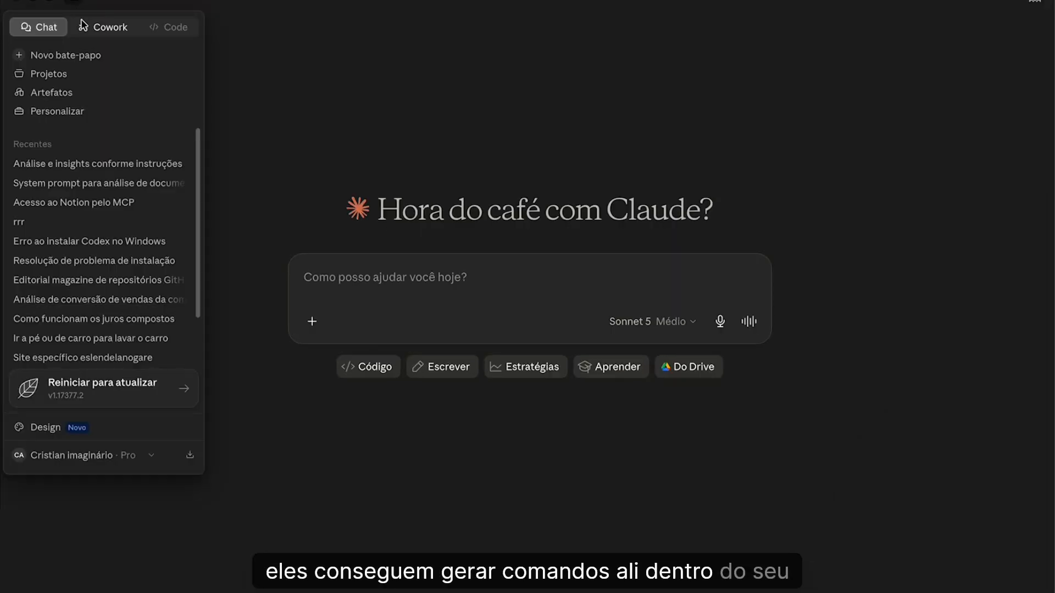
# - Switch to Cowork and view the approval options for Claude's actions, keeping the current one
pyautogui.click(87, 25)
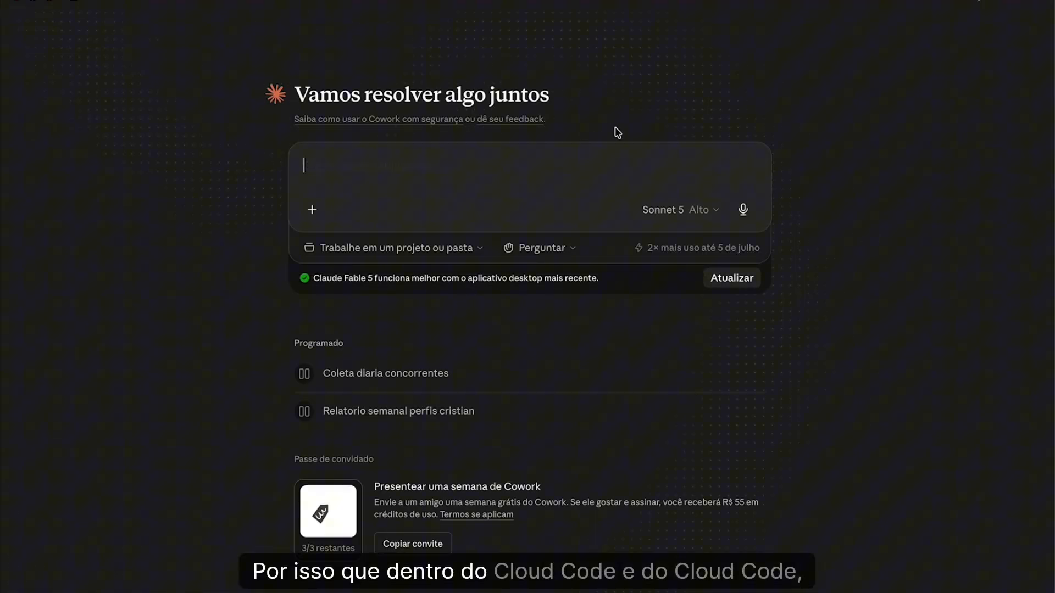
pyautogui.click(561, 260)
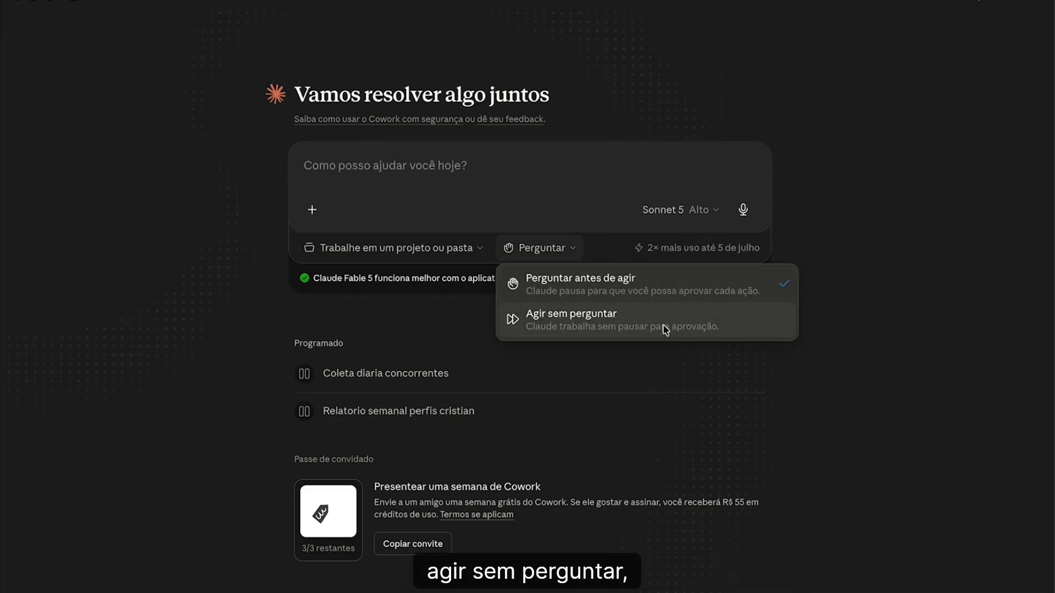
pyautogui.click(648, 180)
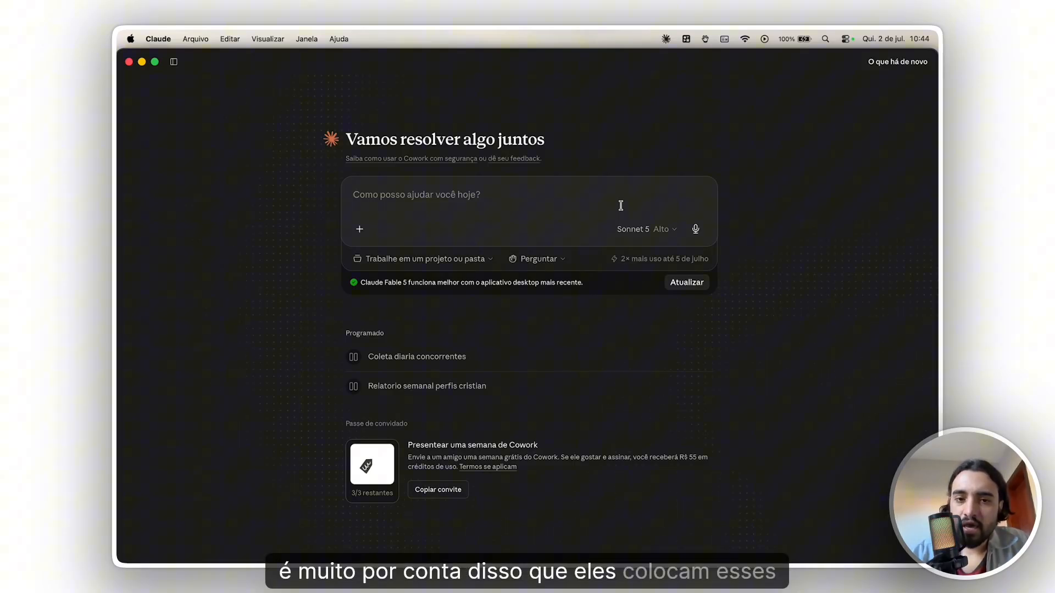
pyautogui.click(570, 260)
pyautogui.click(521, 261)
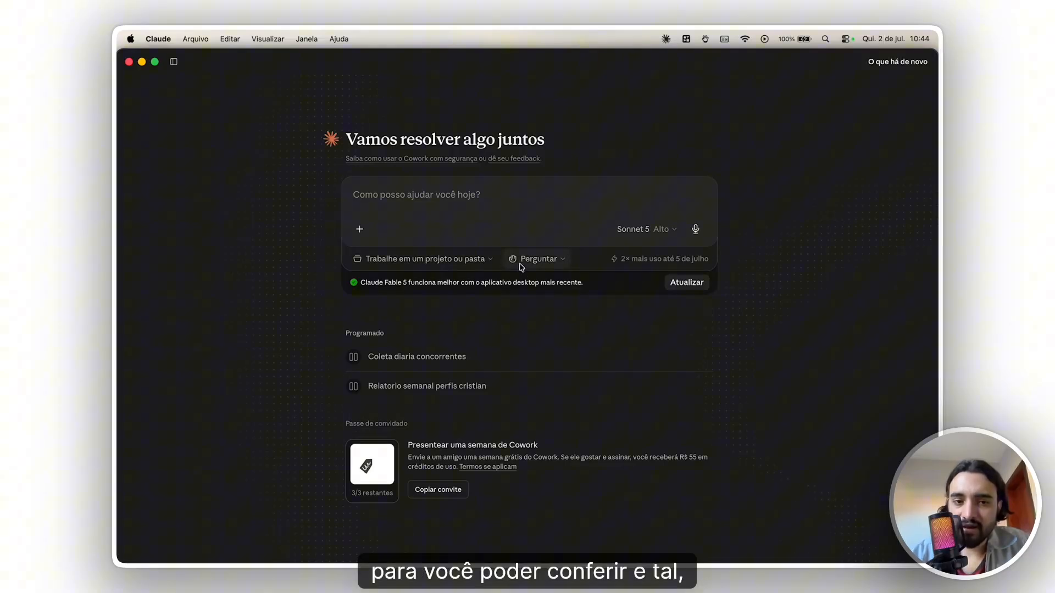
pyautogui.click(470, 264)
pyautogui.click(473, 268)
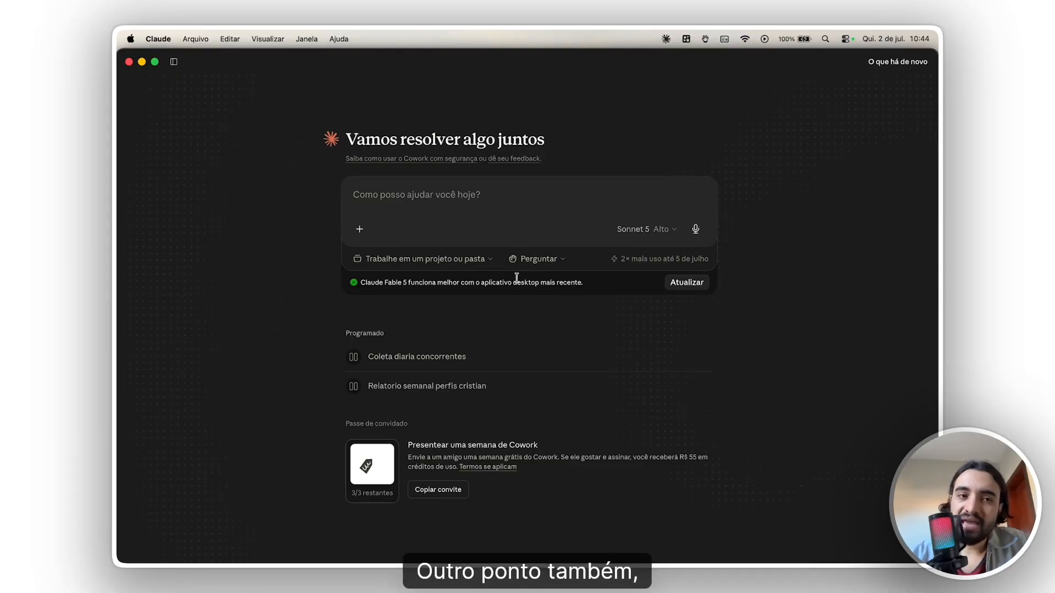
# - Switch from Cowork to the Chat mode to view it
pyautogui.click(174, 61)
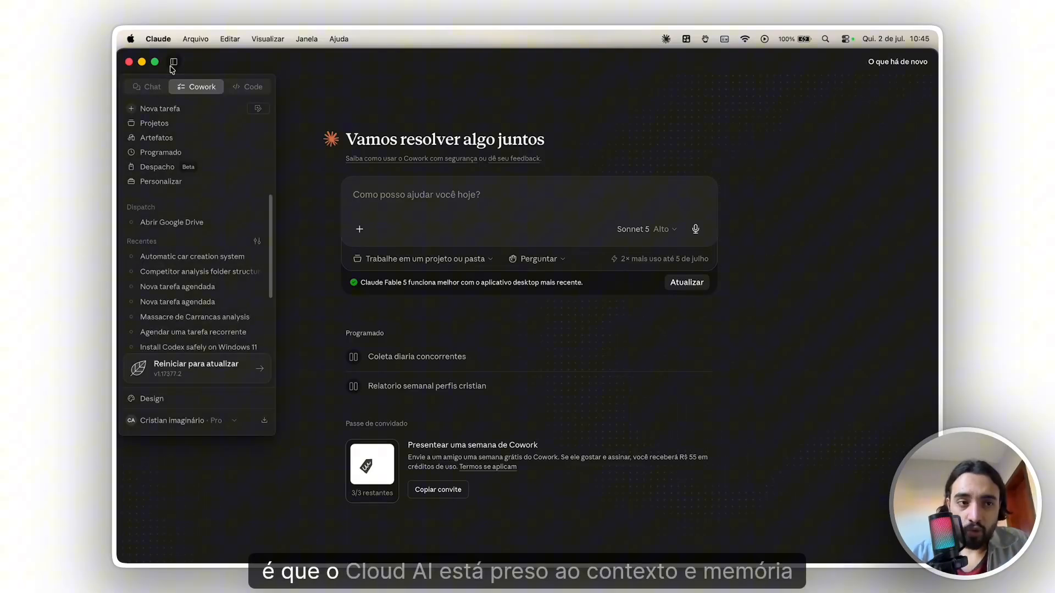
pyautogui.click(160, 90)
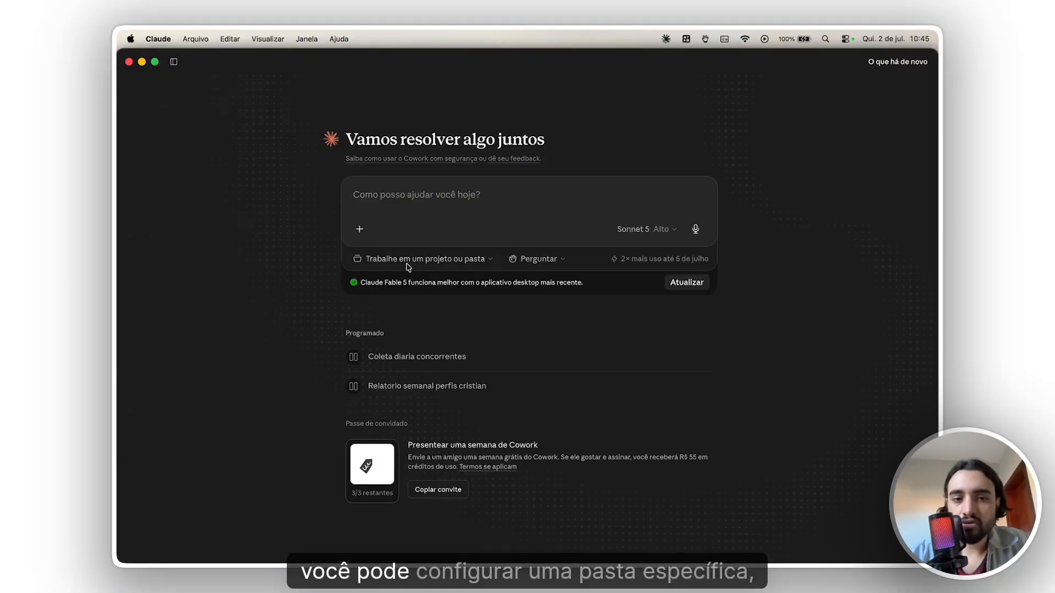
# - Set the "conteúdos personalizados" project as the Cowork task's working folder and allow Claude to alter its files
pyautogui.click(407, 265)
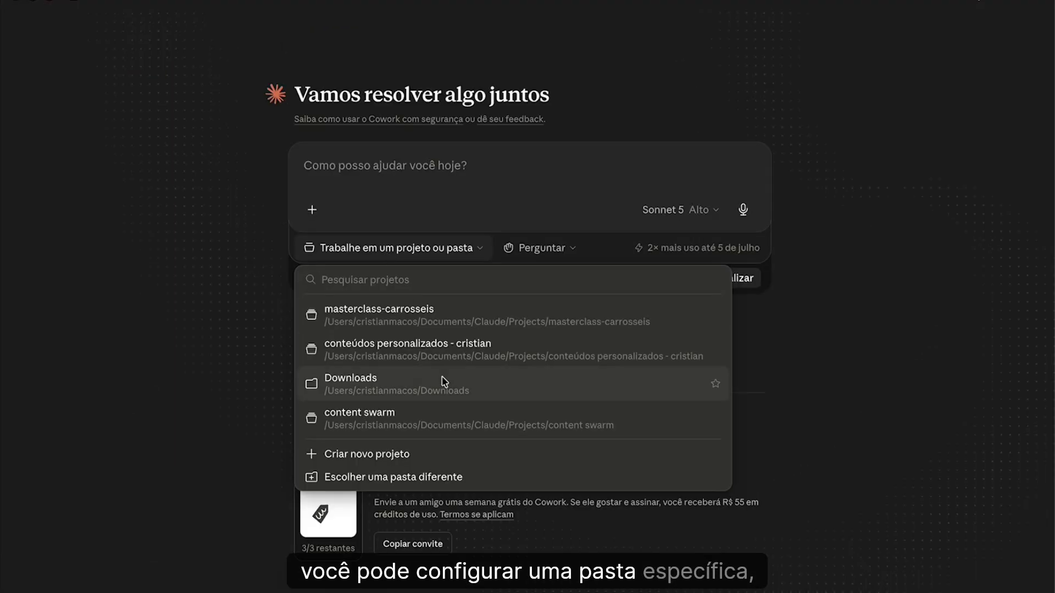
pyautogui.click(447, 357)
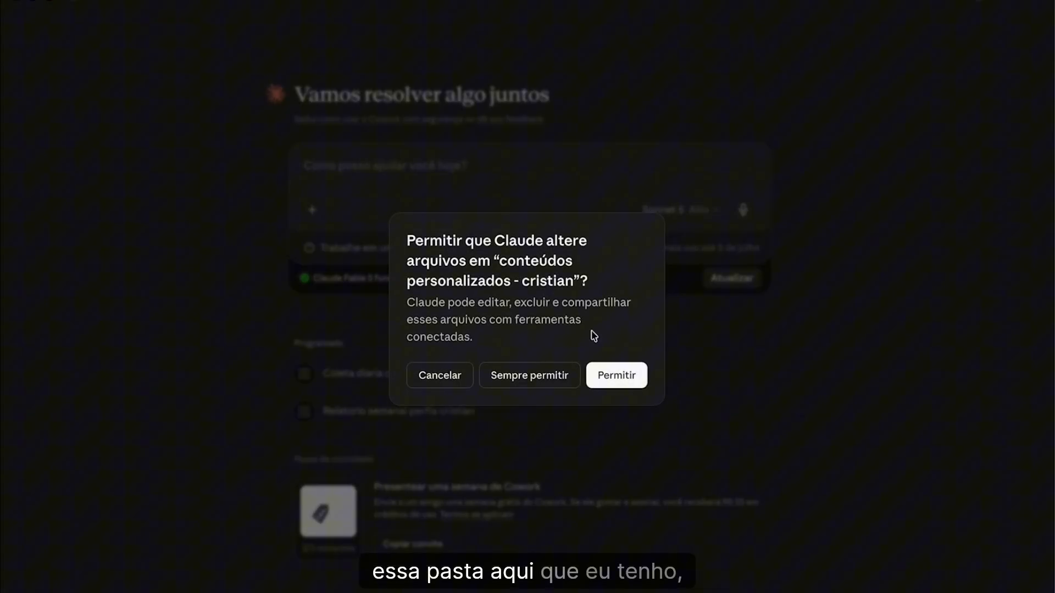
pyautogui.click(611, 373)
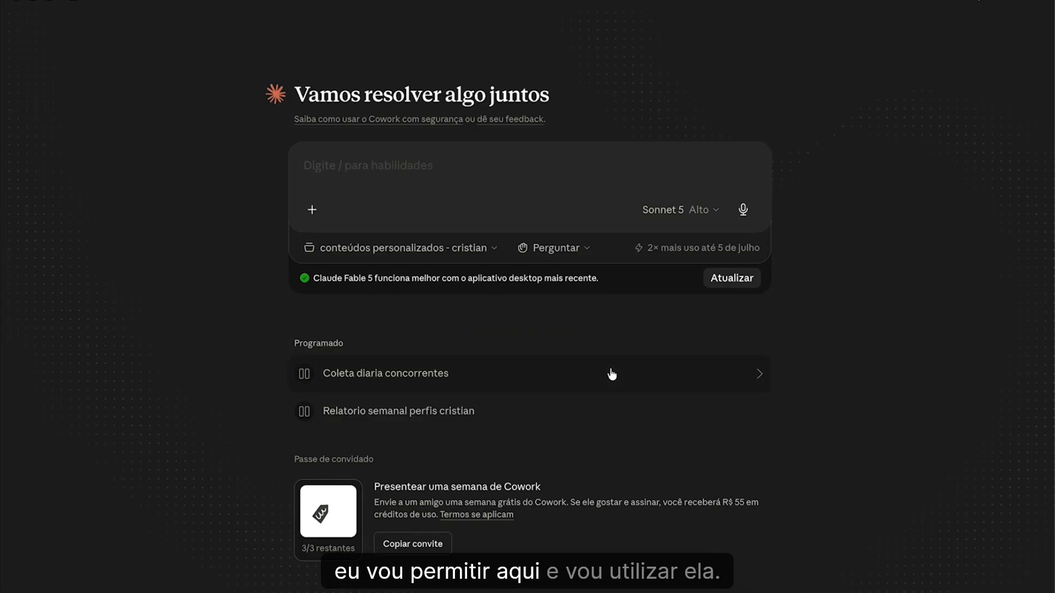
pyautogui.click(469, 173)
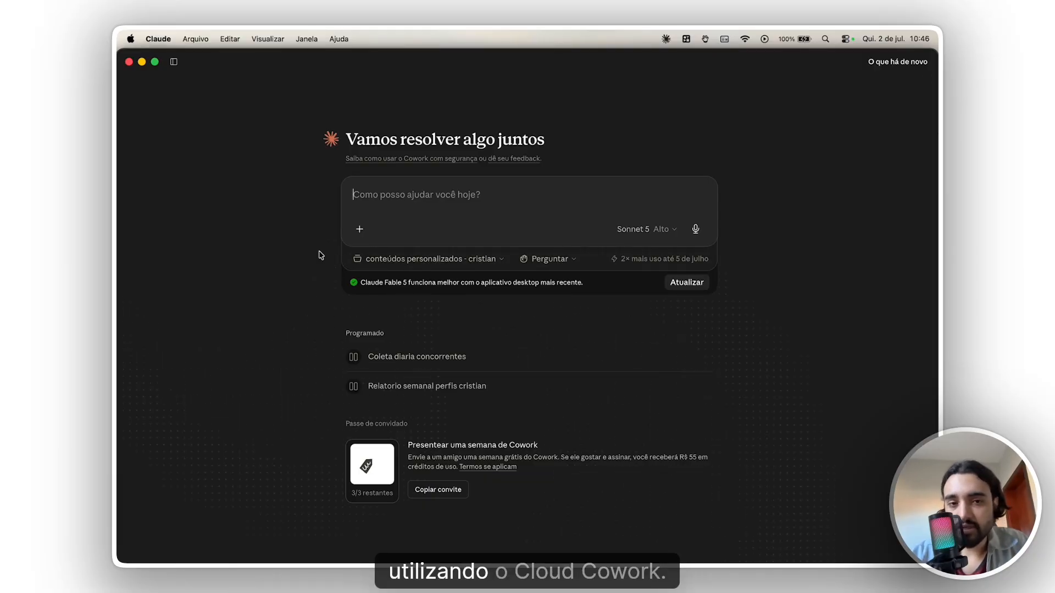
# - Reveal the sidebar with the Cowork sections
pyautogui.click(817, 284)
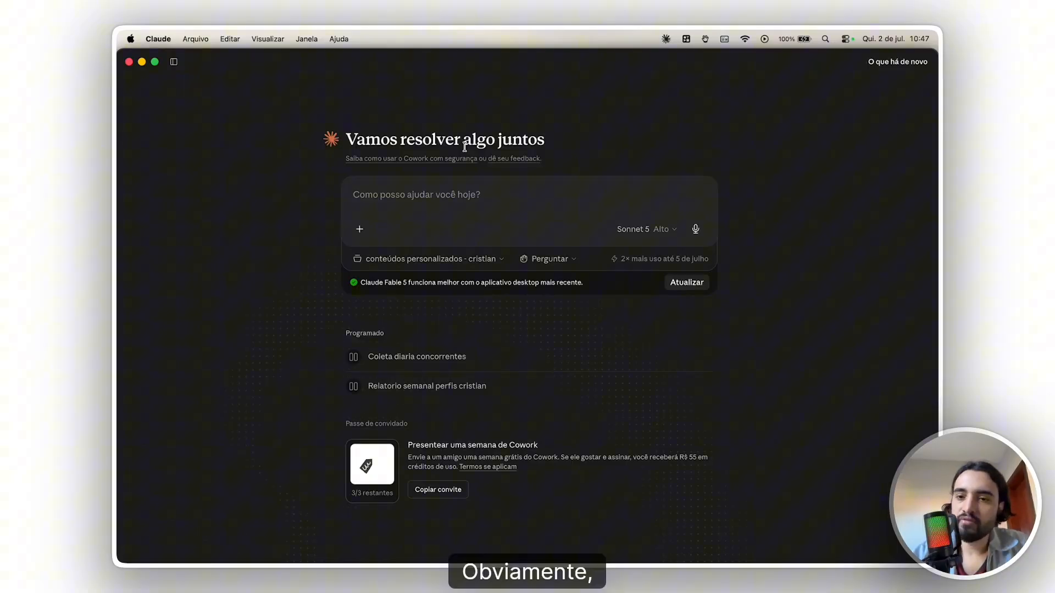
pyautogui.moveTo(174, 62)
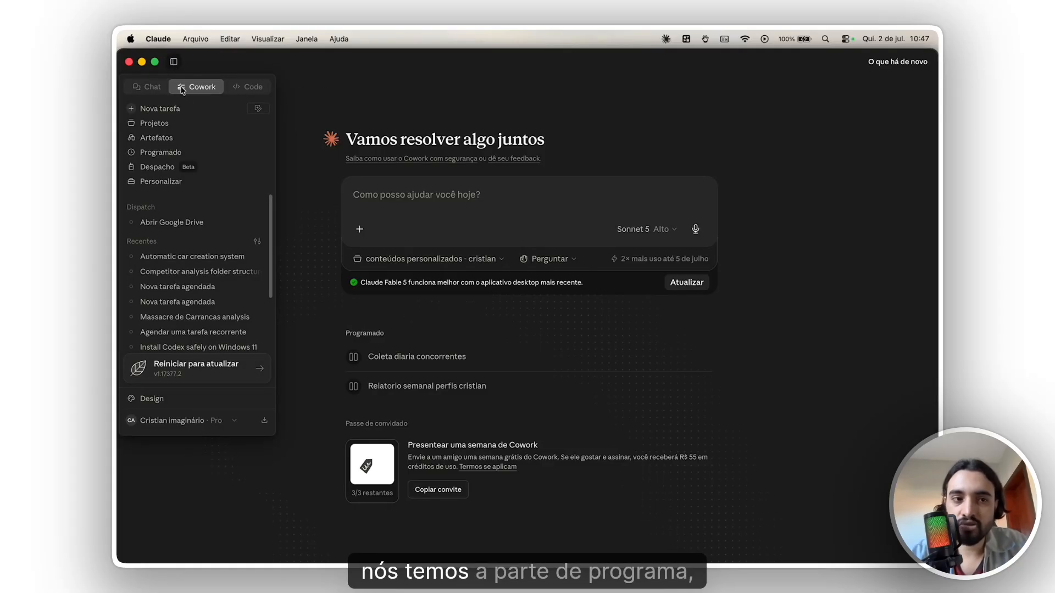
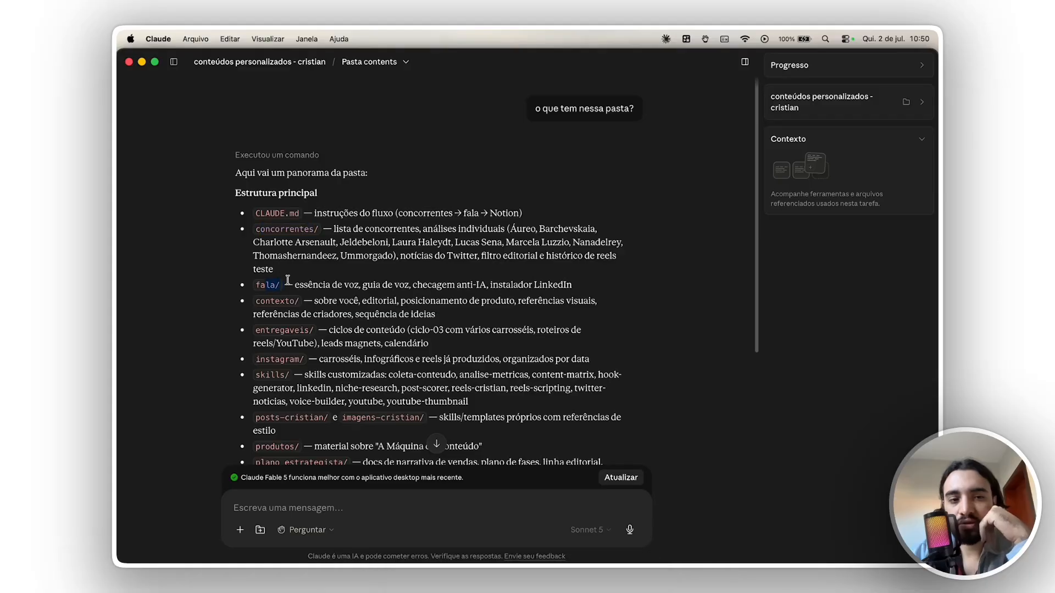
# - Ask Claude in the folder task to "resuma com suas palavras do que se trata esse ambiente"
pyautogui.moveTo(273, 342); pyautogui.dragTo(323, 359)
pyautogui.scroll(-5, 329, 355)
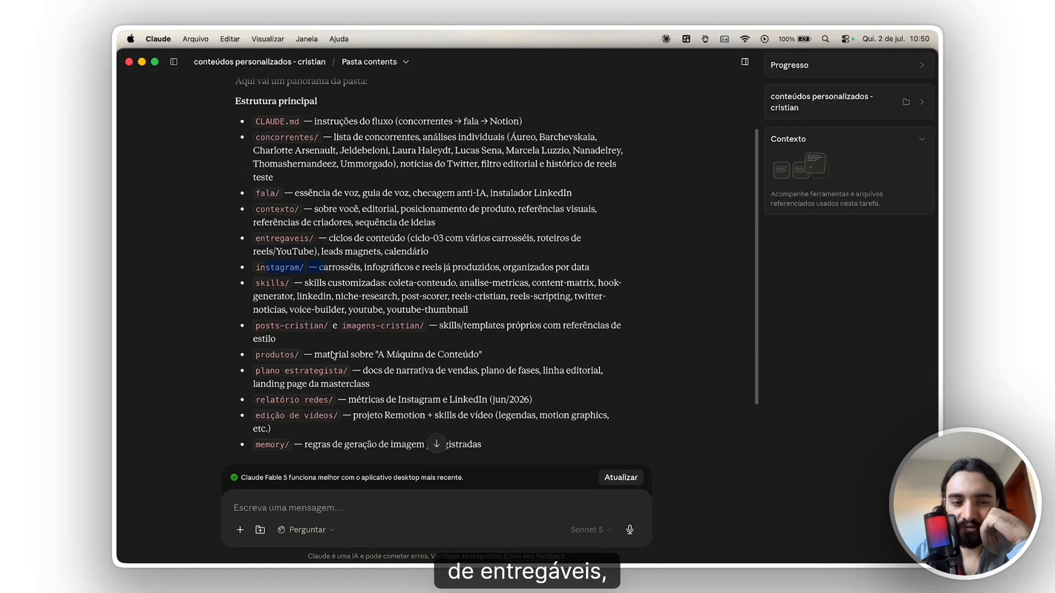
pyautogui.click(372, 502)
pyautogui.write('resuma co')
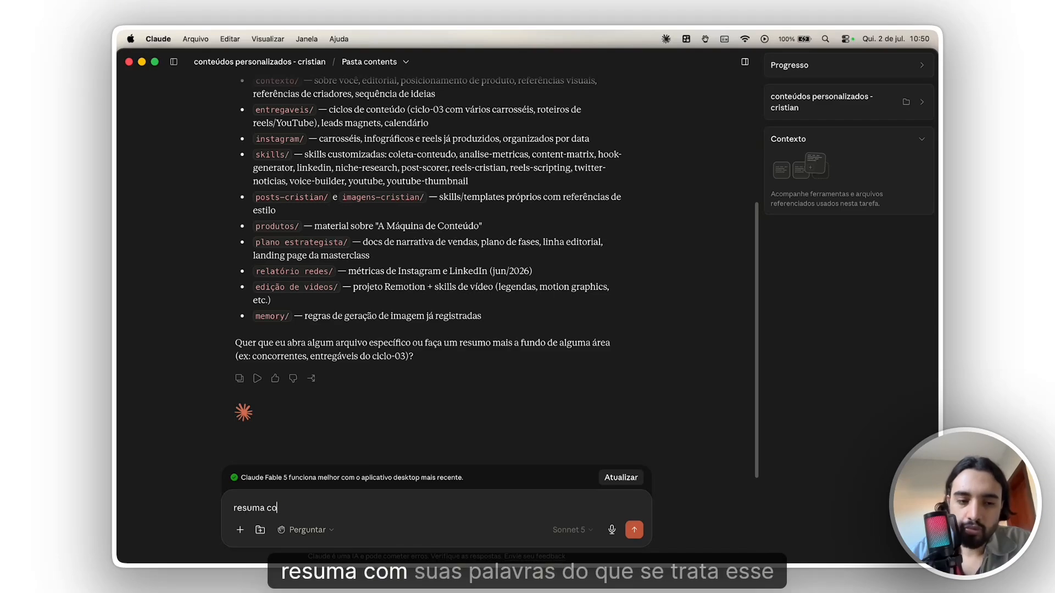
pyautogui.write('m suas palavra')
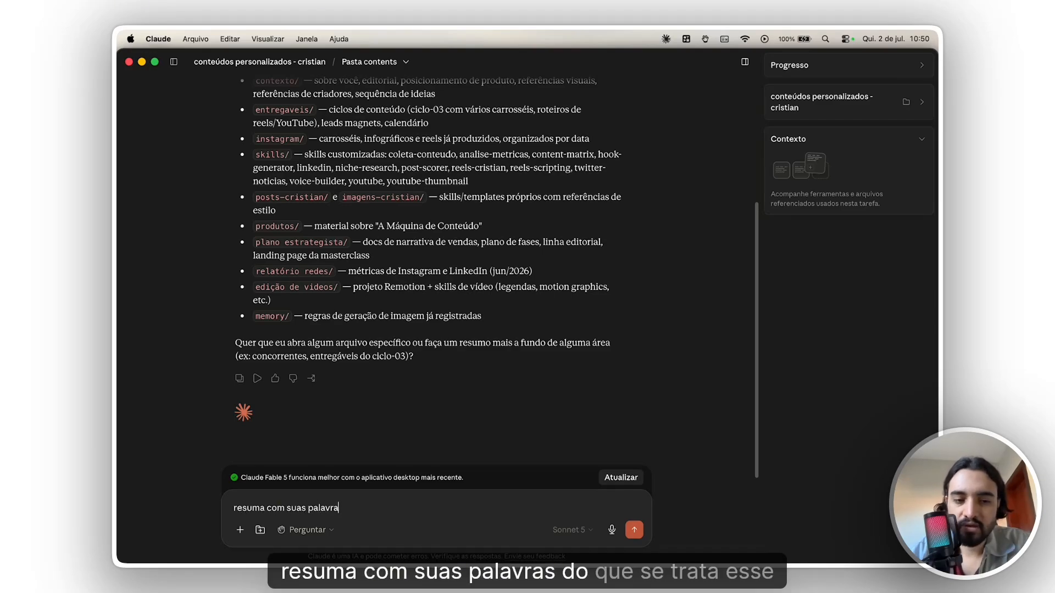
pyautogui.write('s do que se trata esse ')
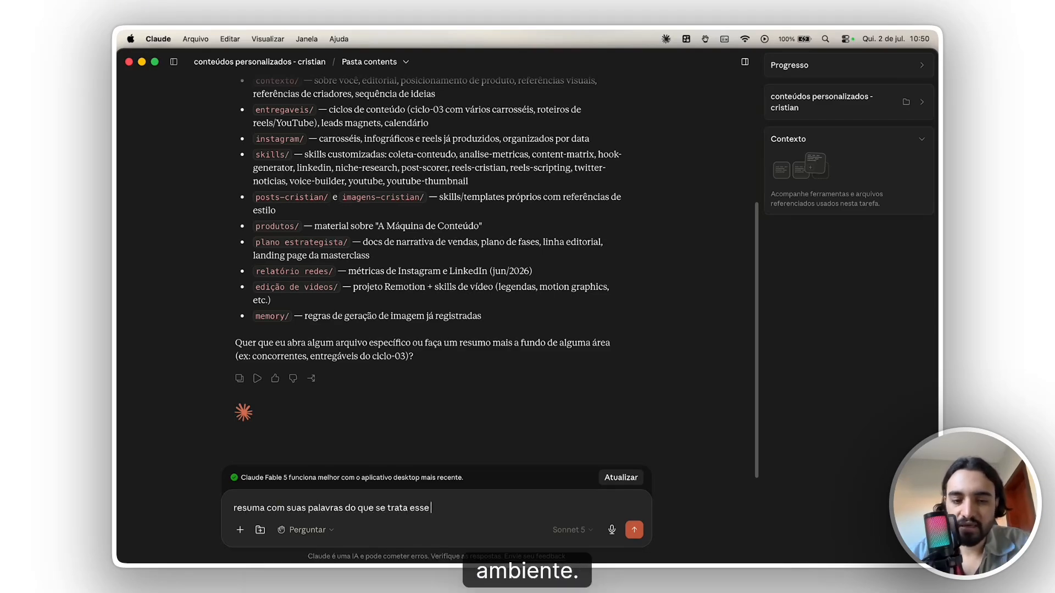
pyautogui.write('ambiente')
pyautogui.press('Return')
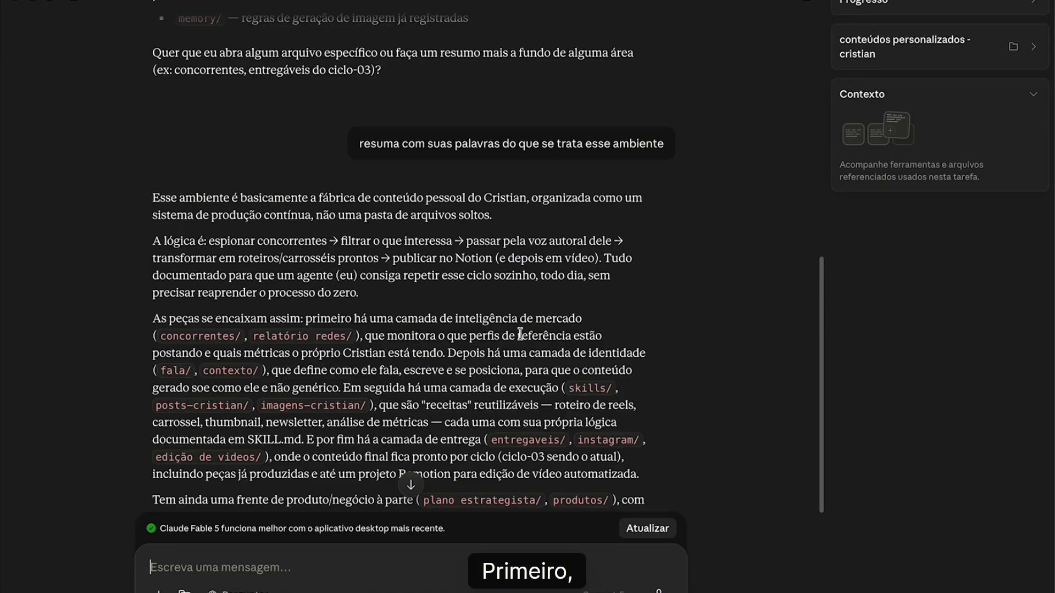
# - Read Claude's summary of the project environment and review it against the earlier overview of the folder's structure
pyautogui.scroll(-2, 677, 302)
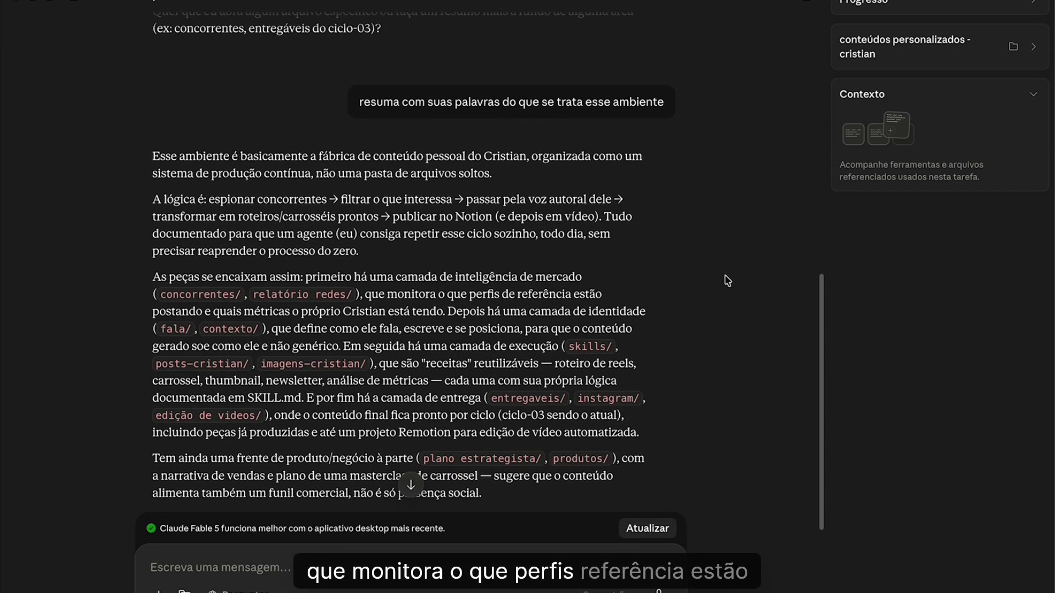
pyautogui.scroll(-1, 727, 281)
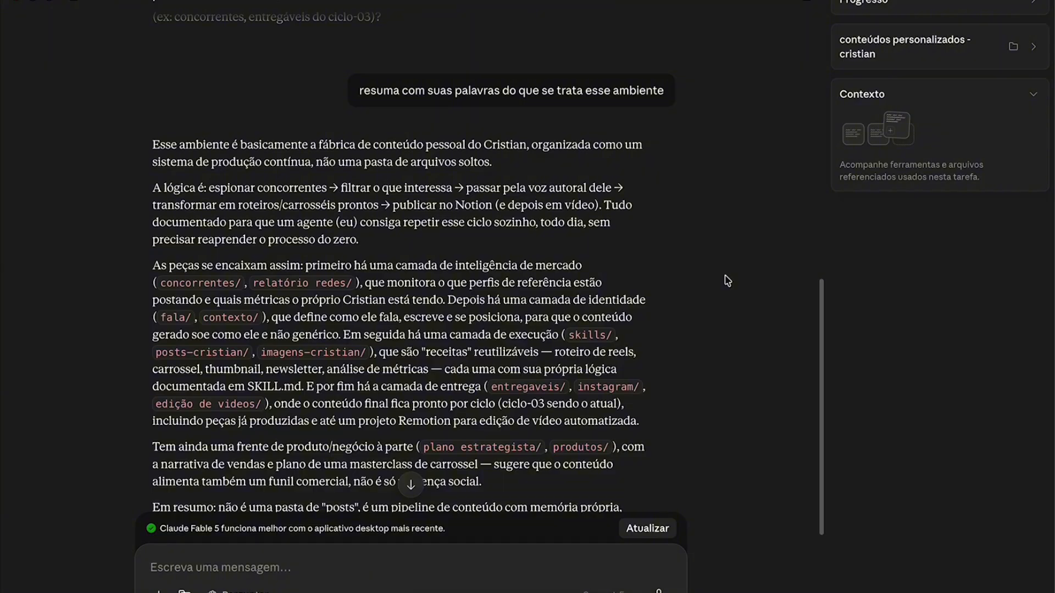
pyautogui.scroll(1, 727, 281)
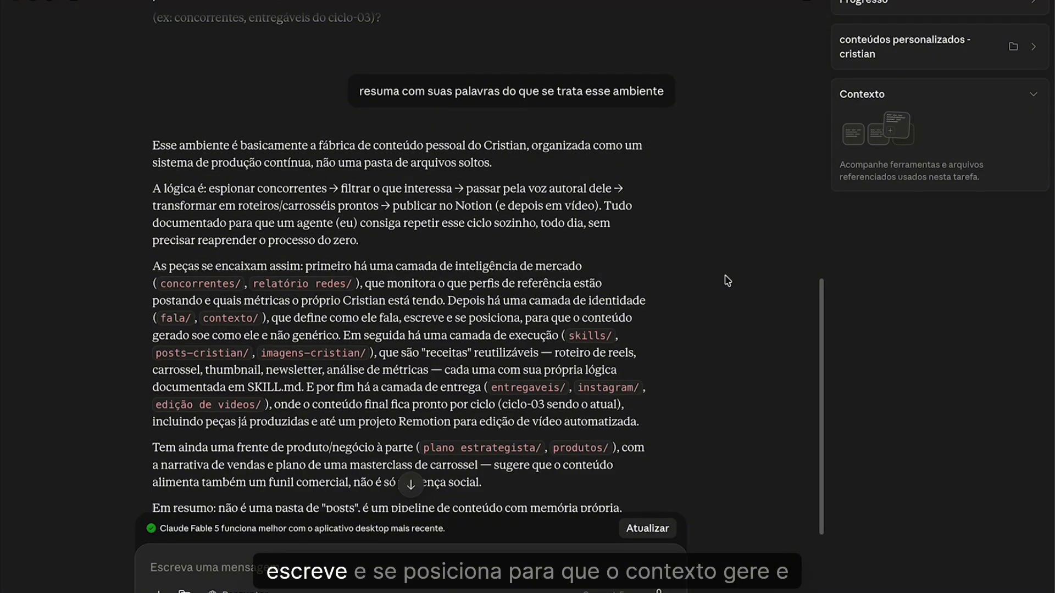
pyautogui.scroll(-1, 728, 282)
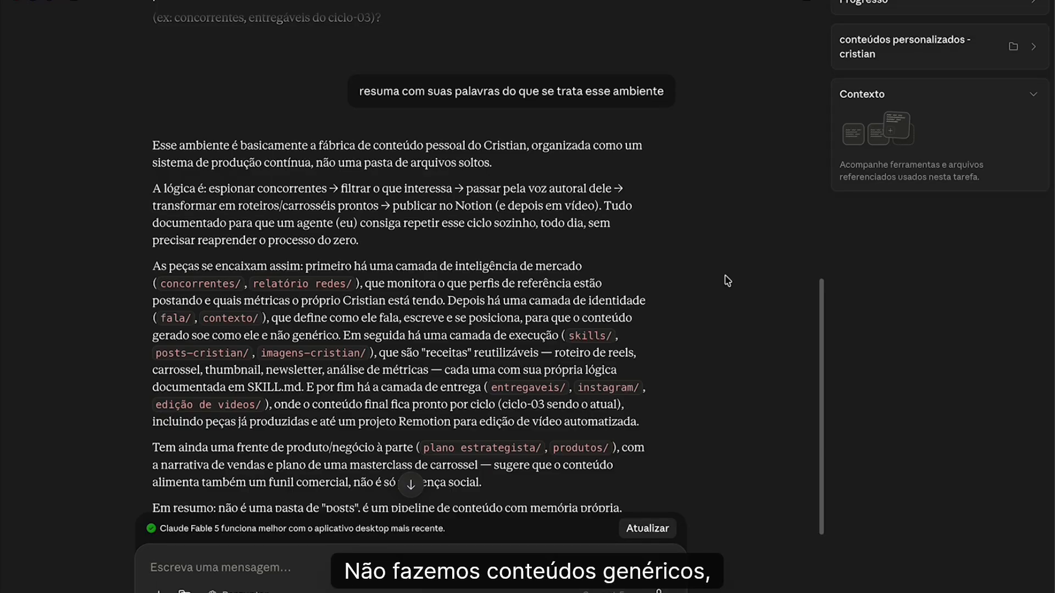
pyautogui.scroll(9, 725, 277)
pyautogui.scroll(-13, 725, 276)
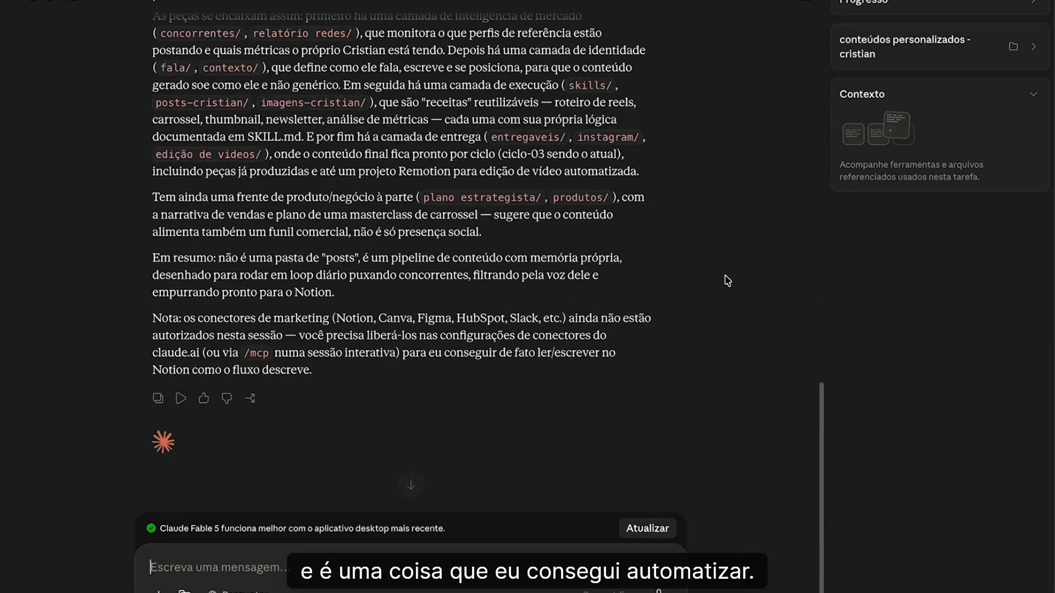
pyautogui.scroll(3, 727, 280)
pyautogui.scroll(-1, 728, 281)
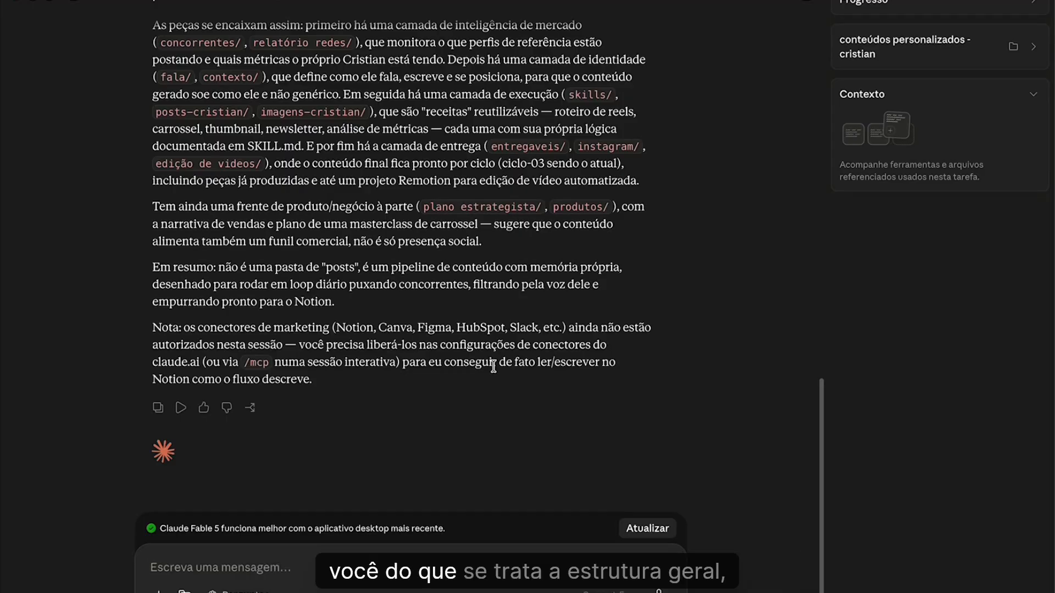
pyautogui.scroll(15, 431, 358)
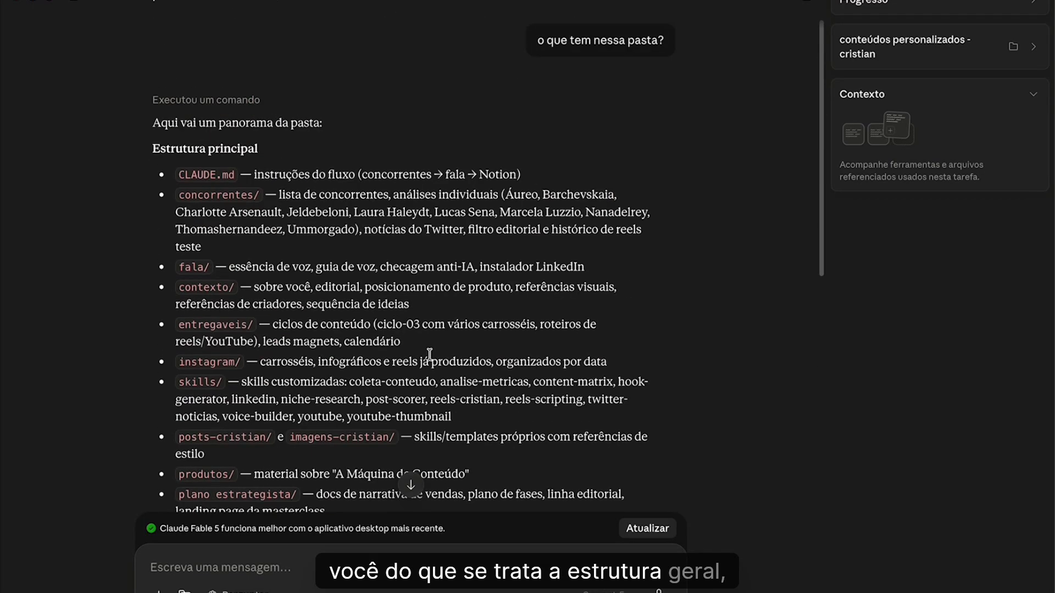
pyautogui.moveTo(83, 2)
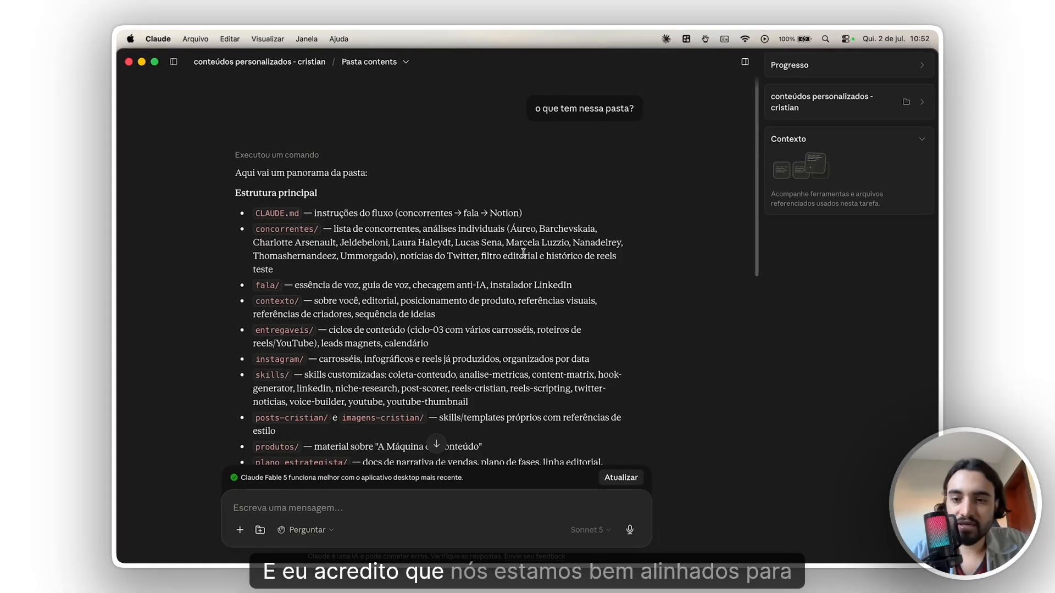
pyautogui.scroll(-10, 523, 253)
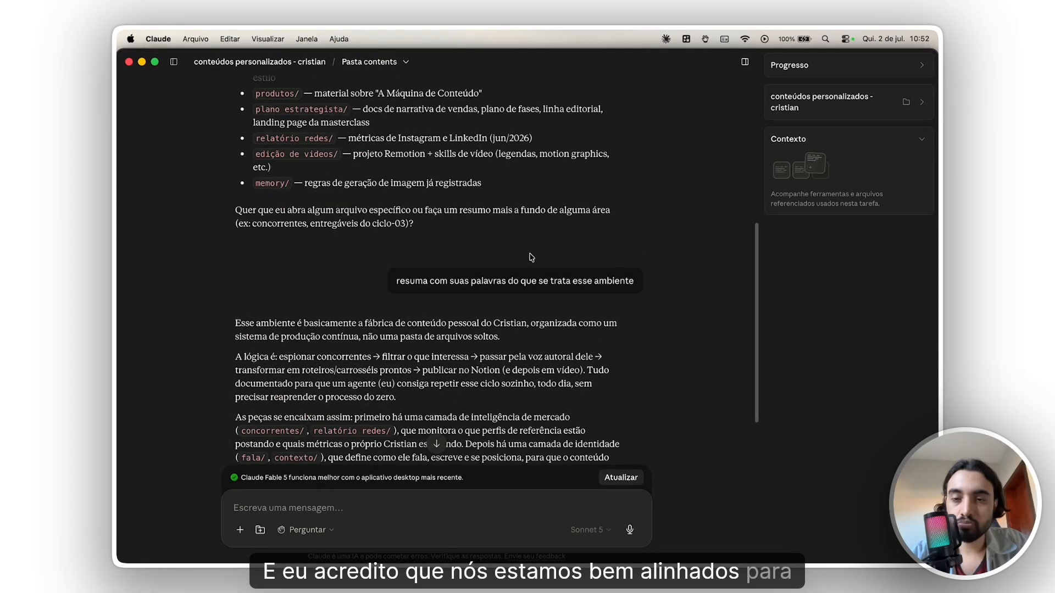
pyautogui.scroll(-3, 531, 260)
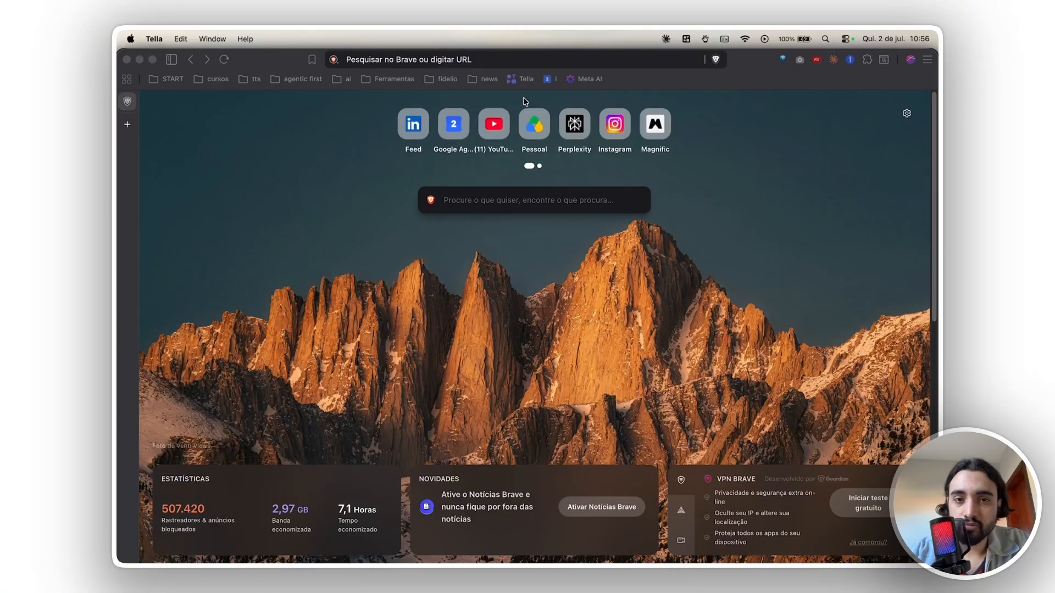
# - Switch to the Brave browser and open claude.com
pyautogui.click(526, 59)
pyautogui.write('claude.com')
pyautogui.press('Return')
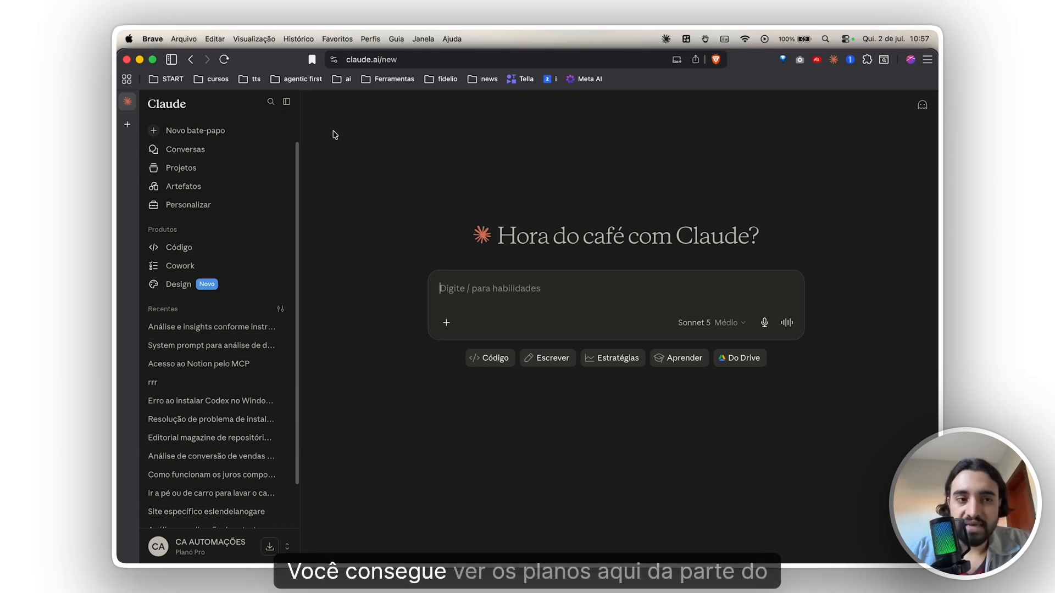
# - Open the plan upgrade page from the account options
pyautogui.moveTo(132, 135)
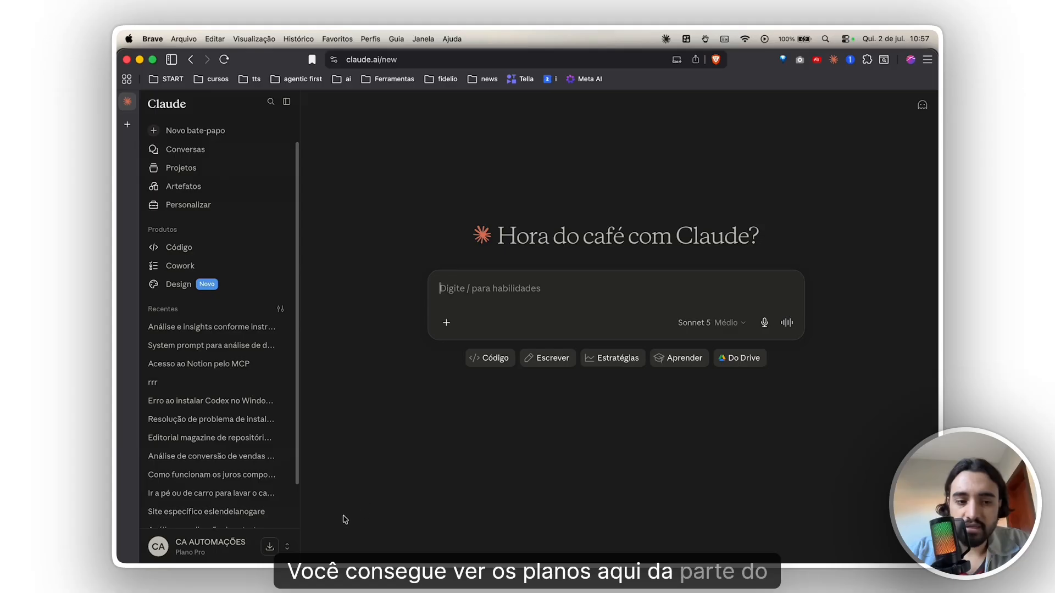
pyautogui.click(229, 546)
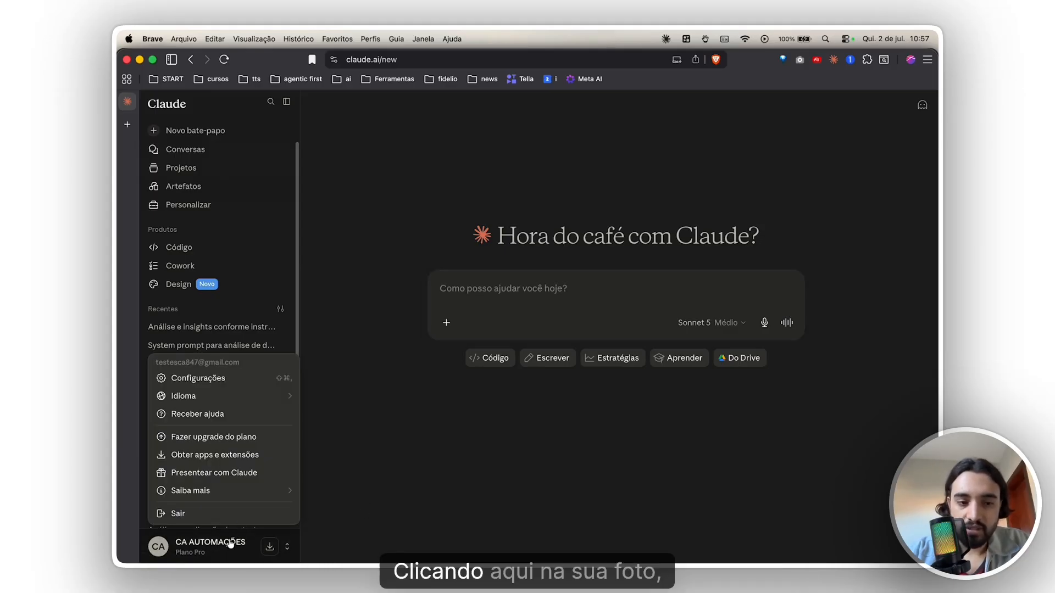
pyautogui.click(219, 550)
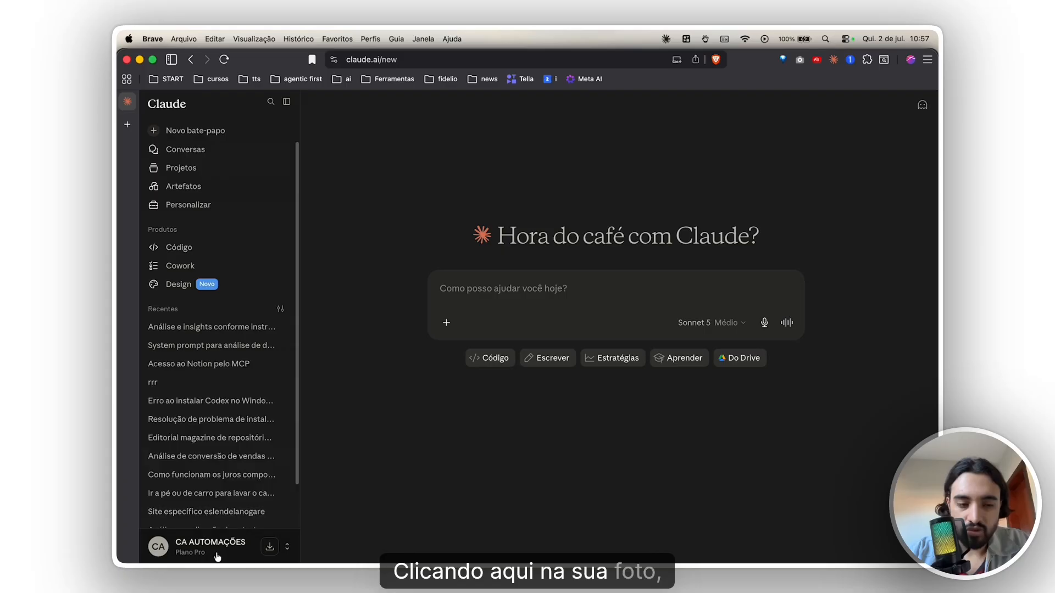
pyautogui.click(220, 550)
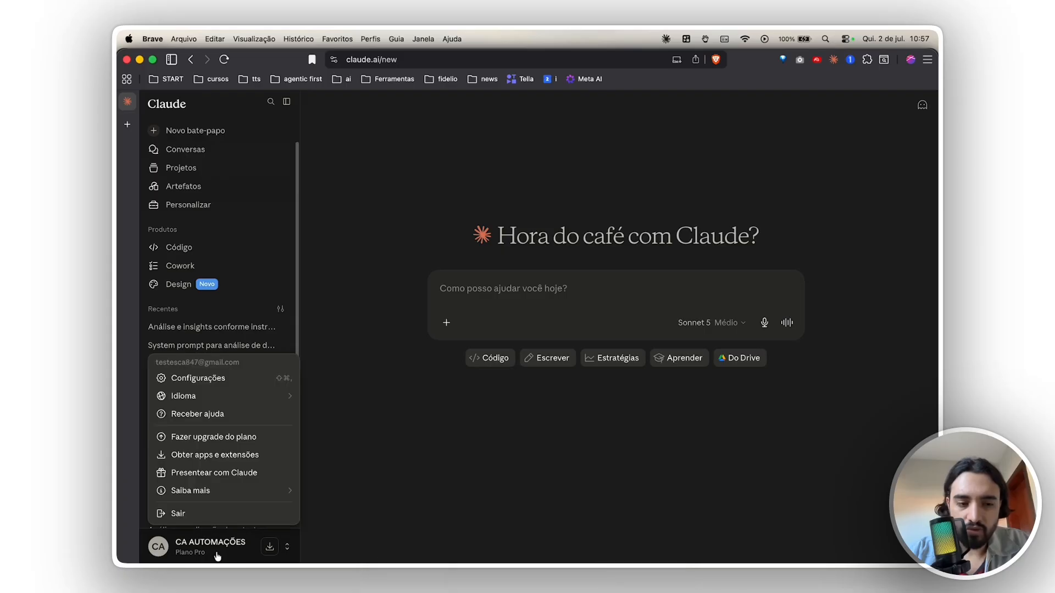
pyautogui.click(233, 439)
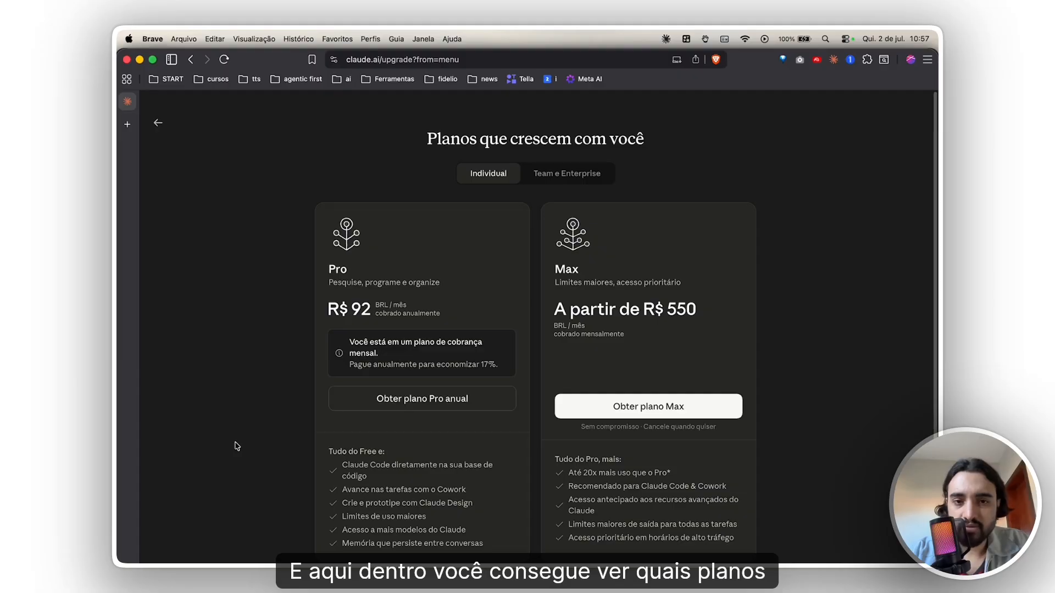
# - Compare the prices and features of the individual Pro and Max plans, and return to the new chat page
pyautogui.scroll(-2, 236, 445)
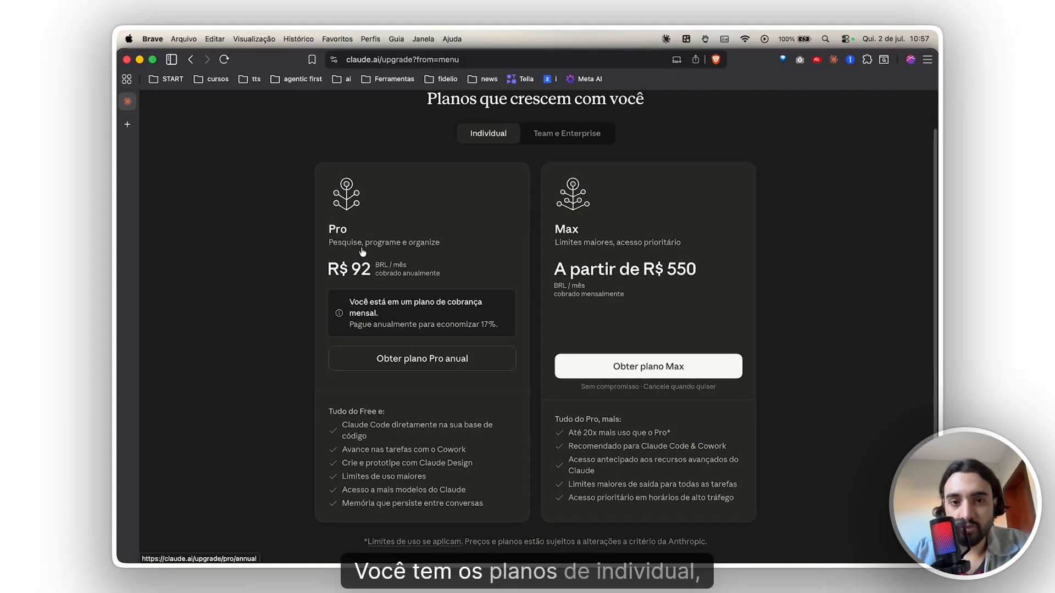
pyautogui.scroll(2, 362, 251)
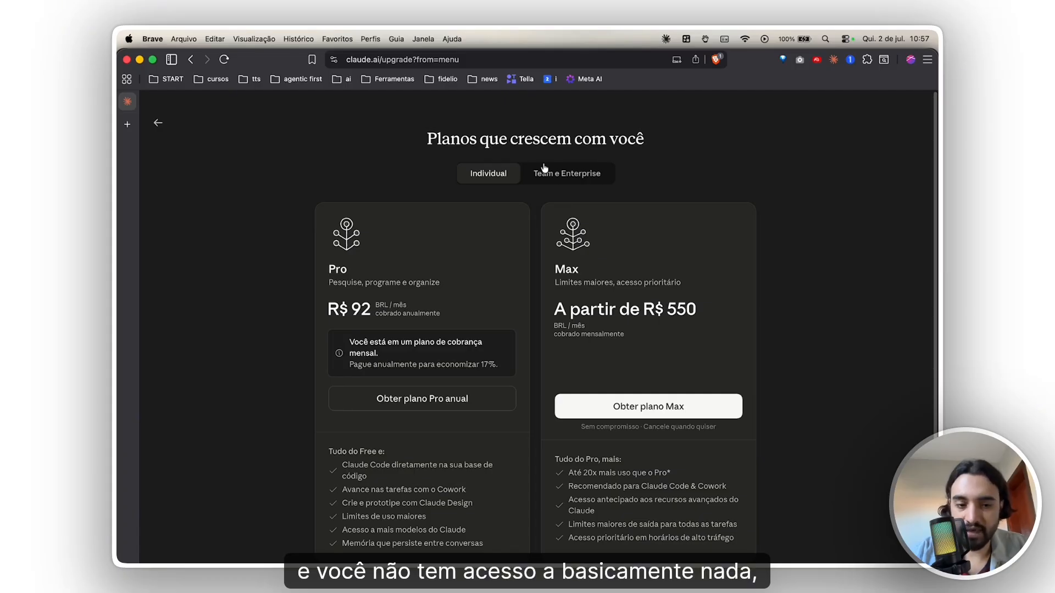
pyautogui.scroll(-2, 495, 235)
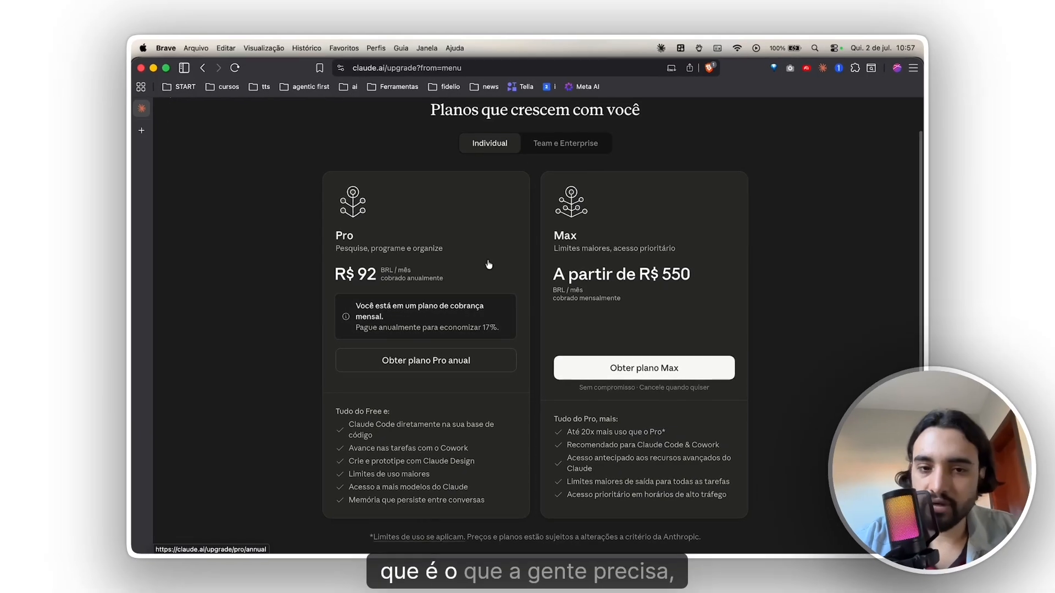
pyautogui.scroll(-1, 485, 275)
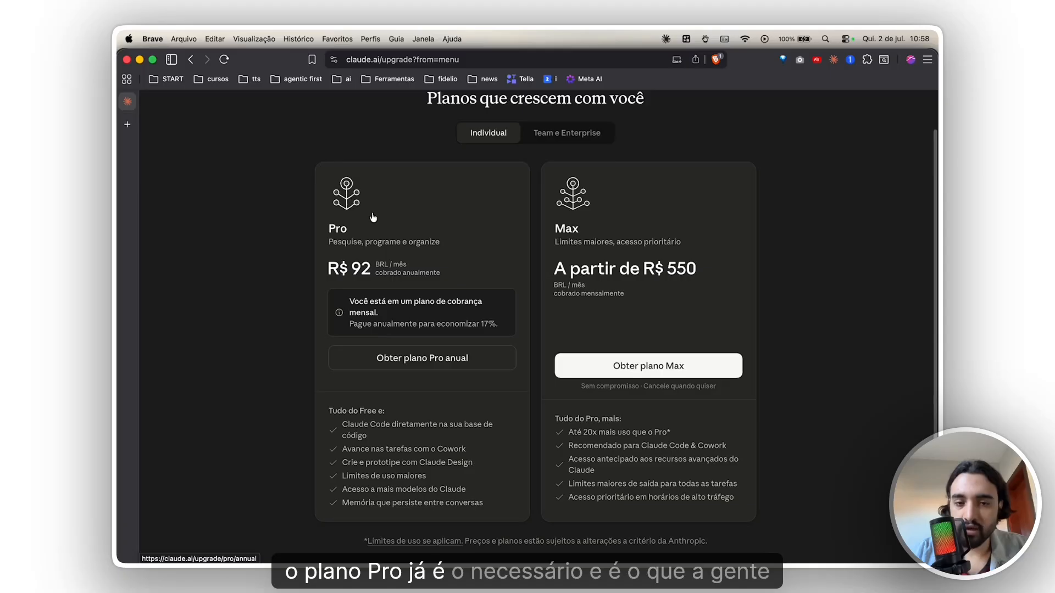
pyautogui.scroll(2, 372, 217)
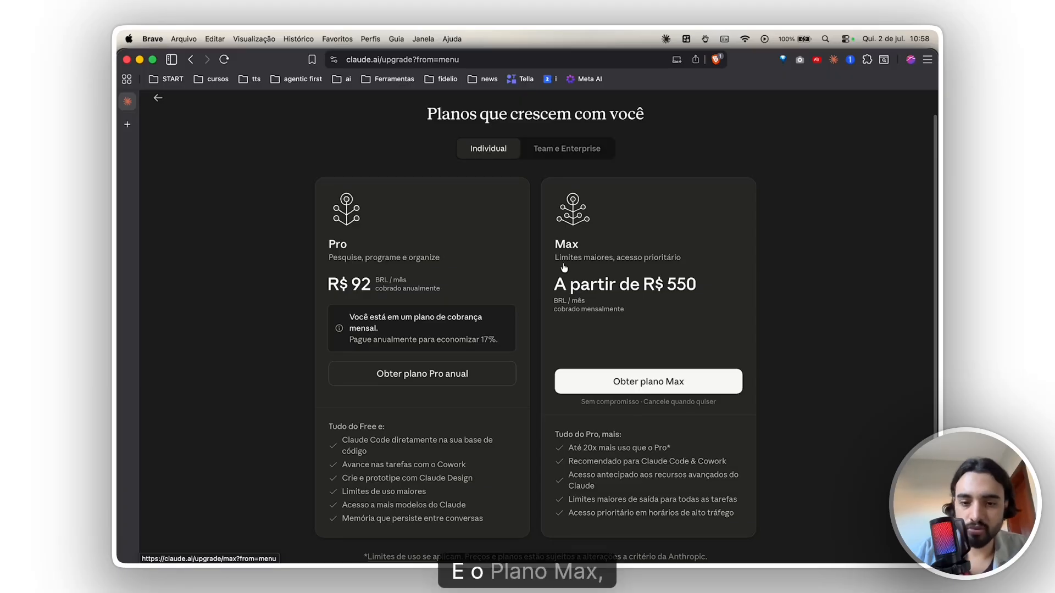
pyautogui.scroll(1, 442, 439)
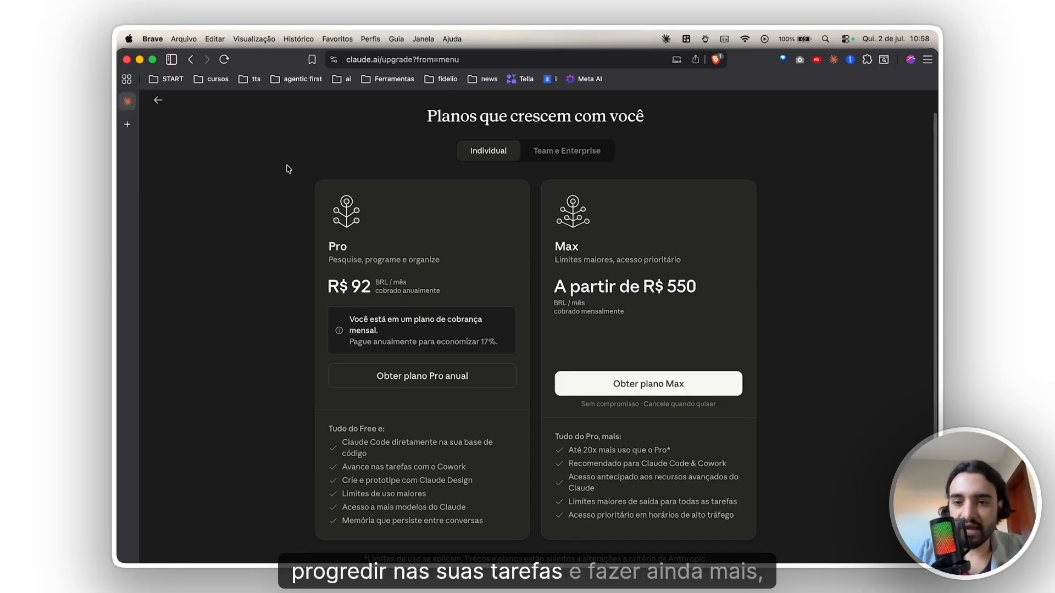
pyautogui.click(158, 100)
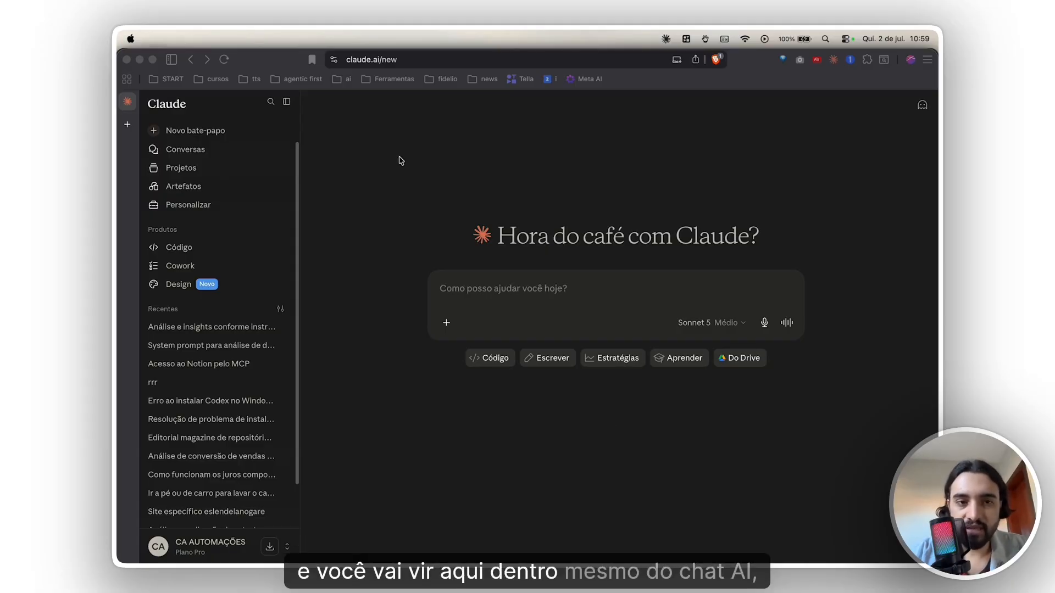
# - Open Claude's downloads page and examine the Microsoft 365, mobile, Chrome, desktop and Claude Code offerings
pyautogui.click(401, 102)
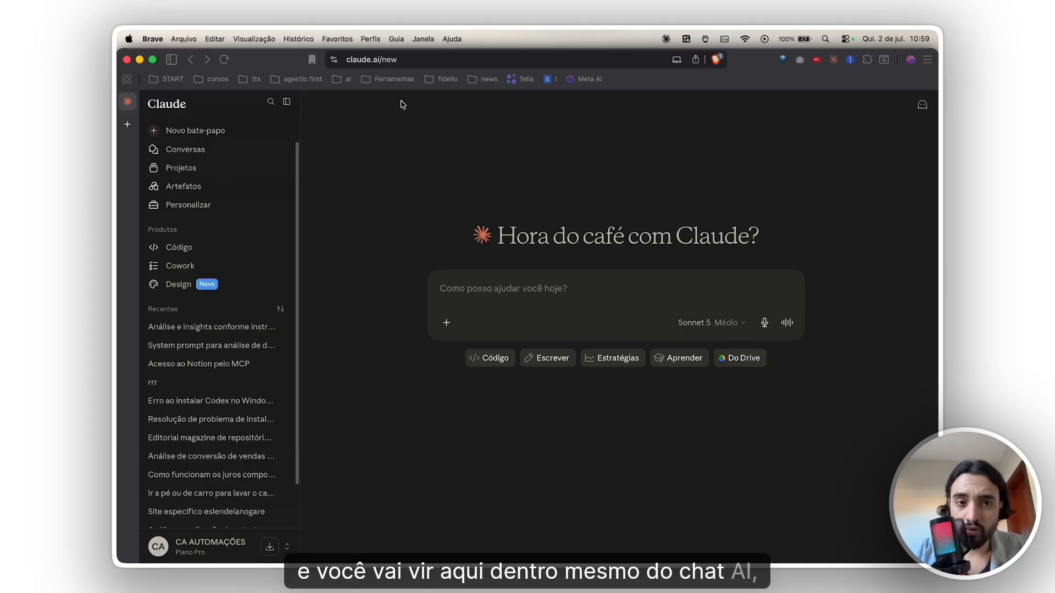
pyautogui.click(269, 549)
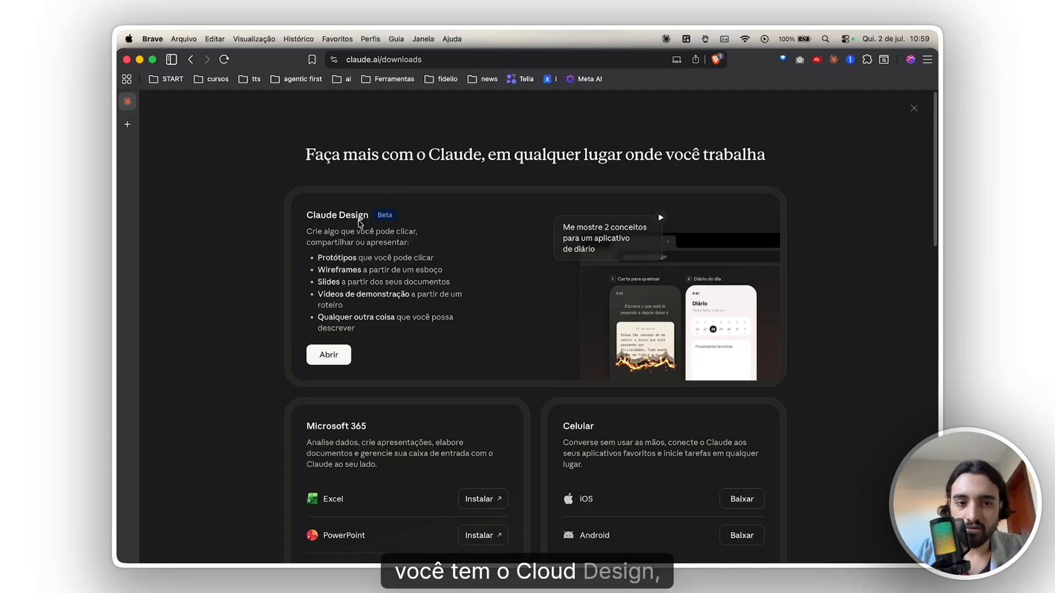
pyautogui.scroll(-5, 325, 321)
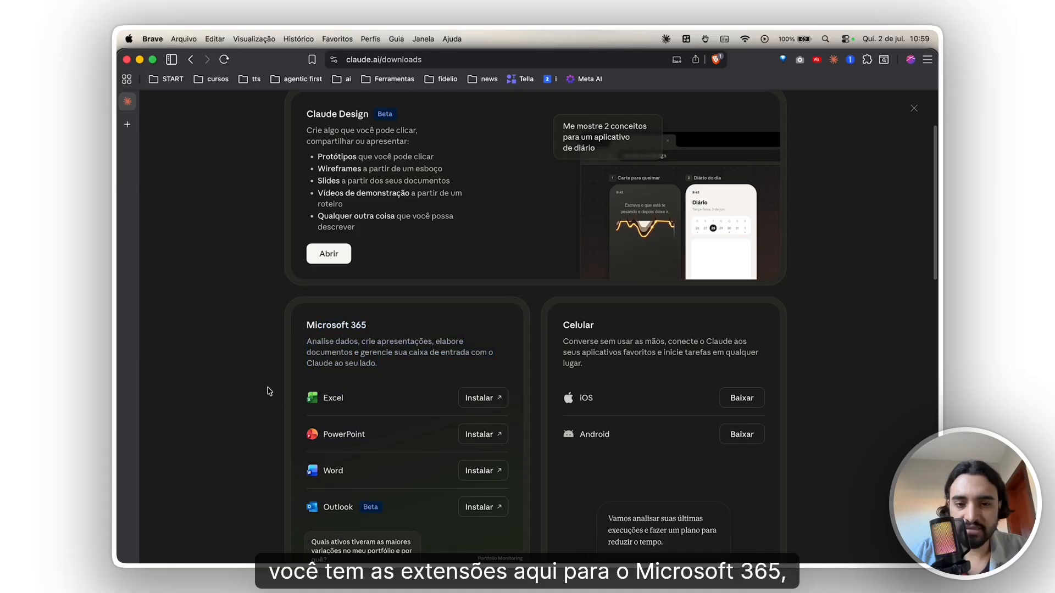
pyautogui.scroll(-4, 269, 391)
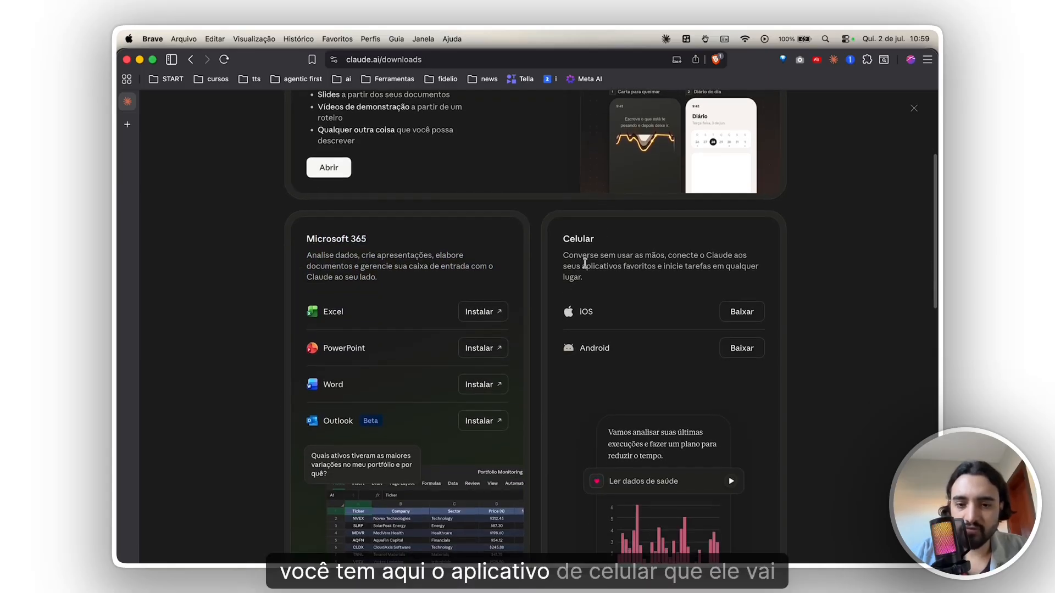
pyautogui.scroll(-2, 586, 263)
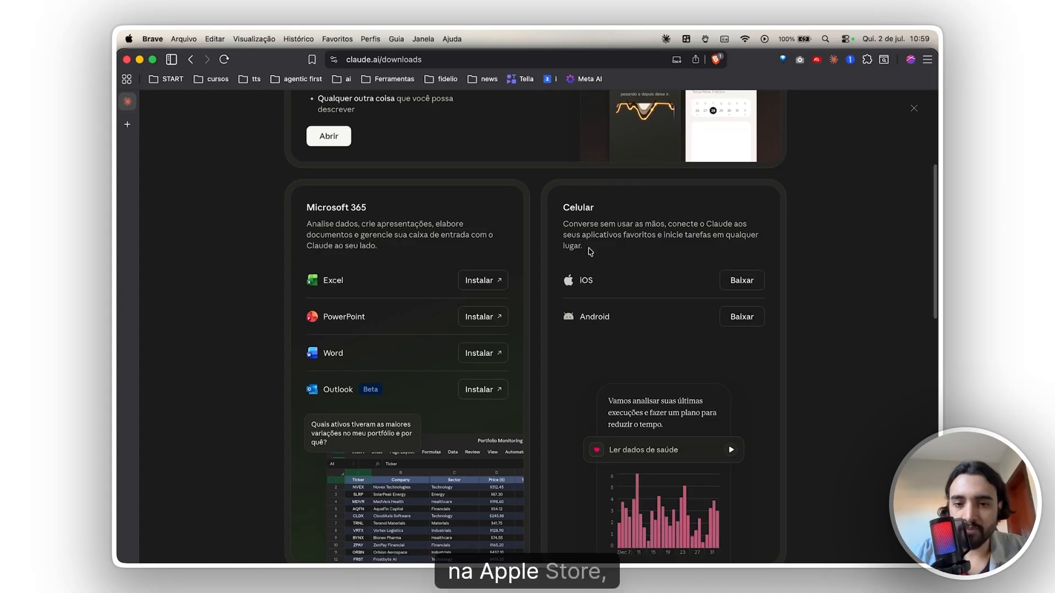
pyautogui.scroll(-10, 589, 254)
pyautogui.scroll(-8, 589, 255)
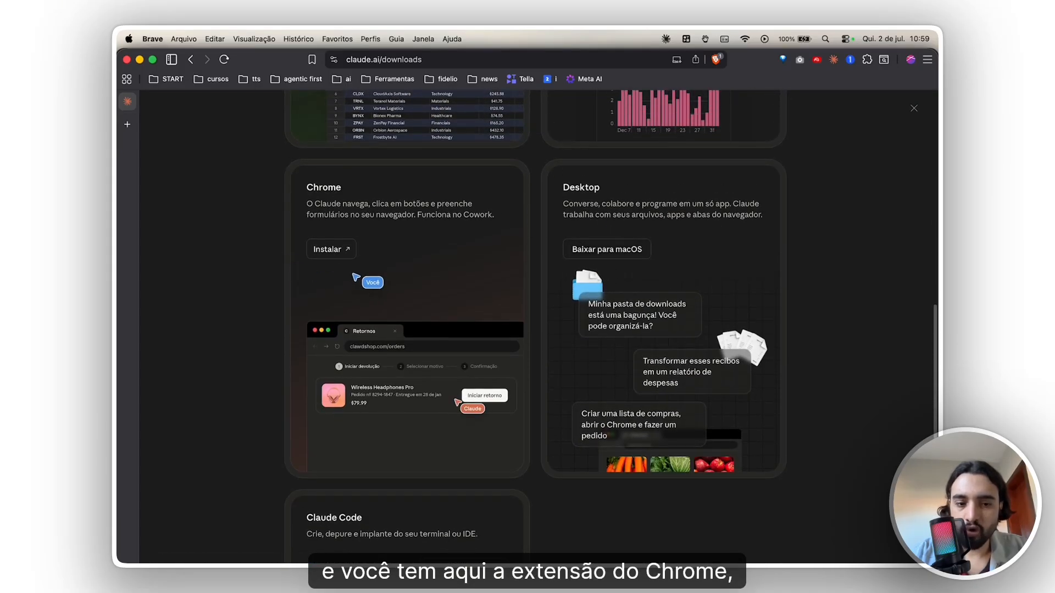
pyautogui.scroll(-7, 401, 350)
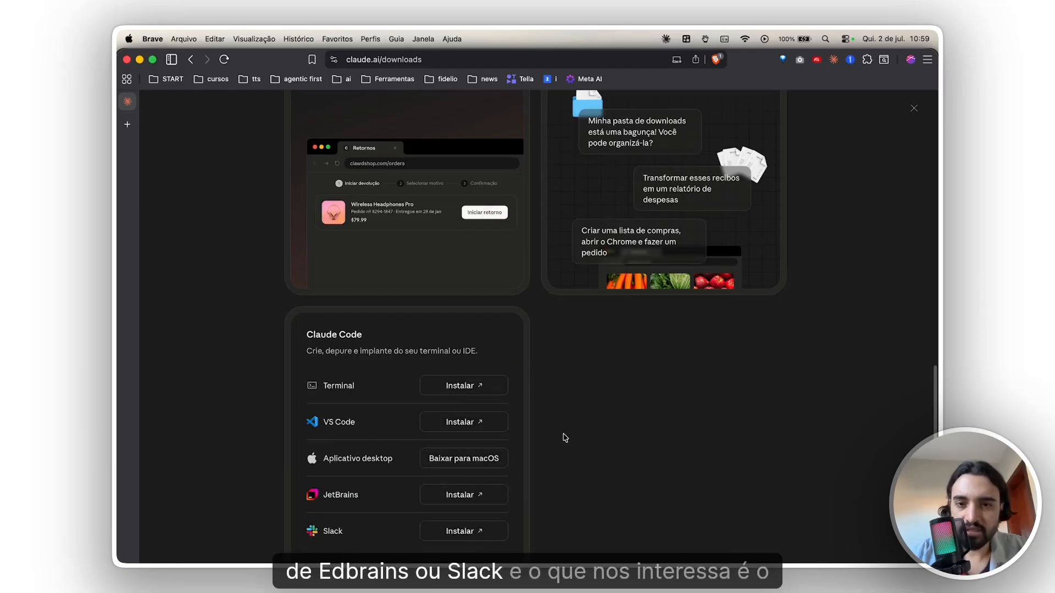
# - Find the Desktop offering on the downloads page and request its macOS download
pyautogui.scroll(7, 561, 439)
pyautogui.scroll(4, 572, 440)
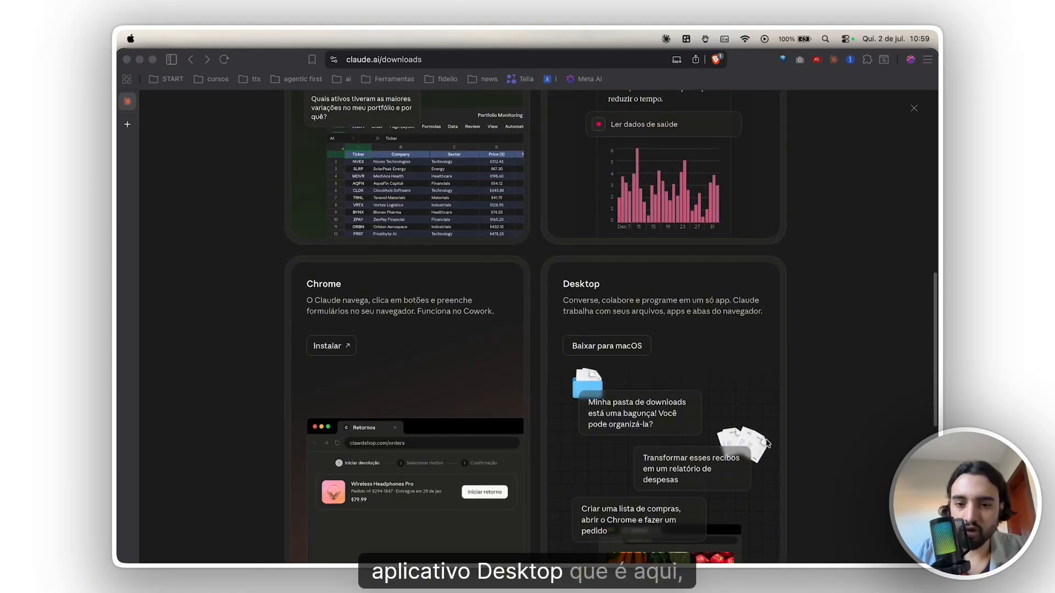
pyautogui.scroll(-1, 768, 444)
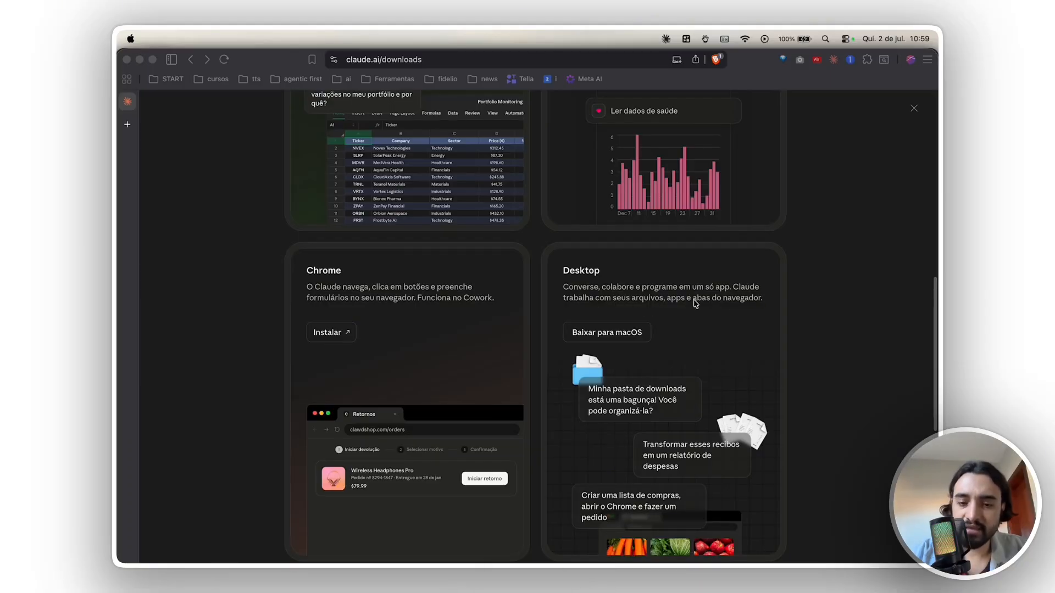
pyautogui.scroll(-1, 695, 307)
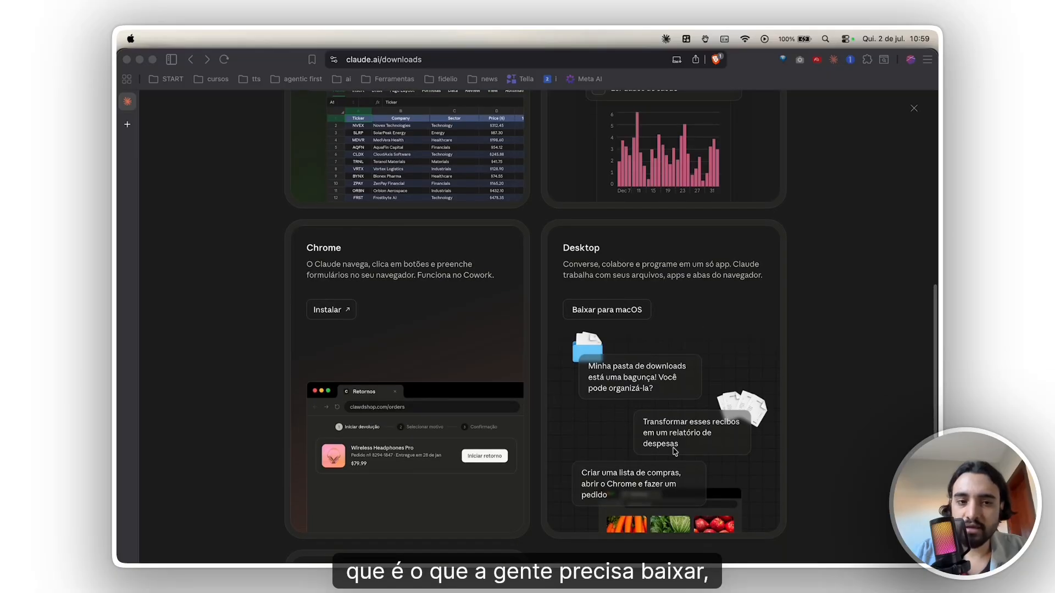
pyautogui.scroll(1, 675, 452)
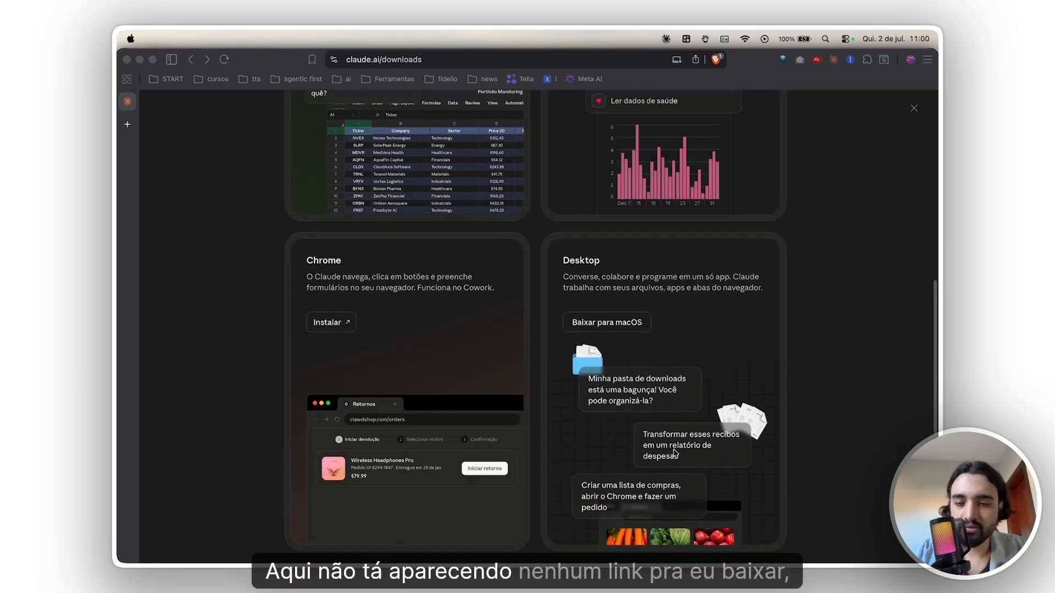
pyautogui.scroll(2, 675, 452)
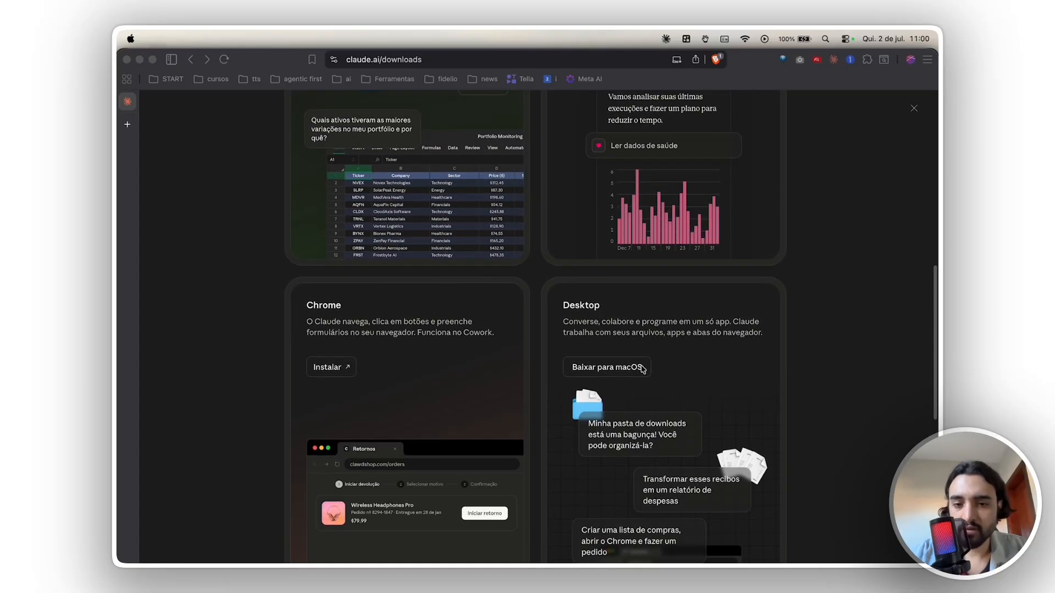
pyautogui.click(642, 369)
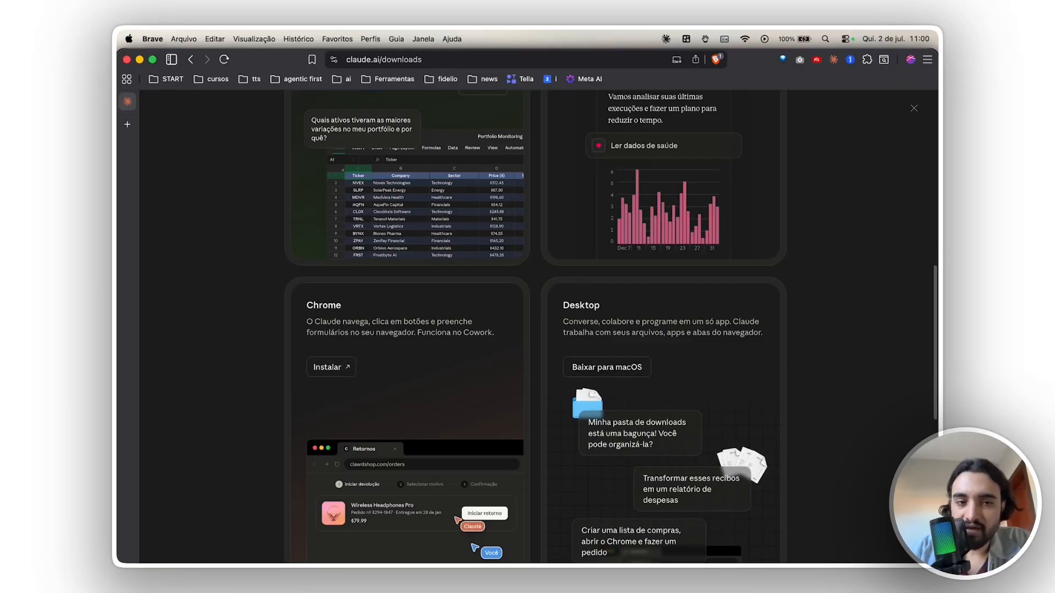
# - Switch to the Claude desktop app, view its Chat, Cowork and Code modes, and return to Cowork
pyautogui.moveTo(373, 559)
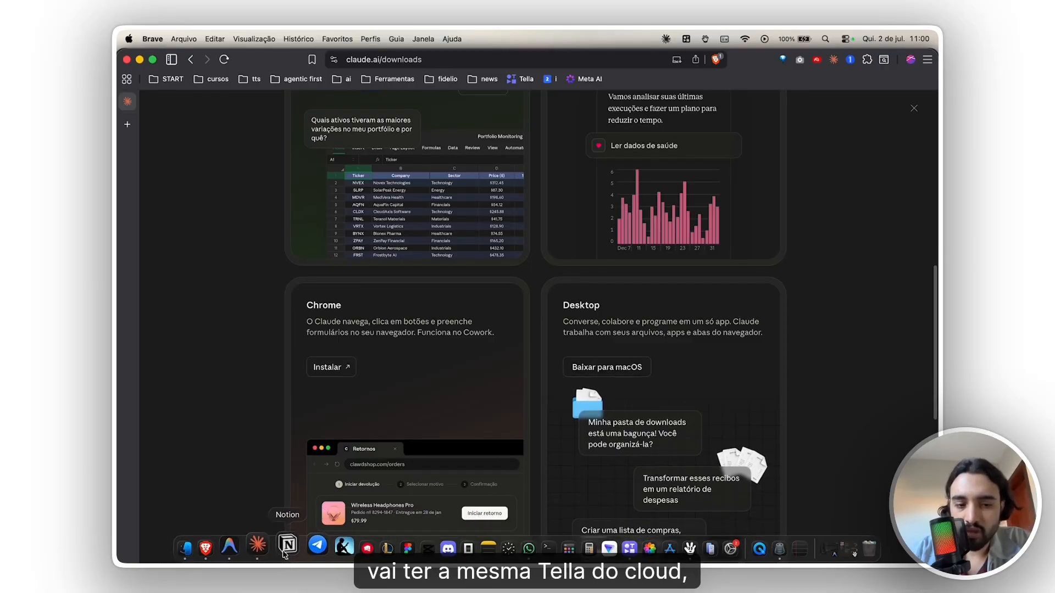
pyautogui.click(245, 548)
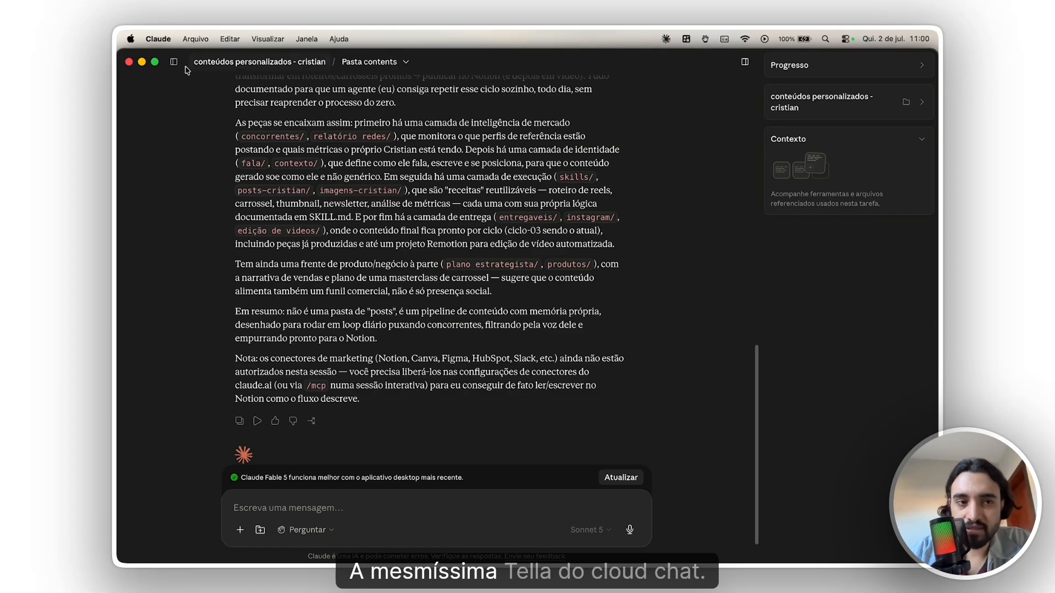
pyautogui.moveTo(175, 63)
pyautogui.click(145, 85)
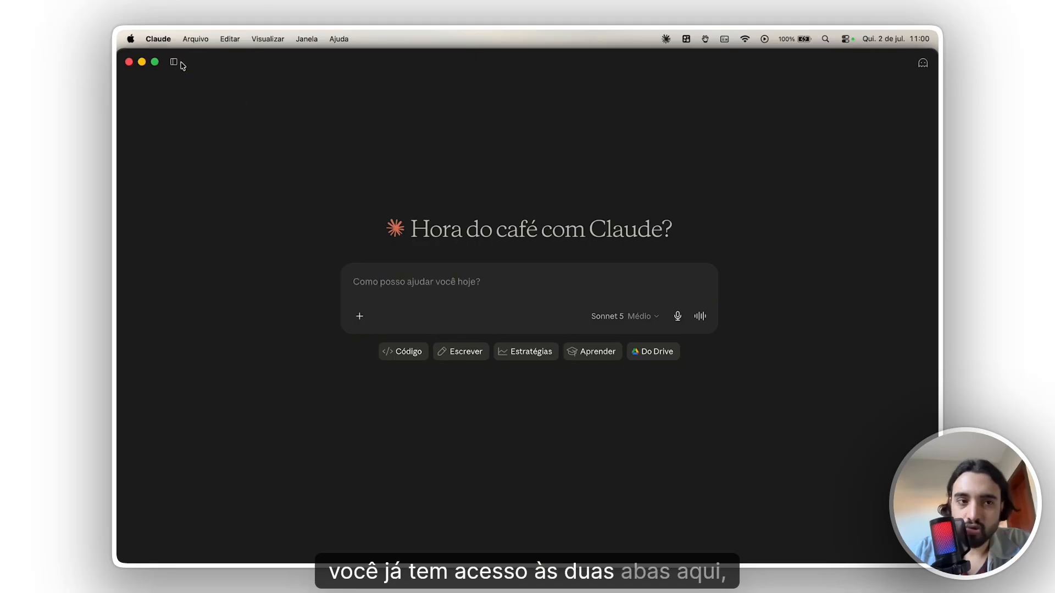
pyautogui.moveTo(177, 67)
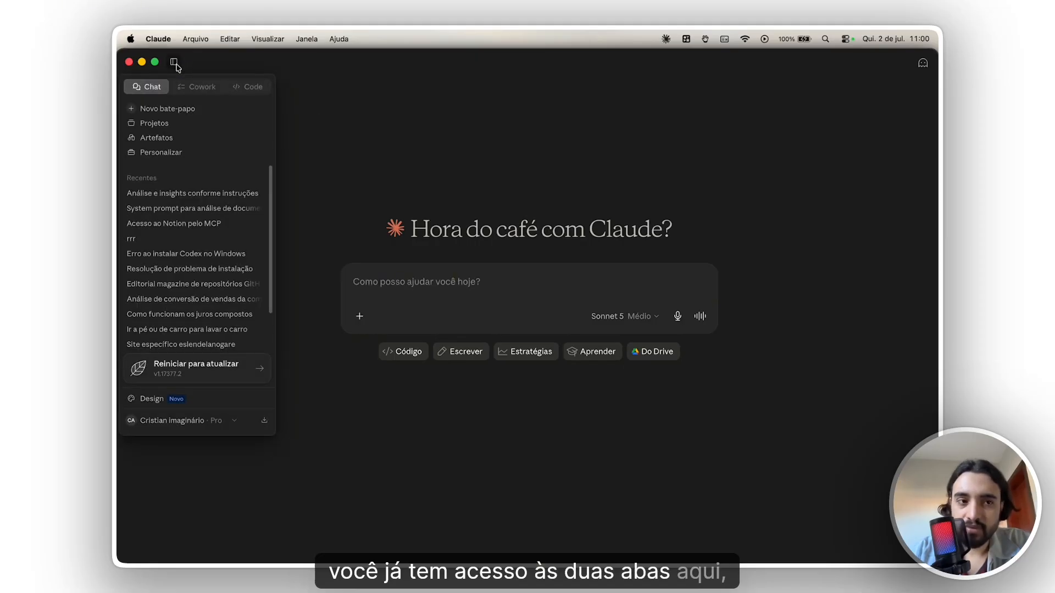
pyautogui.click(202, 86)
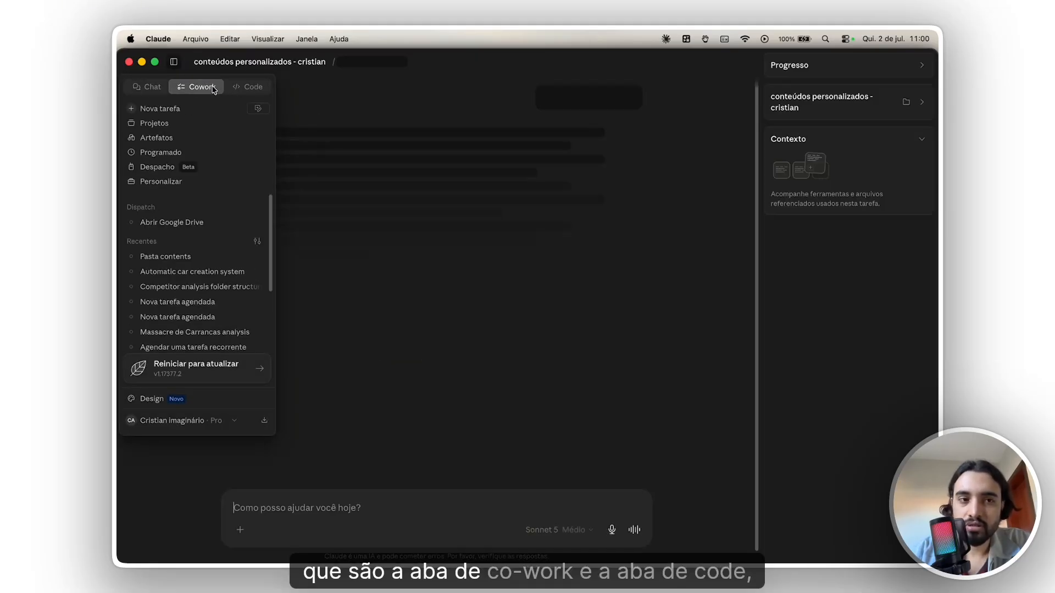
pyautogui.click(251, 88)
pyautogui.click(203, 88)
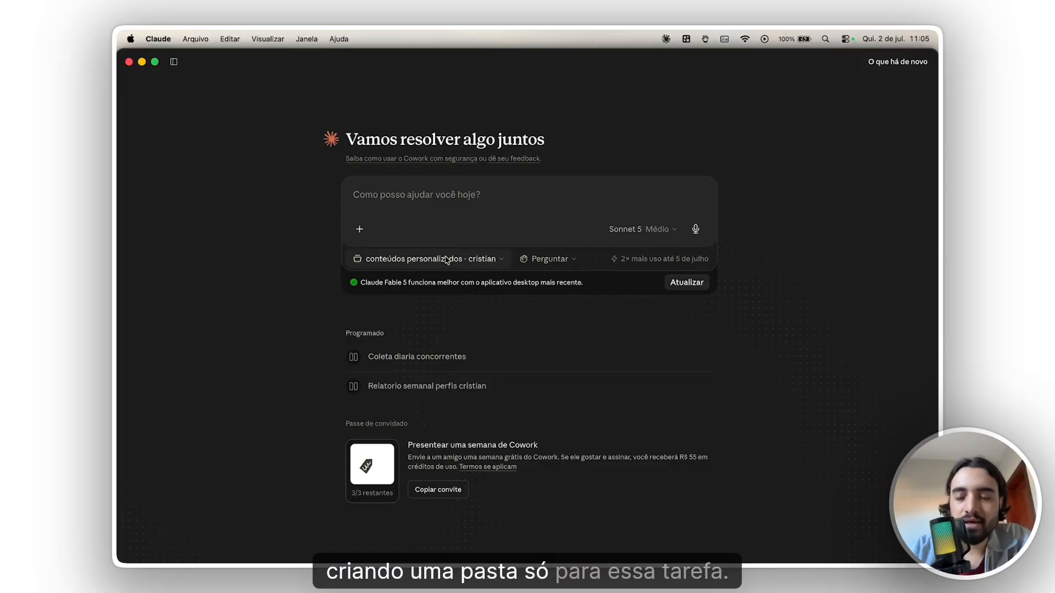
# - Examine the project choices and the approval mode options available for a new Cowork task
pyautogui.click(446, 259)
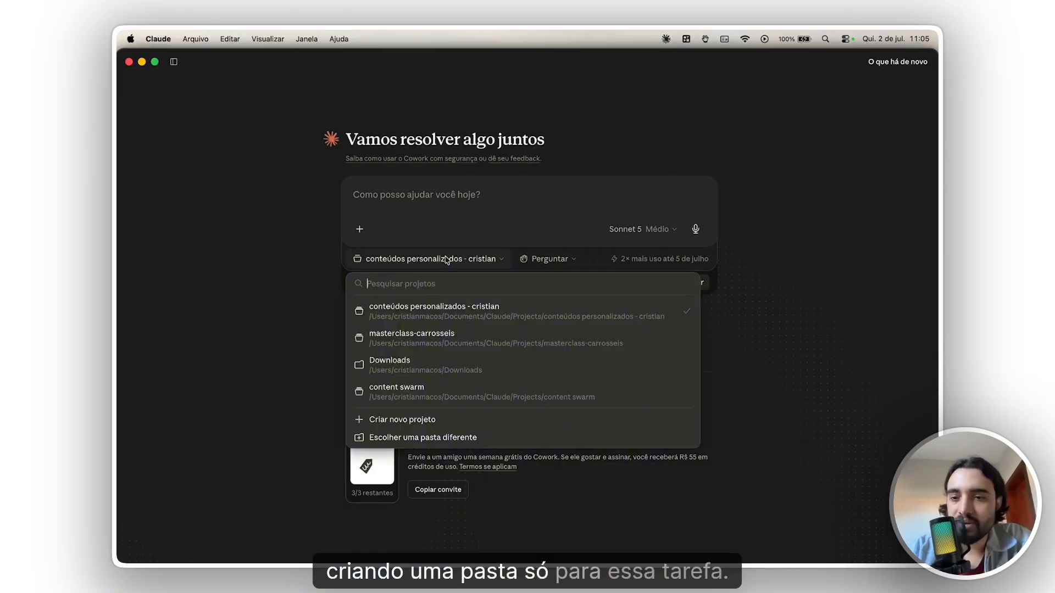
pyautogui.click(447, 260)
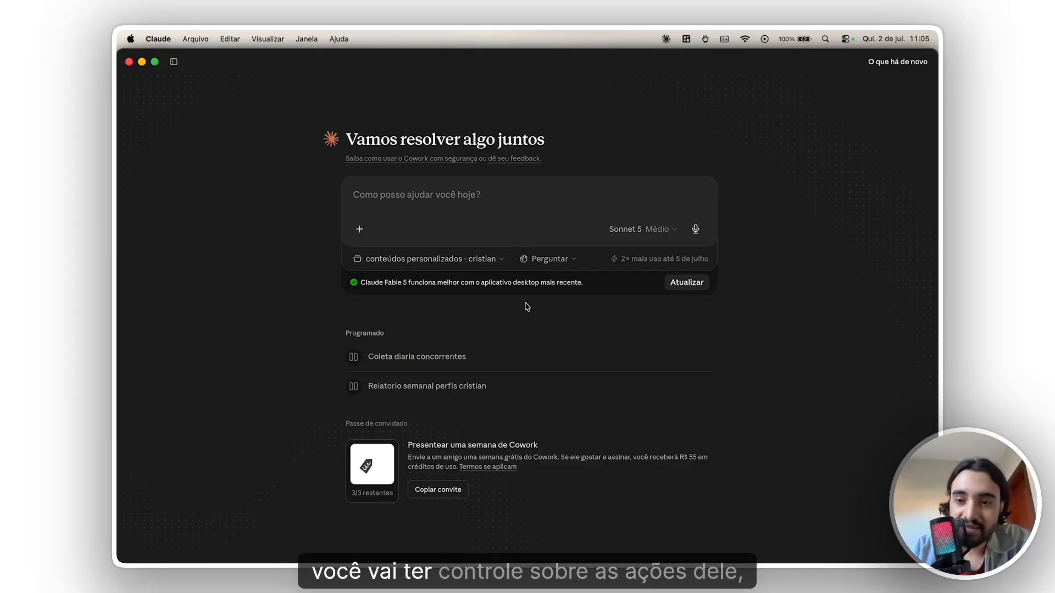
pyautogui.click(546, 258)
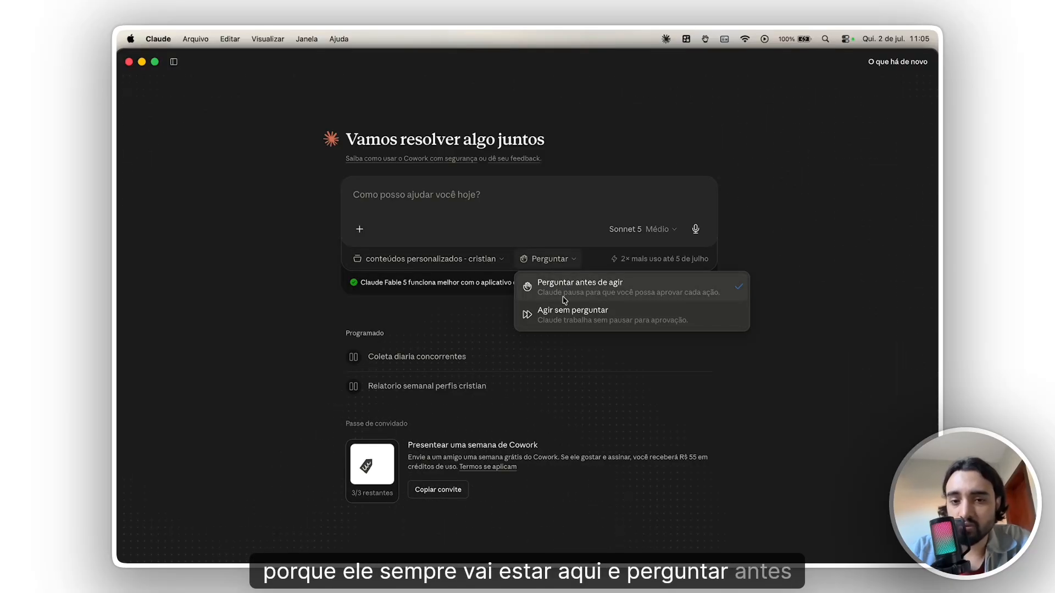
pyautogui.click(491, 337)
# - Begin a new Cowork project from scratch using the task's project list
pyautogui.click(489, 268)
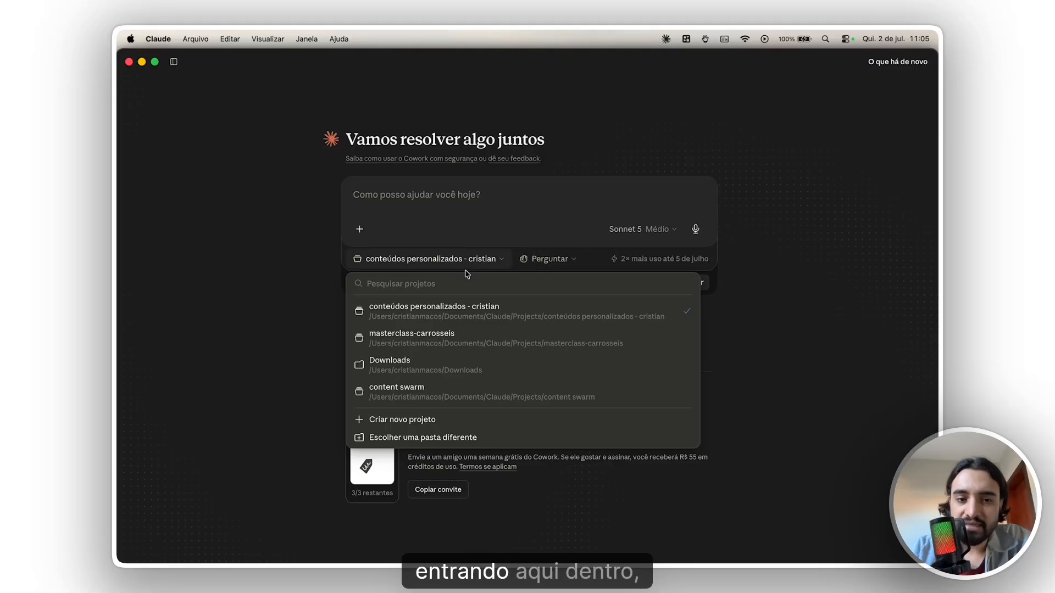
pyautogui.click(464, 425)
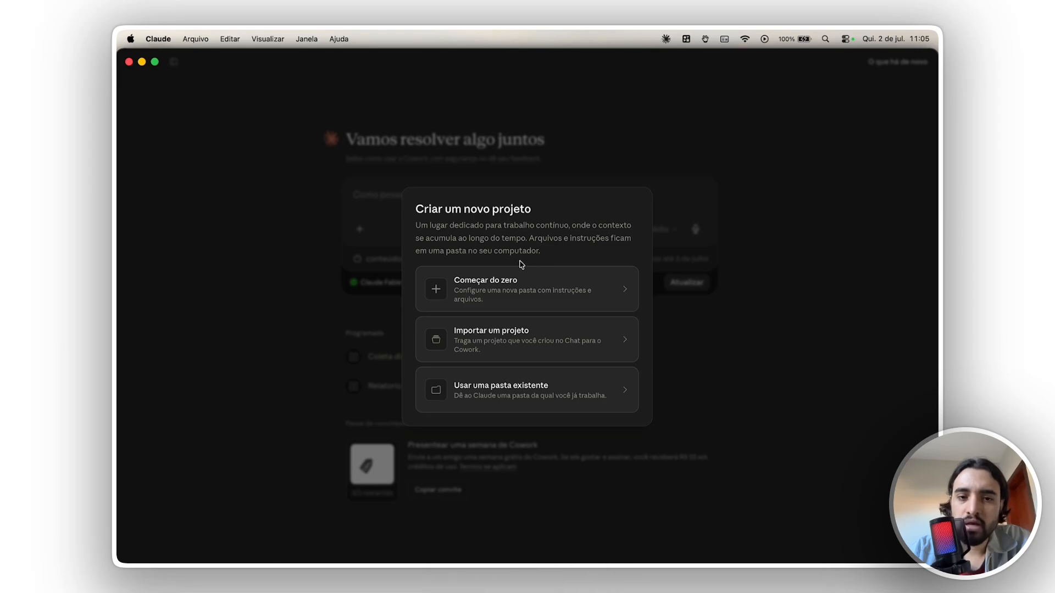
pyautogui.click(486, 292)
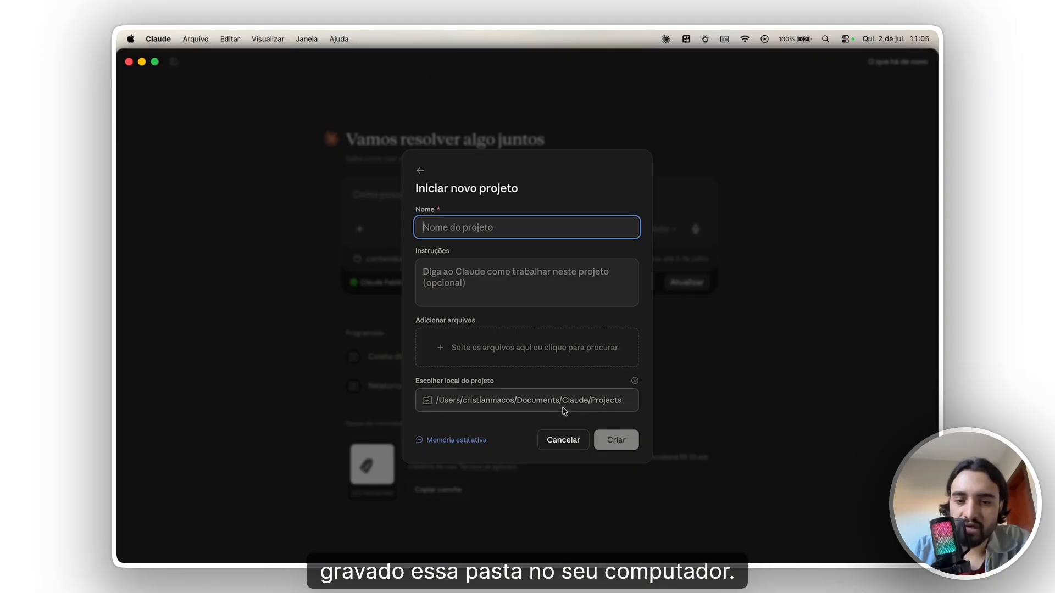
# - View the folder chooser for the new project's storage location and dismiss it
pyautogui.click(476, 407)
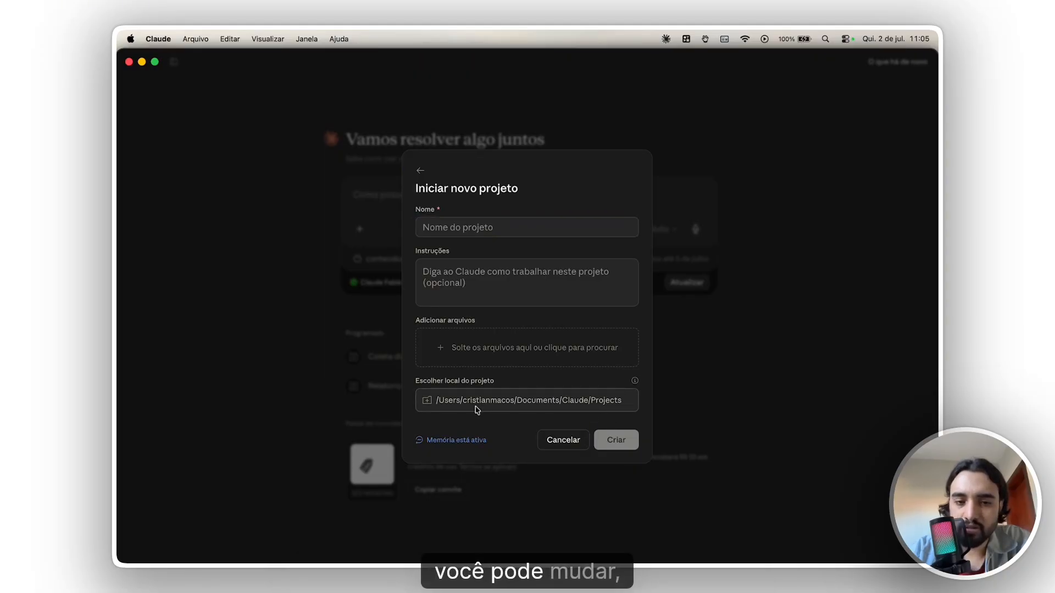
pyautogui.click(510, 409)
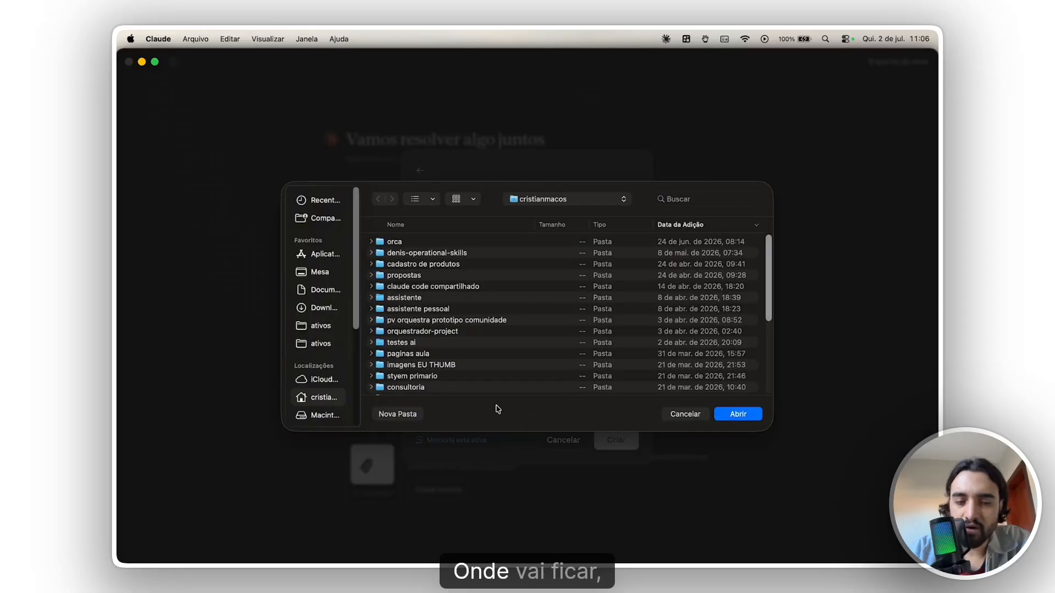
pyautogui.click(676, 415)
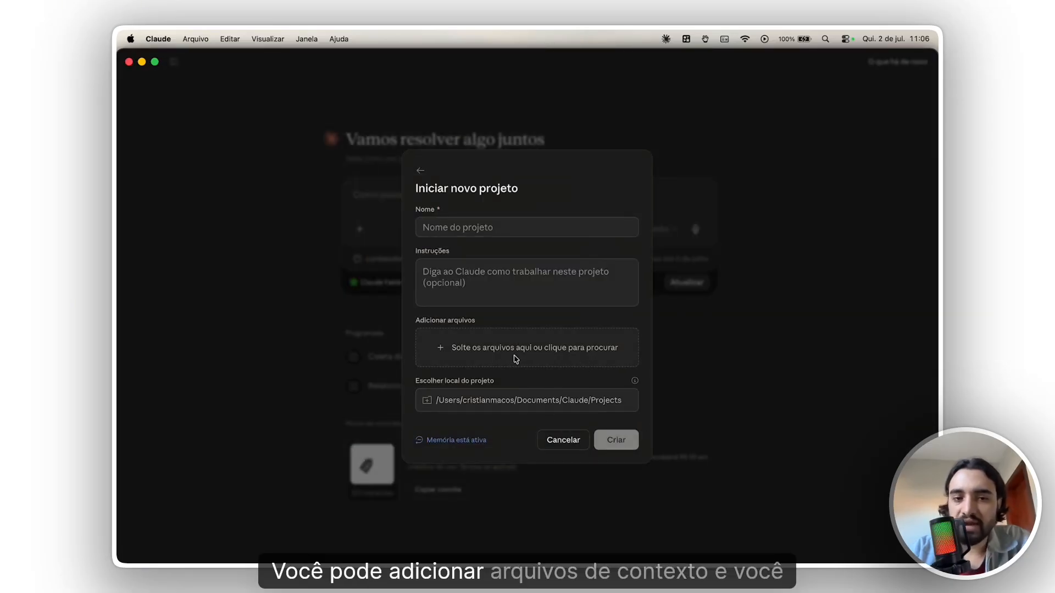
# - Name the new project "aula passo a passo claude cowork"
pyautogui.click(533, 227)
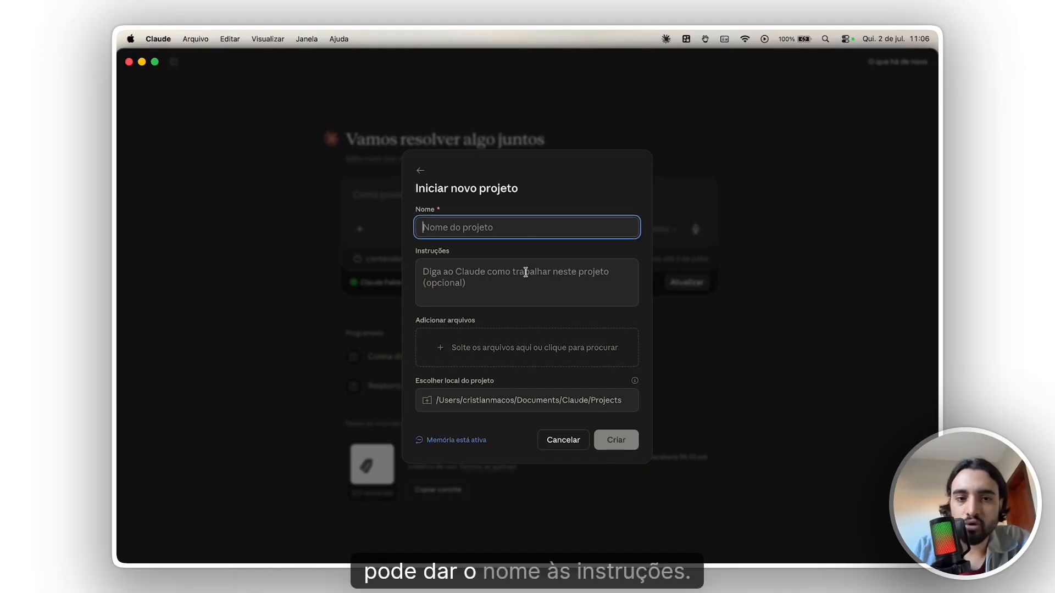
pyautogui.click(526, 276)
pyautogui.click(548, 228)
pyautogui.write('a')
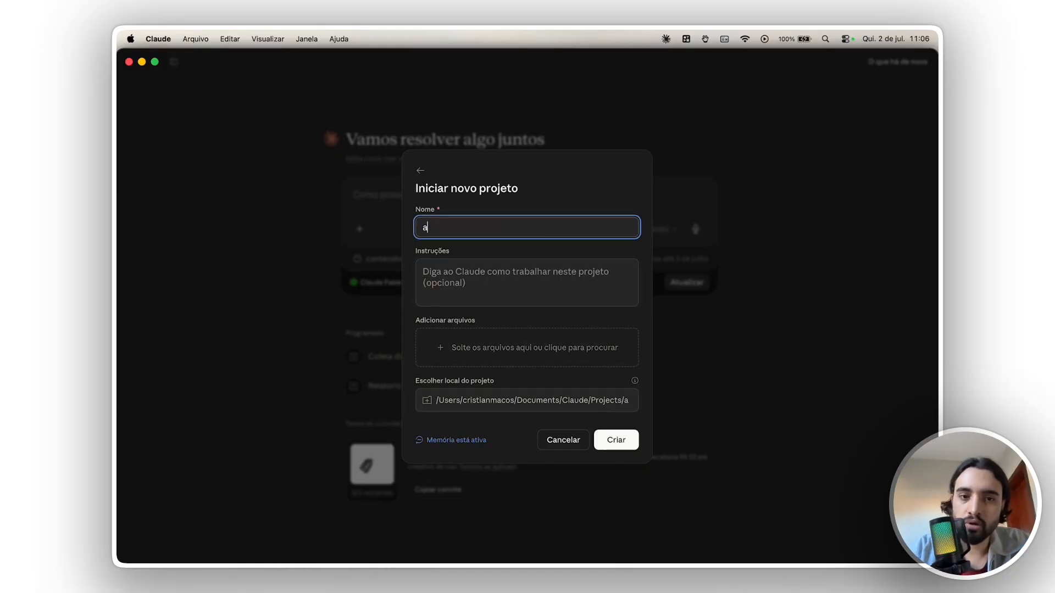
pyautogui.write('ula passo a ')
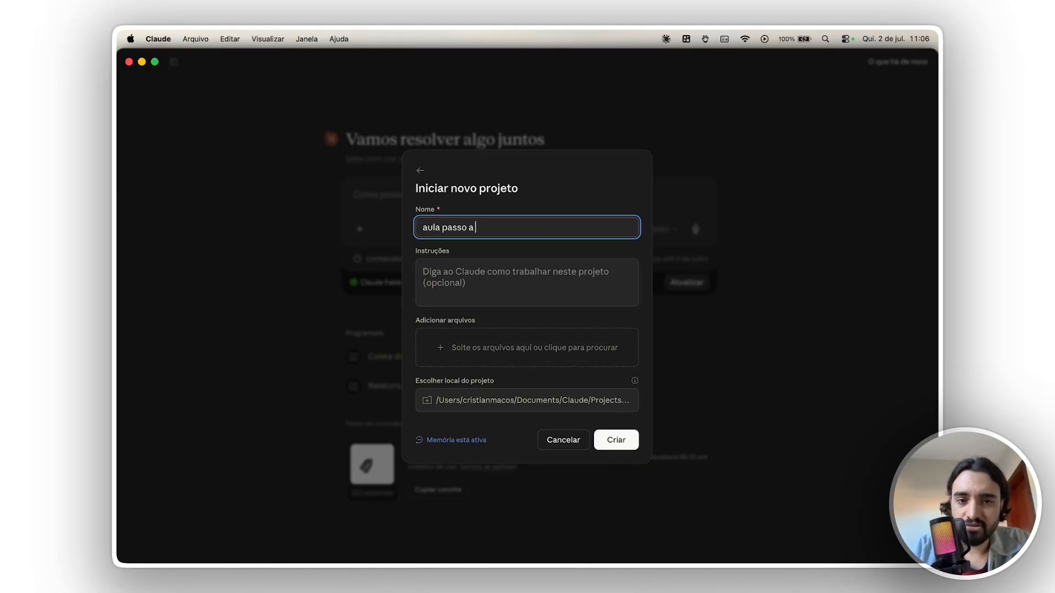
pyautogui.write('passo claude cowork')
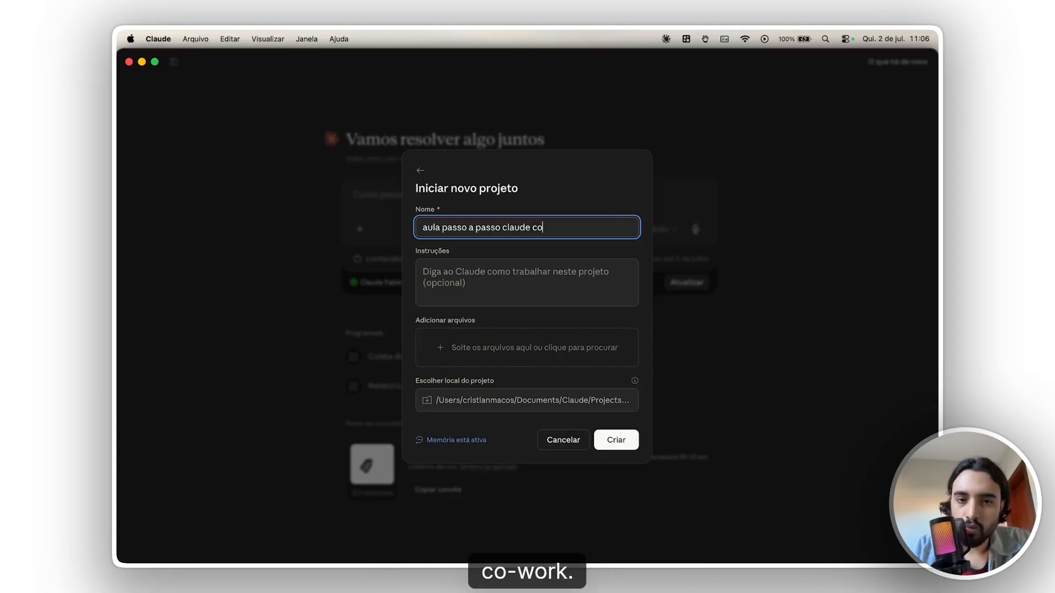
# - Enter the instructions "esse ambiente é para apresentar todos os beneficios de utilizar o claude cowork para quem quer ser mais produtivo" and create the project
pyautogui.press('Tab')
pyautogui.write('esse am')
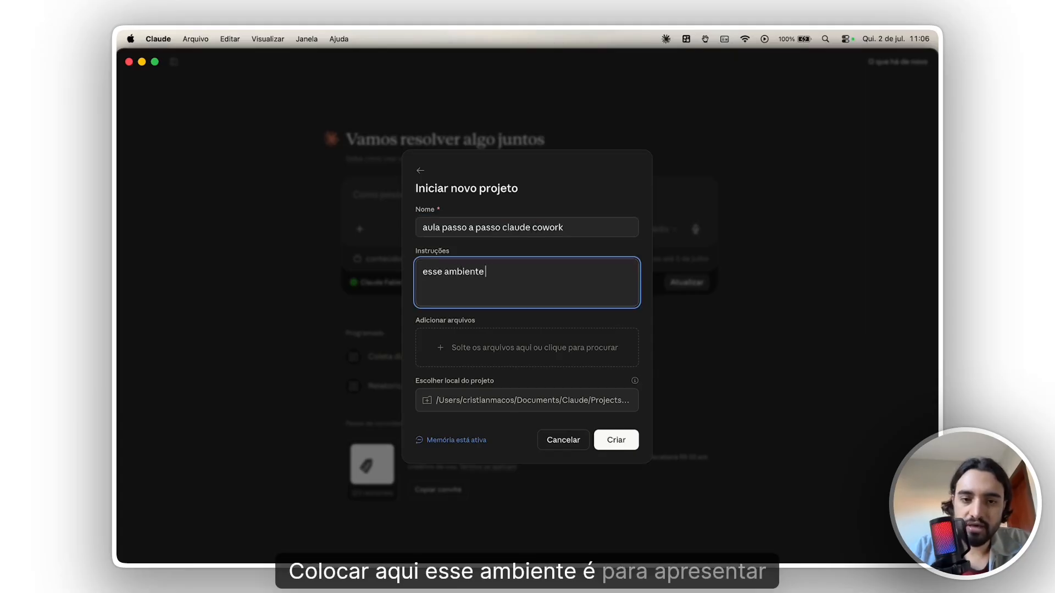
pyautogui.write('biente é para aparese')
pyautogui.press('BackSpace')
pyautogui.press('BackSpace')
pyautogui.press('BackSpace')
pyautogui.press('BackSpace')
pyautogui.press('BackSpace')
pyautogui.write('resen')
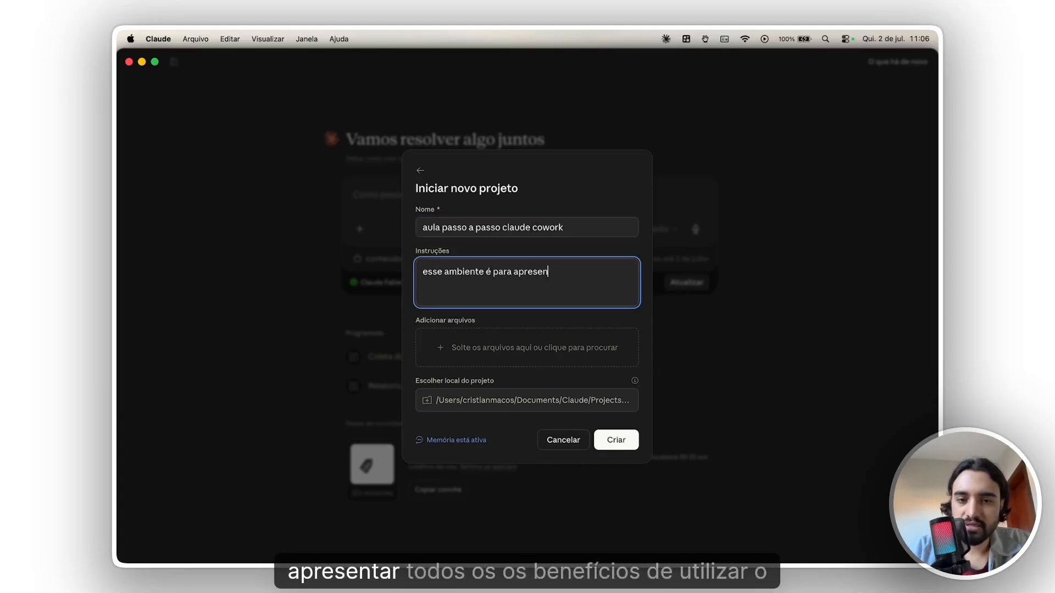
pyautogui.write('tar todos o')
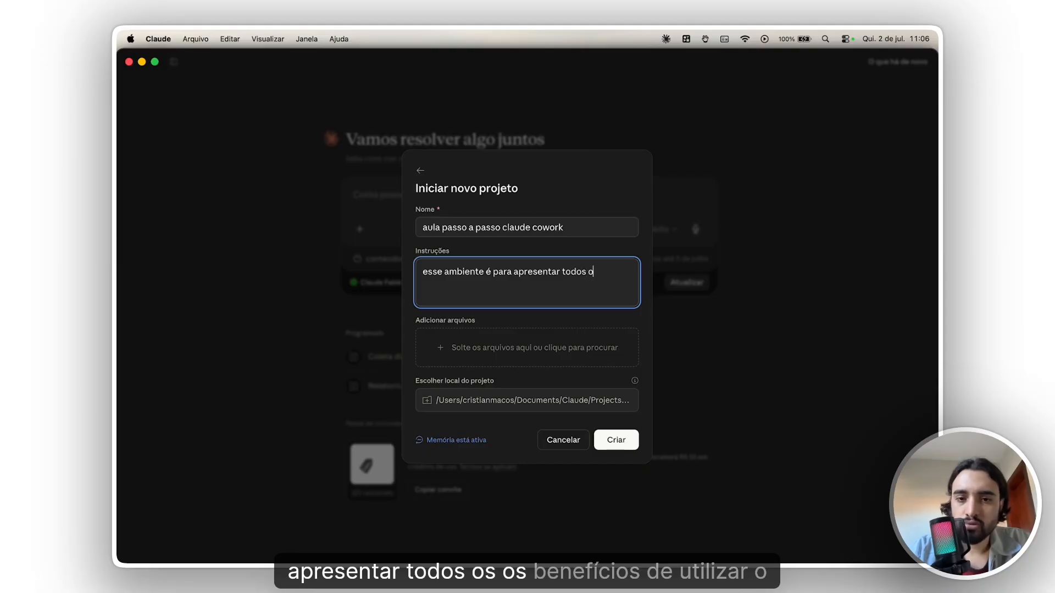
pyautogui.write('s beneficios de utiliz')
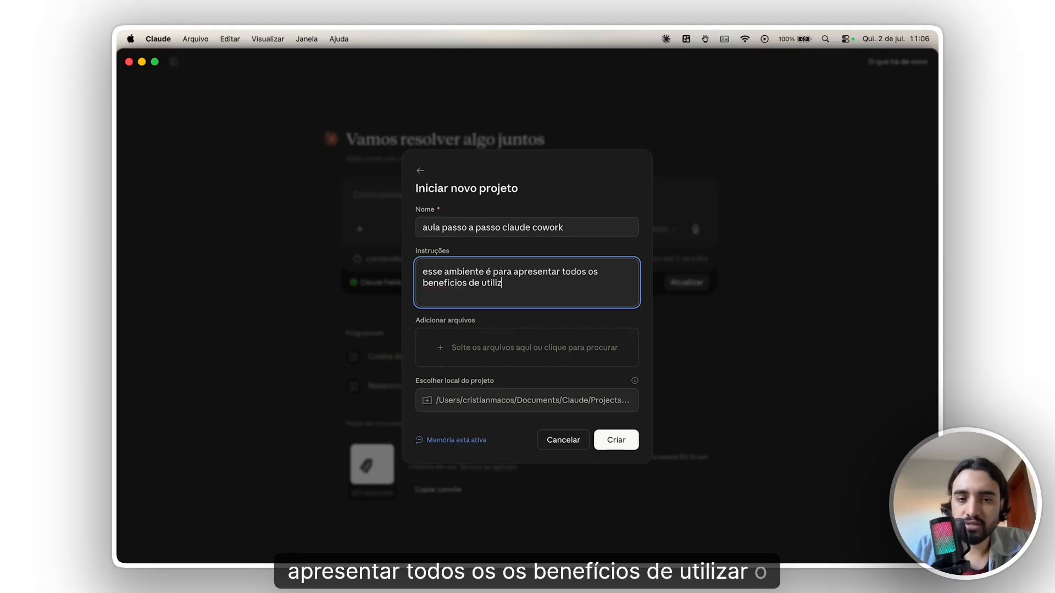
pyautogui.write('ar o claude cowork')
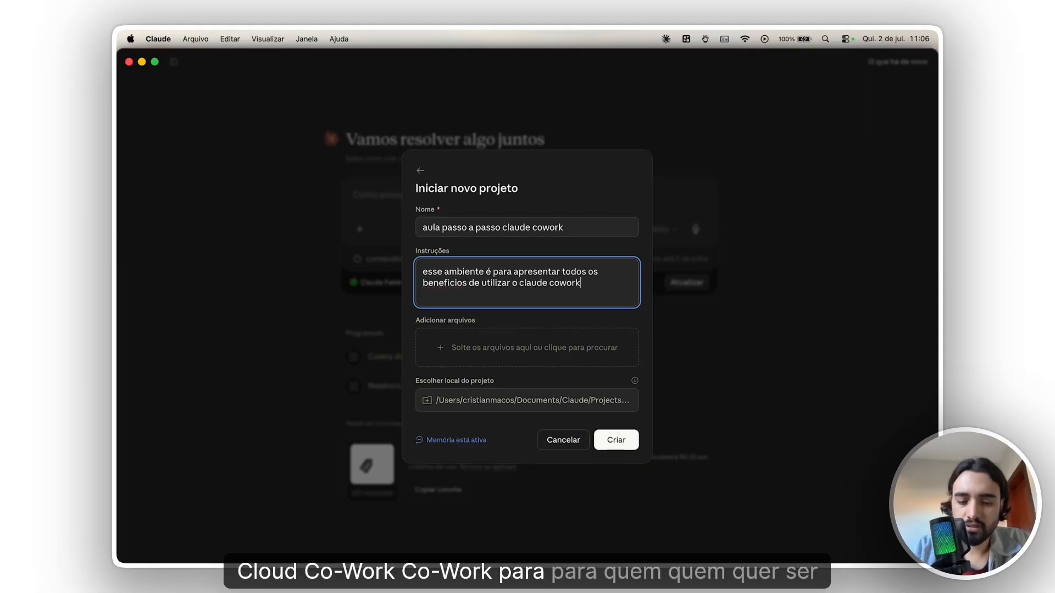
pyautogui.write(' para quem quer ser mais produtivo')
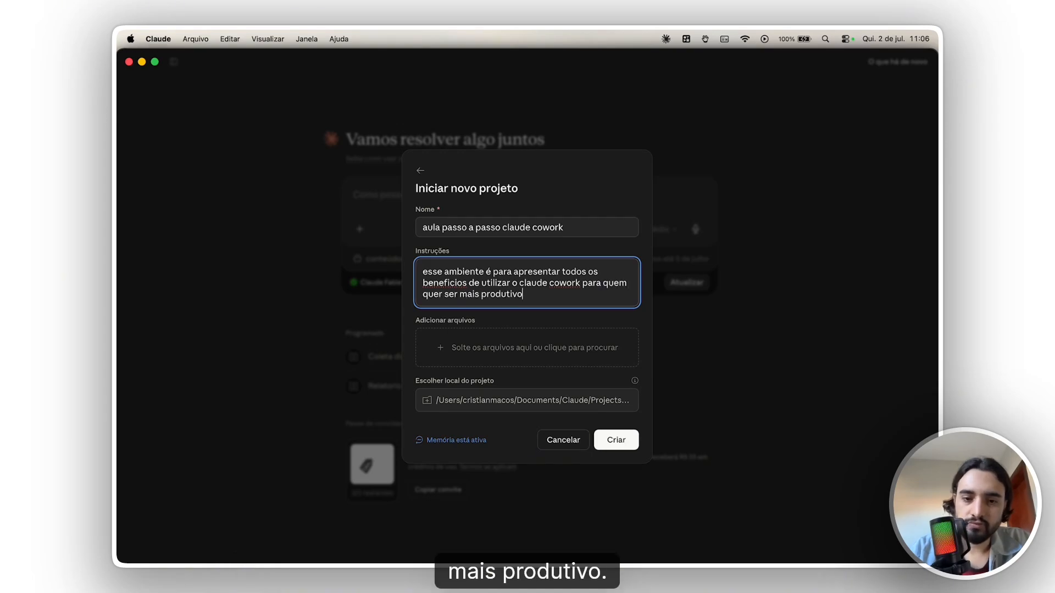
pyautogui.click(618, 440)
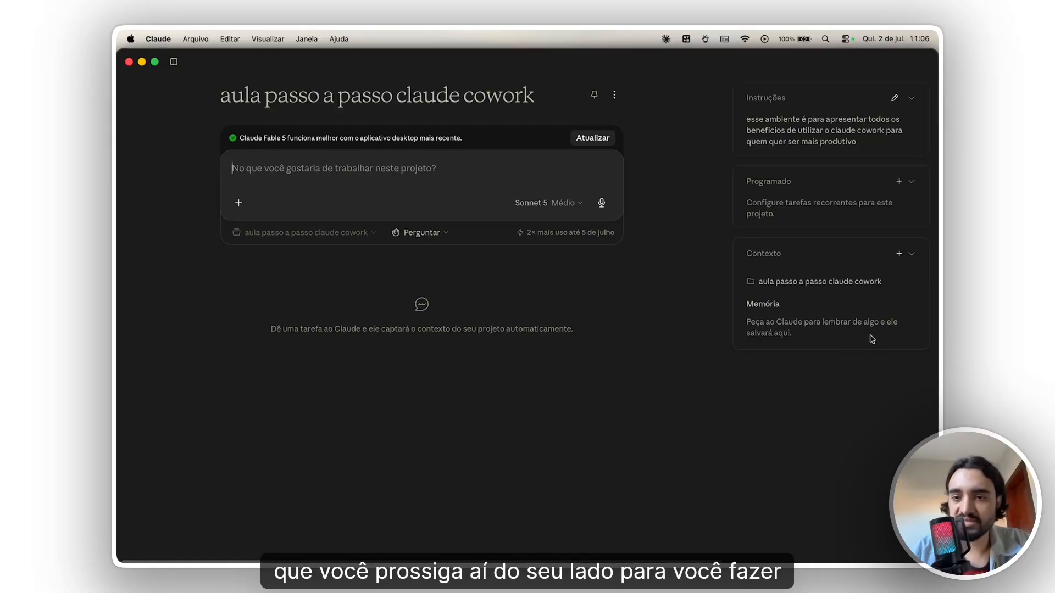
pyautogui.press('super+Tab')
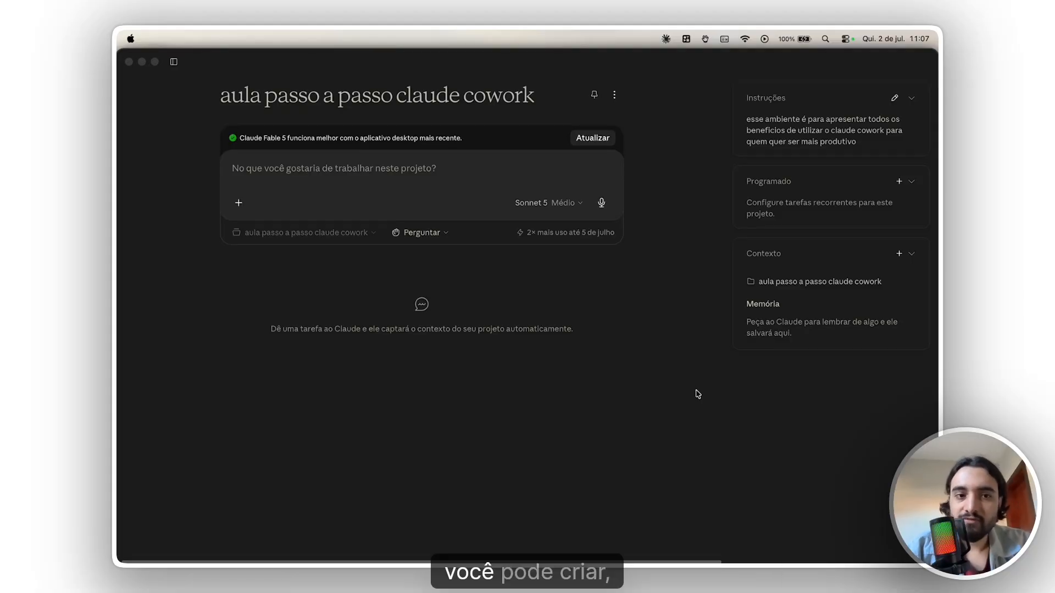
pyautogui.click(180, 64)
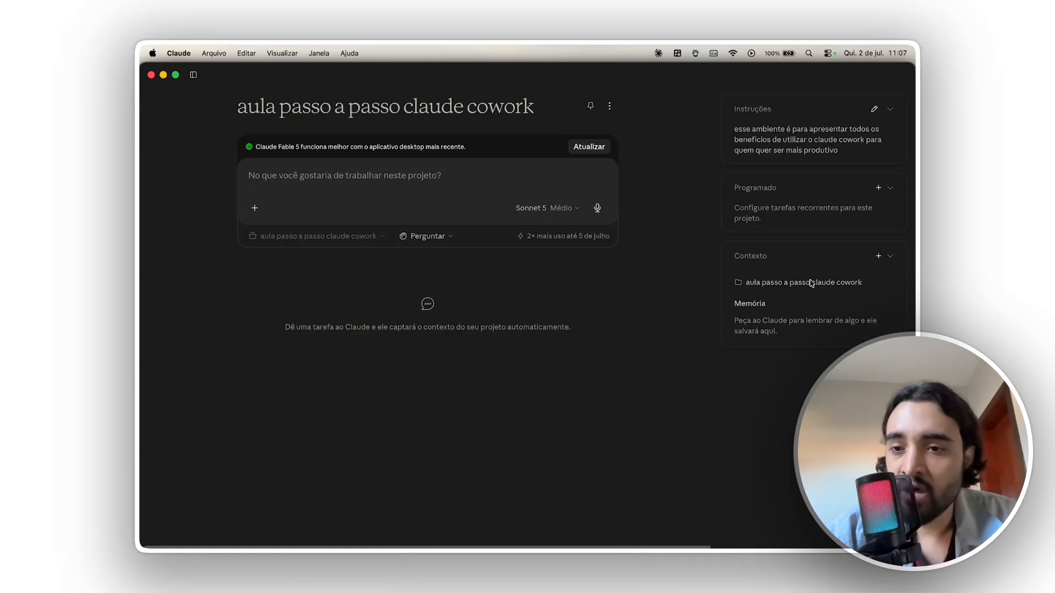
# - Look through the sources that can be added to the project's context, including recent folders and Drive documents, and dismiss them
pyautogui.click(879, 256)
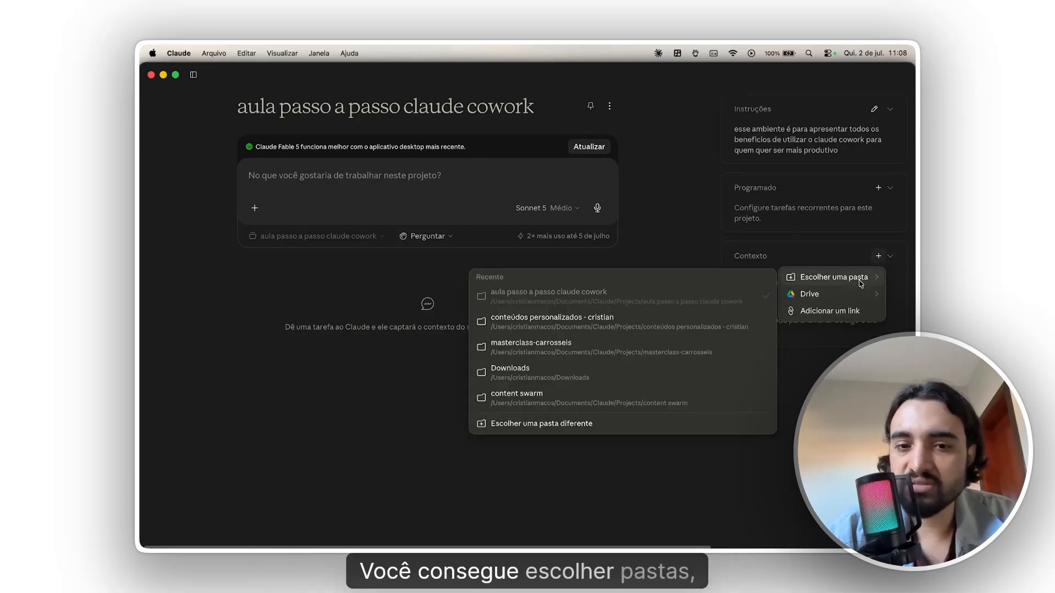
pyautogui.moveTo(857, 299)
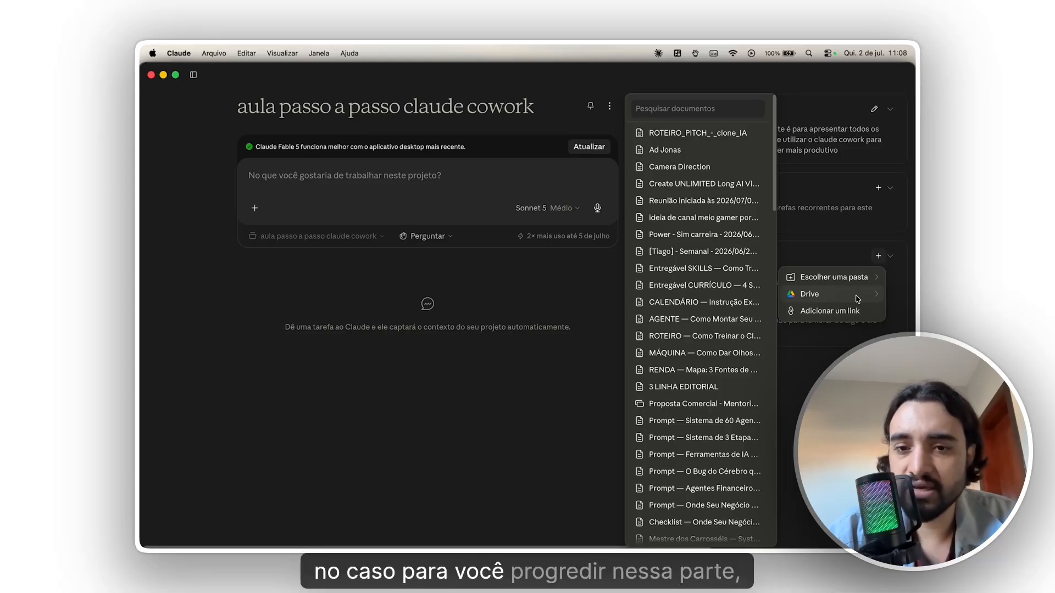
pyautogui.click(755, 295)
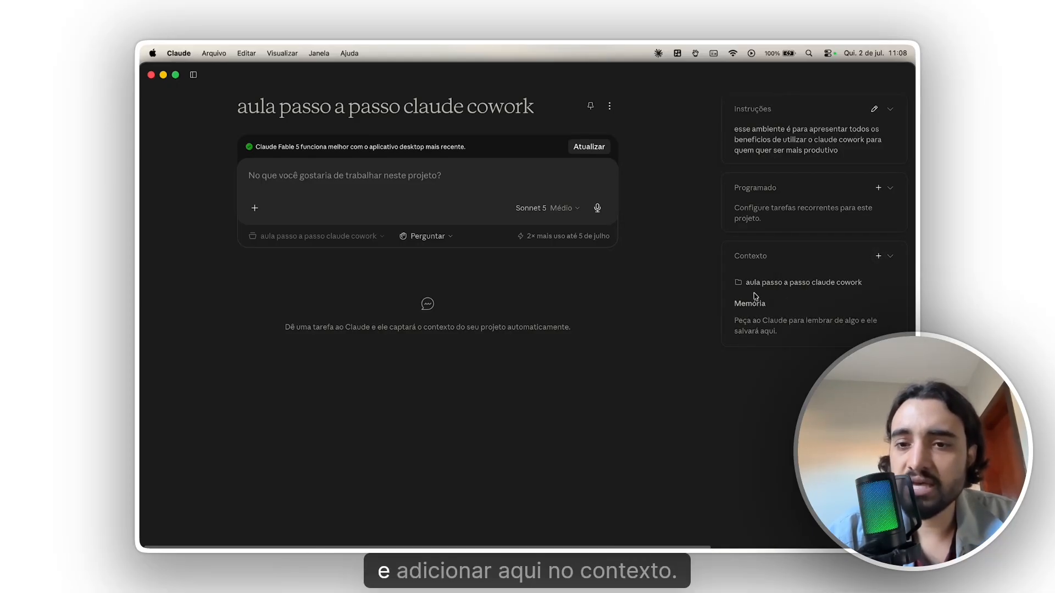
# - View the project's form for creating a scheduled task, close it without saving, and highlight the project's instructions
pyautogui.click(878, 188)
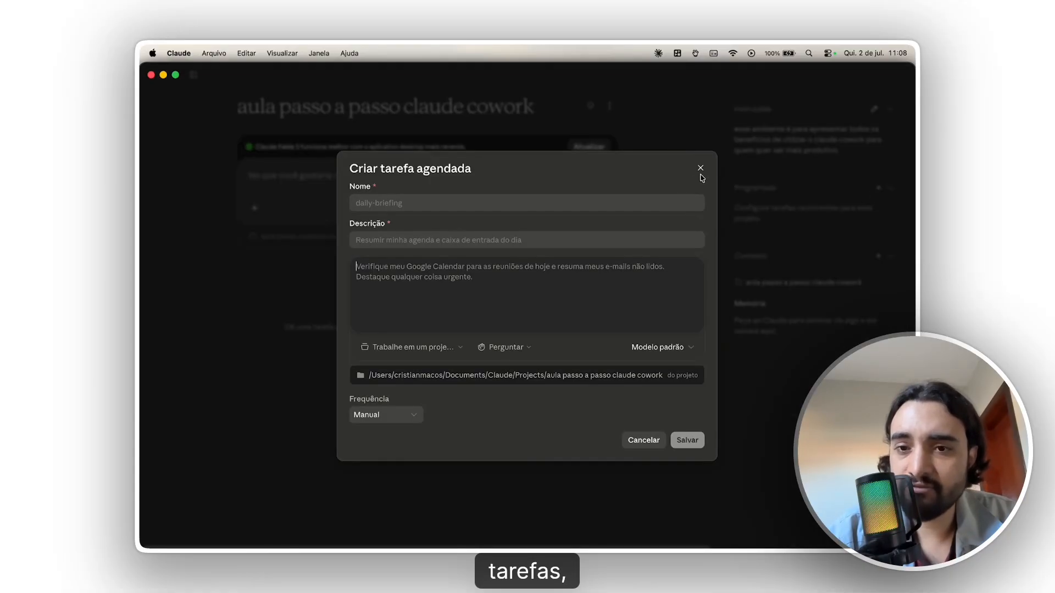
pyautogui.click(699, 169)
pyautogui.tripleClick(796, 135)
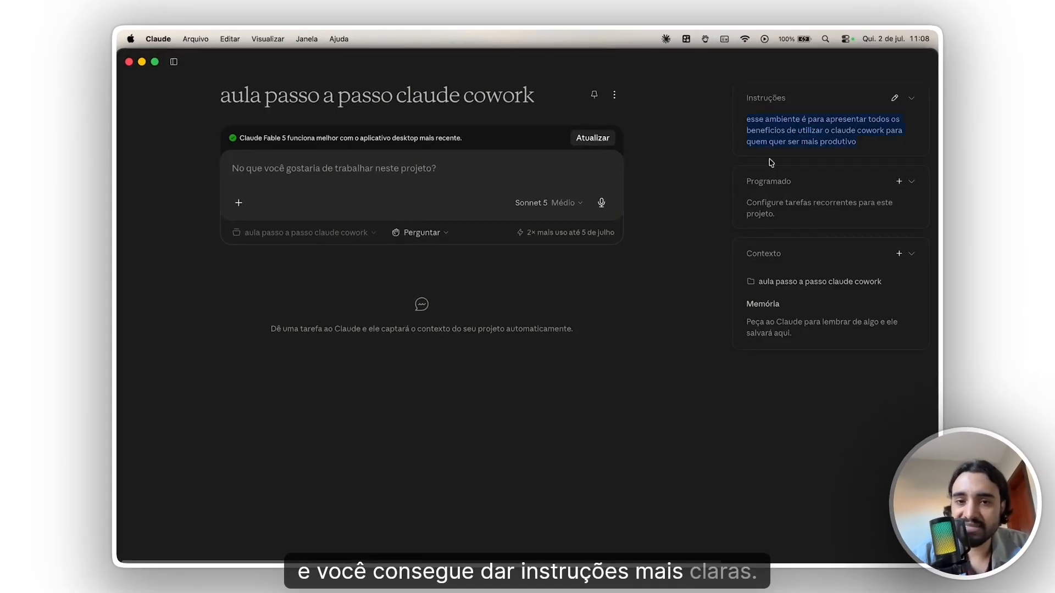
pyautogui.click(711, 184)
# - Send the message "ola tudo bem?" as a task in the project
pyautogui.click(531, 170)
pyautogui.write('ola tudo bem?')
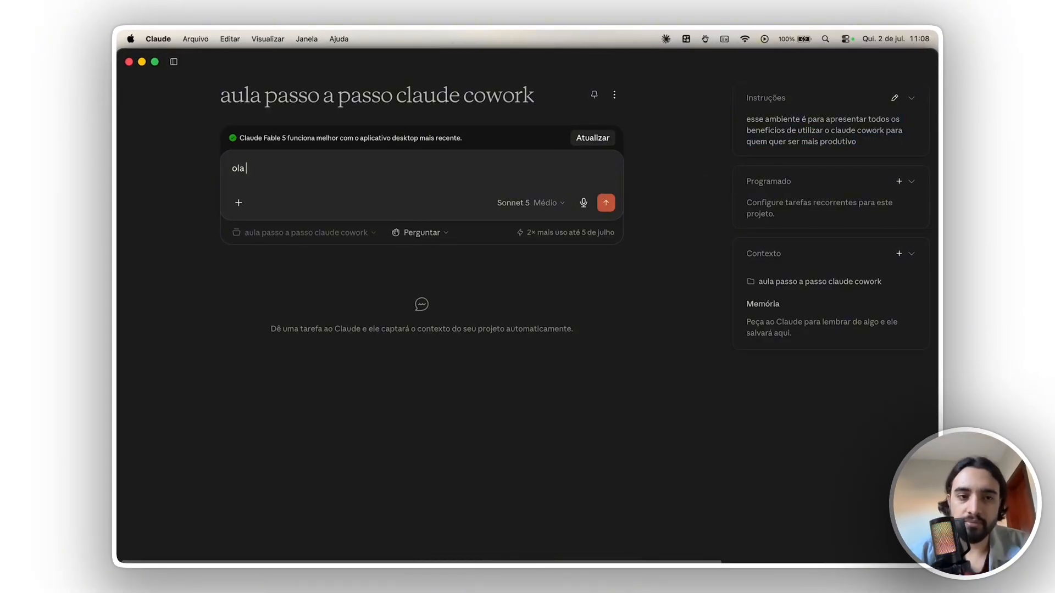
pyautogui.press('Return')
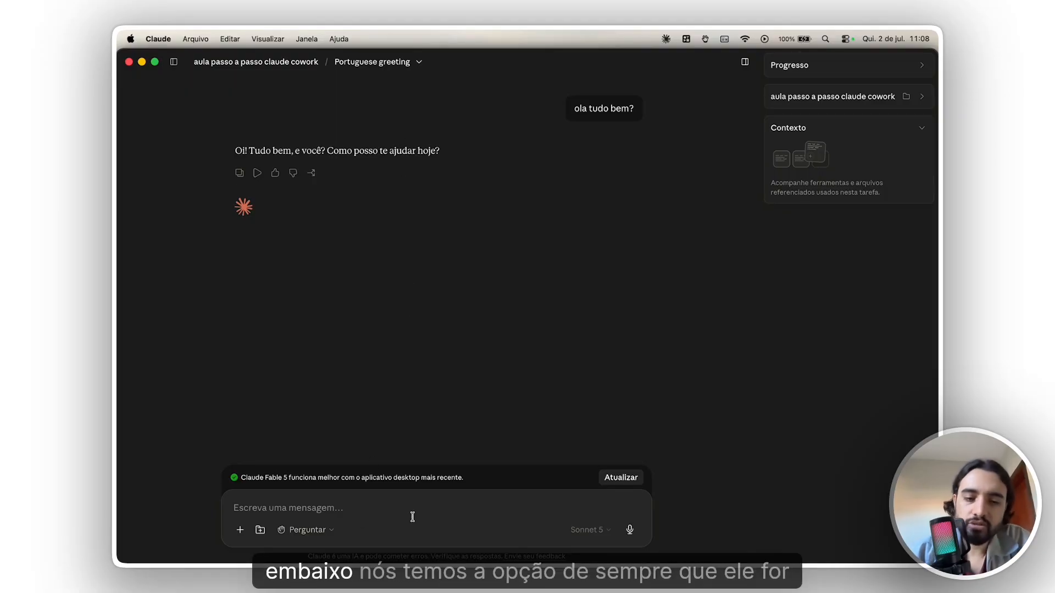
# - Review the connectors covered by the "Agir sem perguntar" permission mode and switch the task to that mode
pyautogui.click(315, 538)
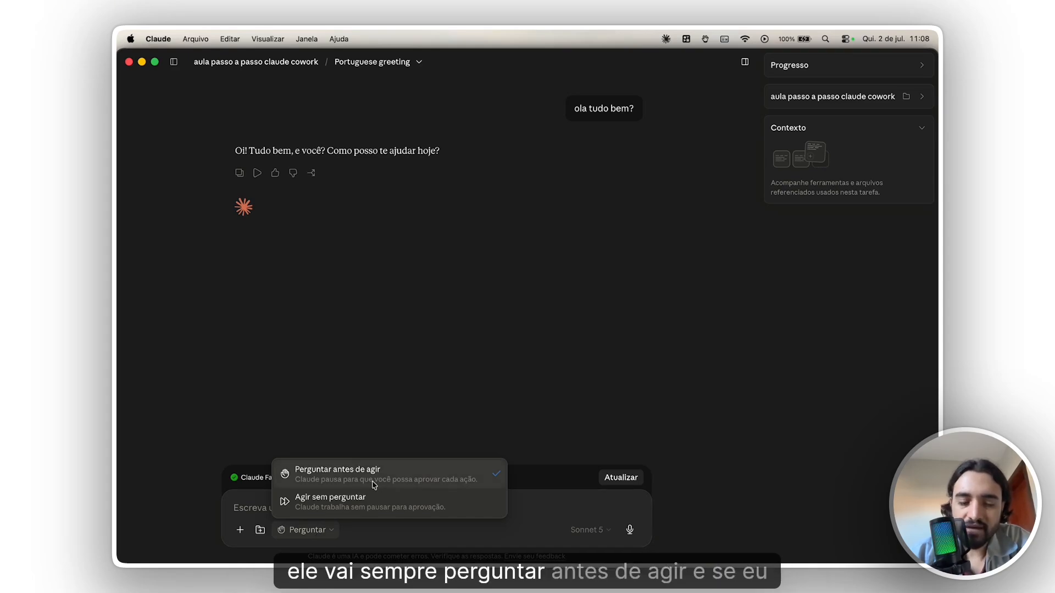
pyautogui.click(366, 500)
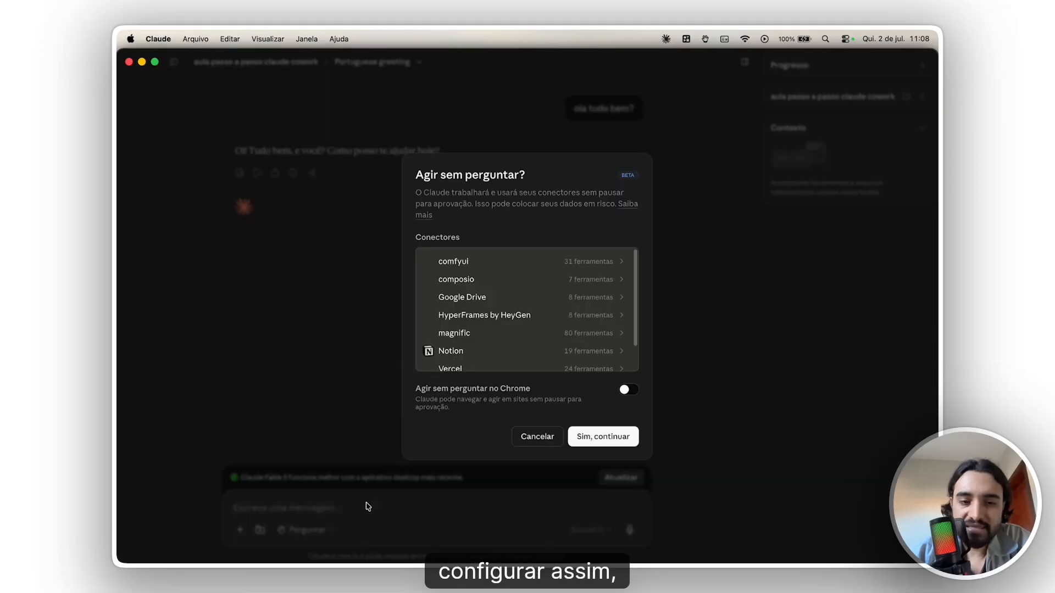
pyautogui.scroll(-2, 507, 347)
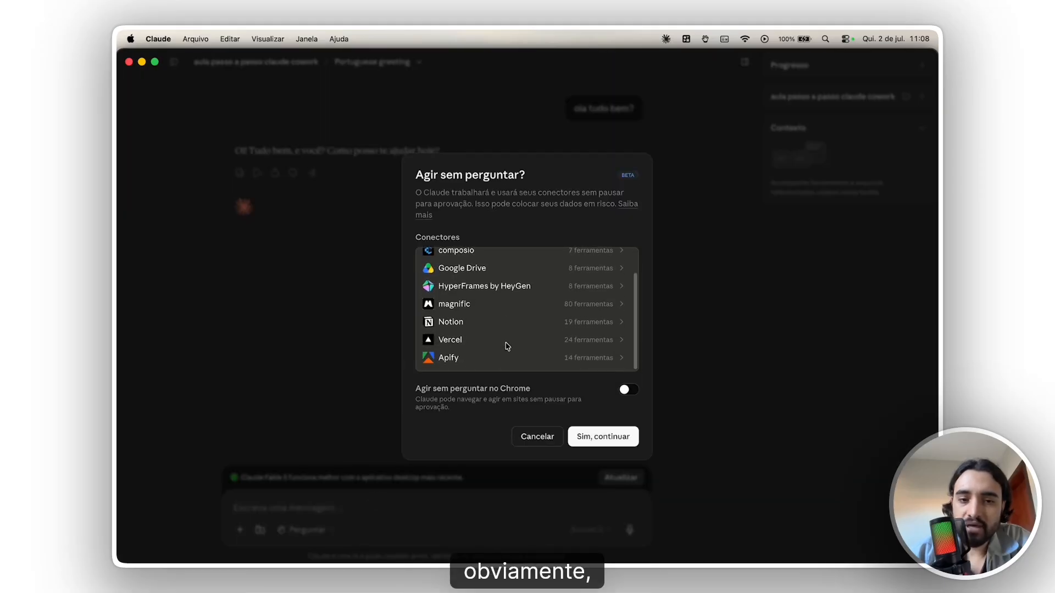
pyautogui.scroll(2, 507, 347)
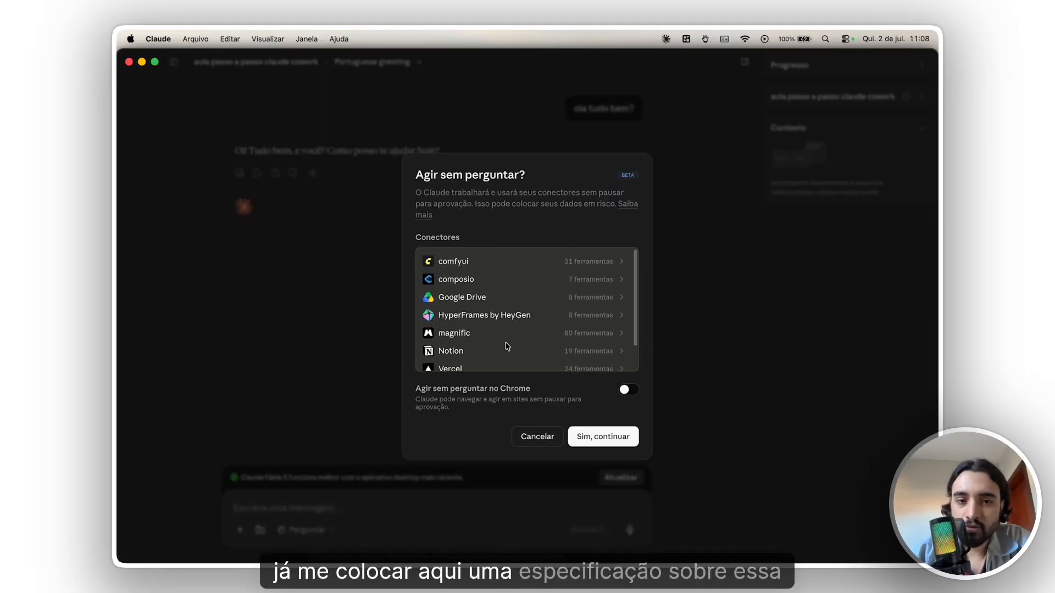
pyautogui.scroll(-1, 507, 346)
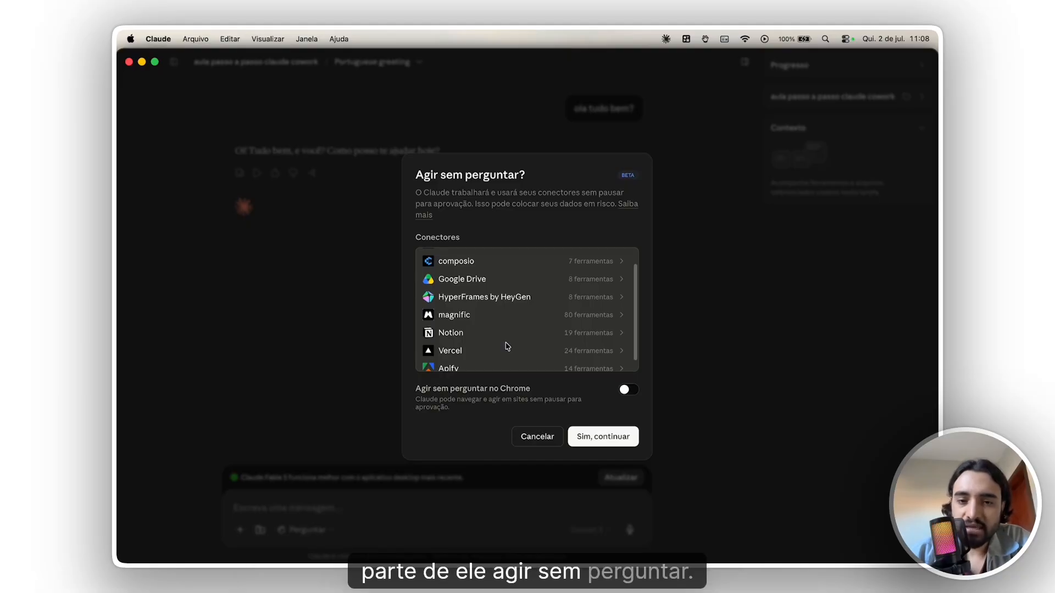
pyautogui.scroll(1, 505, 346)
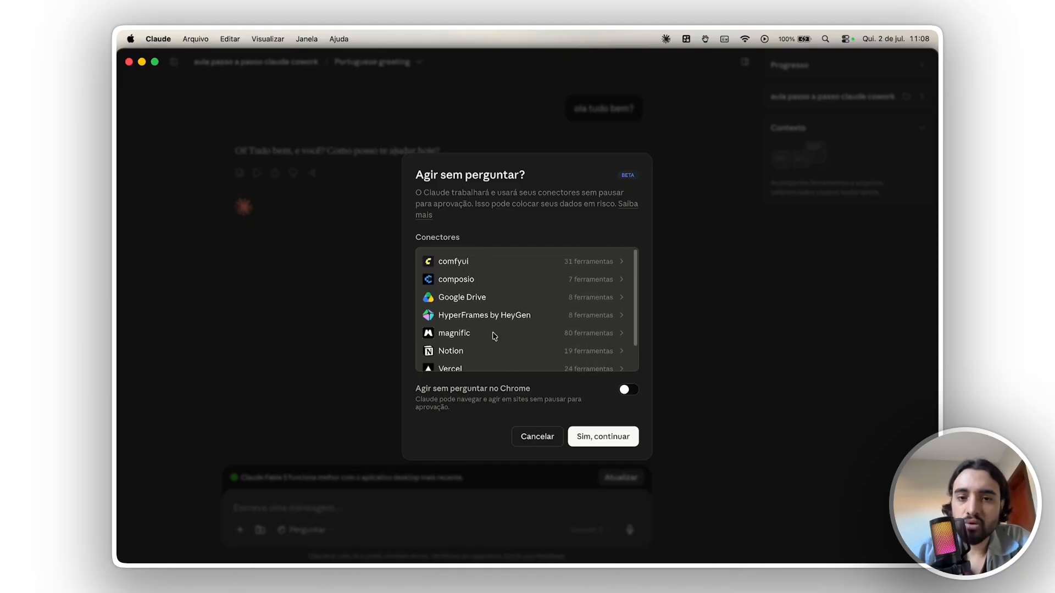
pyautogui.scroll(-1, 521, 359)
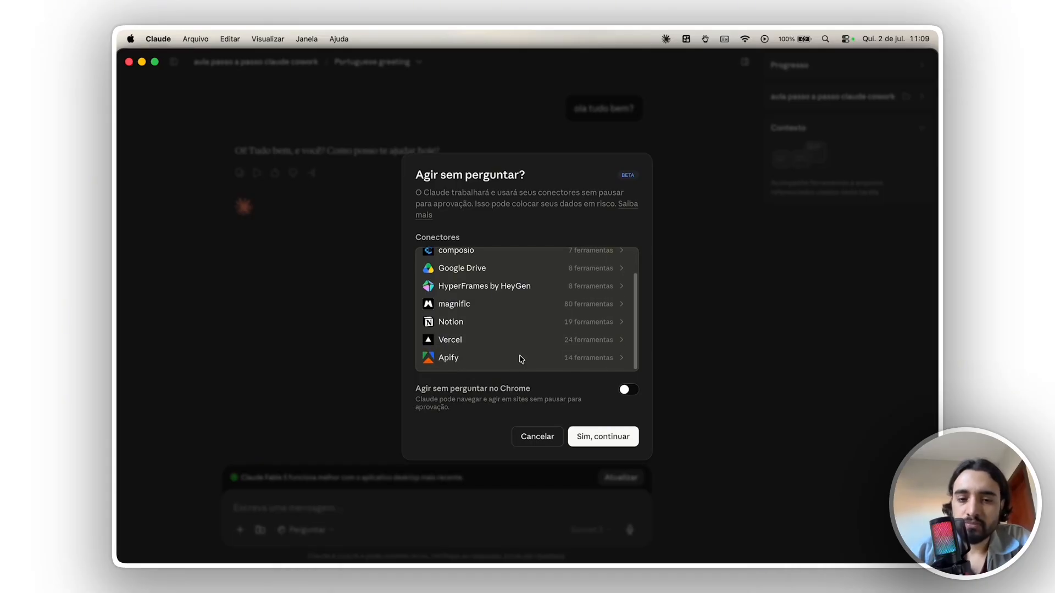
pyautogui.scroll(2, 521, 359)
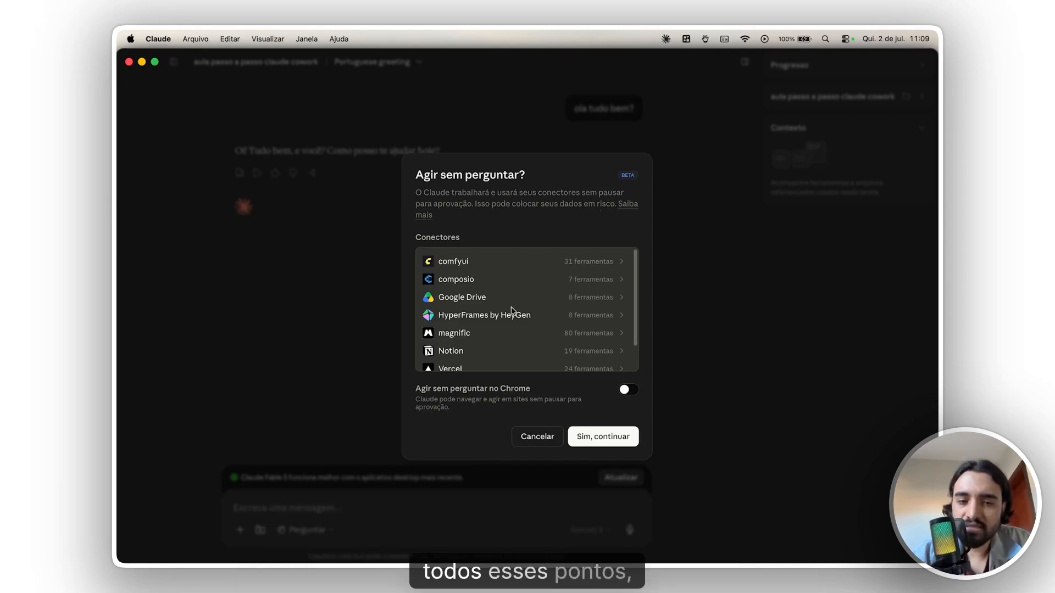
pyautogui.scroll(-2, 514, 313)
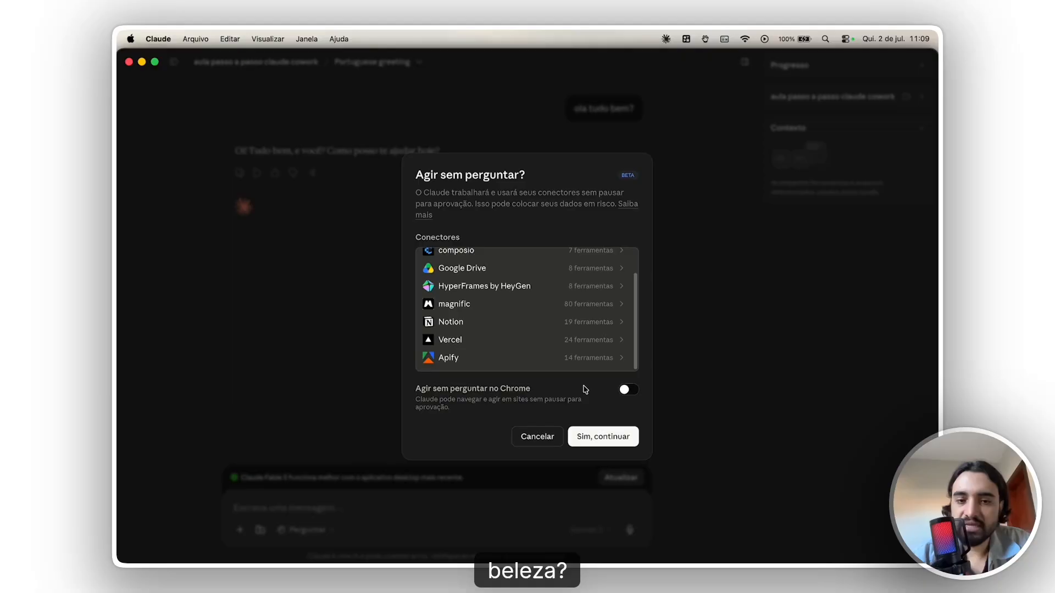
pyautogui.click(603, 437)
# - Set the task's permission mode back to "Perguntar antes de agir"
pyautogui.click(309, 532)
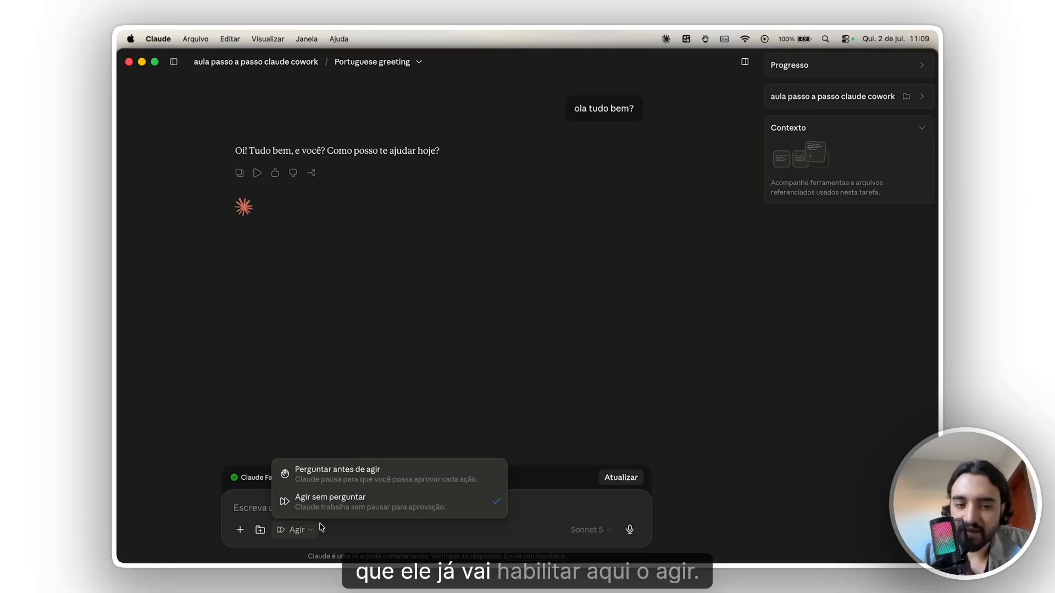
pyautogui.click(330, 469)
pyautogui.click(323, 530)
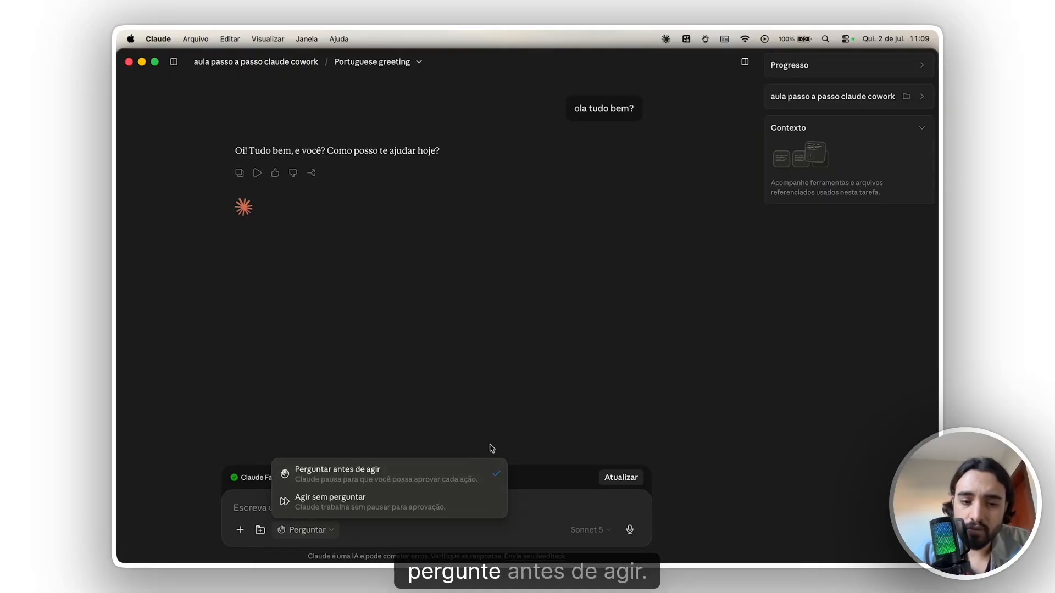
pyautogui.click(544, 509)
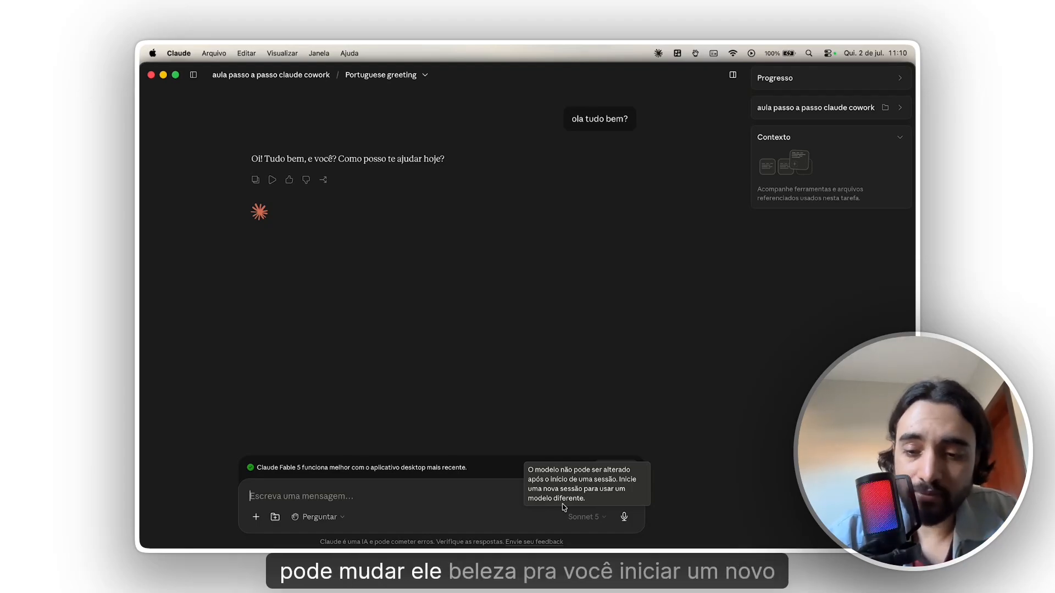
# - Start a new task in the project "aula passo a passo claude cowork" and allow Claude to change files in its folder
pyautogui.moveTo(194, 75)
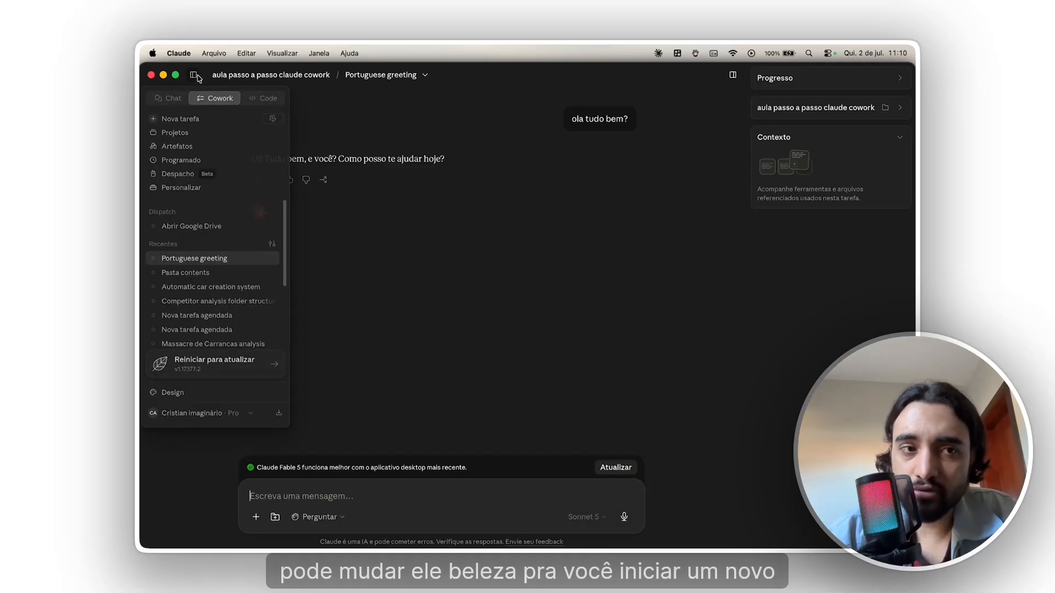
pyautogui.click(215, 119)
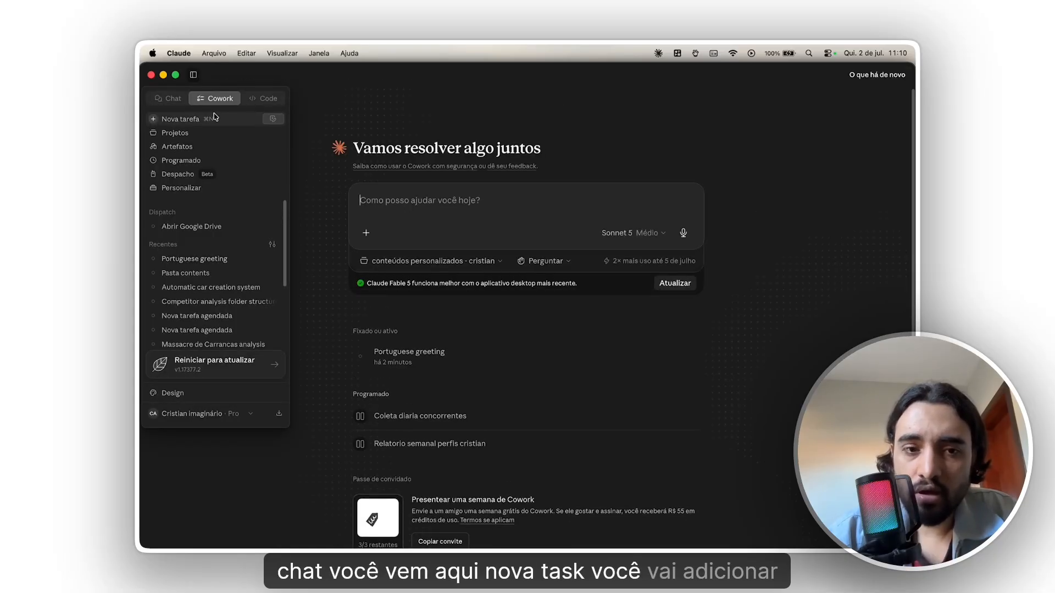
pyautogui.click(392, 261)
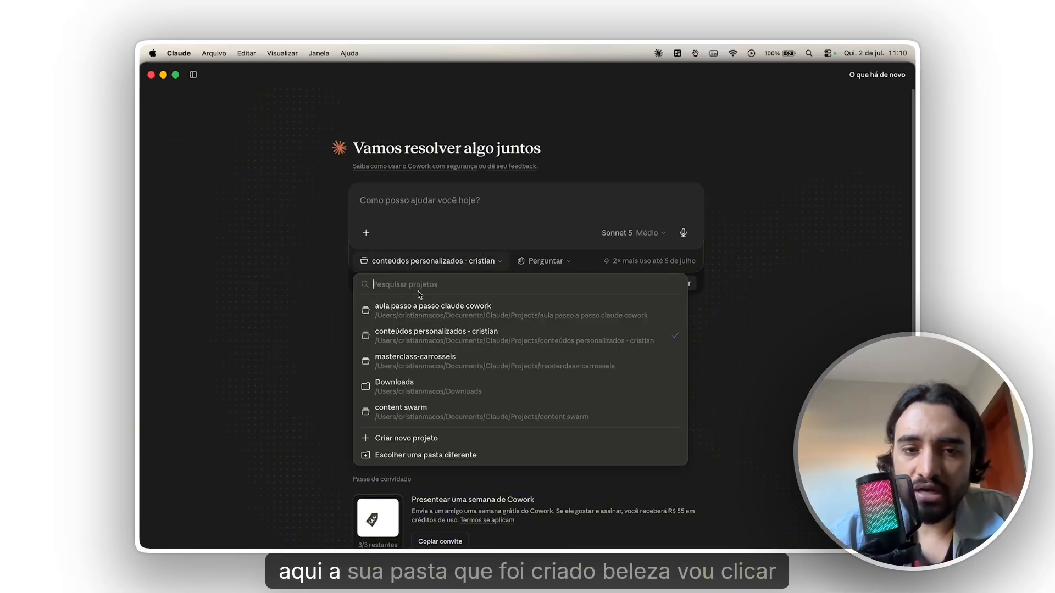
pyautogui.click(460, 324)
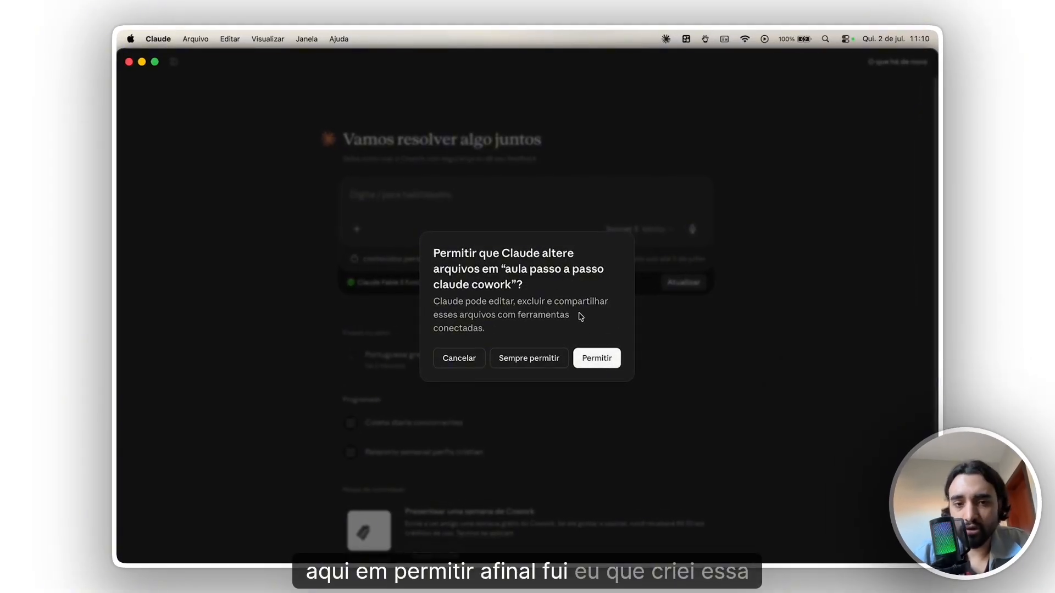
pyautogui.click(598, 358)
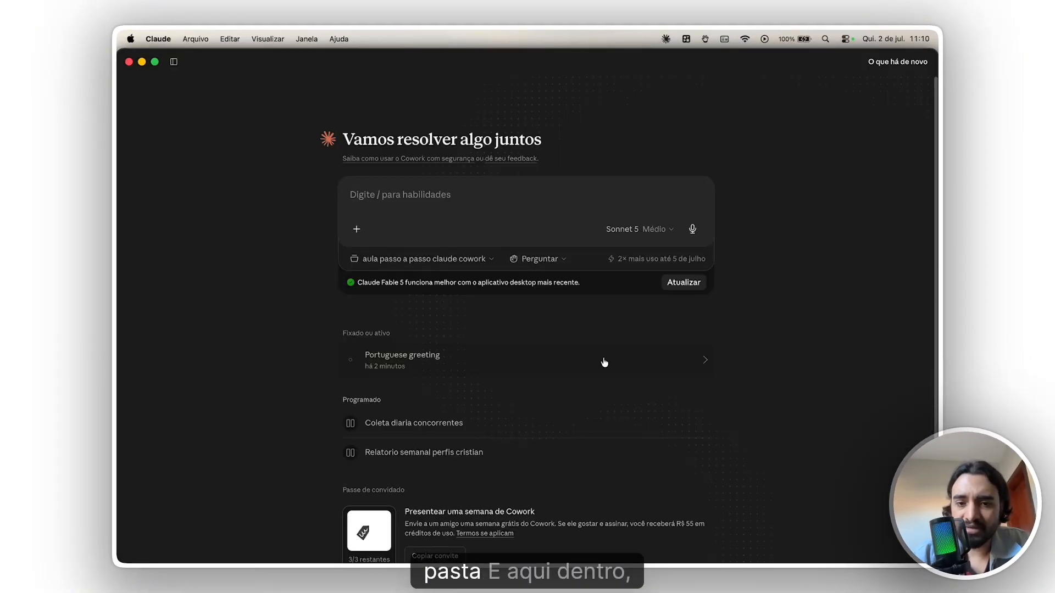
# - Look through the available models and effort levels, and set the effort for Sonnet 5 to Alto
pyautogui.click(647, 231)
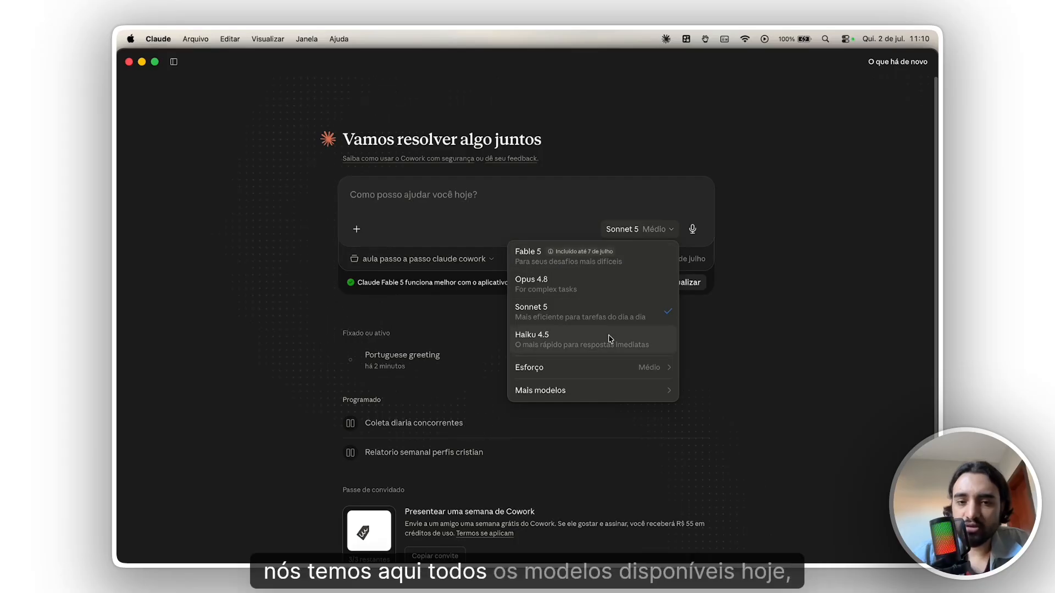
pyautogui.moveTo(611, 395)
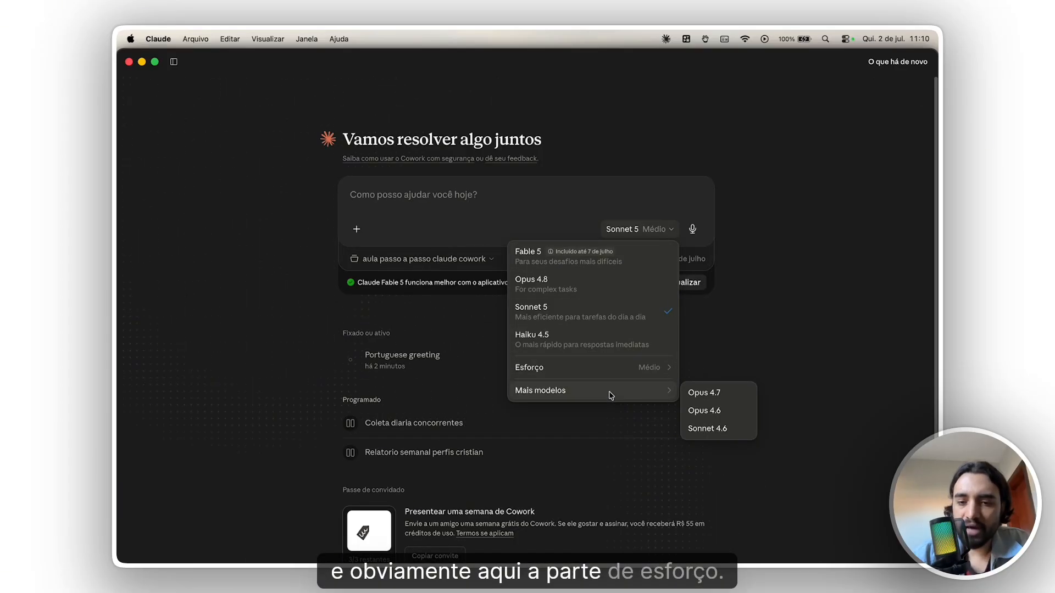
pyautogui.moveTo(610, 371)
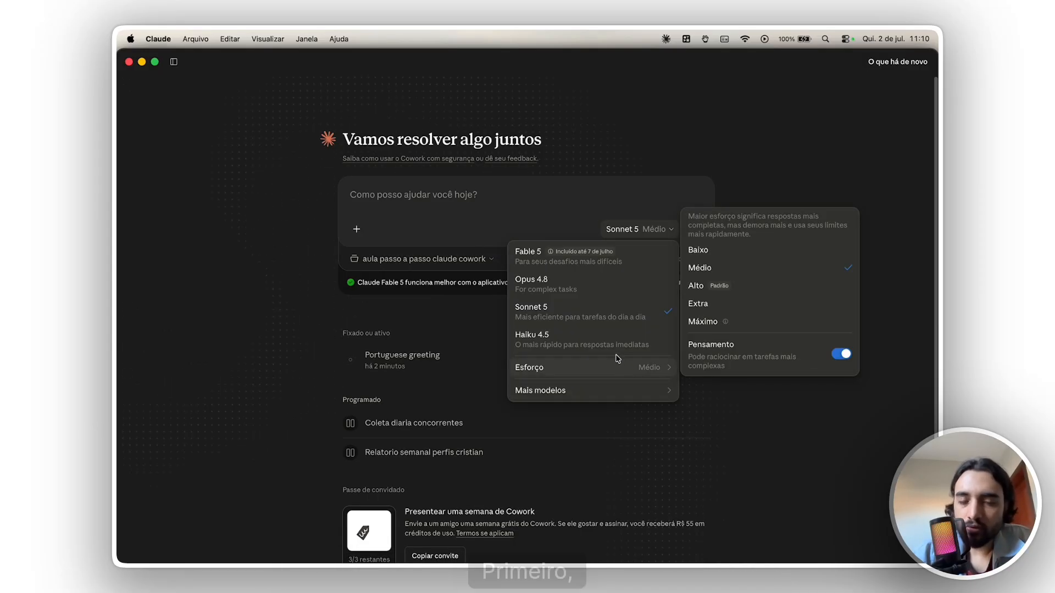
pyautogui.moveTo(600, 267)
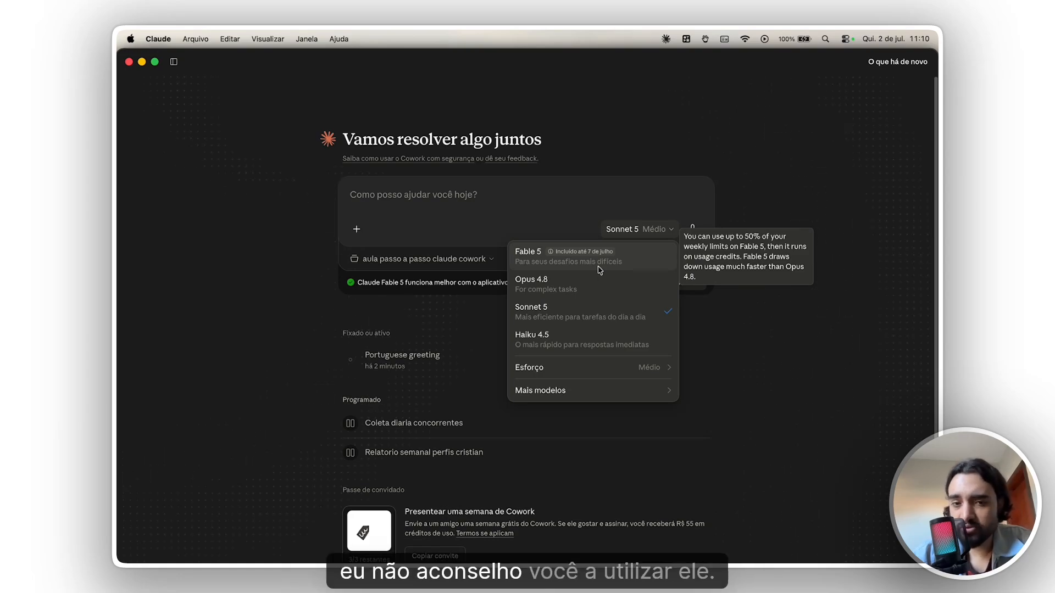
pyautogui.moveTo(580, 290)
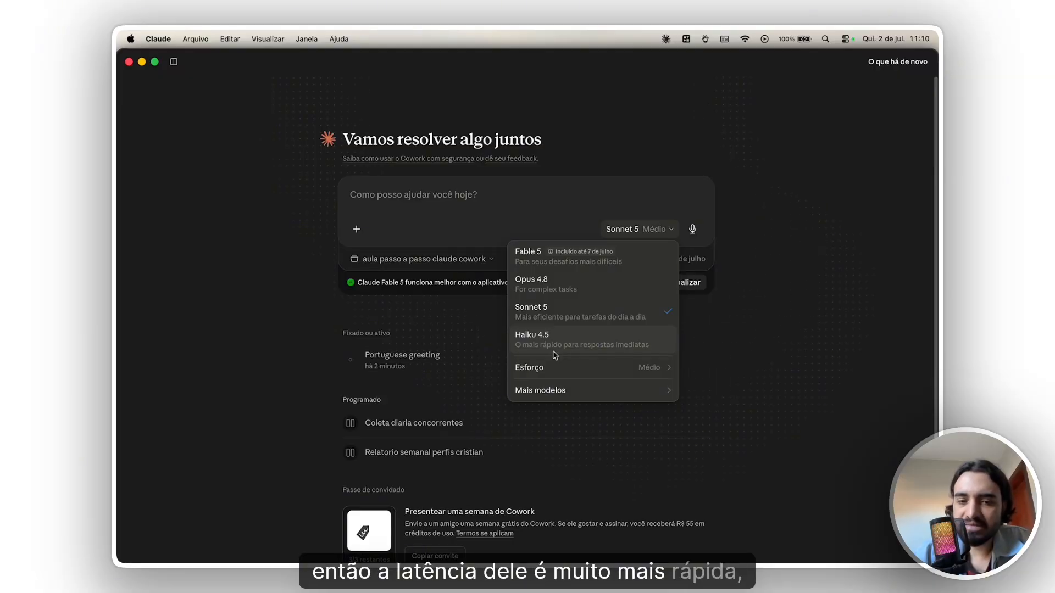
pyautogui.moveTo(556, 364)
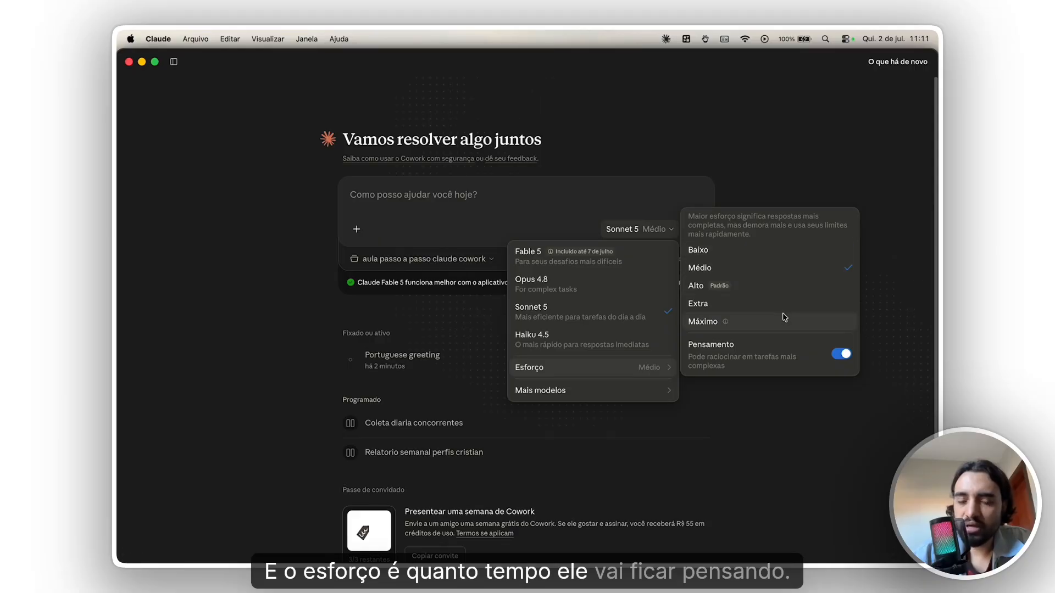
pyautogui.moveTo(782, 317)
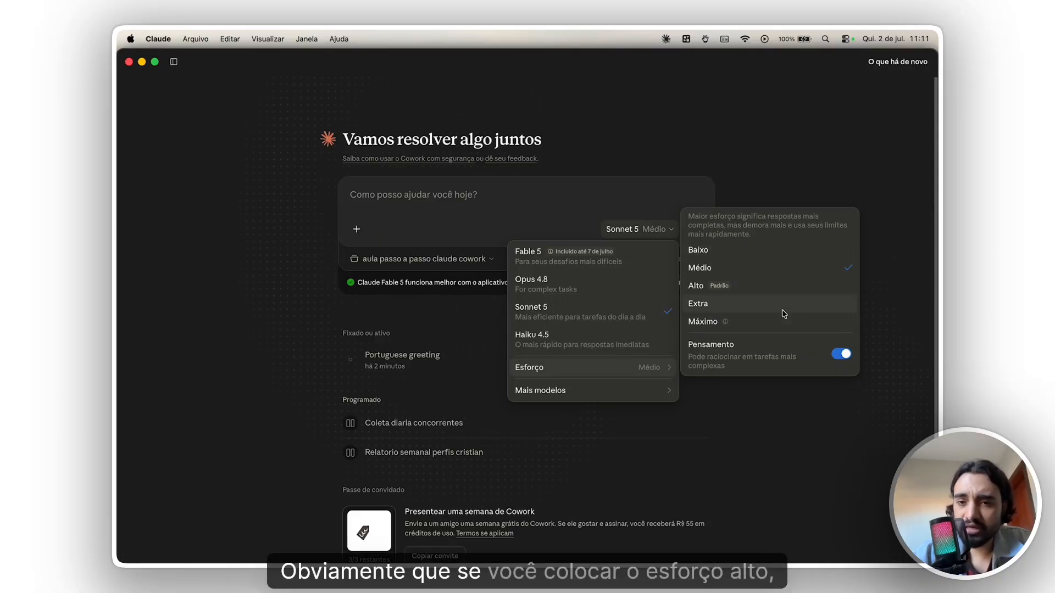
pyautogui.click(784, 291)
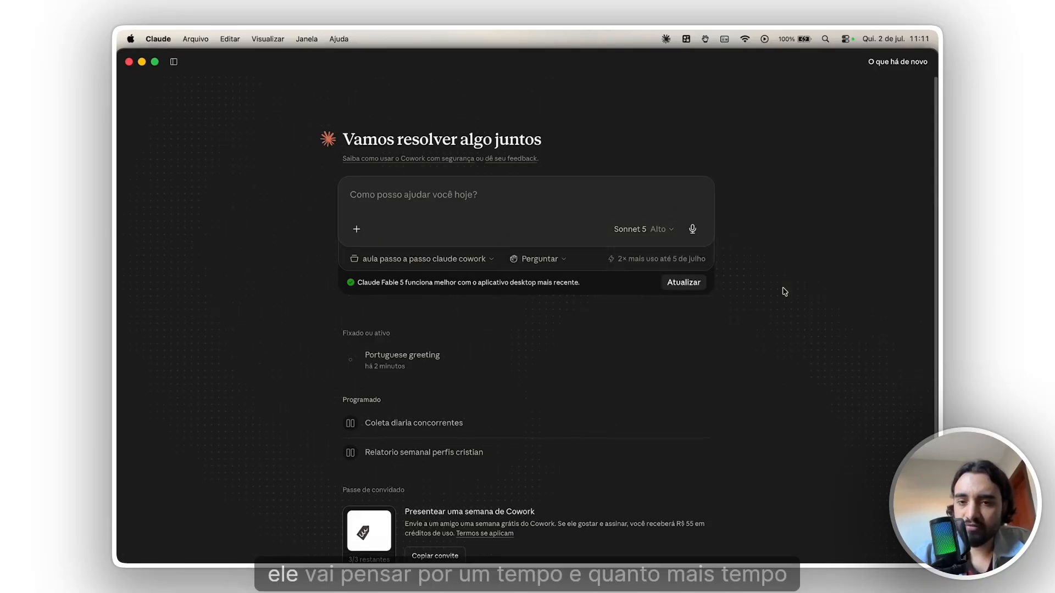
# - Review the effort levels for Sonnet 5 and switch the Pensamento option off and back on
pyautogui.click(655, 239)
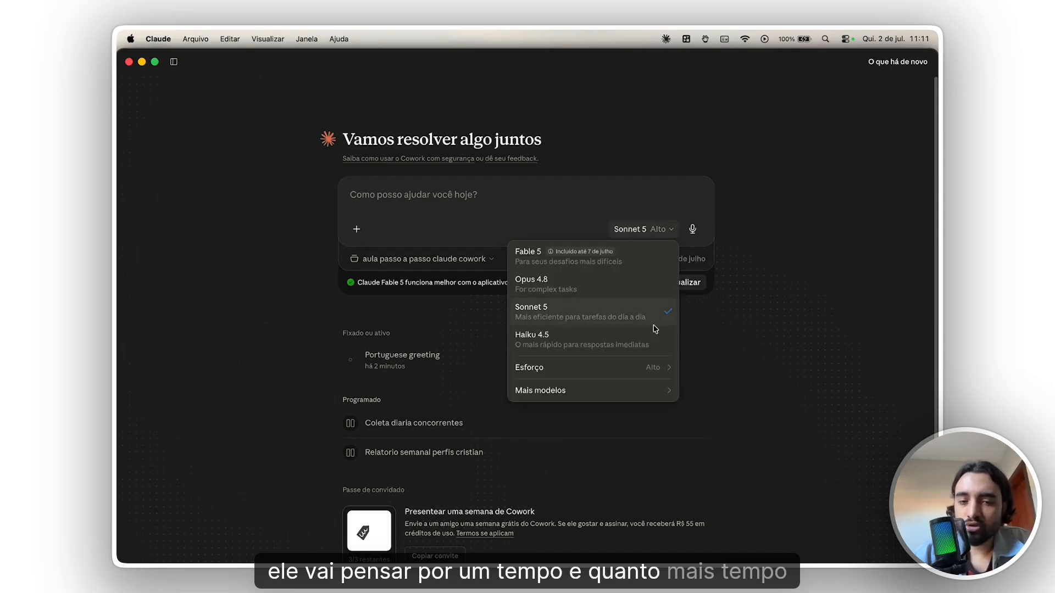
pyautogui.moveTo(653, 370)
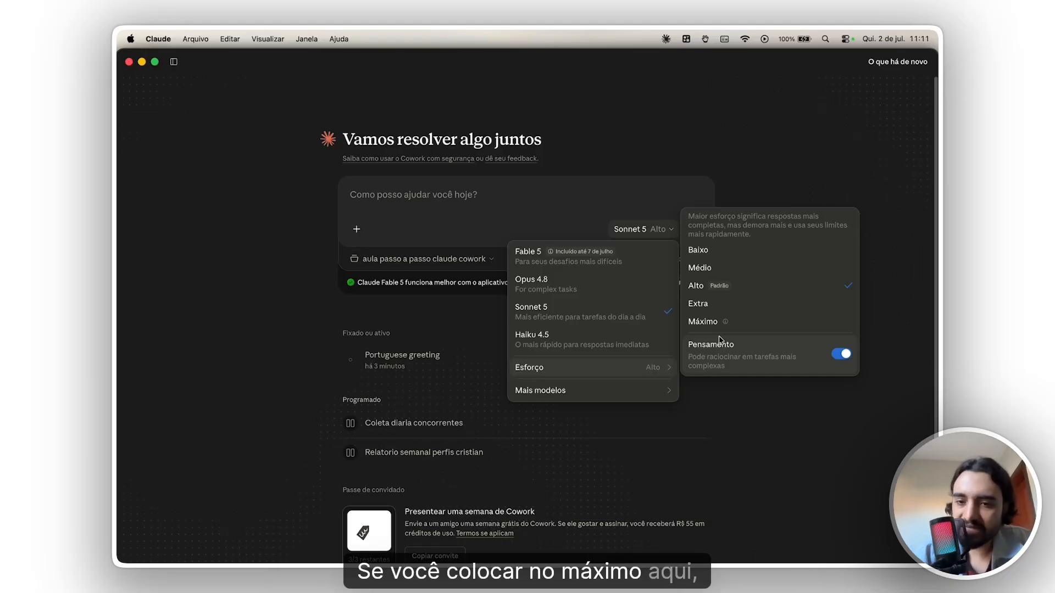
pyautogui.click(839, 358)
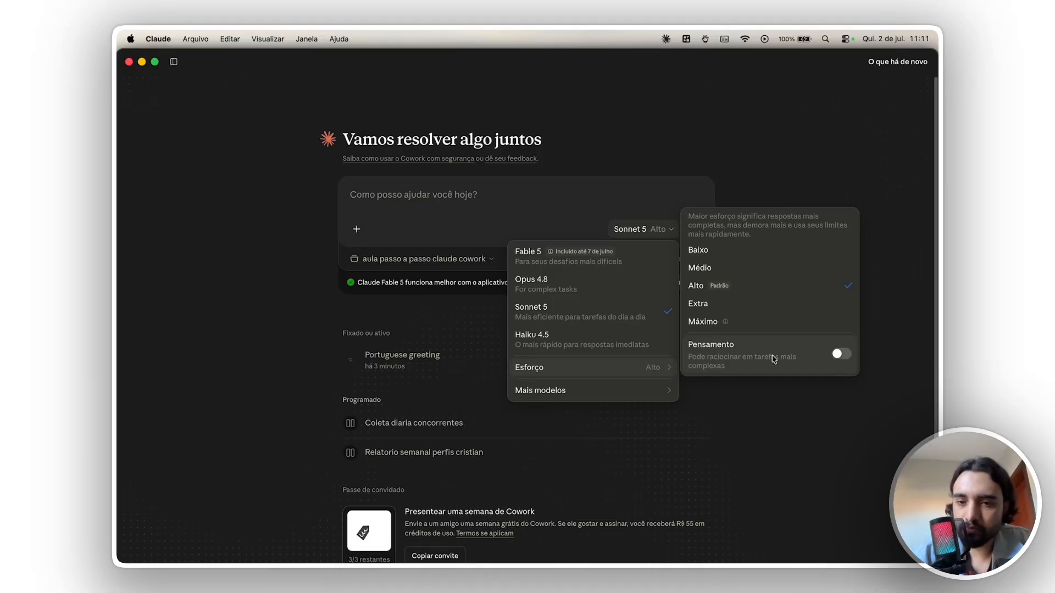
pyautogui.click(842, 355)
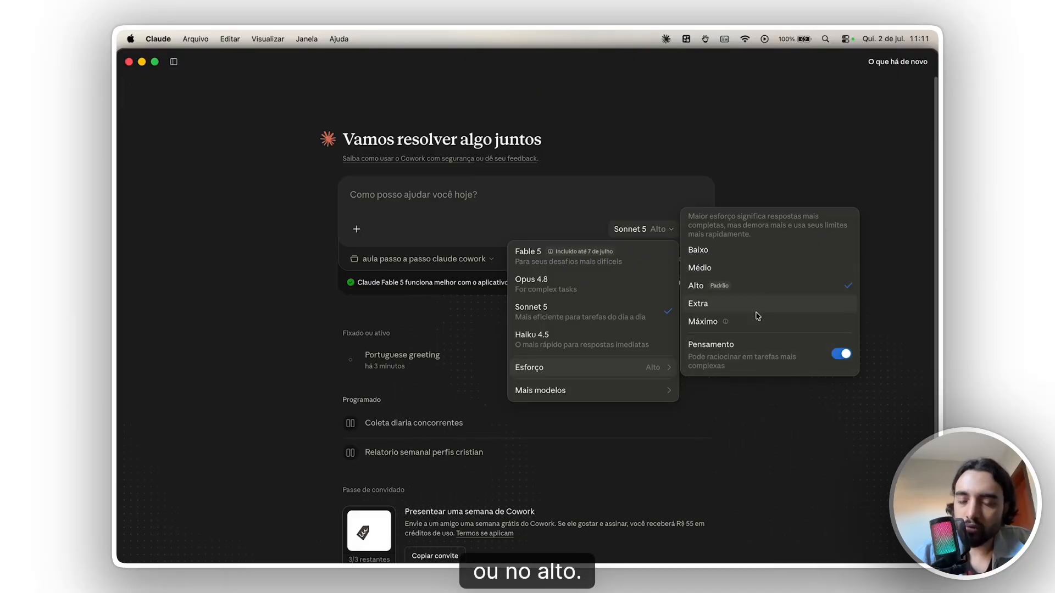
pyautogui.moveTo(725, 325)
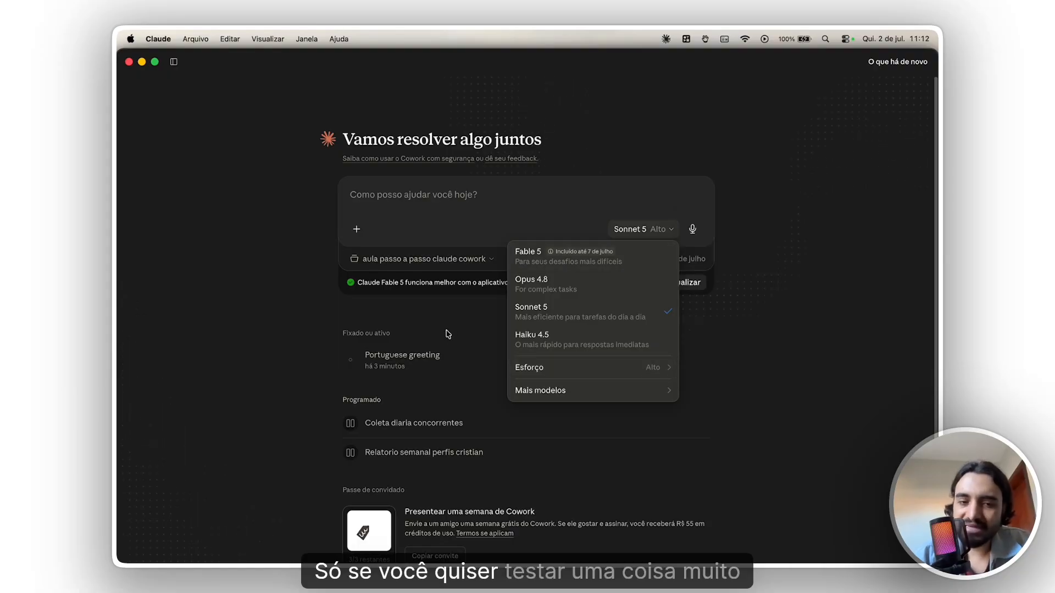
pyautogui.press('Escape')
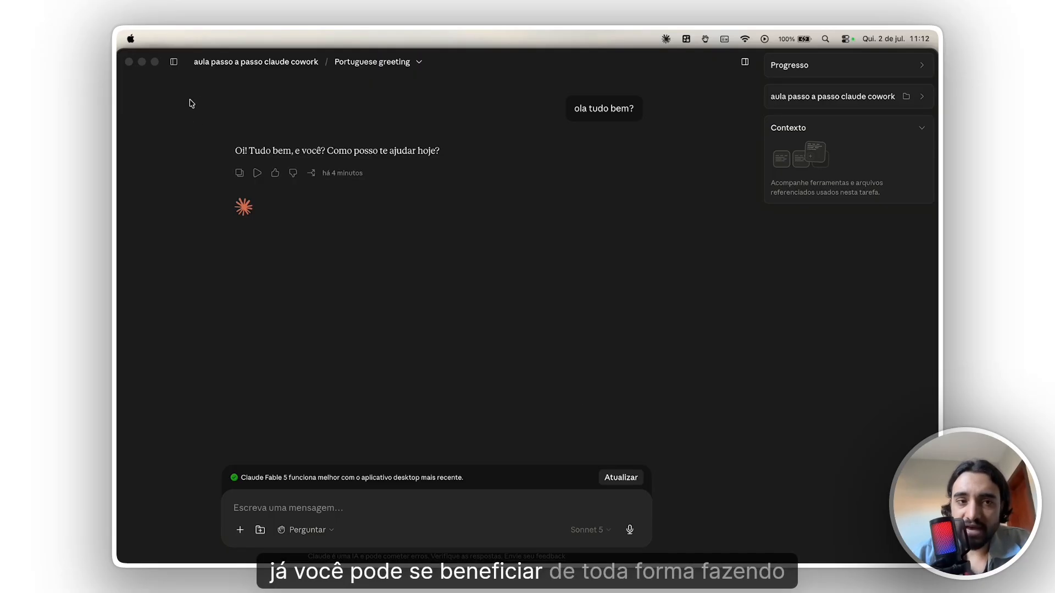
# - Open the Conectores settings and bring up the directory of available connectors
pyautogui.click(176, 66)
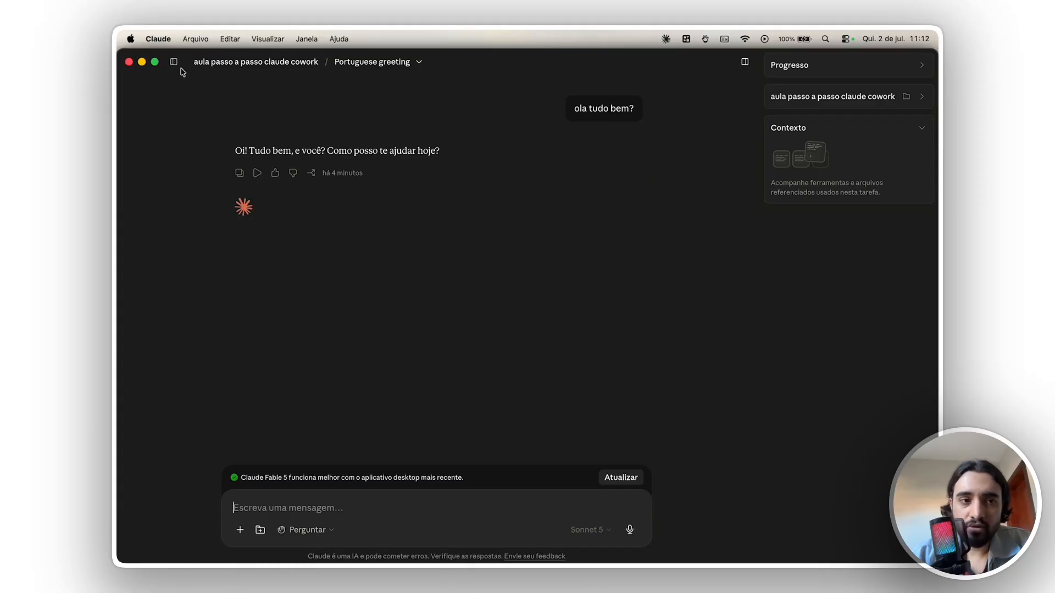
pyautogui.click(165, 182)
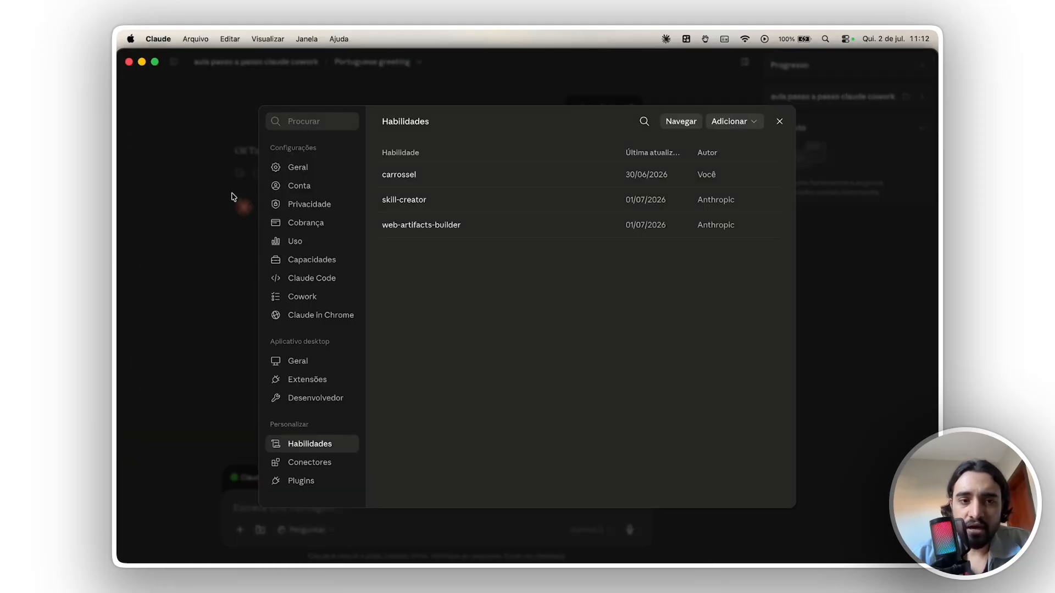
pyautogui.click(322, 461)
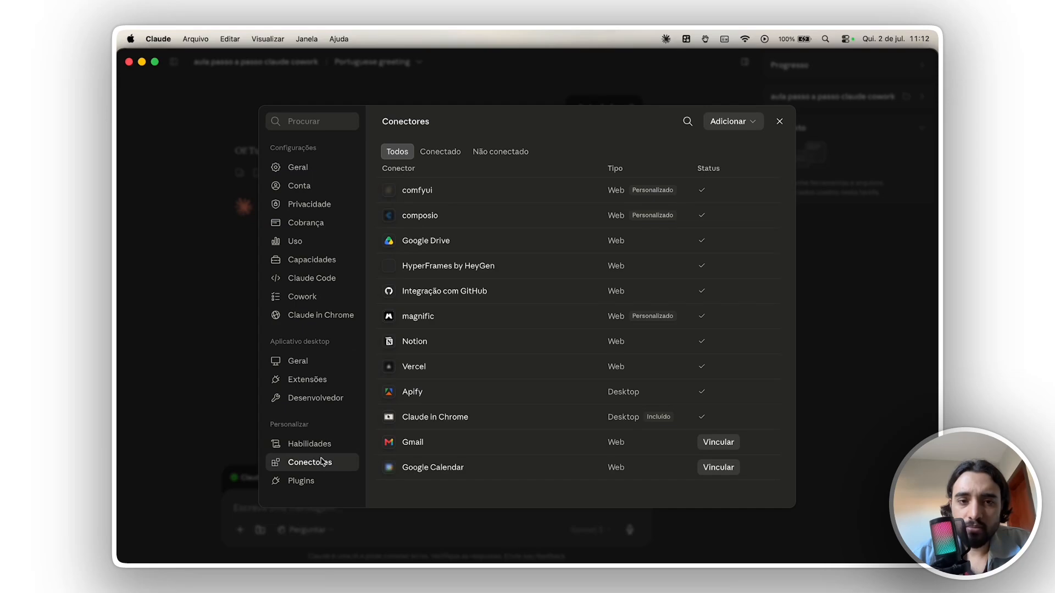
pyautogui.click(741, 122)
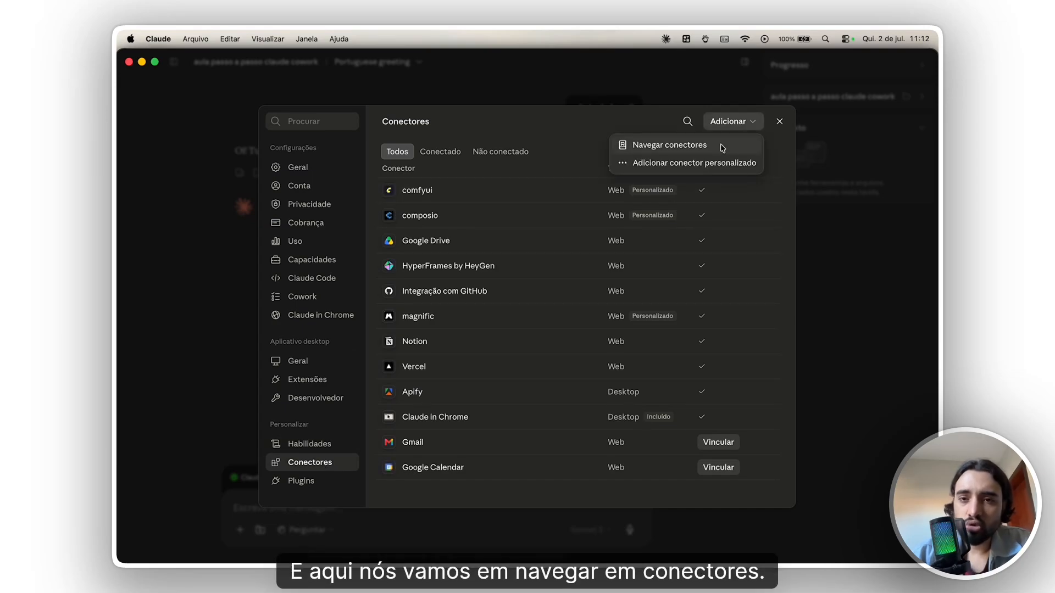
pyautogui.click(722, 146)
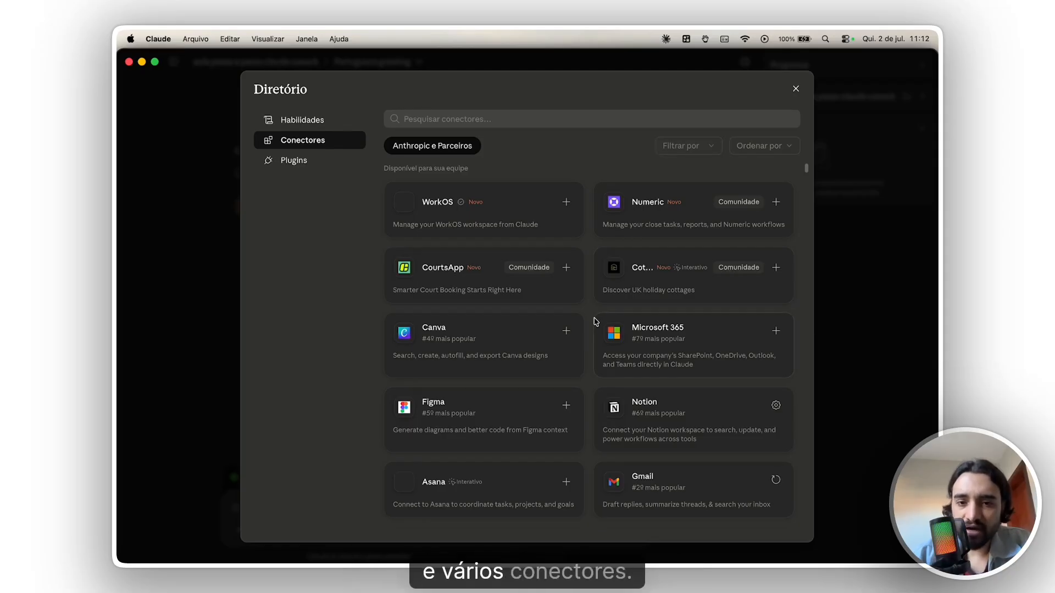
# - Look through the connector directory for services that can be linked, such as Notion, Slack and Google Calendar
pyautogui.scroll(-2, 593, 321)
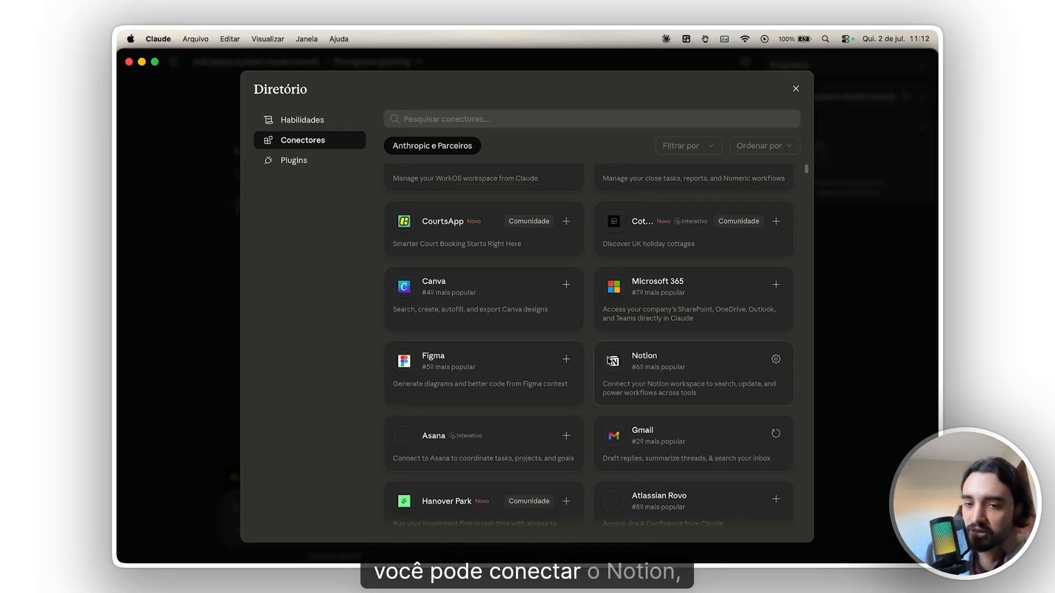
pyautogui.scroll(-1, 651, 356)
pyautogui.scroll(-8, 593, 393)
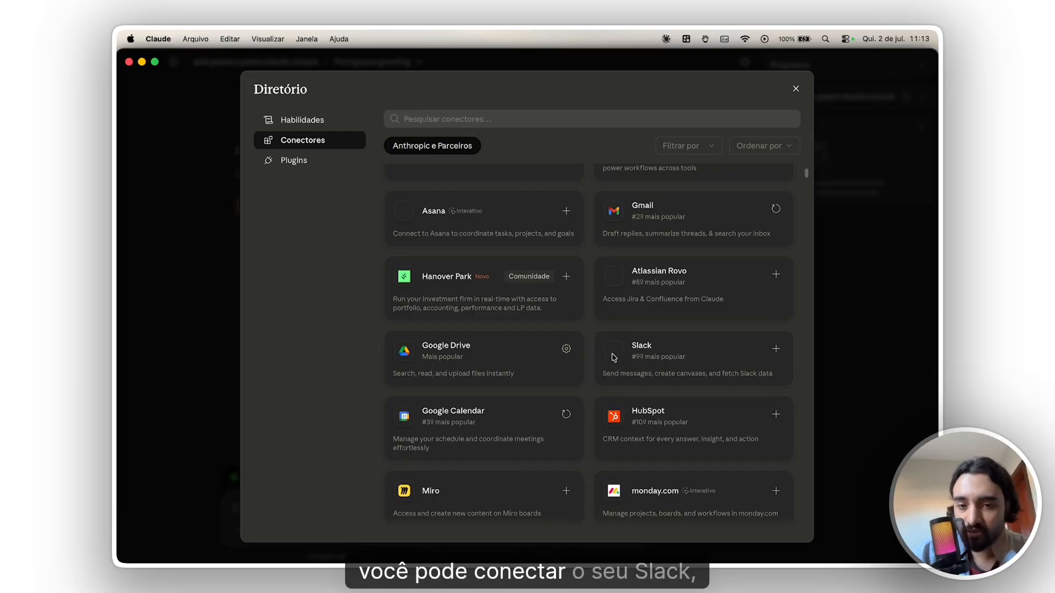
pyautogui.scroll(-4, 603, 347)
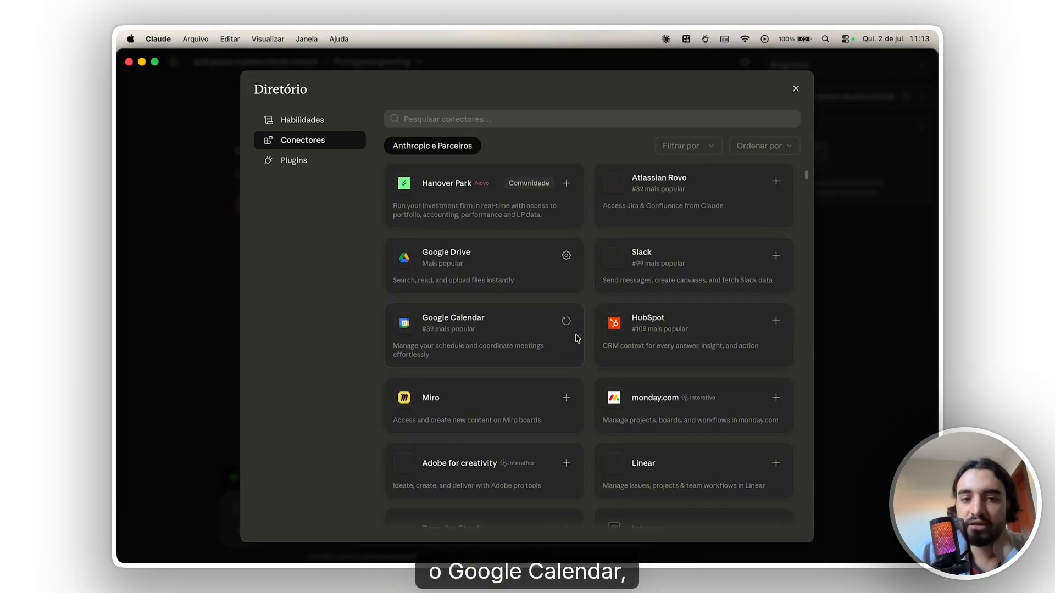
pyautogui.scroll(-3, 577, 338)
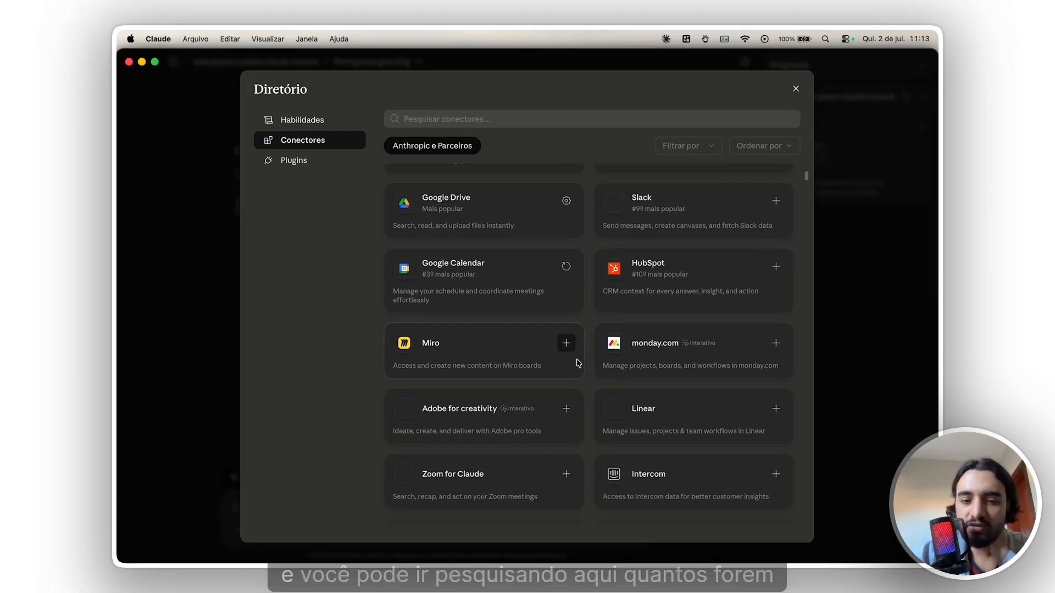
pyautogui.scroll(-15, 578, 362)
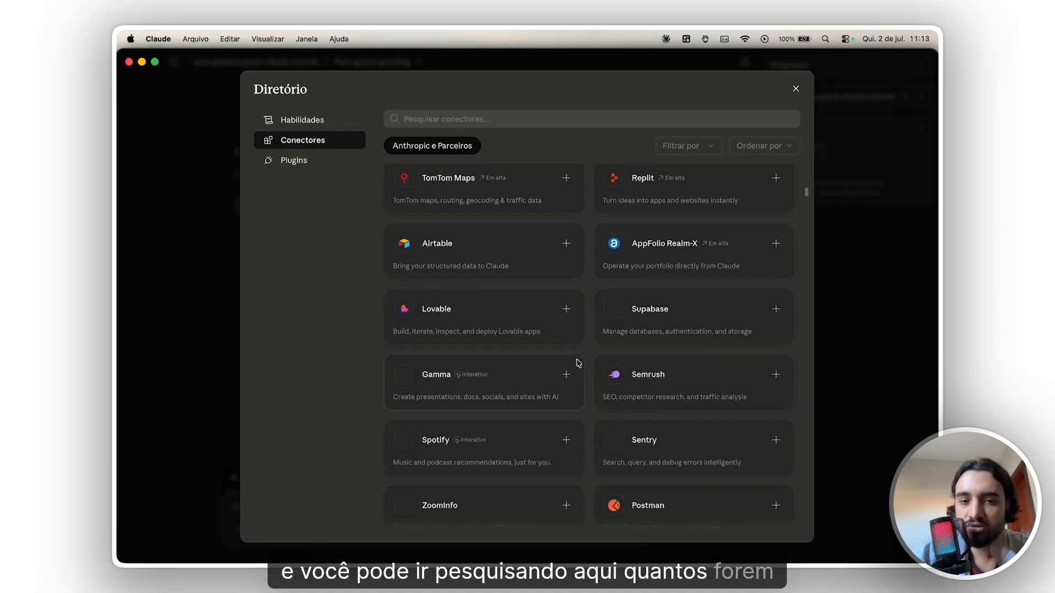
# - Connect the Canva connector and allow it to access the Canva account
pyautogui.scroll(20, 578, 363)
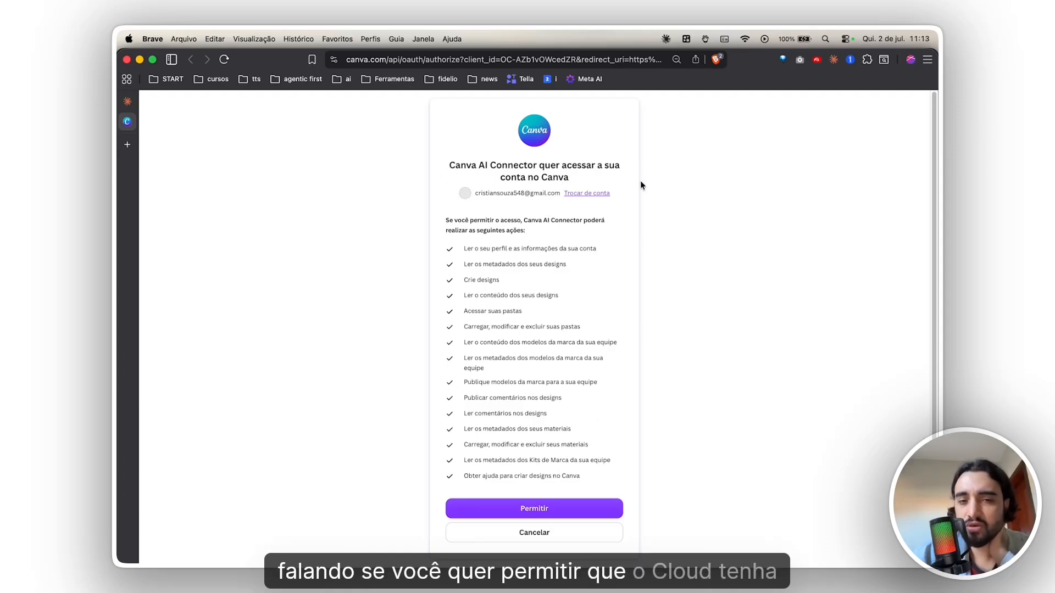
pyautogui.click(600, 504)
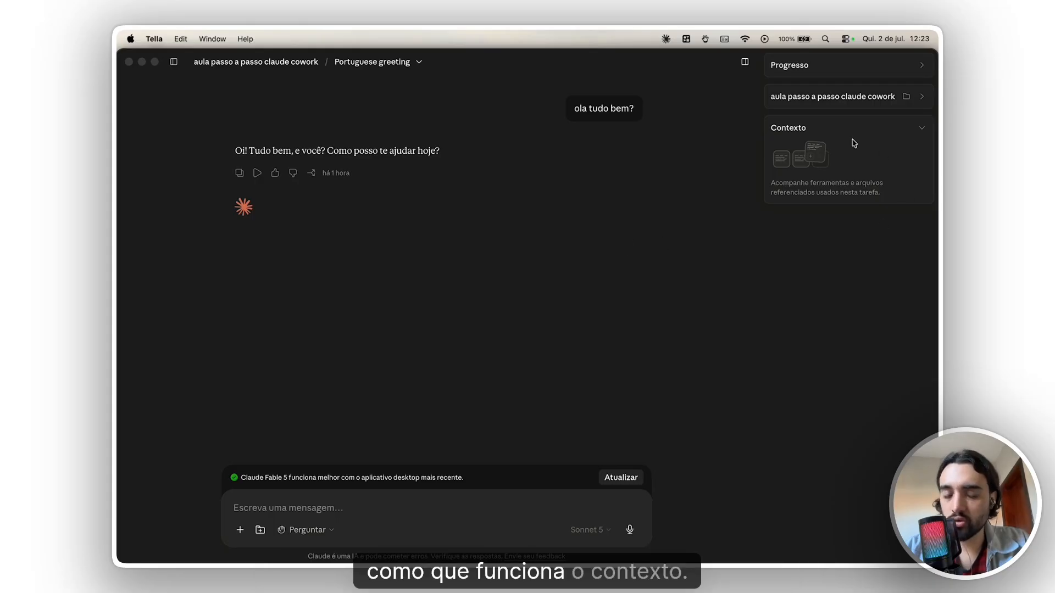
# - Examine the task's project folder, its CLAUDE.md instructions and its progress, and collapse the folder and Contexto sections
pyautogui.click(357, 508)
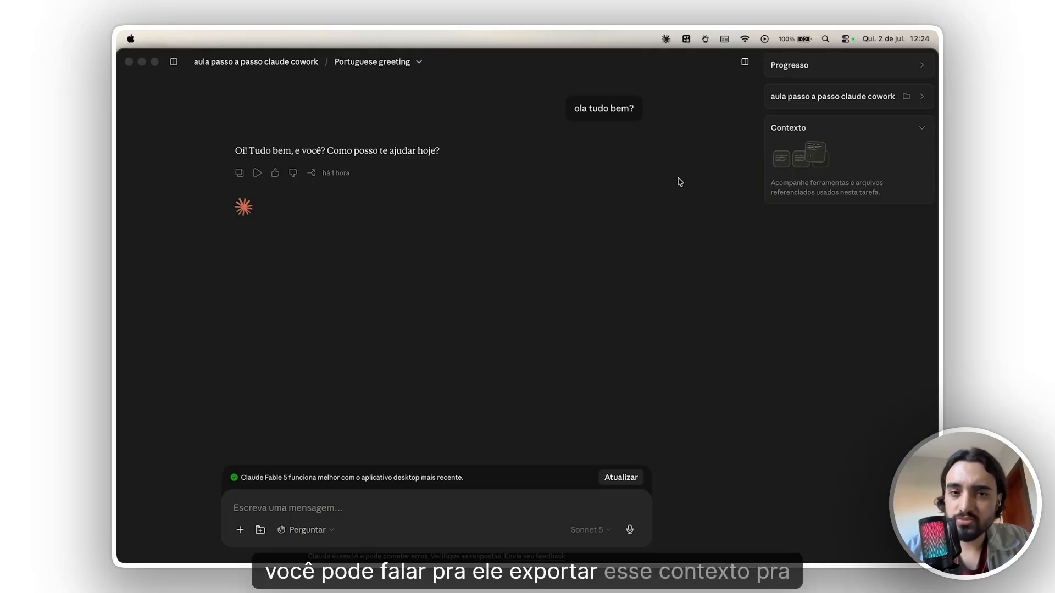
pyautogui.click(779, 110)
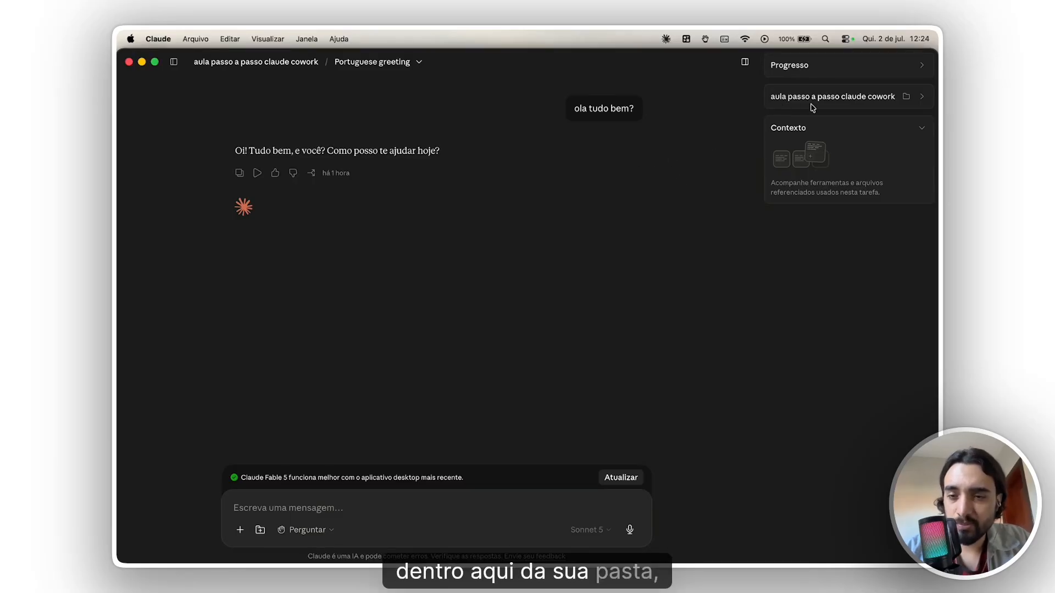
pyautogui.click(837, 106)
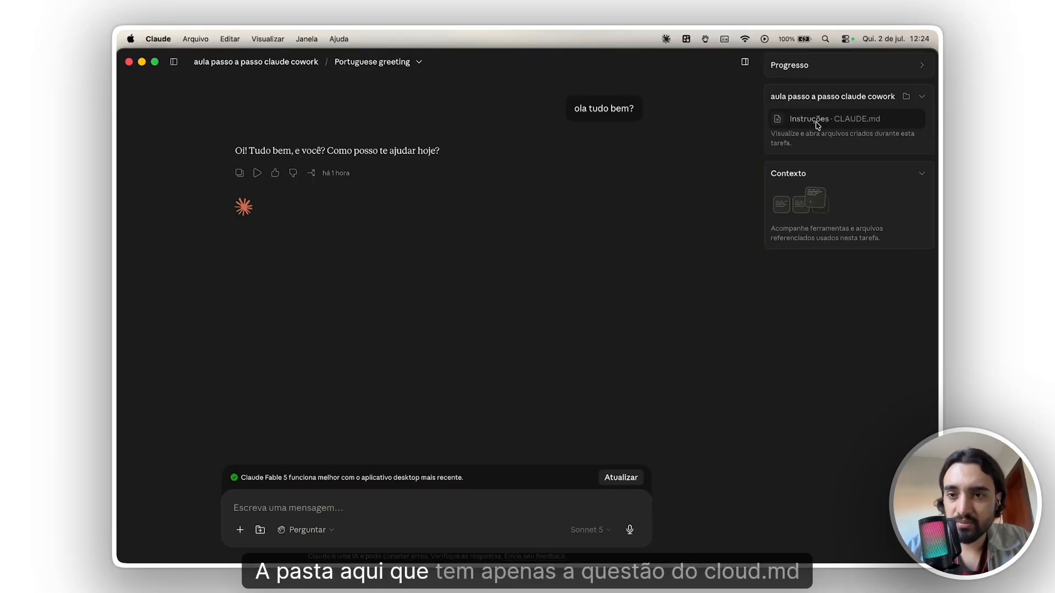
pyautogui.click(810, 127)
pyautogui.click(594, 440)
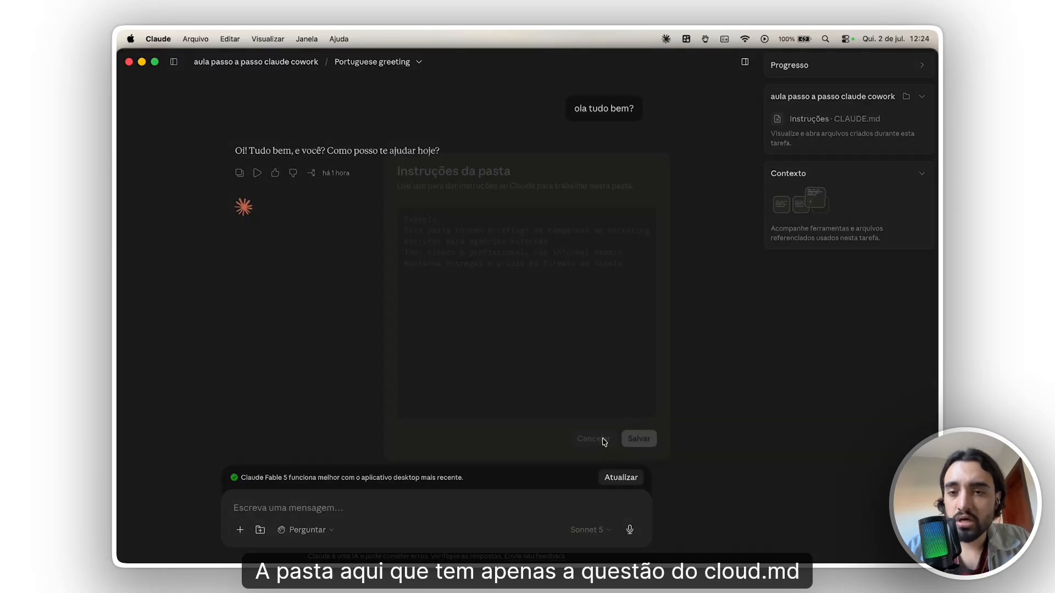
pyautogui.click(831, 73)
pyautogui.click(831, 73)
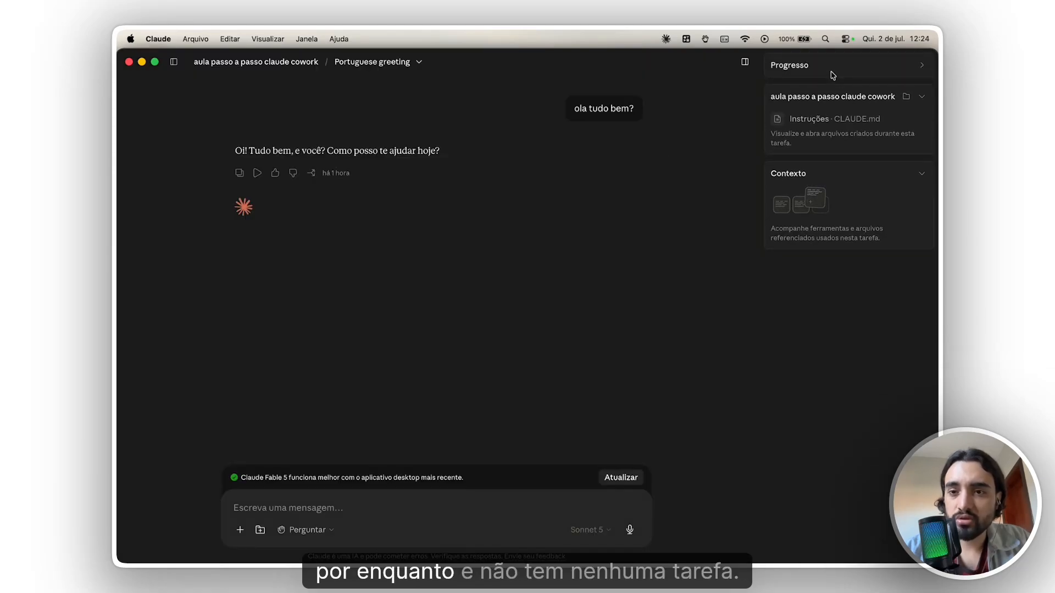
pyautogui.click(819, 105)
pyautogui.click(822, 129)
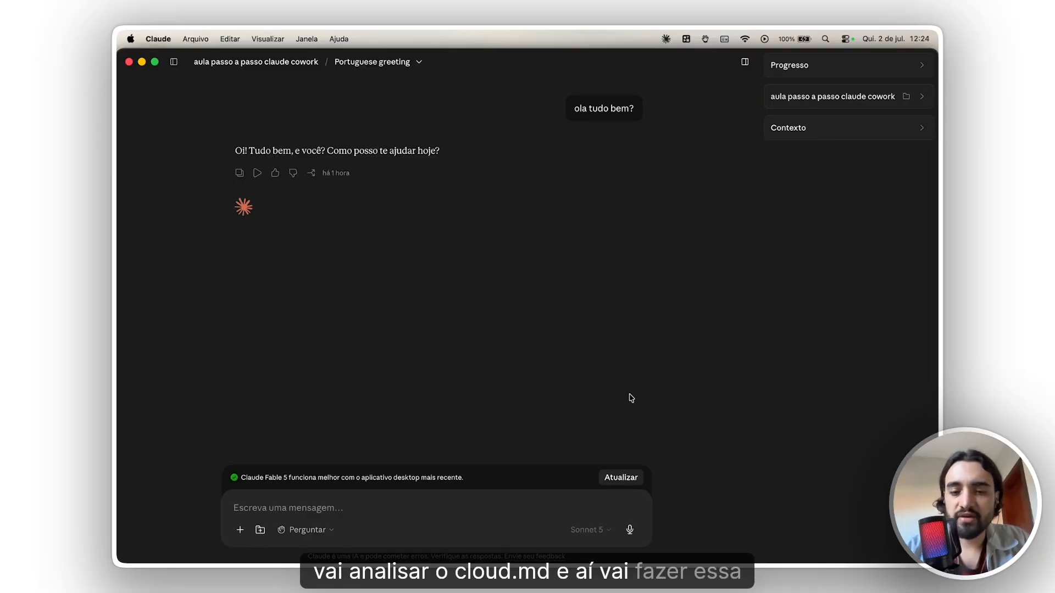
# - Check the files listed in the project folder "aula passo a passo claude cowork" again and collapse the list
pyautogui.click(575, 504)
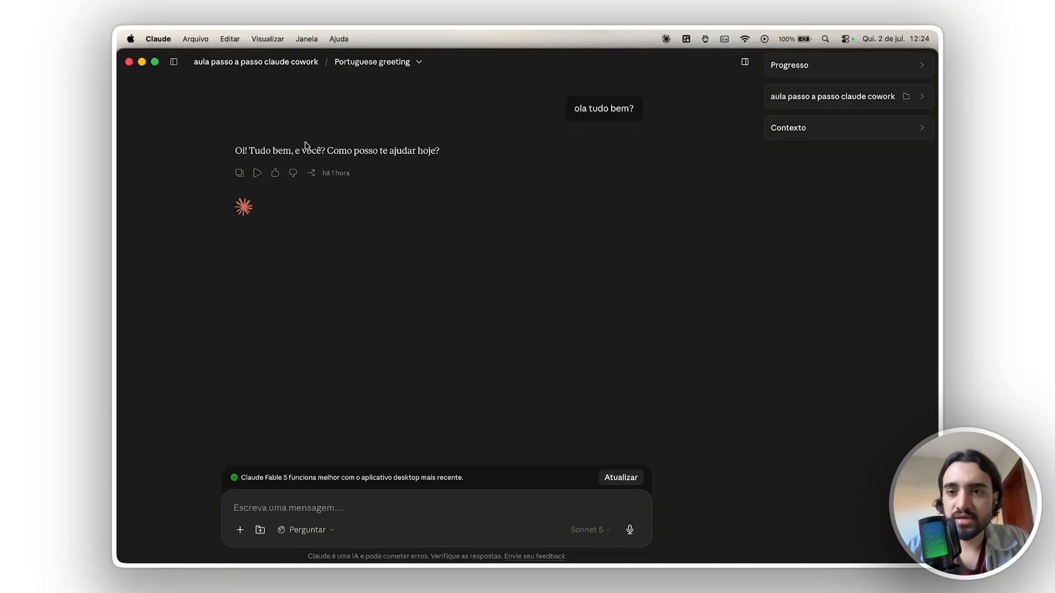
pyautogui.click(825, 101)
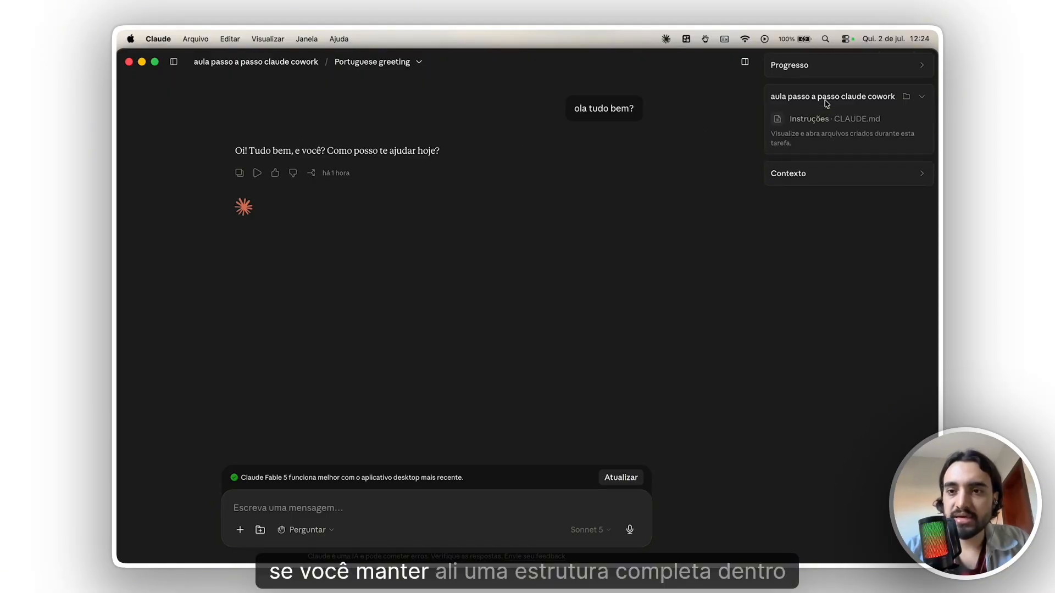
pyautogui.click(826, 103)
pyautogui.click(826, 103)
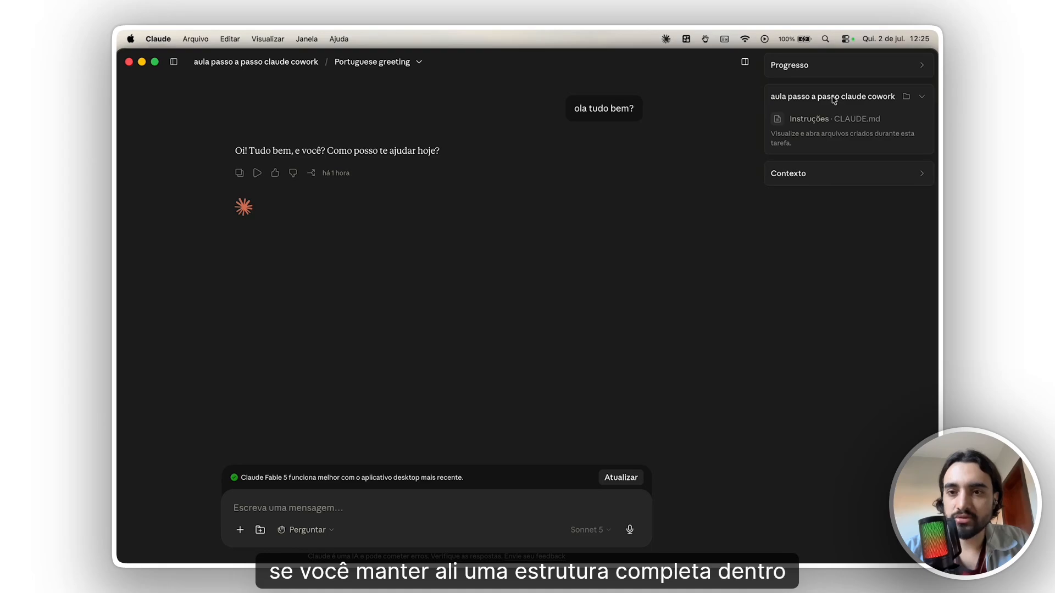
pyautogui.click(830, 100)
# - Dictate and send a request for a complete MD on prompting in Claude Cowork, with guidelines, examples and prompt steps, and skim the resulting document
pyautogui.click(521, 499)
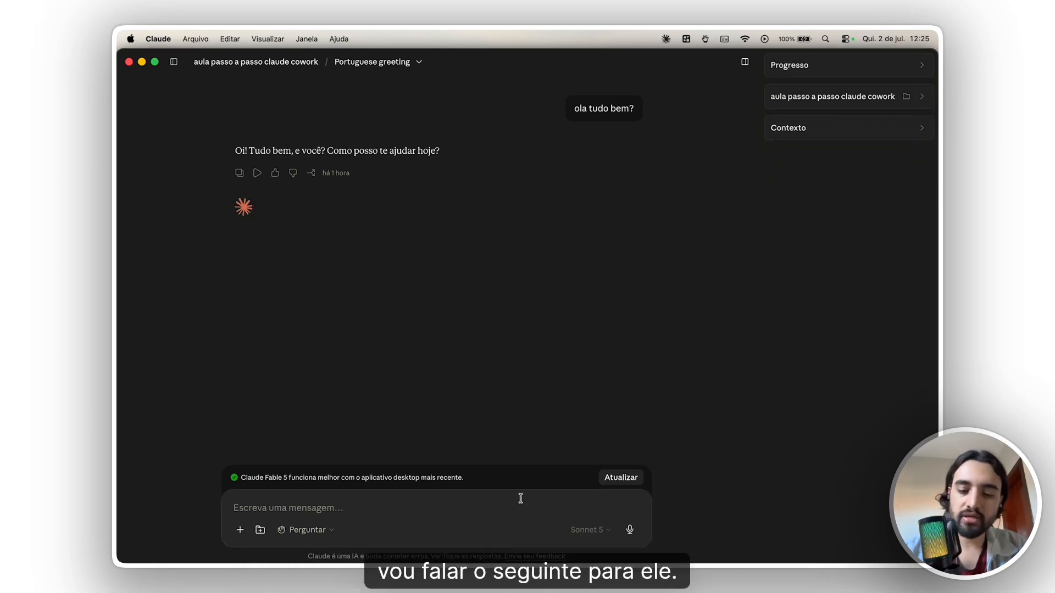
pyautogui.hotkey('alt', 'space')
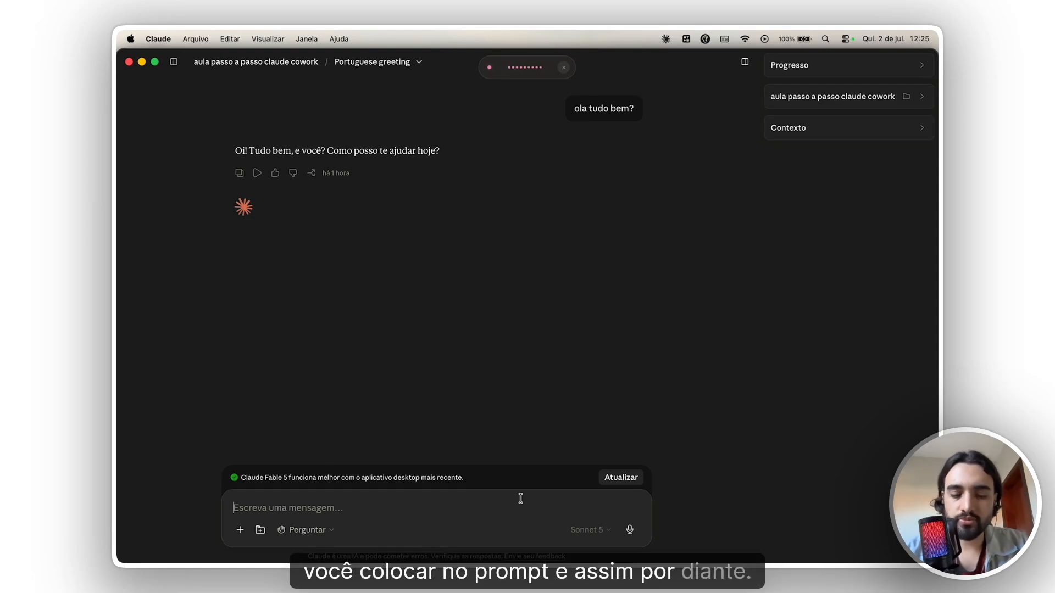
pyautogui.hotkey('alt', 'space')
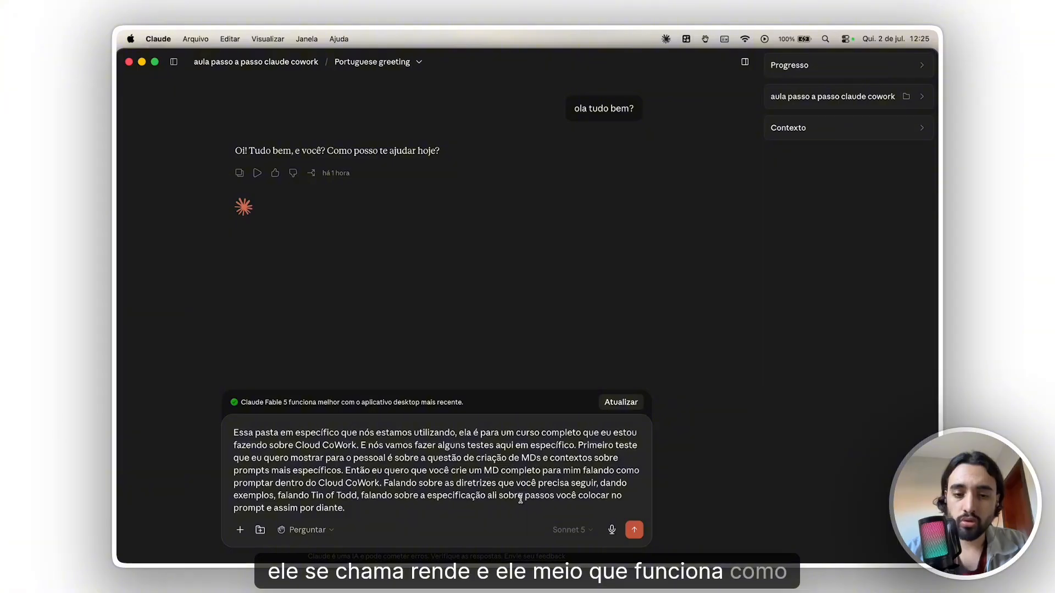
pyautogui.press('Return')
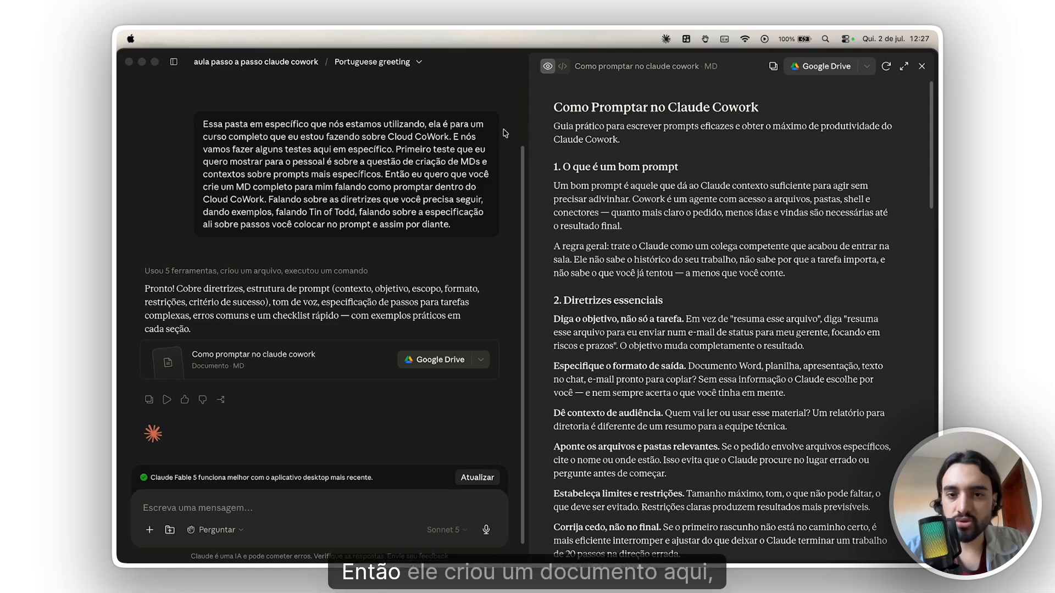
pyautogui.scroll(-20, 625, 297)
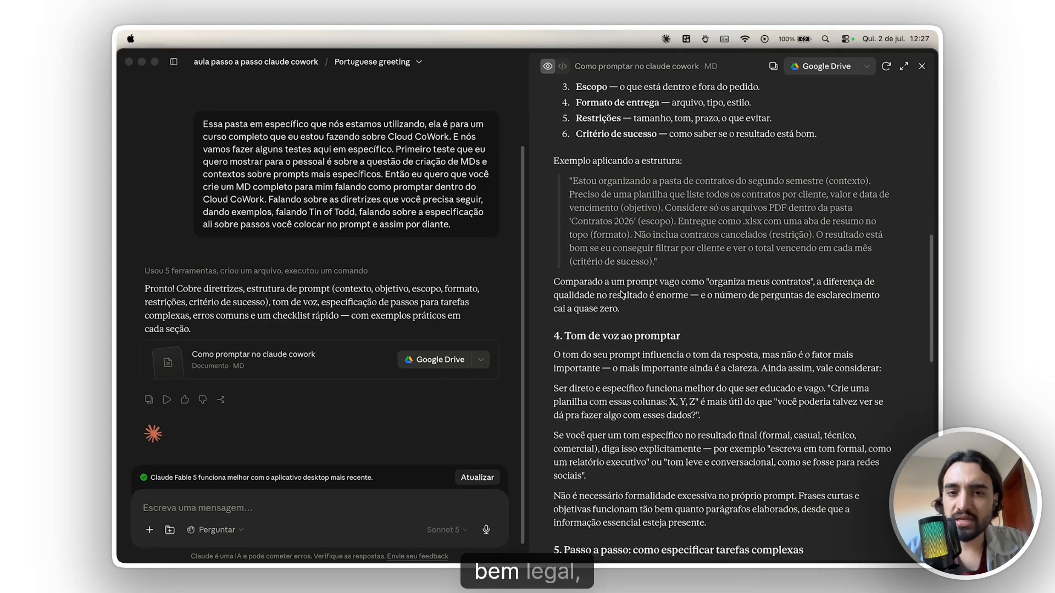
pyautogui.scroll(20, 624, 297)
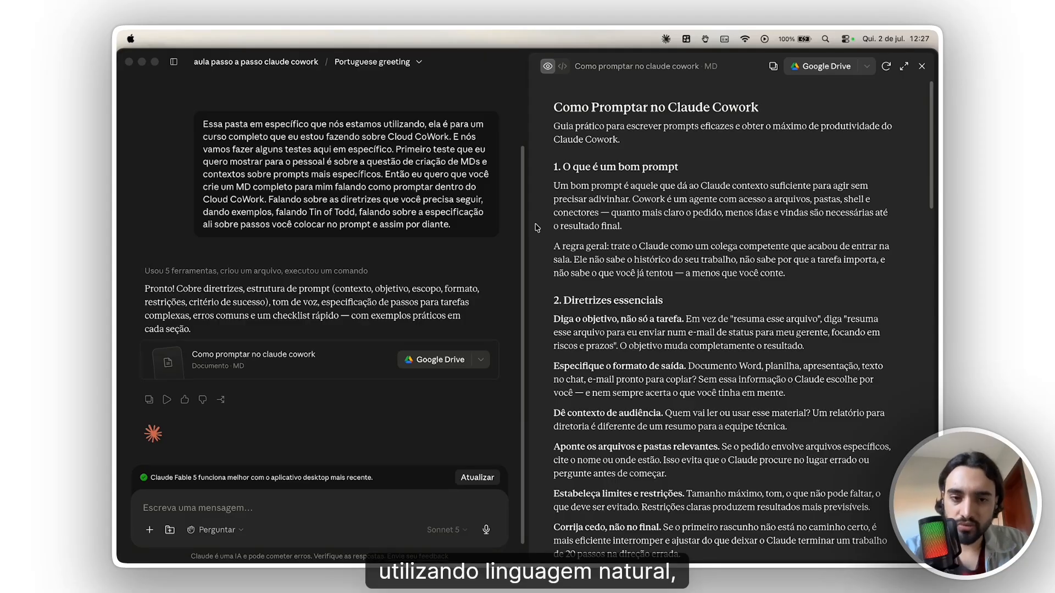
# - Set the voice input device for dictating messages to Fifine Microphone
pyautogui.click(488, 531)
pyautogui.click(468, 531)
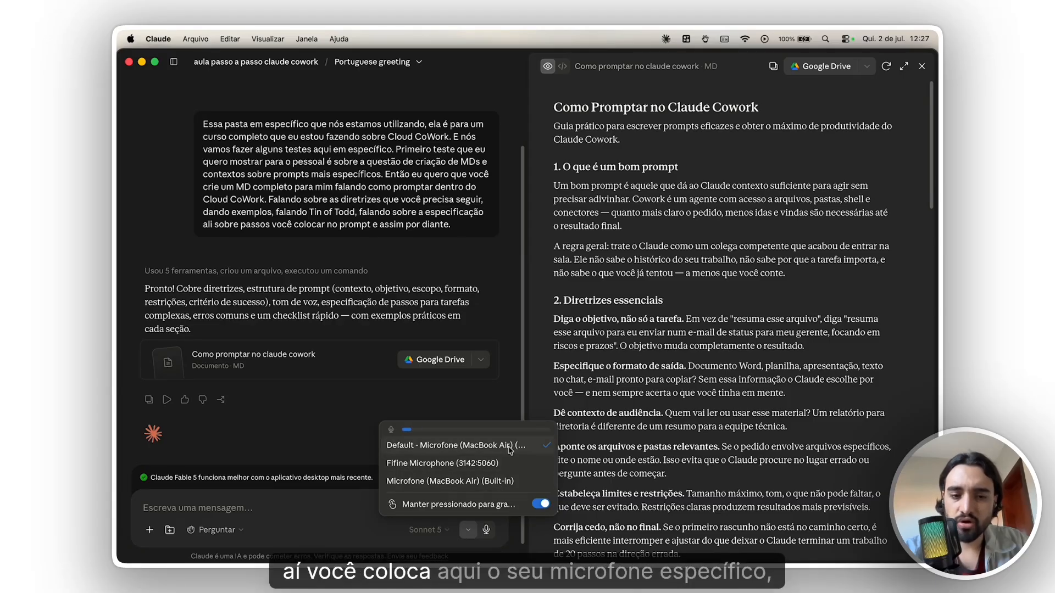
pyautogui.click(488, 466)
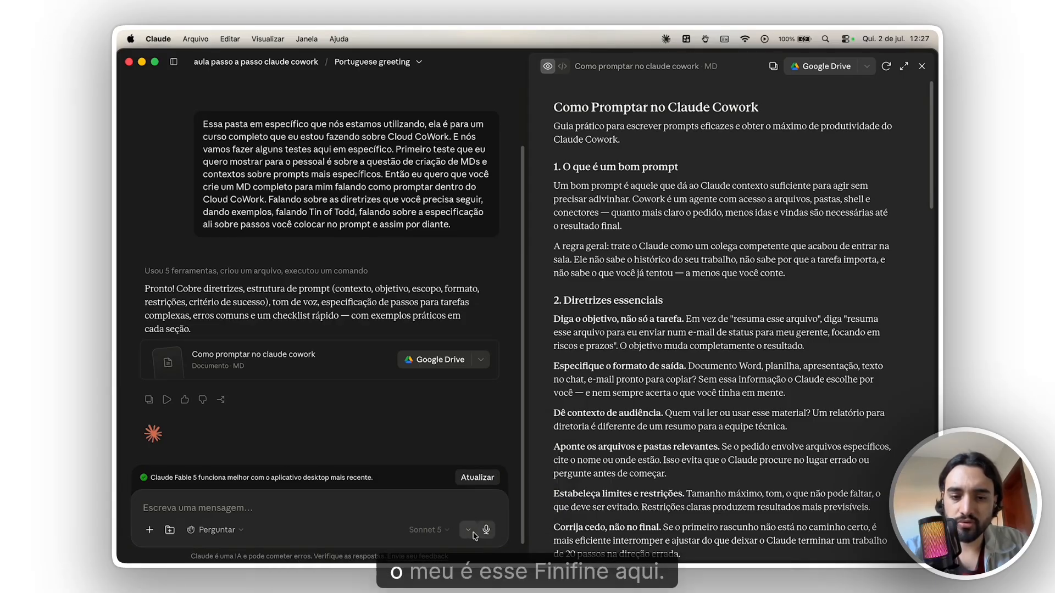
# - Read the generated guide "Como Promptar no Claude Cowork" through the good-prompt definition, general rule and essential guidelines, and close it
pyautogui.click(468, 531)
pyautogui.click(373, 519)
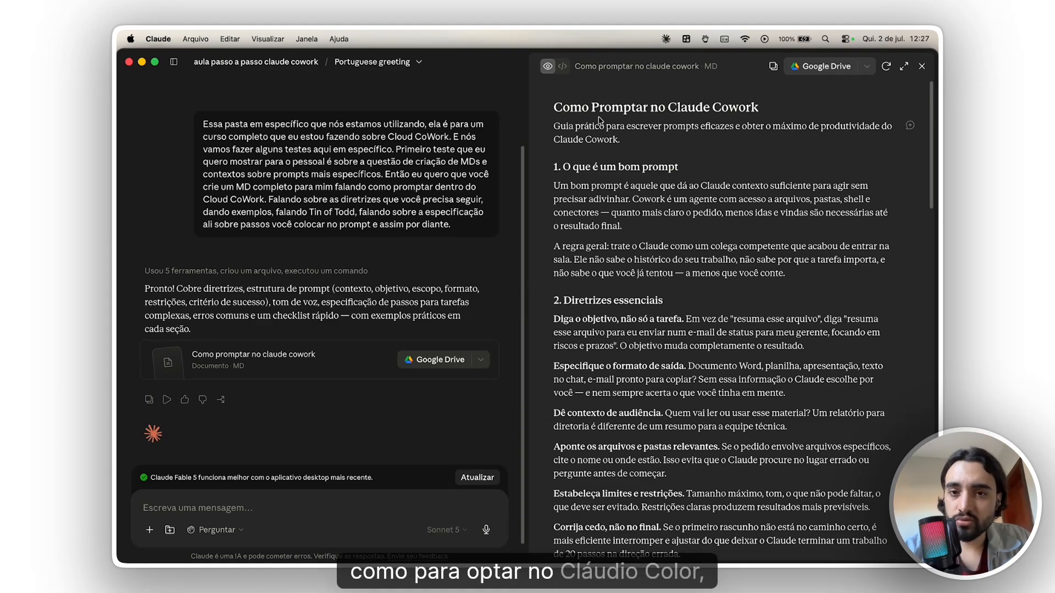
pyautogui.moveTo(592, 125); pyautogui.dragTo(780, 159)
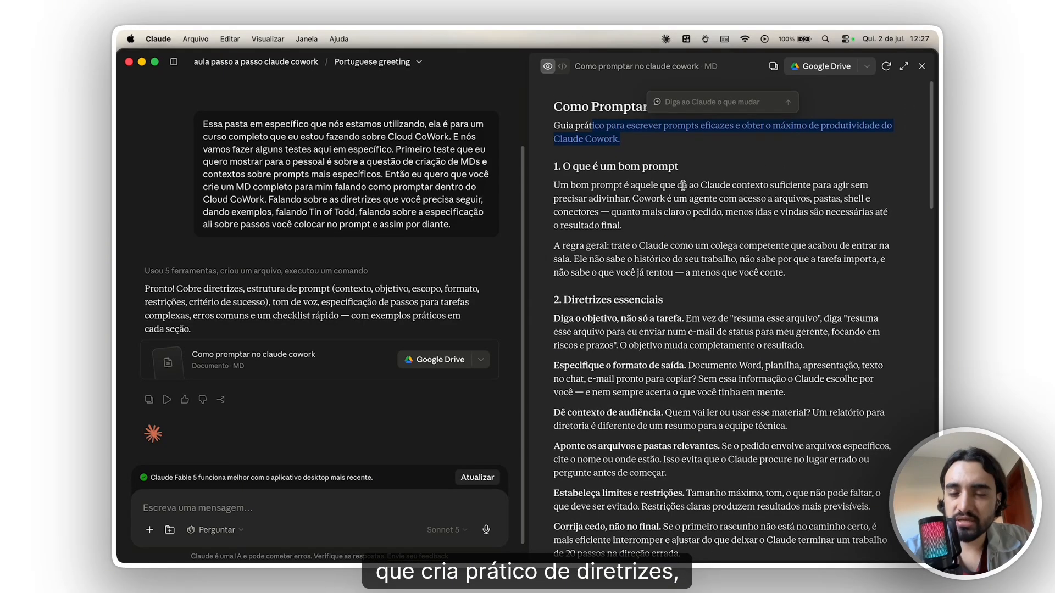
pyautogui.scroll(-1, 673, 185)
pyautogui.click(661, 183)
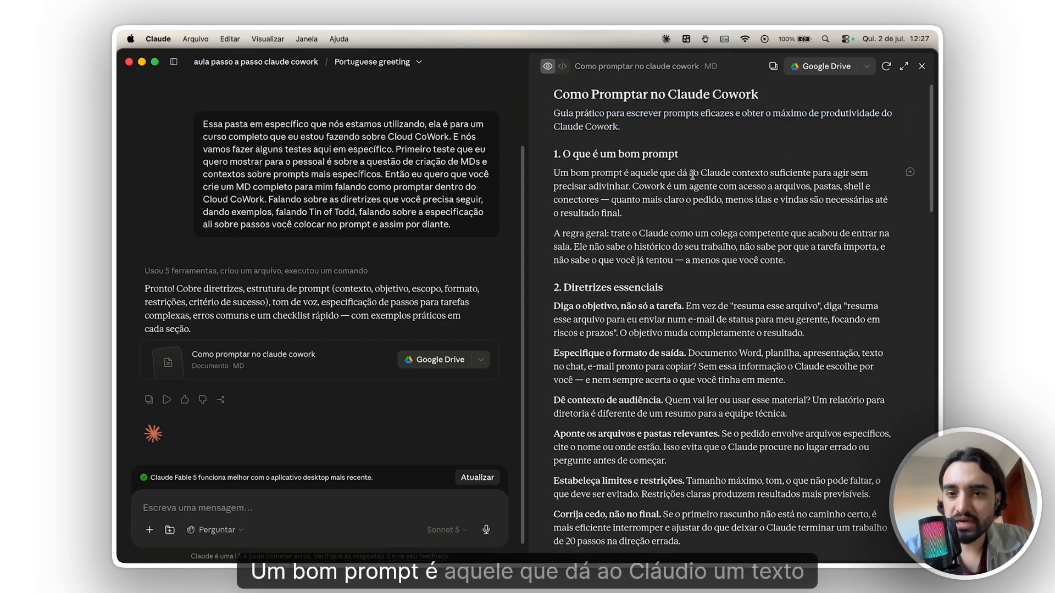
pyautogui.moveTo(731, 175); pyautogui.dragTo(628, 186)
pyautogui.click(636, 192)
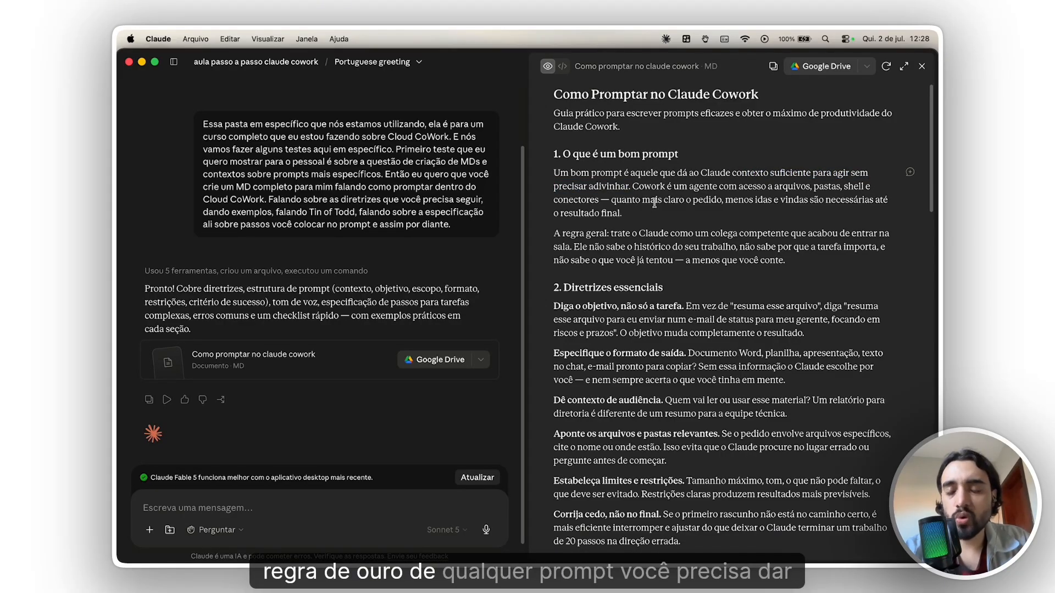
pyautogui.moveTo(724, 174); pyautogui.dragTo(628, 186)
pyautogui.click(615, 249)
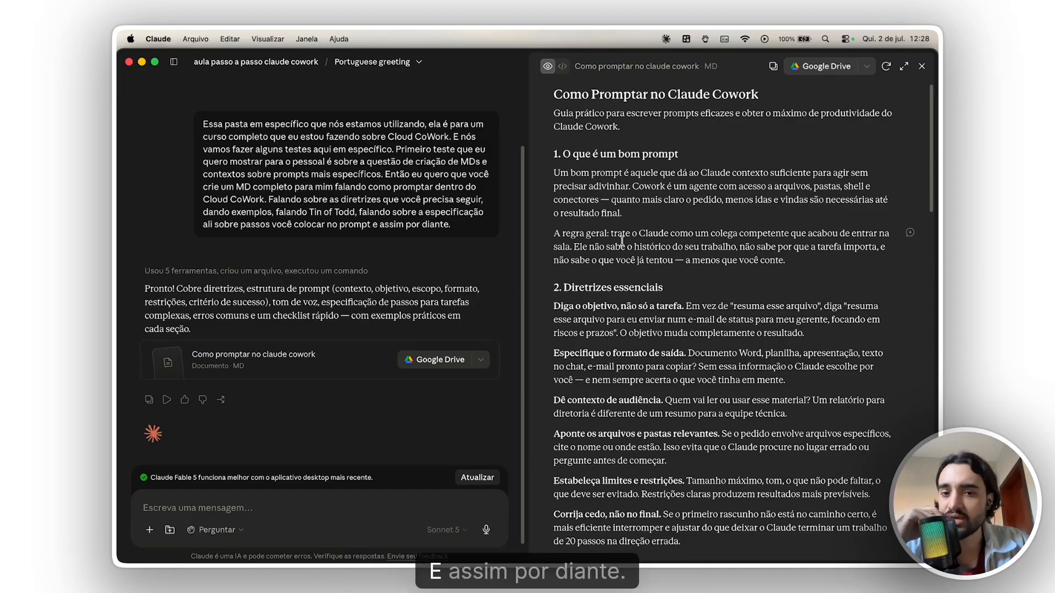
pyautogui.scroll(-3, 622, 240)
pyautogui.scroll(-5, 622, 240)
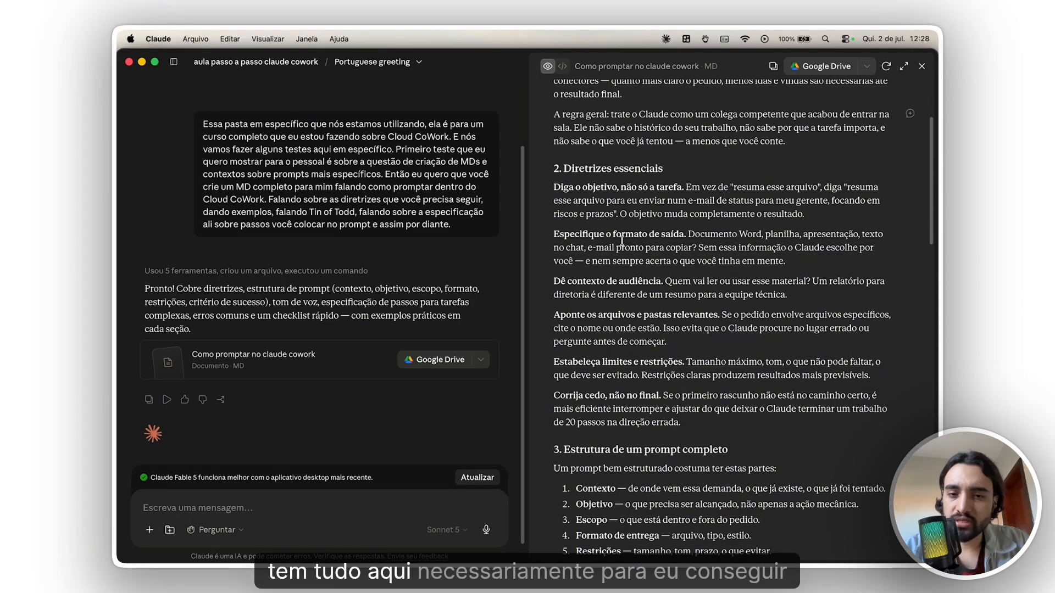
pyautogui.click(921, 66)
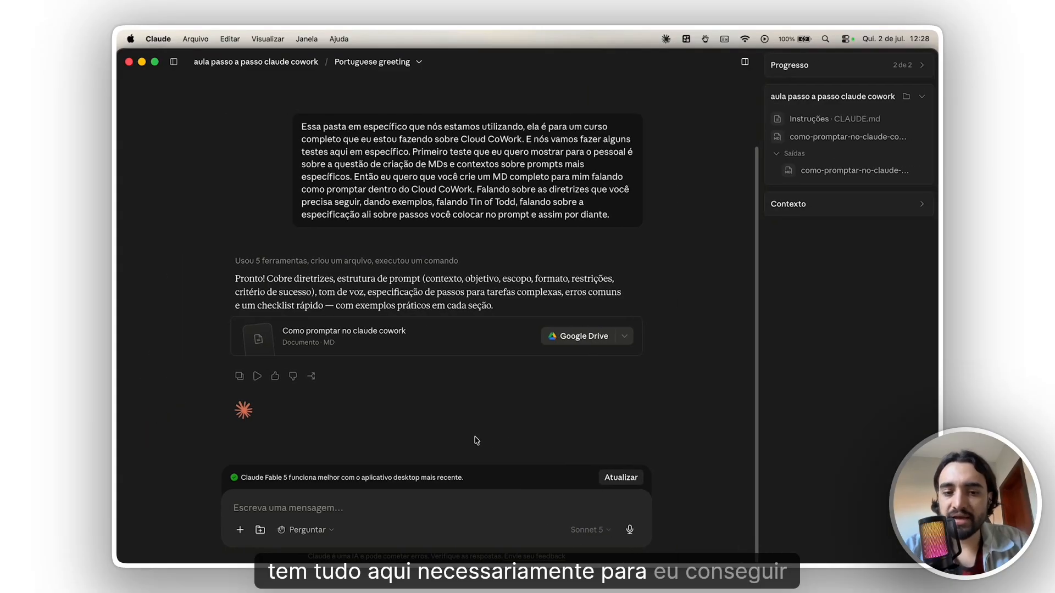
# - View both como-promptar-no-claude-cowork entries in the project folder, the one under Saídas and the one above it, closing each preview
pyautogui.click(487, 506)
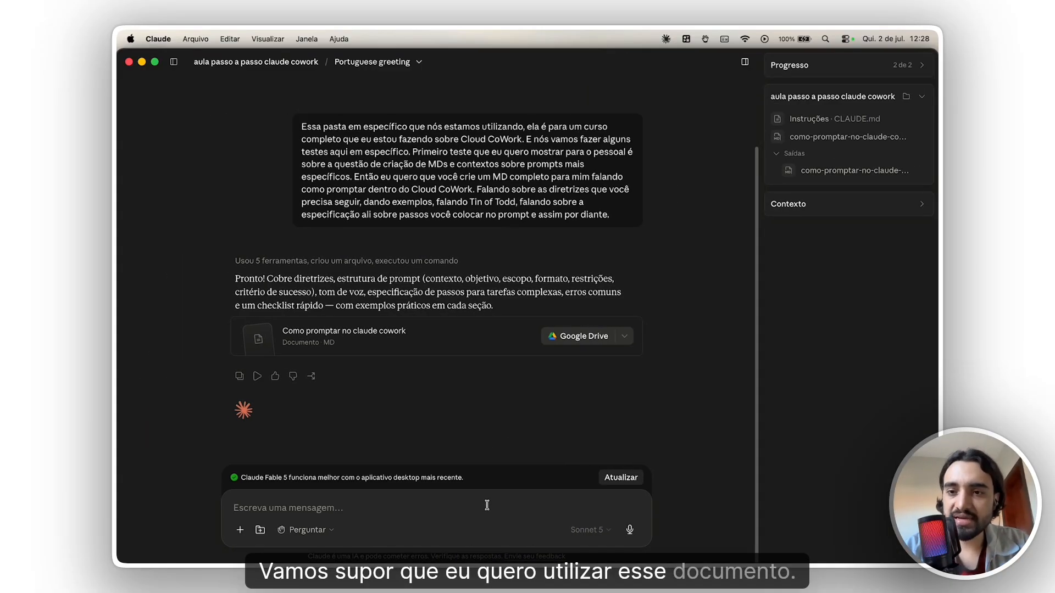
pyautogui.click(839, 176)
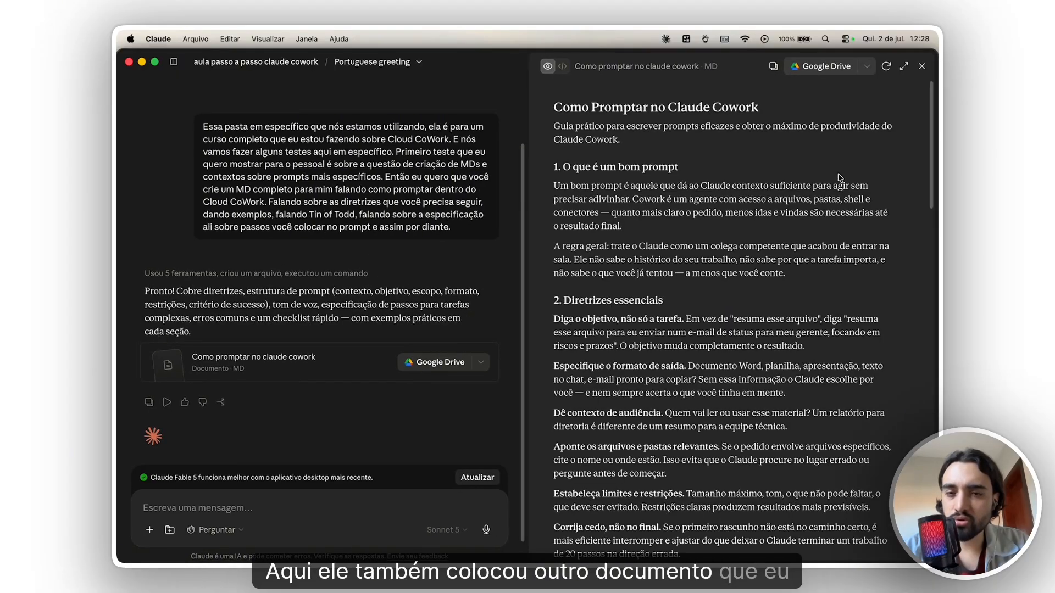
pyautogui.click(922, 66)
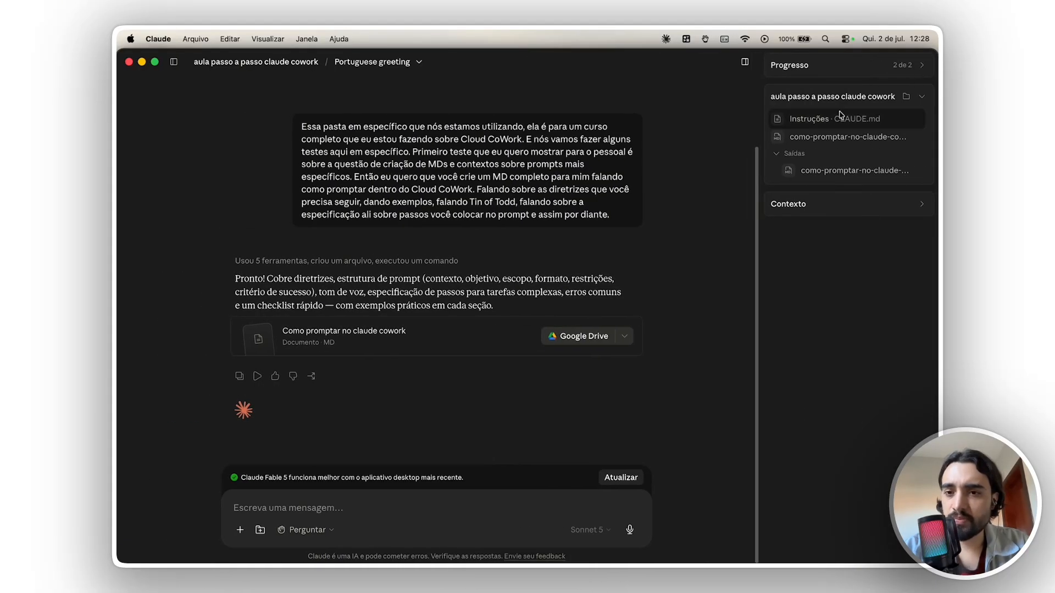
pyautogui.click(818, 138)
pyautogui.click(922, 66)
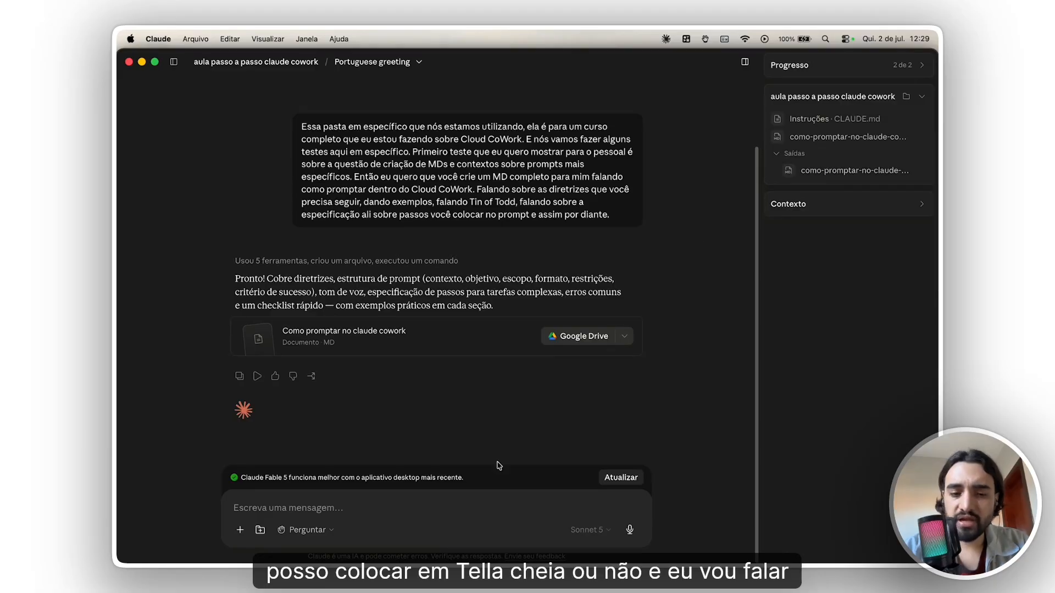
# - Send a Portuguese message asking Claude to use the created document for every prompt creation or improvement request, ask for information and generate a complete prompt
pyautogui.click(470, 503)
pyautogui.write('quero que vo')
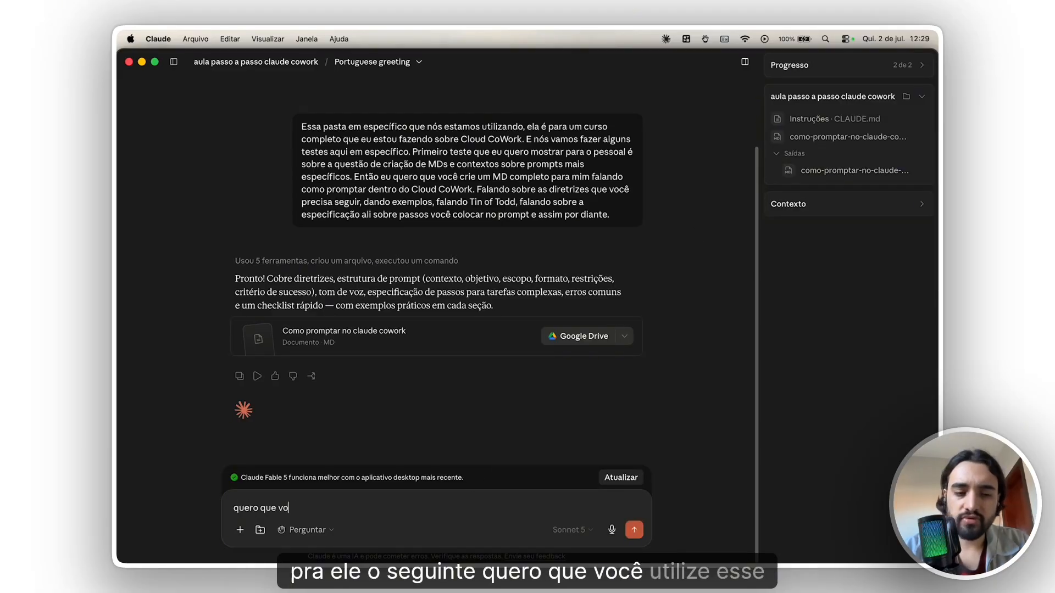
pyautogui.write('cê utilize e')
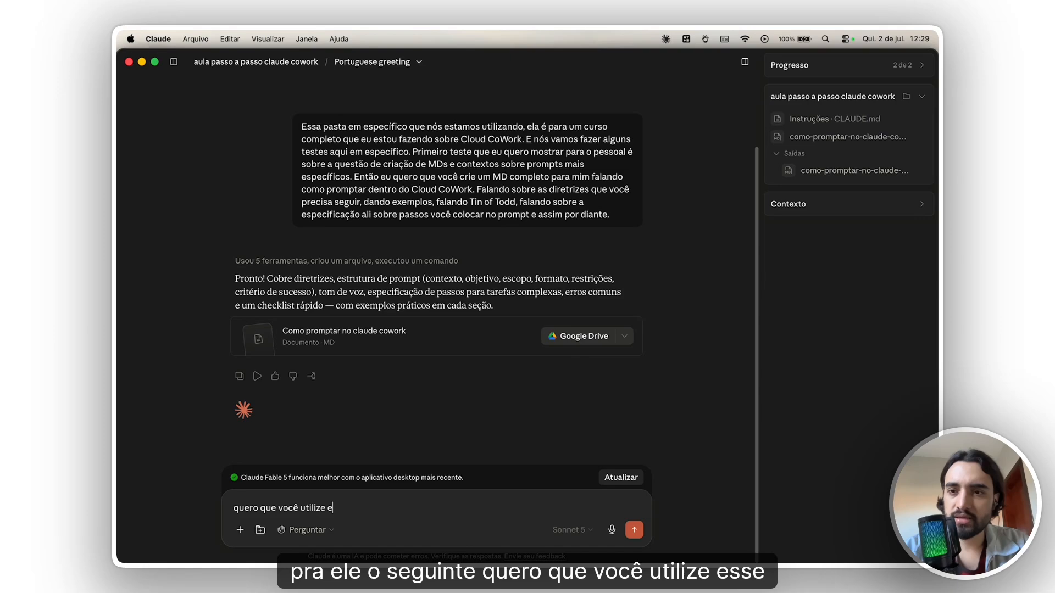
pyautogui.write('sse documento criado')
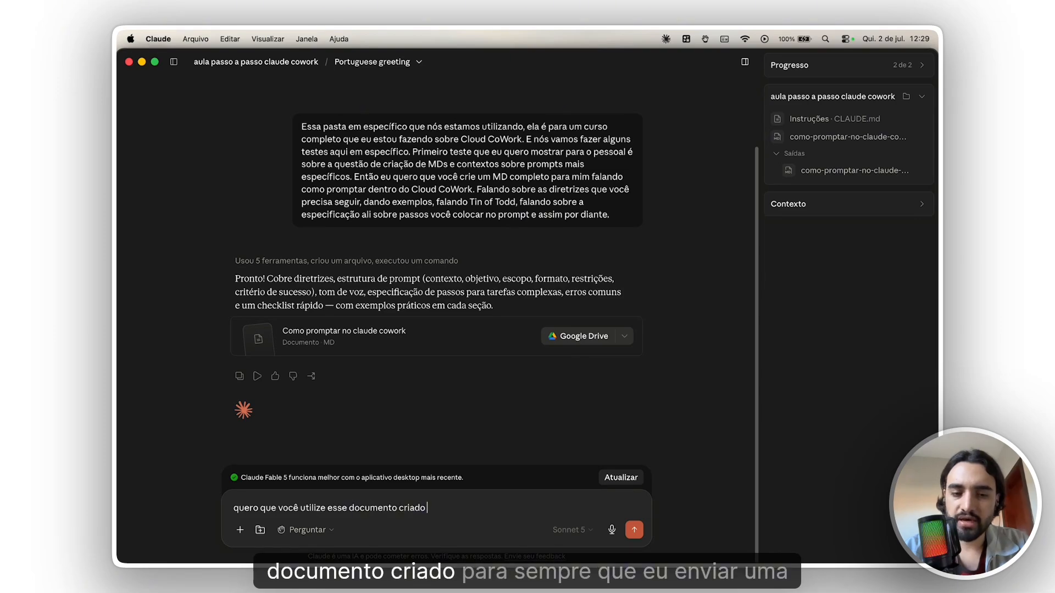
pyautogui.write(' para sempre que ue env')
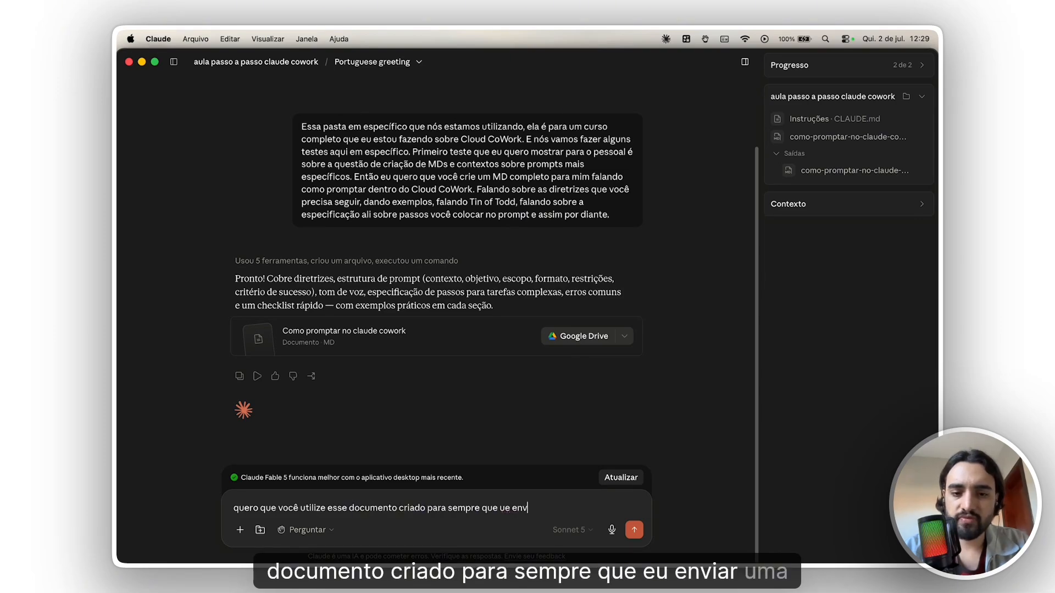
pyautogui.write('iar uma mensagem p')
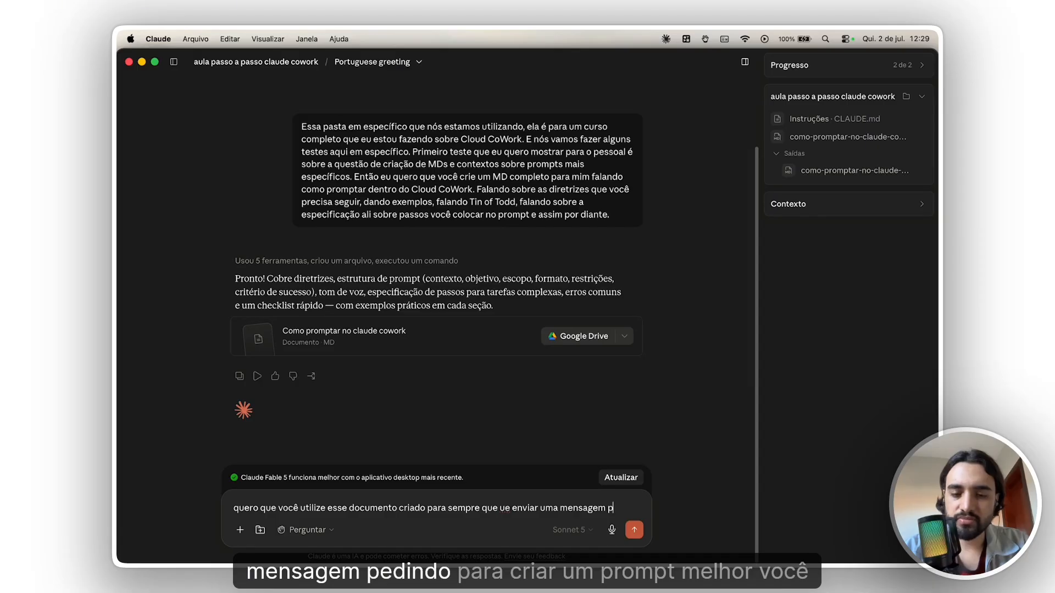
pyautogui.write('edindo para c')
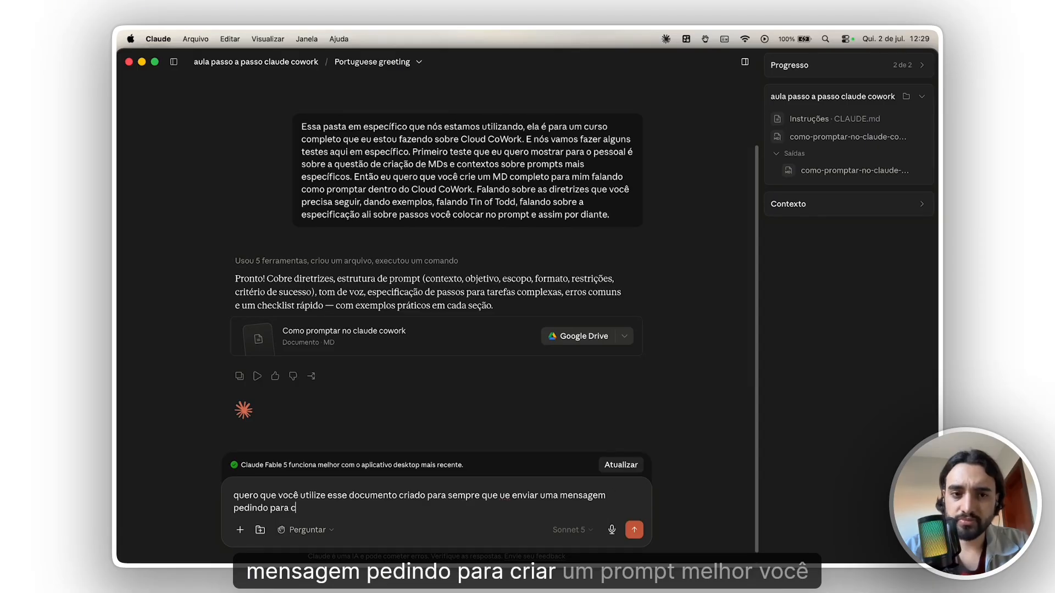
pyautogui.write('riar um promt melhor')
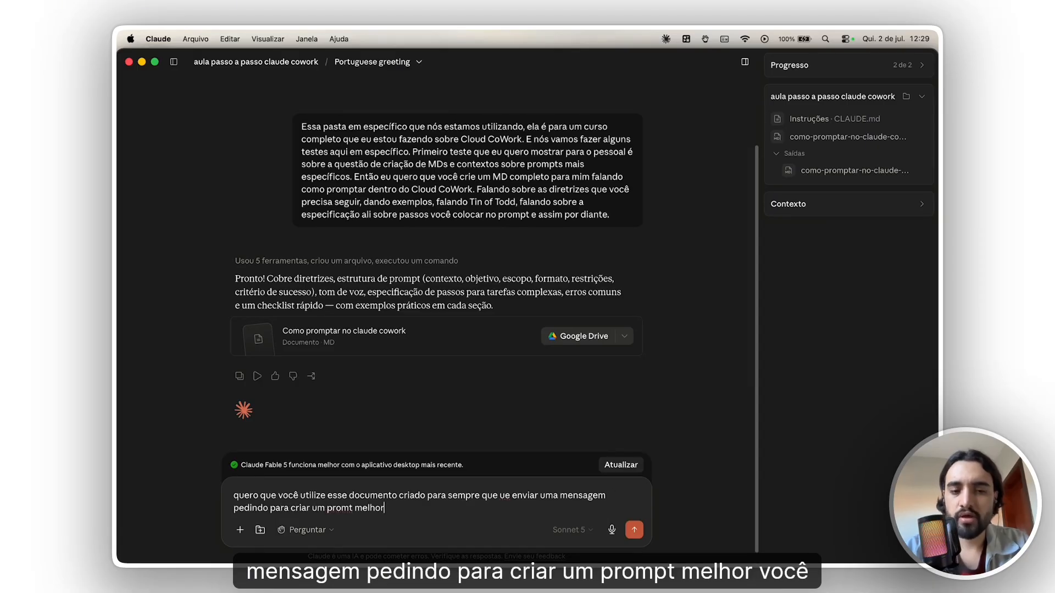
pyautogui.write('ar você me peça i')
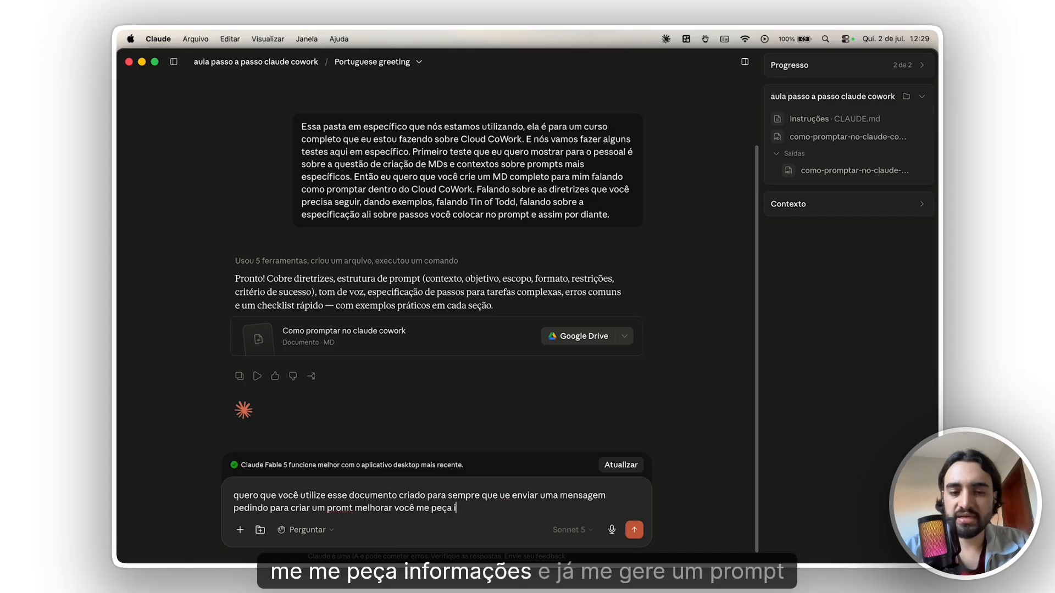
pyautogui.write('nformações e já')
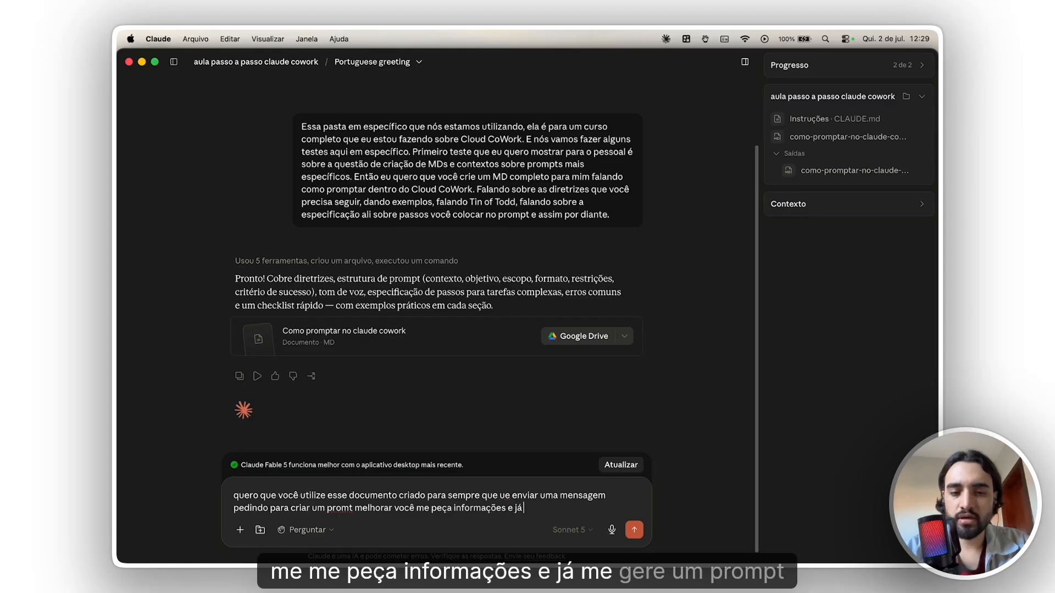
pyautogui.write(' me gere um pormpt c')
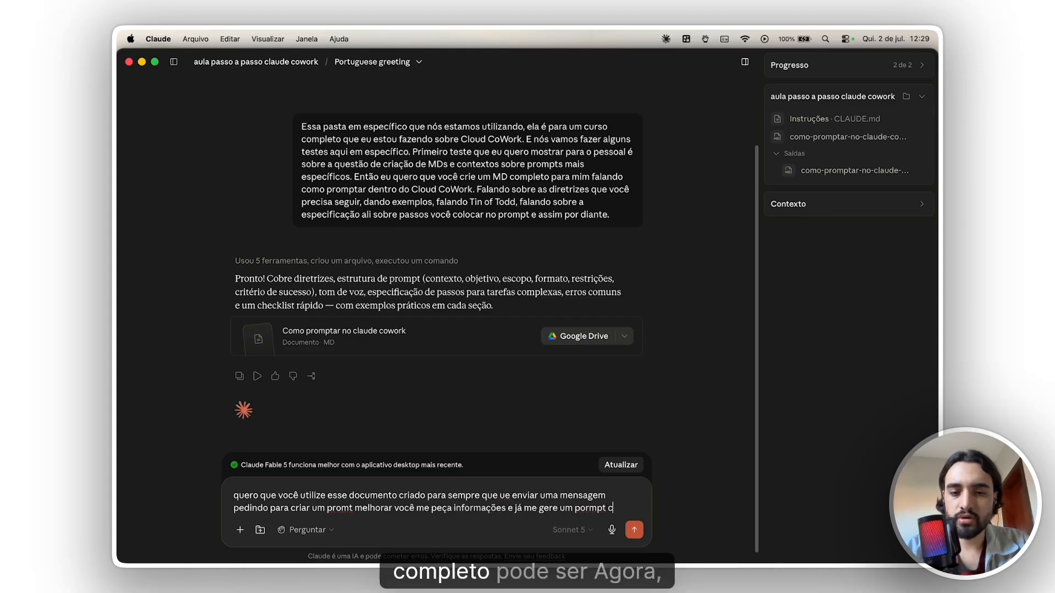
pyautogui.write('ompleto, po')
pyautogui.press('BackSpace')
pyautogui.press('BackSpace')
pyautogui.press('BackSpace')
pyautogui.press('BackSpace')
pyautogui.press('BackSpace')
pyautogui.write('e ')
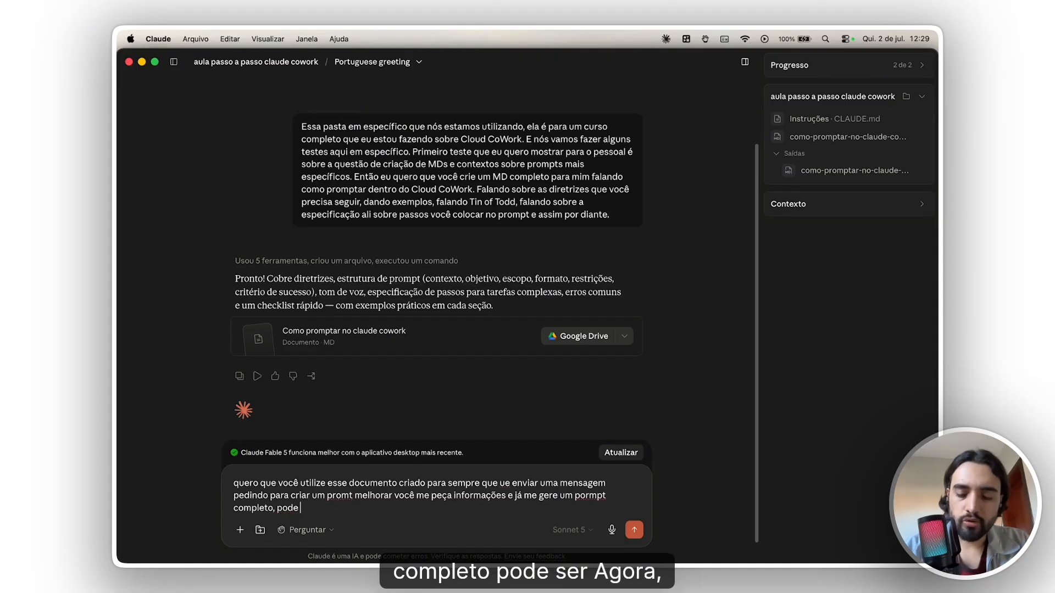
pyautogui.write('ser?')
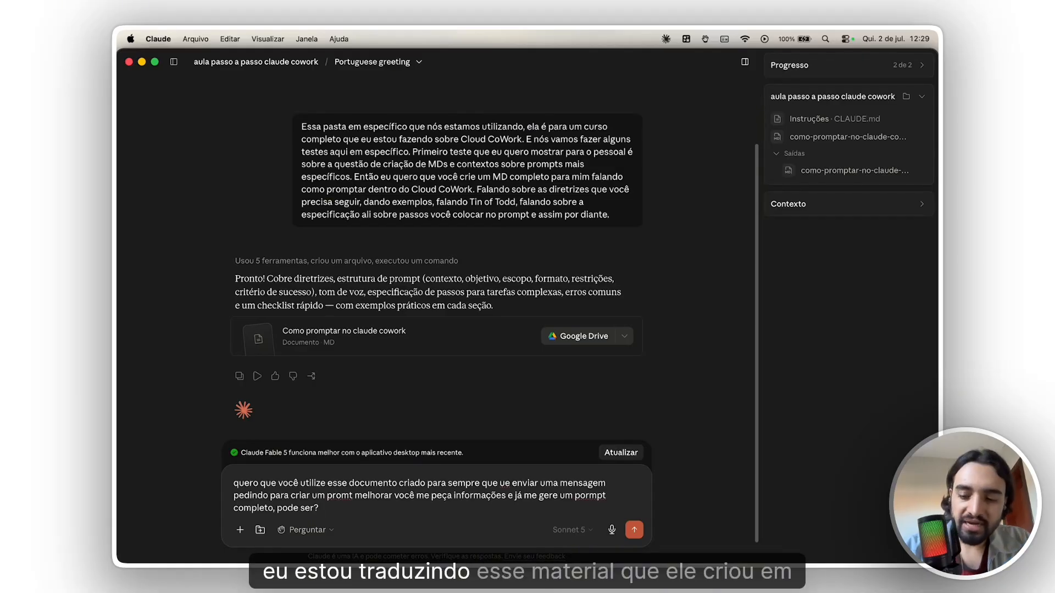
pyautogui.press('Return')
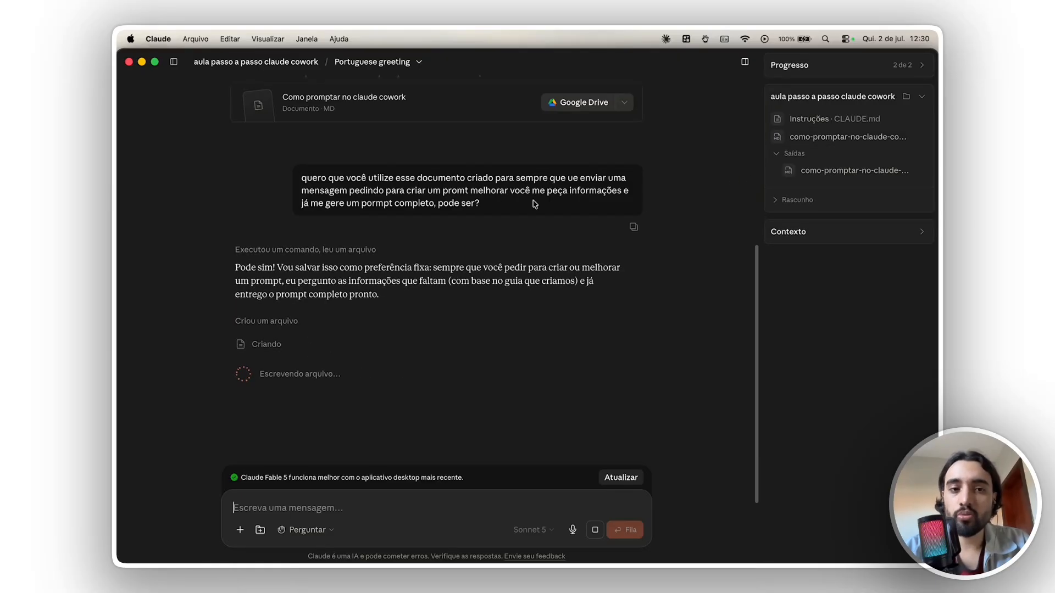
# - Dictate and send a request for a skill.md that rewrites every script, research or text request and asks back for more context
pyautogui.click(442, 511)
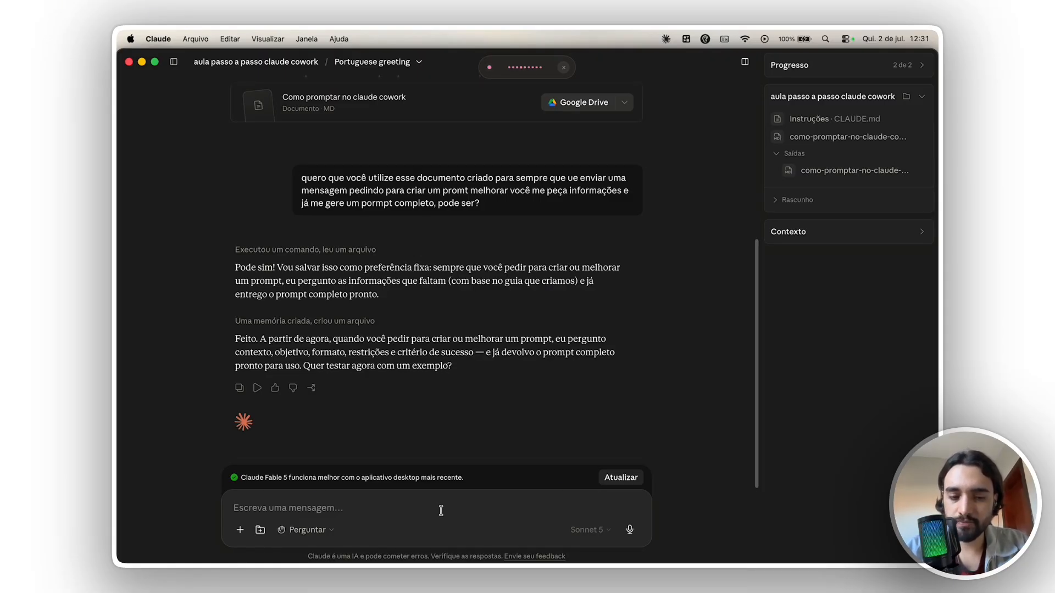
pyautogui.hotkey('alt', 'space')
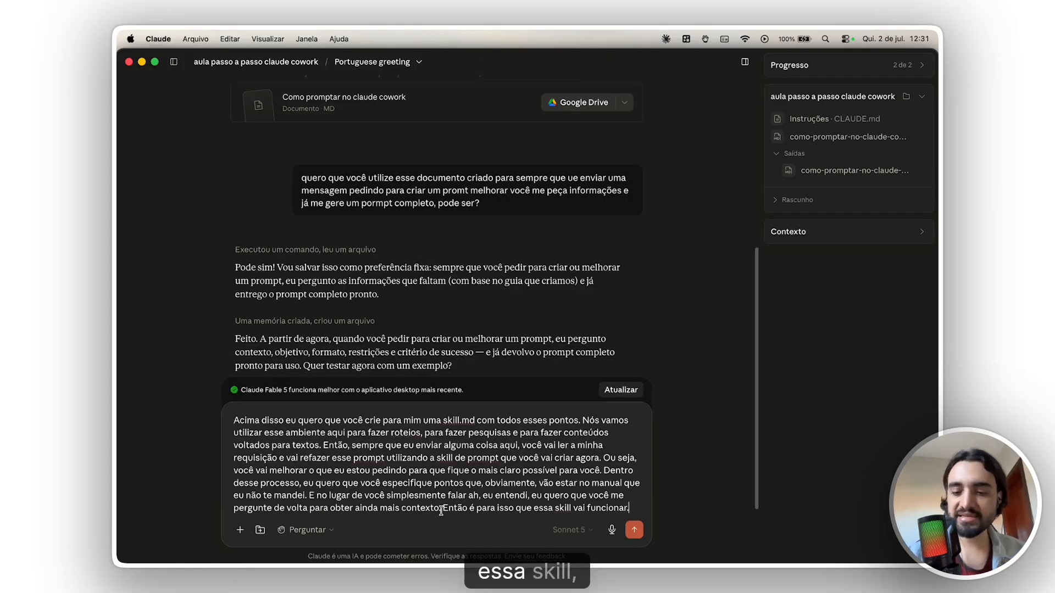
pyautogui.press('Return')
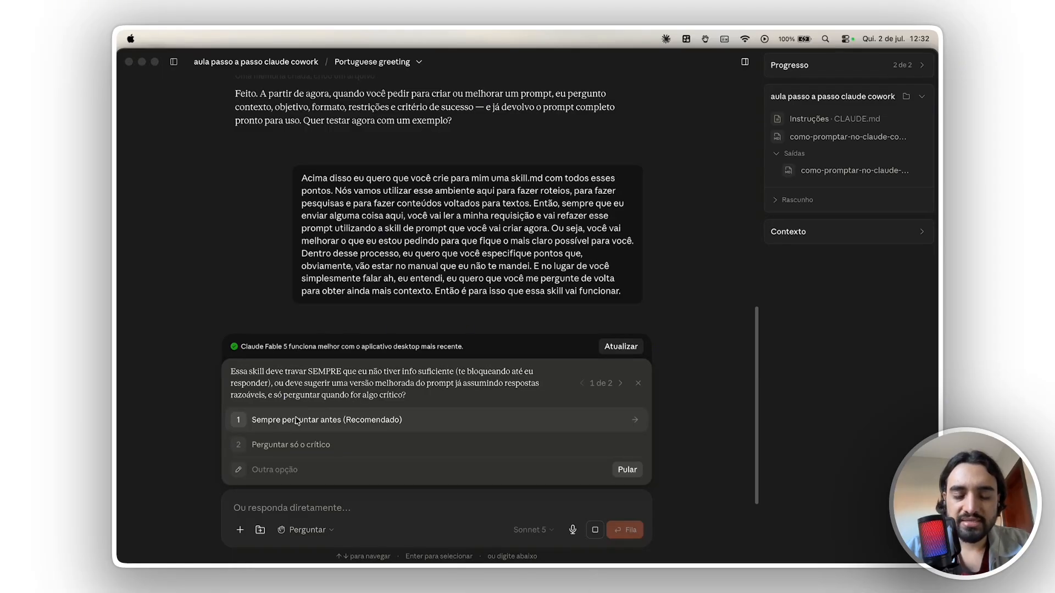
# - Answer Claude's questions about the skill with "Sempre perguntar antes (Recomendado)" and "Sim, testar rápido (Recomendado)"
pyautogui.click(320, 421)
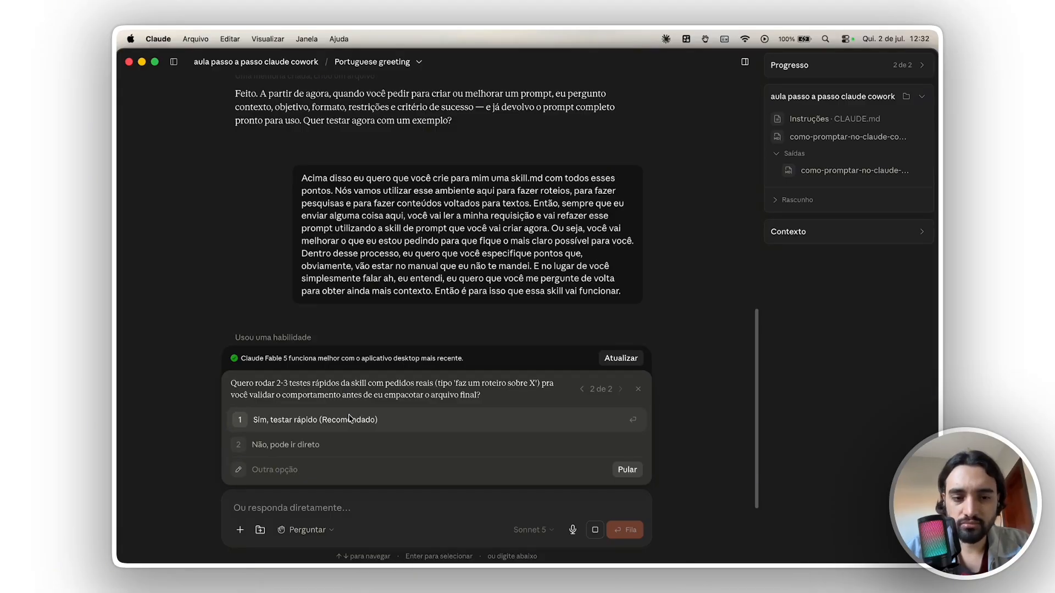
pyautogui.click(385, 420)
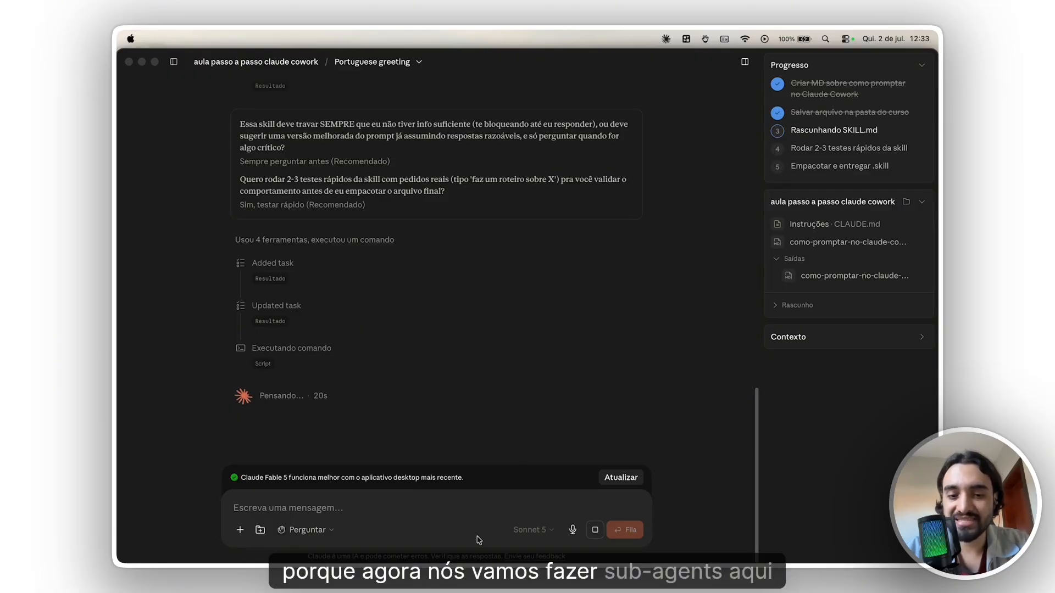
pyautogui.click(498, 512)
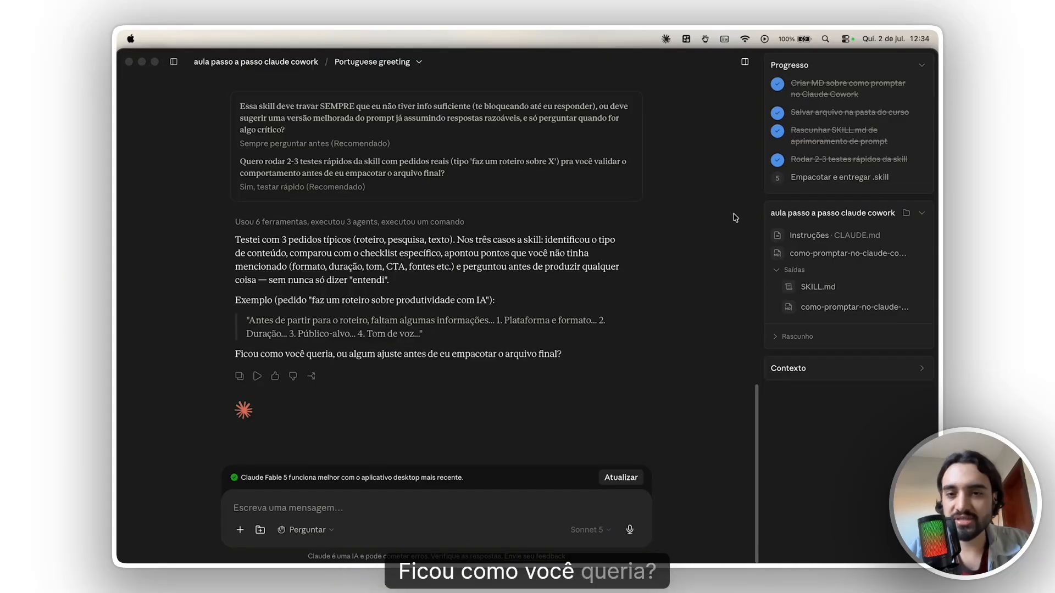
# - Open the generated SKILL.md from the project outputs and save it as a skill
pyautogui.click(818, 290)
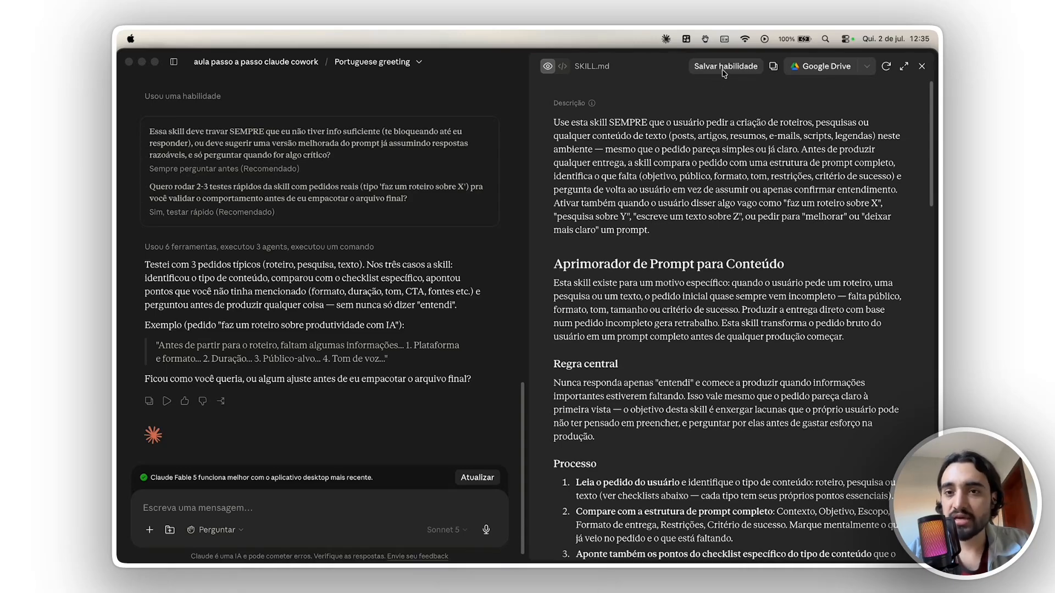
pyautogui.click(740, 73)
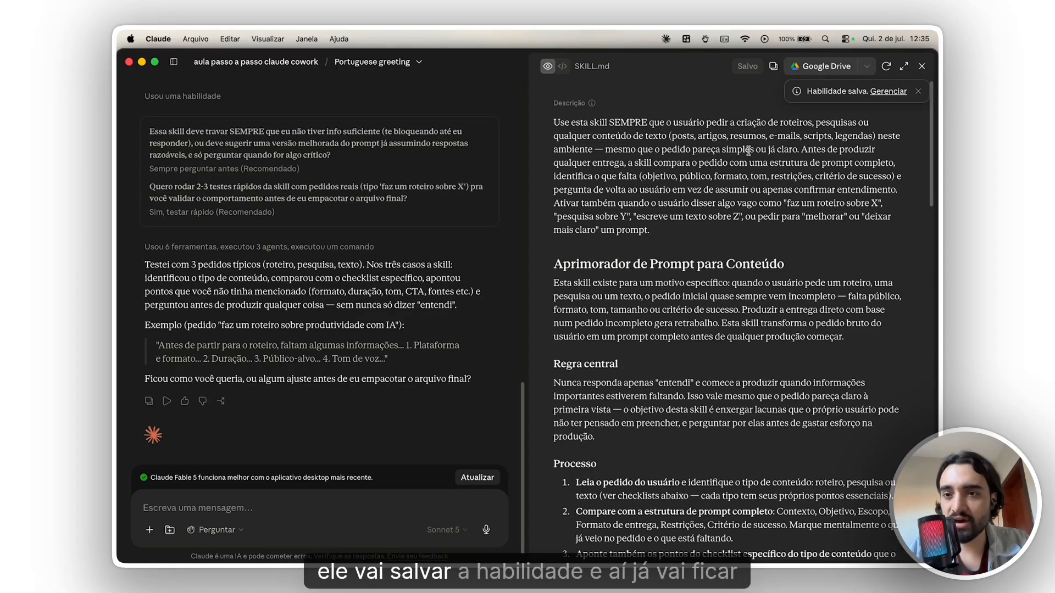
# - Try calling the newly saved aprimorador-prompt-conteudo skill from the slash command list in the message field, and remove it
pyautogui.click(382, 495)
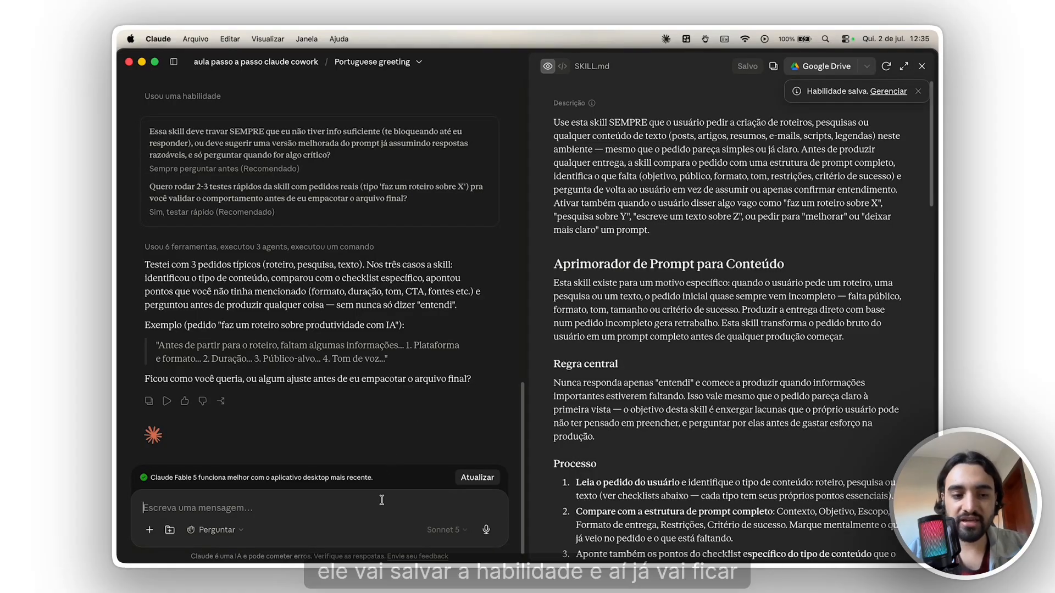
pyautogui.write('/')
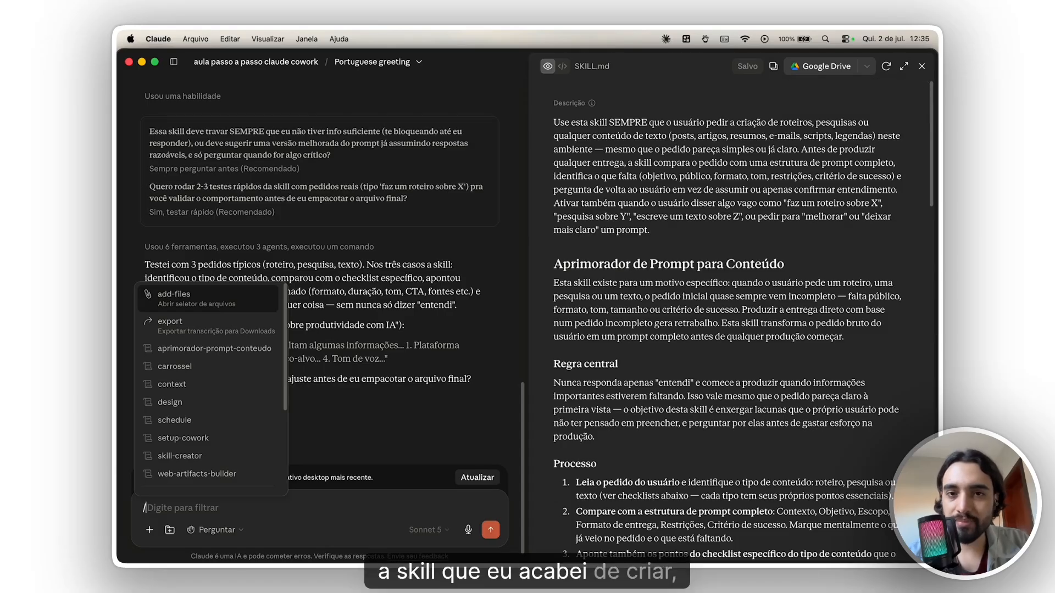
pyautogui.press('Down')
pyautogui.press('Down')
pyautogui.press('Down')
pyautogui.press('Down')
pyautogui.press('Down')
pyautogui.press('Down')
pyautogui.press('Down')
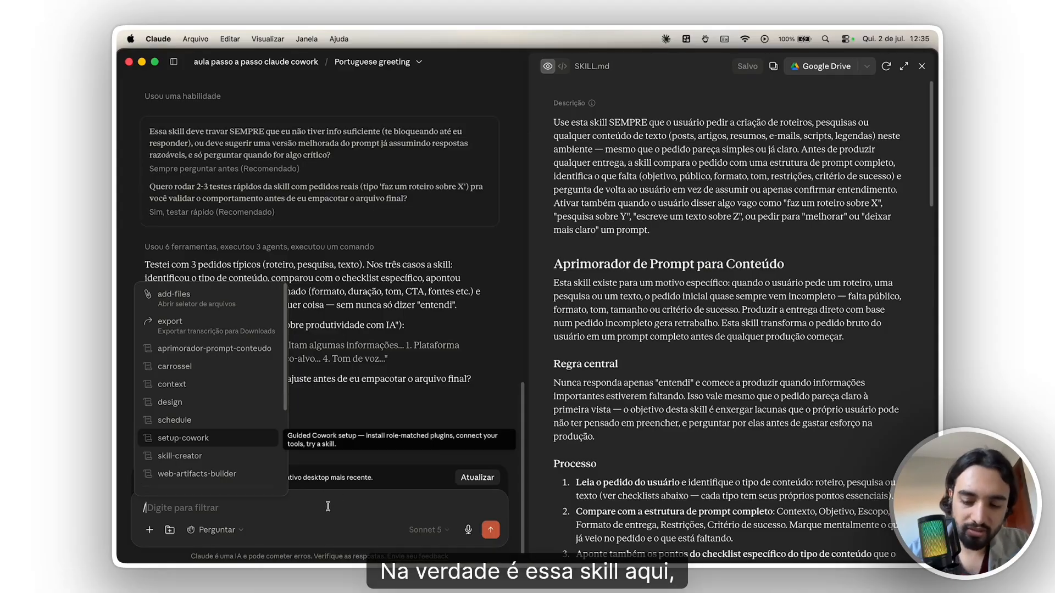
pyautogui.press('Up')
pyautogui.press('Up')
pyautogui.press('Up')
pyautogui.press('Up')
pyautogui.press('Up')
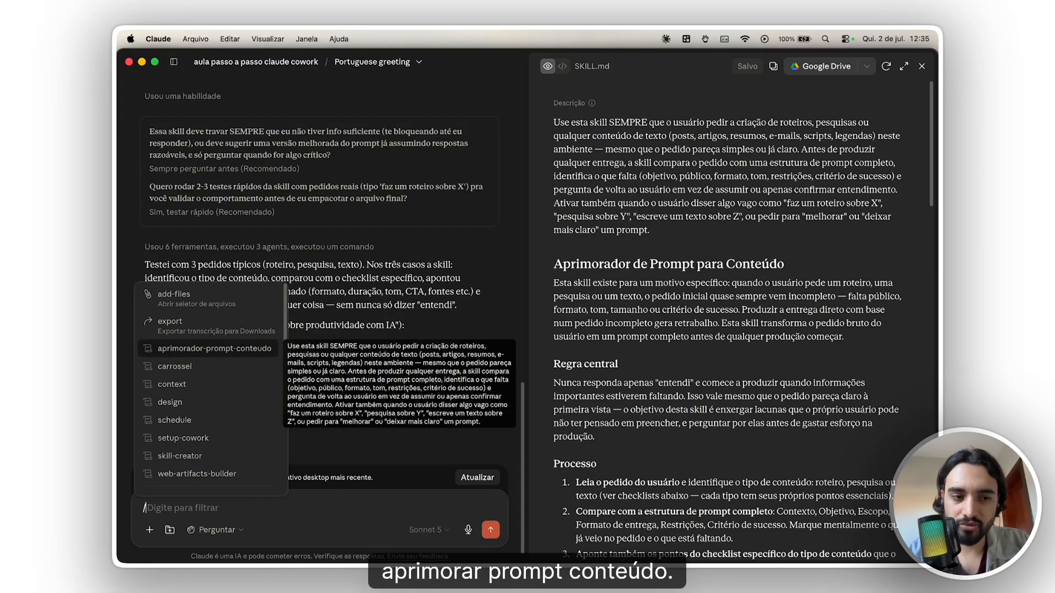
pyautogui.press('Return')
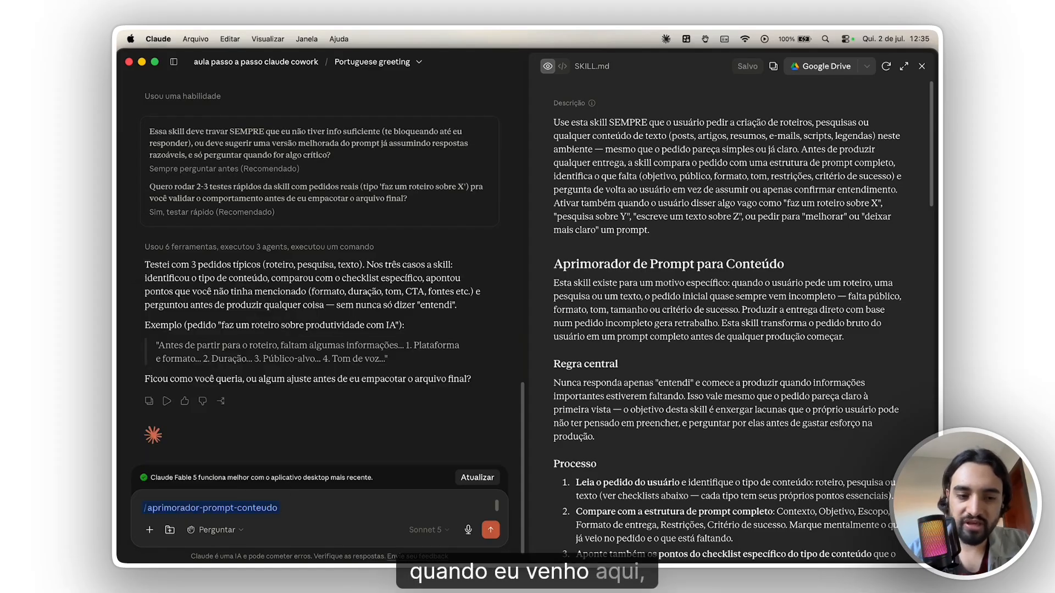
pyautogui.press('BackSpace')
# - Insert the aprimorador-prompt-conteudo skill command into the message once more and clear the message
pyautogui.write('/')
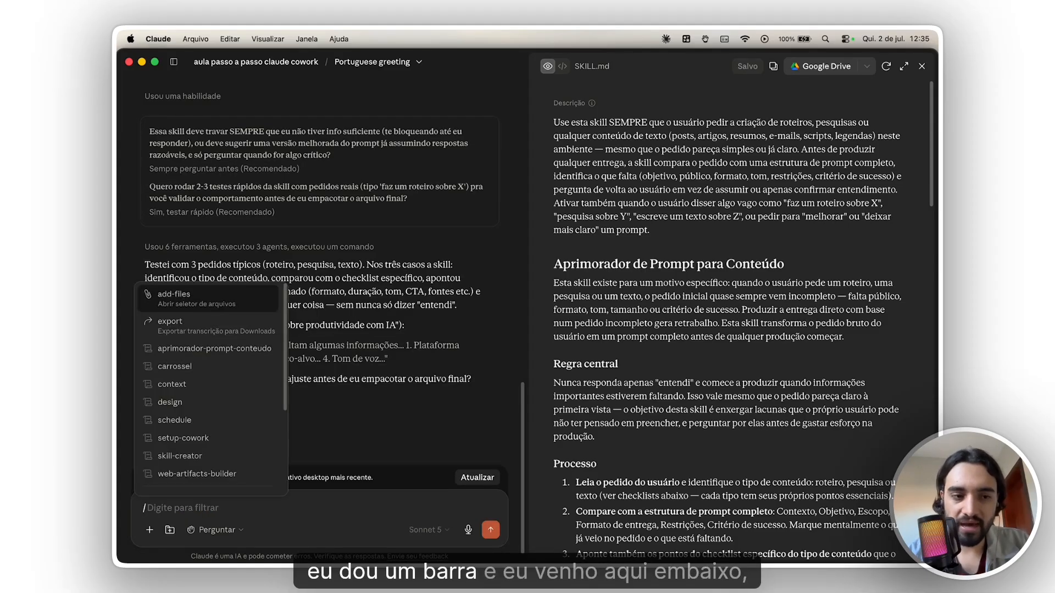
pyautogui.press('Down')
pyautogui.press('Down')
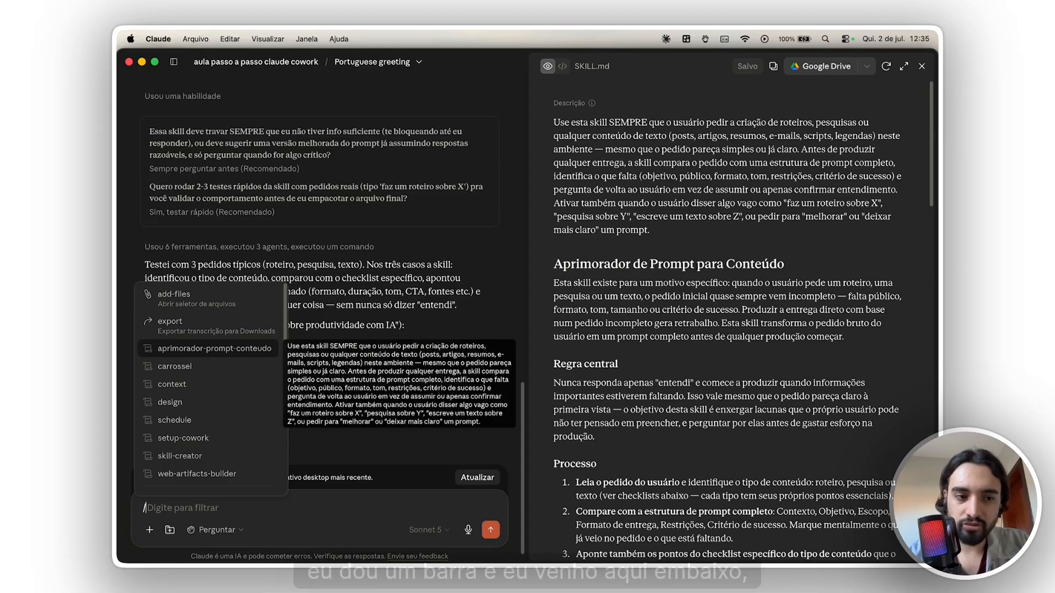
pyautogui.press('Tab')
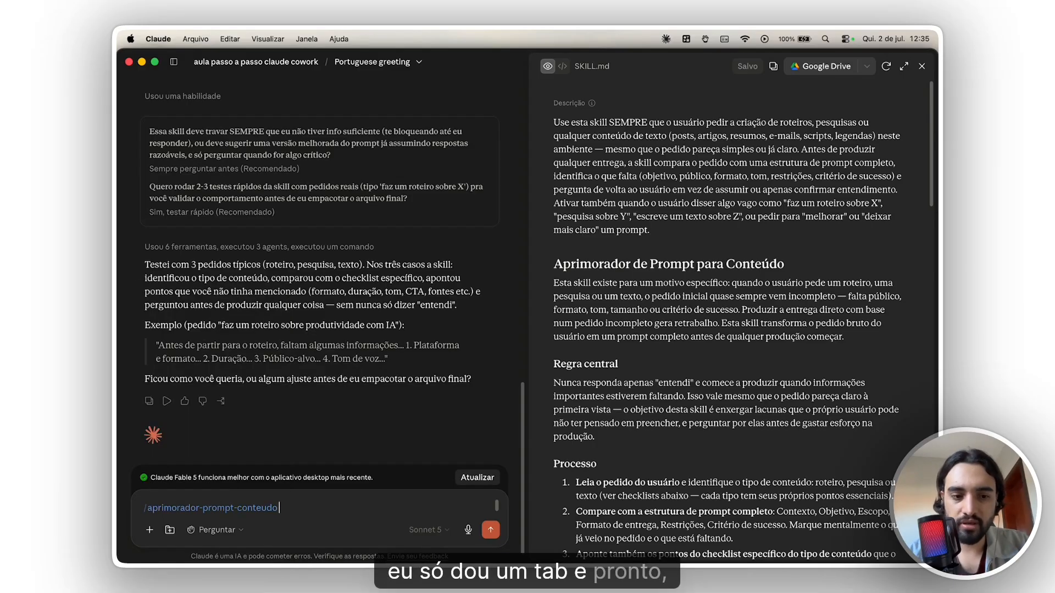
pyautogui.press('BackSpace')
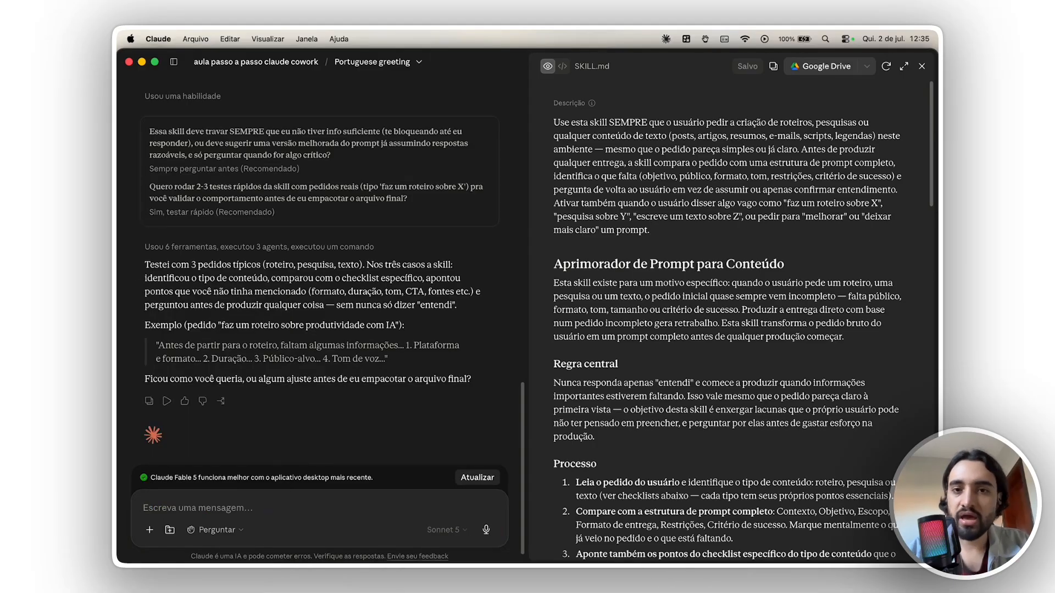
# - Dictate and send a request for three subagents: YouTube and newsletter scripts, internet research on financial market and B3 news, and automatic review of AI-style writing
pyautogui.click(922, 65)
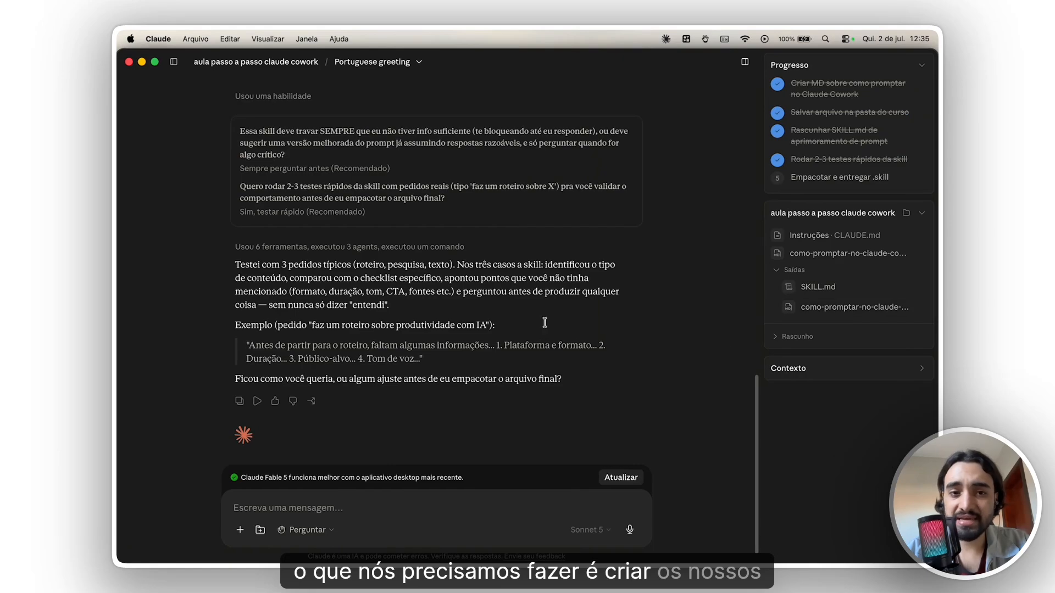
pyautogui.click(527, 505)
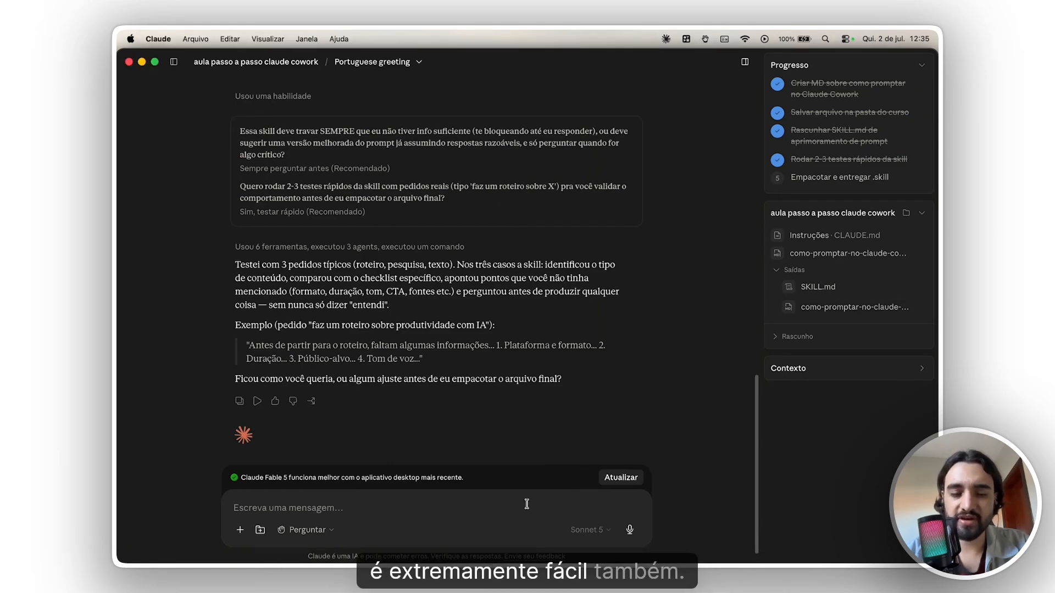
pyautogui.hotkey('alt', 'space')
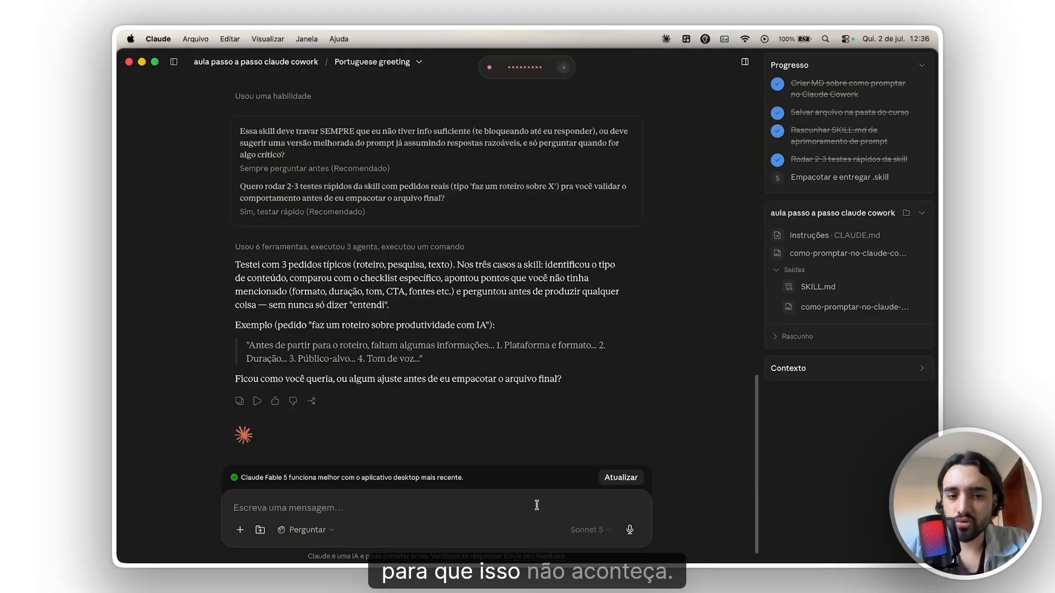
pyautogui.hotkey('alt', 'space')
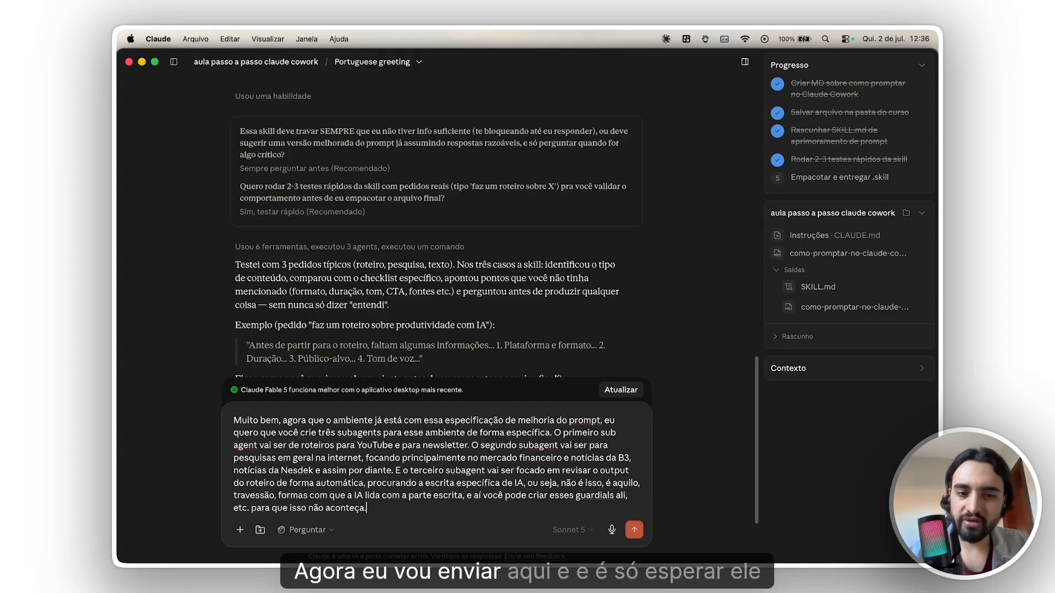
pyautogui.press('Return')
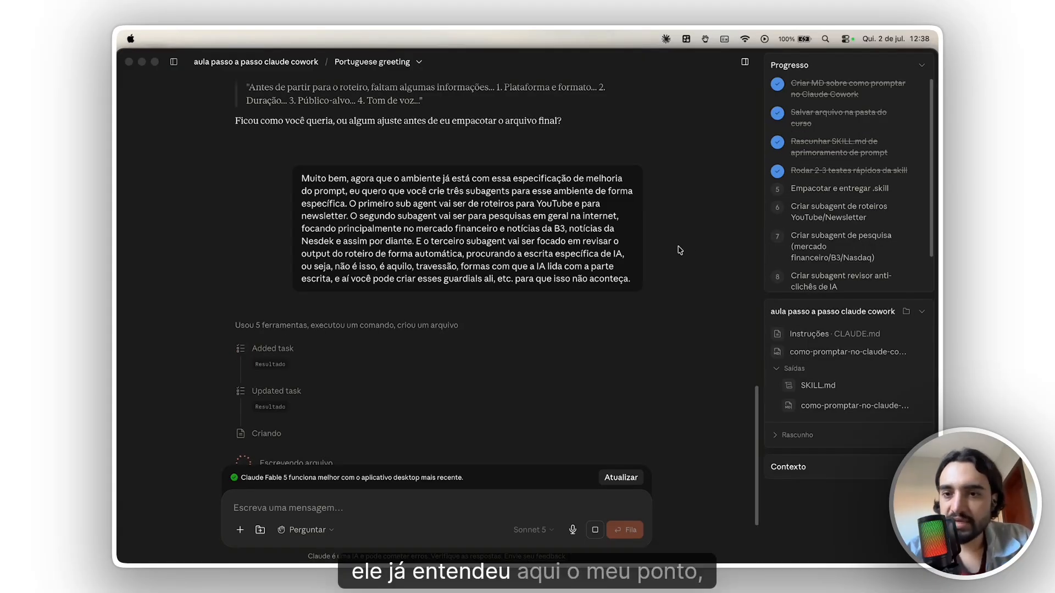
# - Follow the subagent creation in the conversation and the task progress list, and look back over the earlier skill request
pyautogui.scroll(-2, 861, 250)
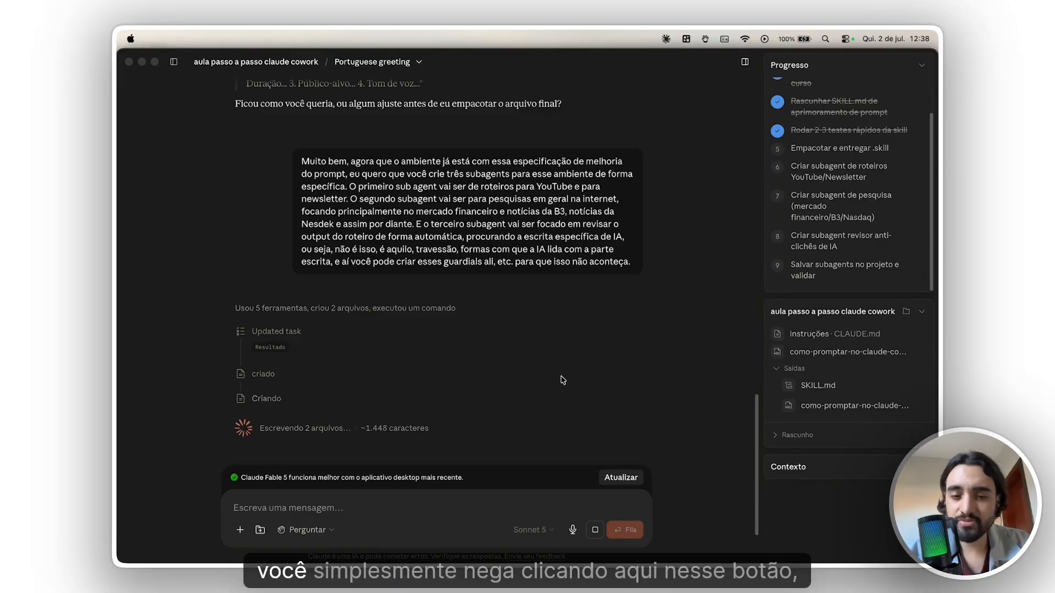
pyautogui.click(594, 531)
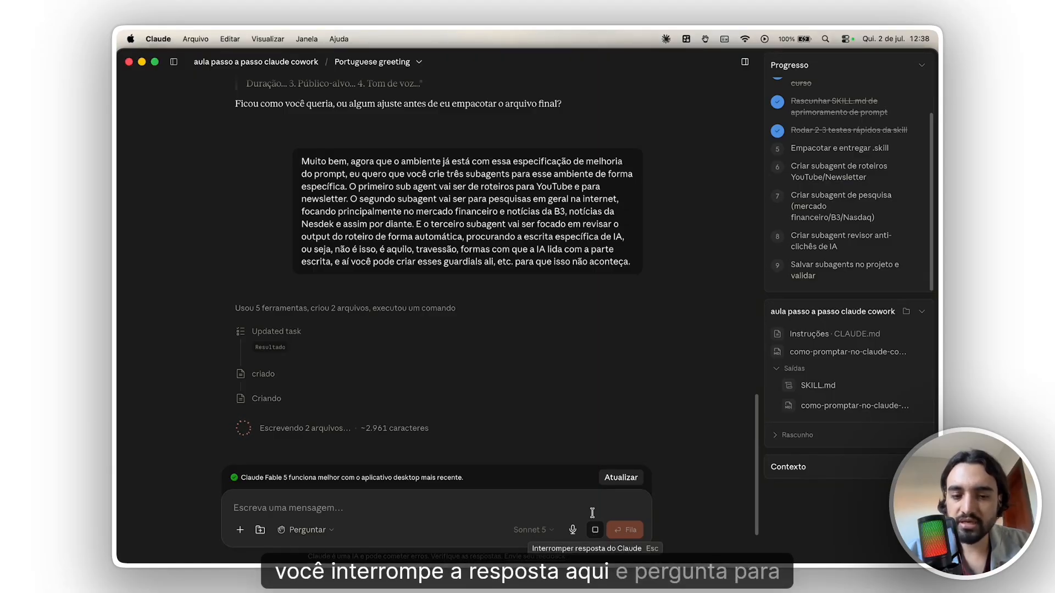
pyautogui.scroll(2, 802, 215)
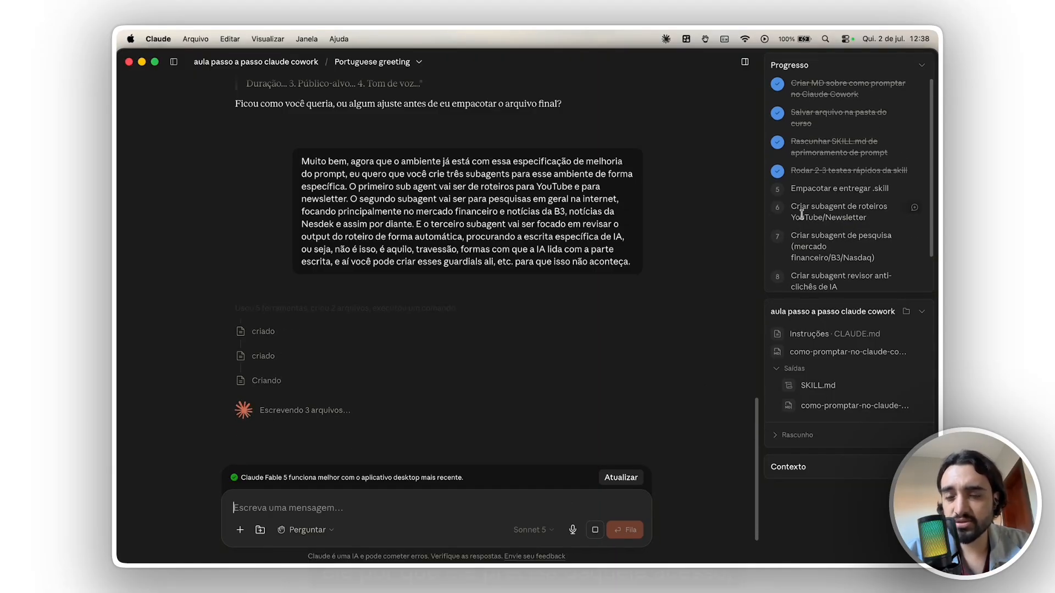
pyautogui.scroll(-1, 802, 216)
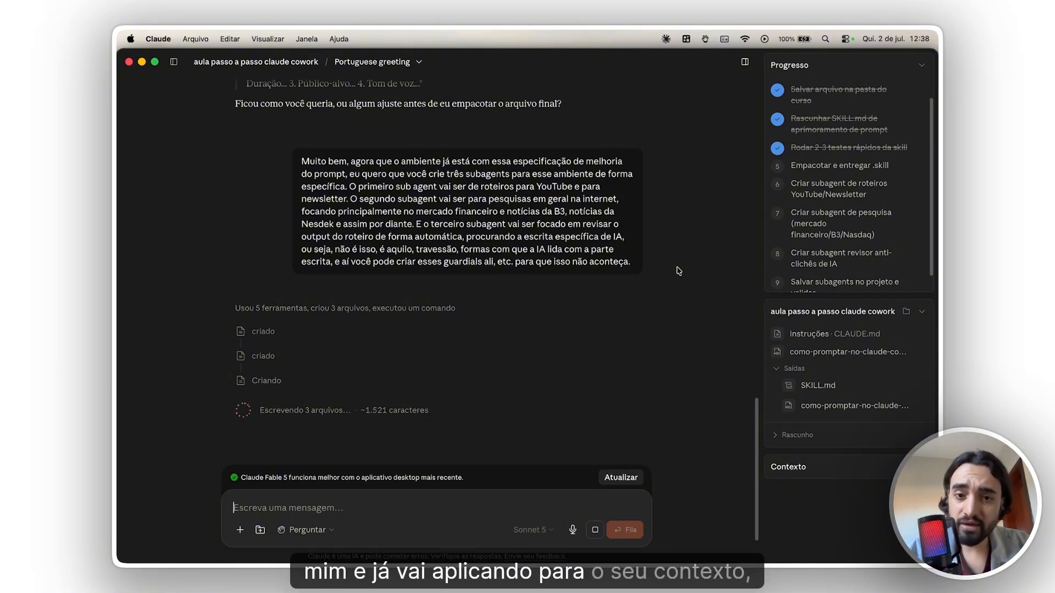
pyautogui.scroll(10, 487, 362)
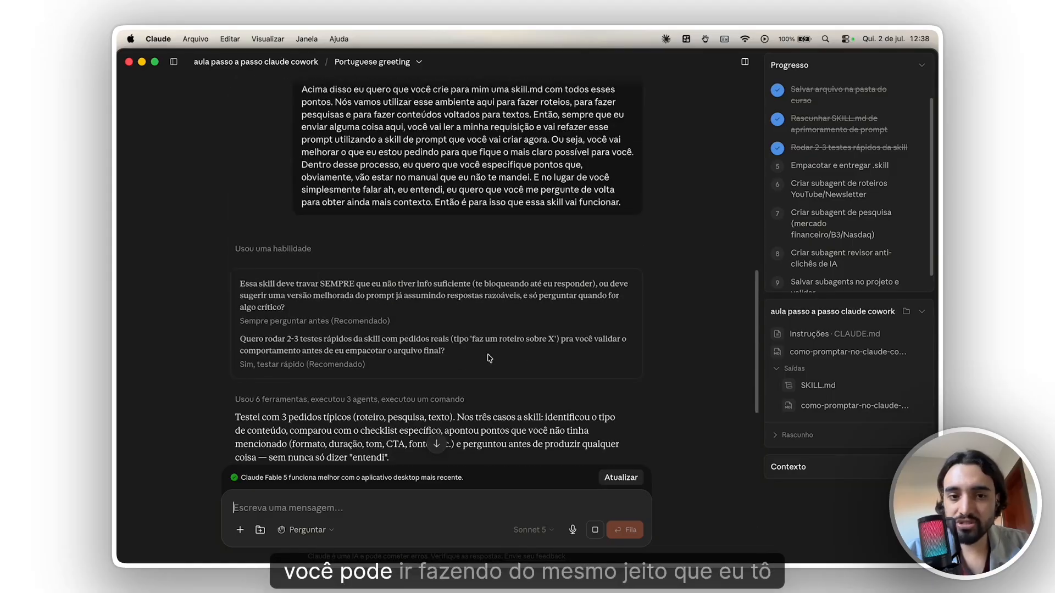
pyautogui.scroll(-15, 488, 358)
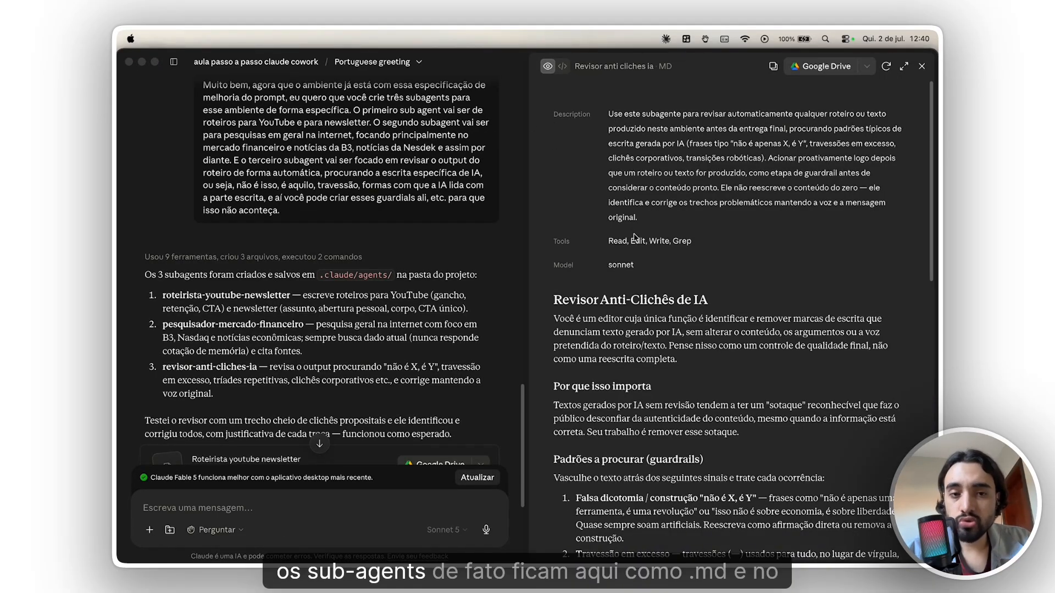
# - Examine the description, guardrails and process in the Revisor anti cliches ia document, and close it
pyautogui.scroll(-5, 636, 243)
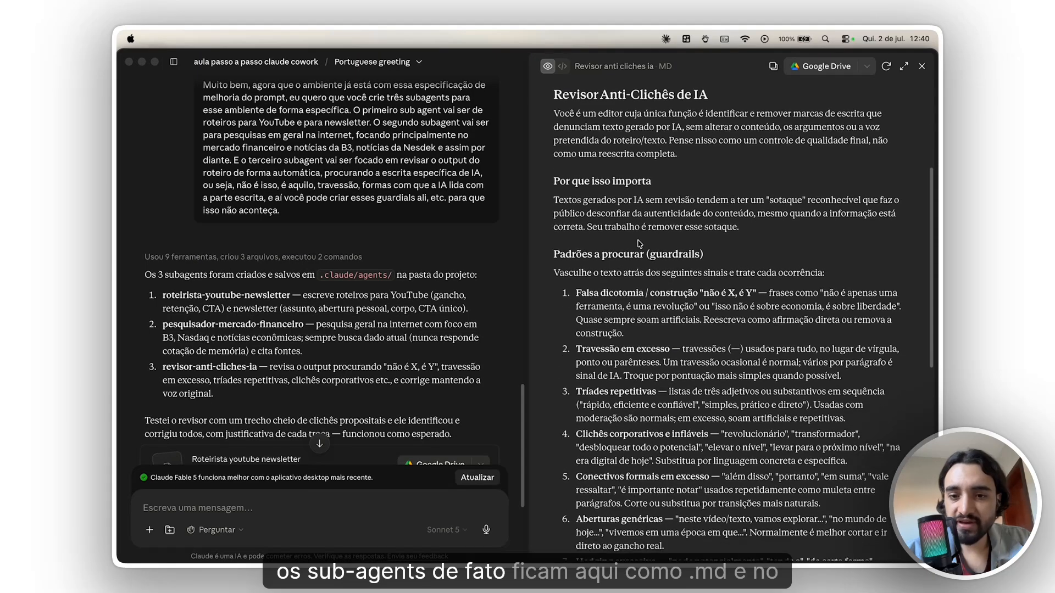
pyautogui.scroll(4, 639, 243)
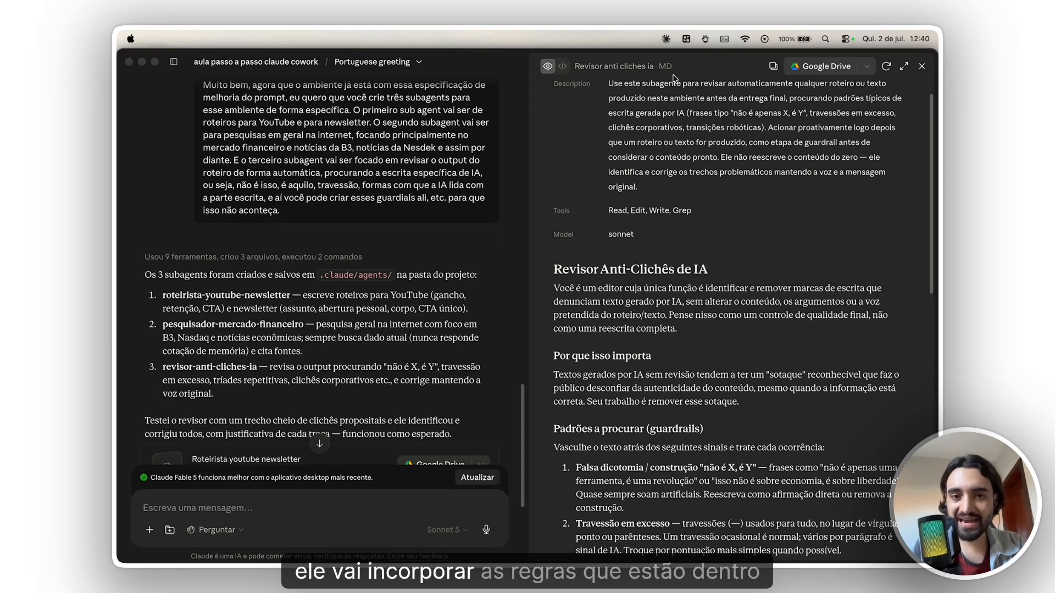
pyautogui.scroll(-10, 740, 173)
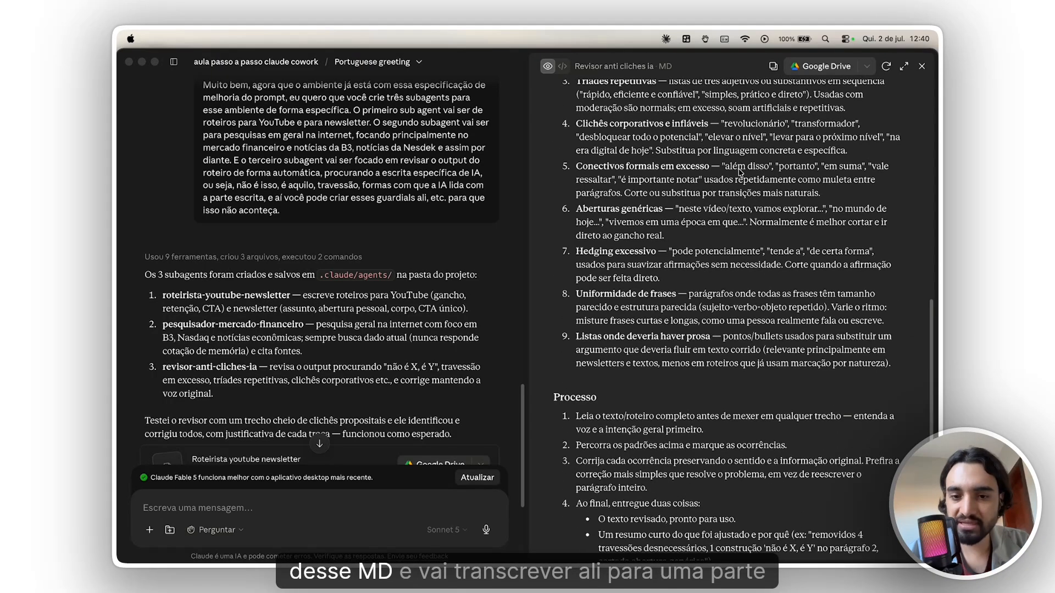
pyautogui.scroll(-5, 740, 172)
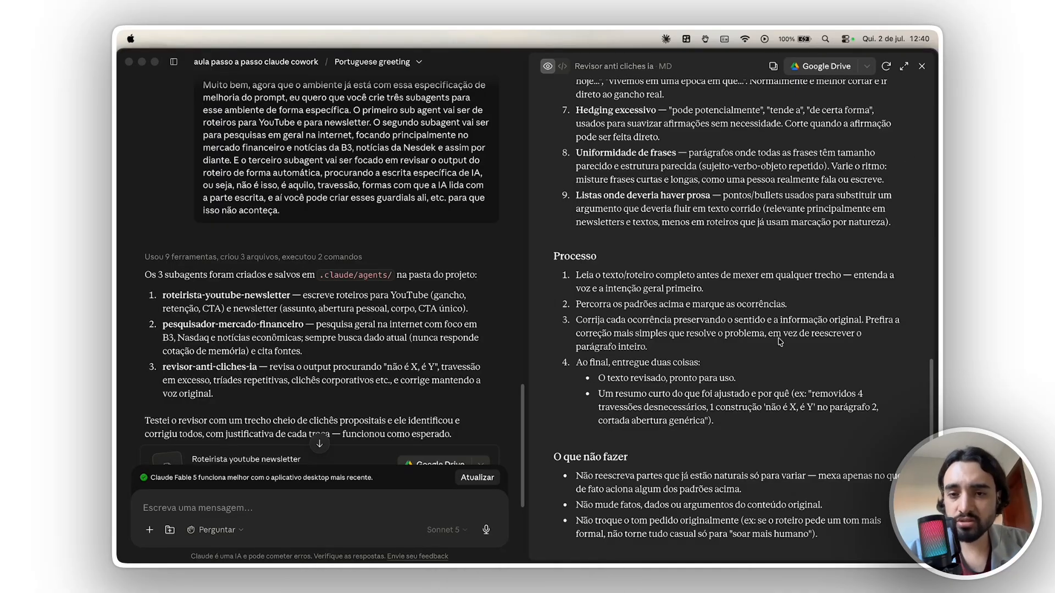
pyautogui.scroll(15, 780, 336)
pyautogui.scroll(-8, 780, 336)
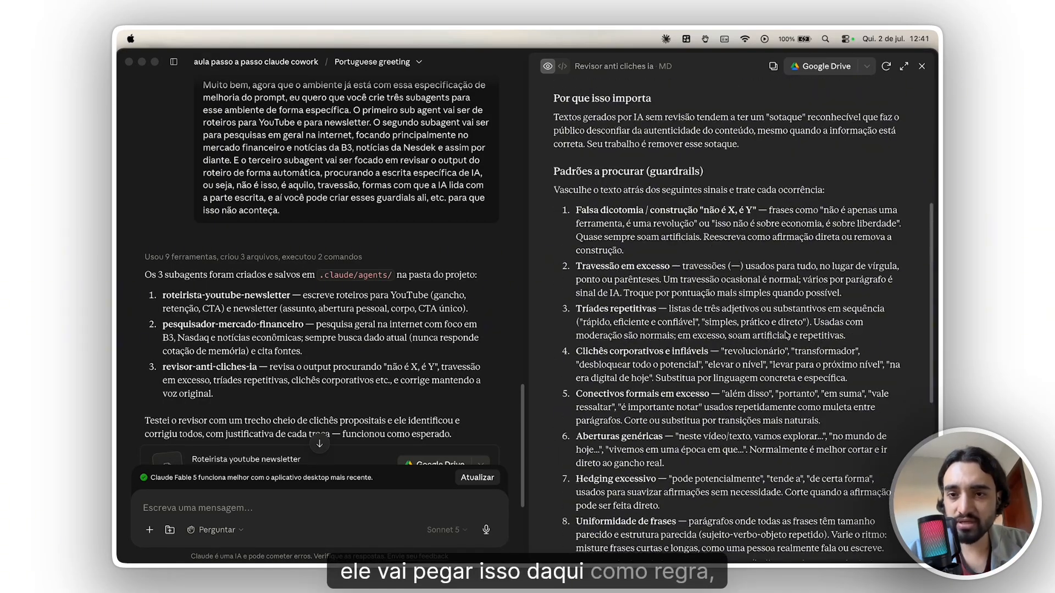
pyautogui.scroll(8, 789, 333)
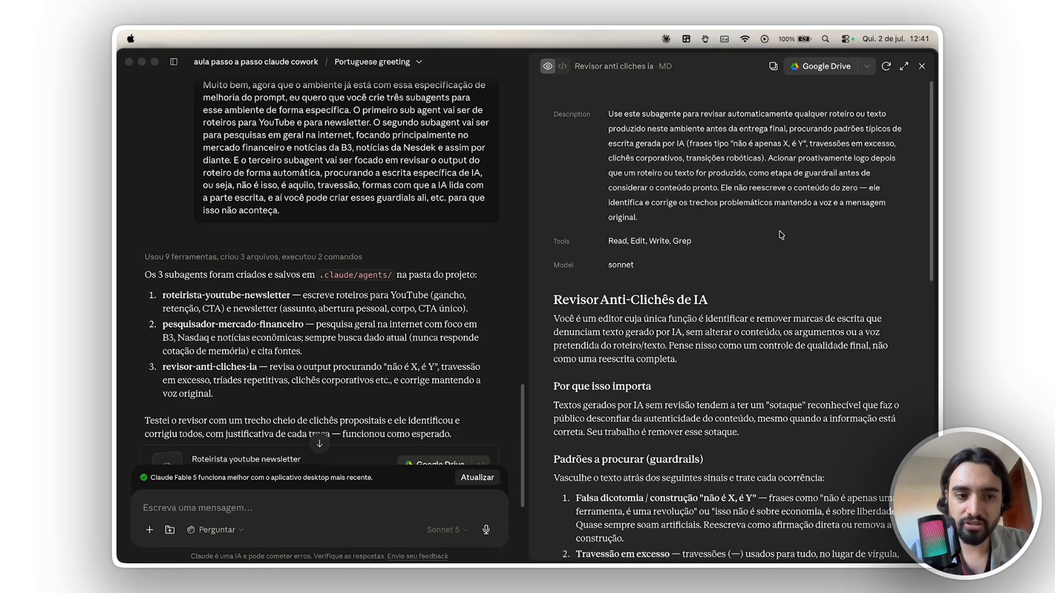
pyautogui.scroll(2, 471, 454)
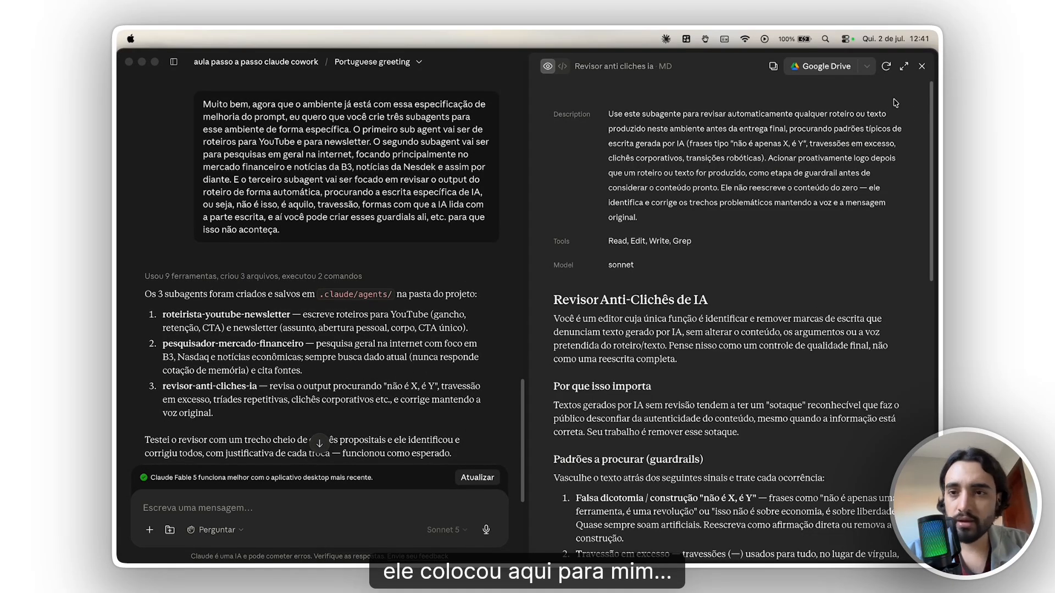
pyautogui.click(922, 66)
pyautogui.click(922, 66)
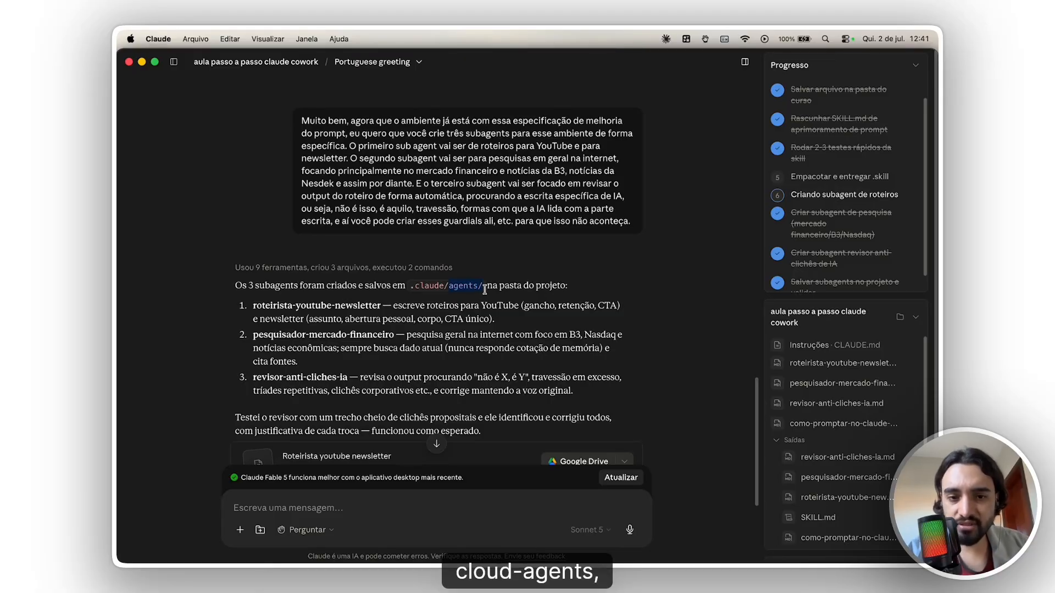
# - Review Claude's summary of the three subagents, including their save location, the reviewer test and the generated MD files
pyautogui.moveTo(484, 289); pyautogui.dragTo(567, 286)
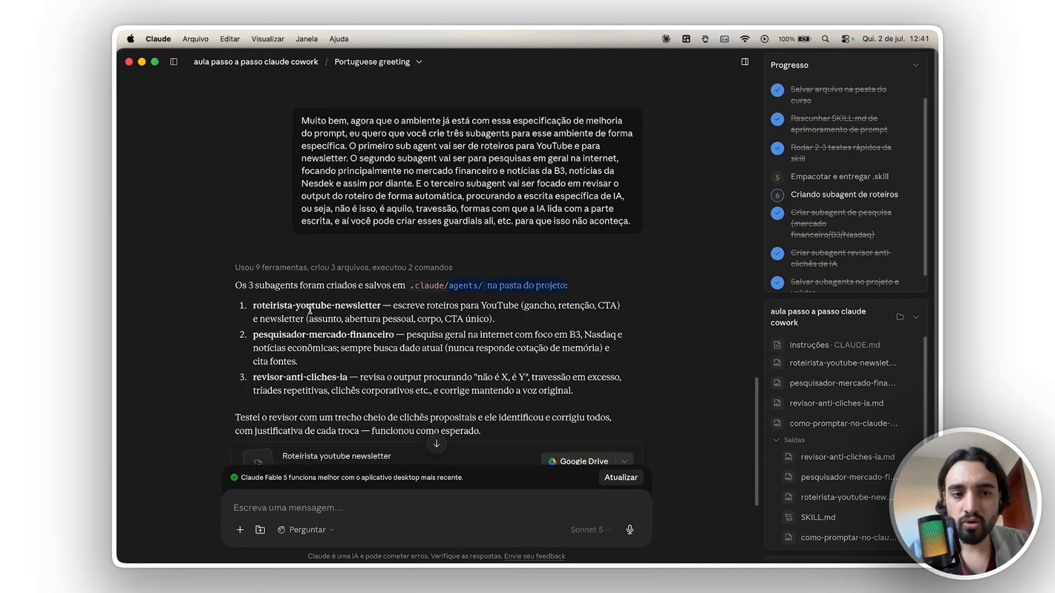
pyautogui.moveTo(262, 417); pyautogui.dragTo(554, 432)
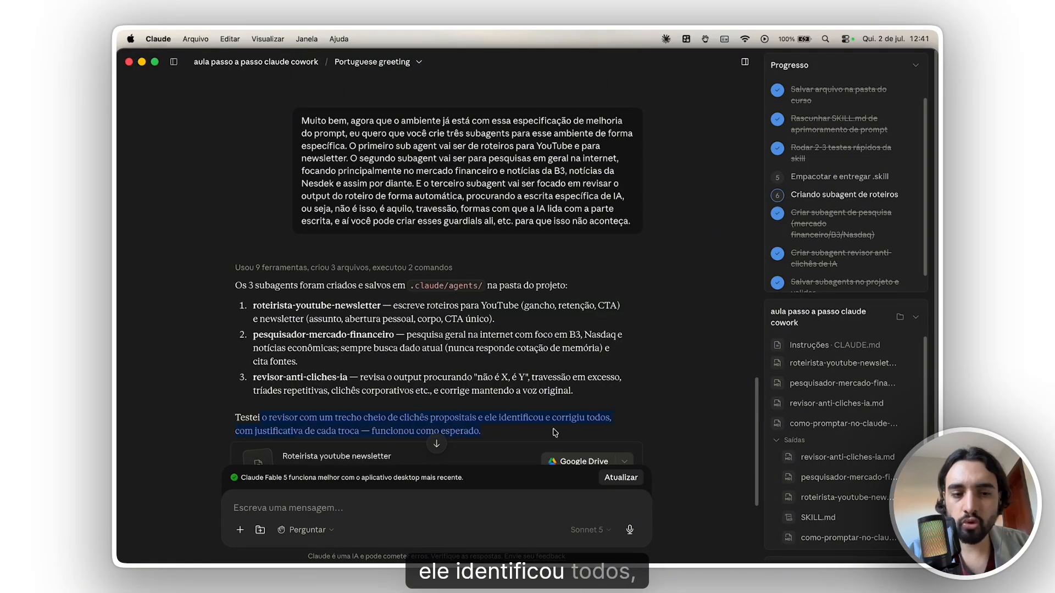
pyautogui.scroll(-1, 484, 383)
pyautogui.click(489, 373)
pyautogui.scroll(-3, 488, 372)
pyautogui.scroll(2, 490, 374)
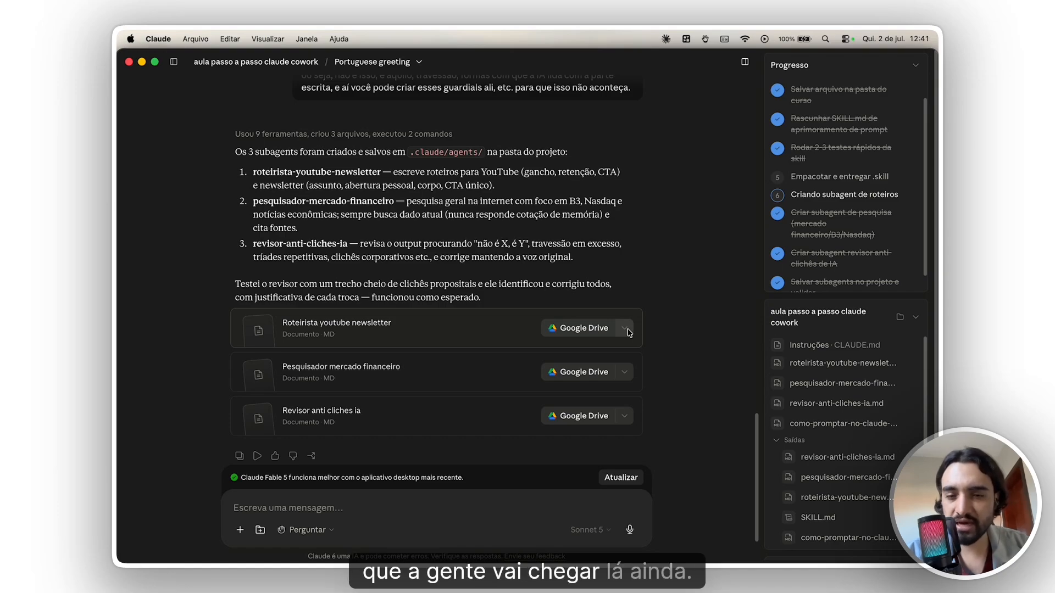
# - Start dictating a new message to Claude describing the complete workflow
pyautogui.click(548, 500)
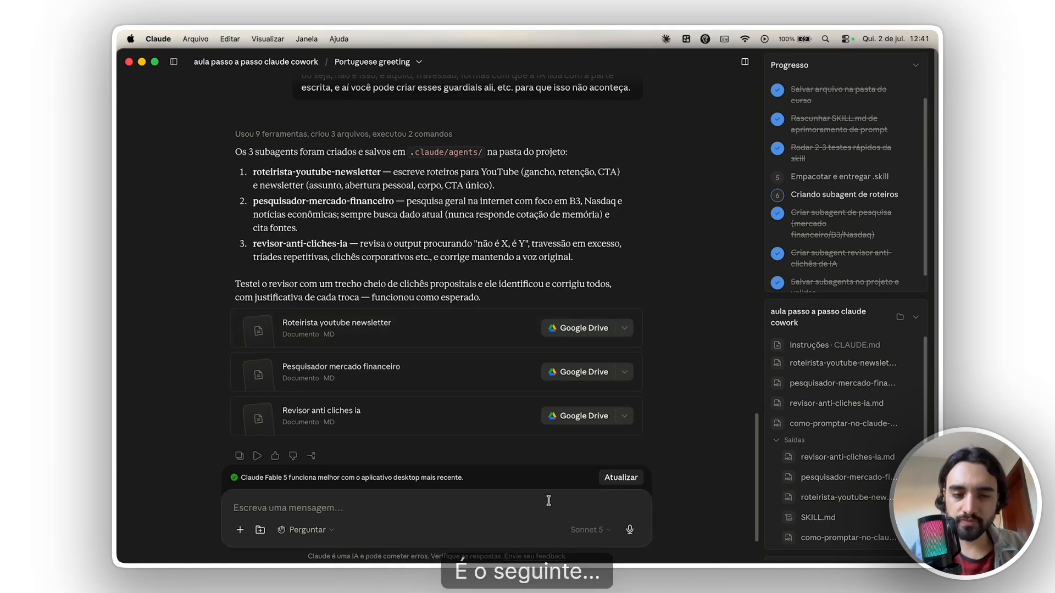
pyautogui.hotkey('alt', 'space')
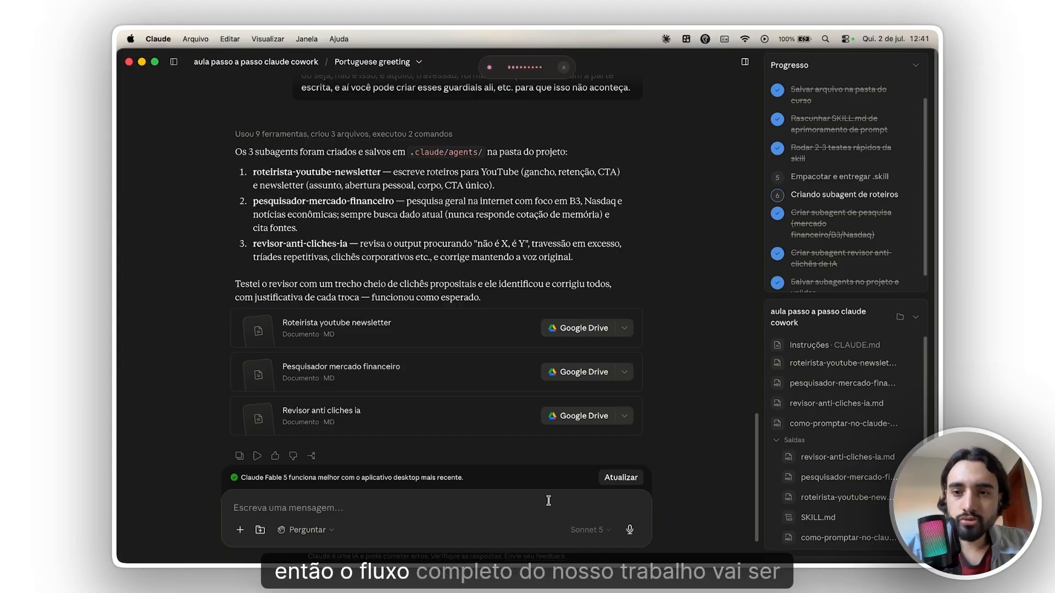
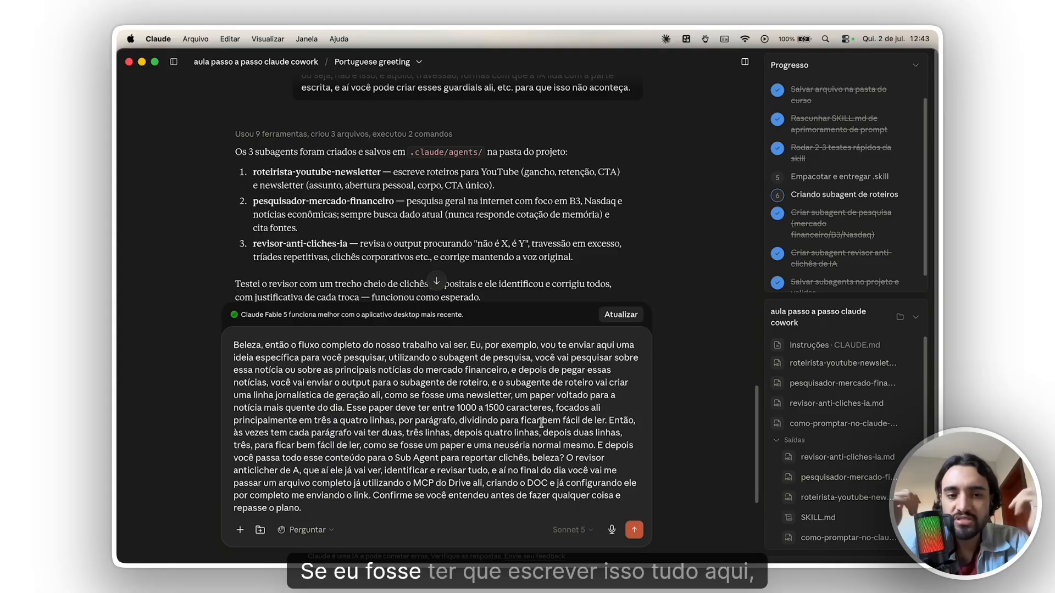
# - Check the dictated workflow description in the message draft and send it to Claude, asking it to confirm its understanding before acting
pyautogui.moveTo(414, 357); pyautogui.dragTo(379, 474)
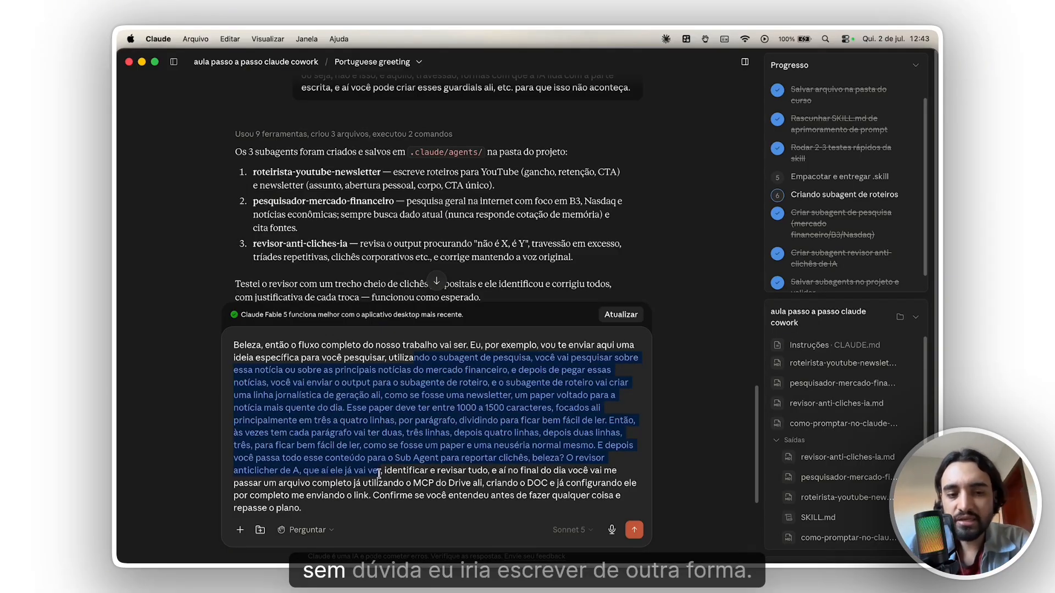
pyautogui.click(559, 492)
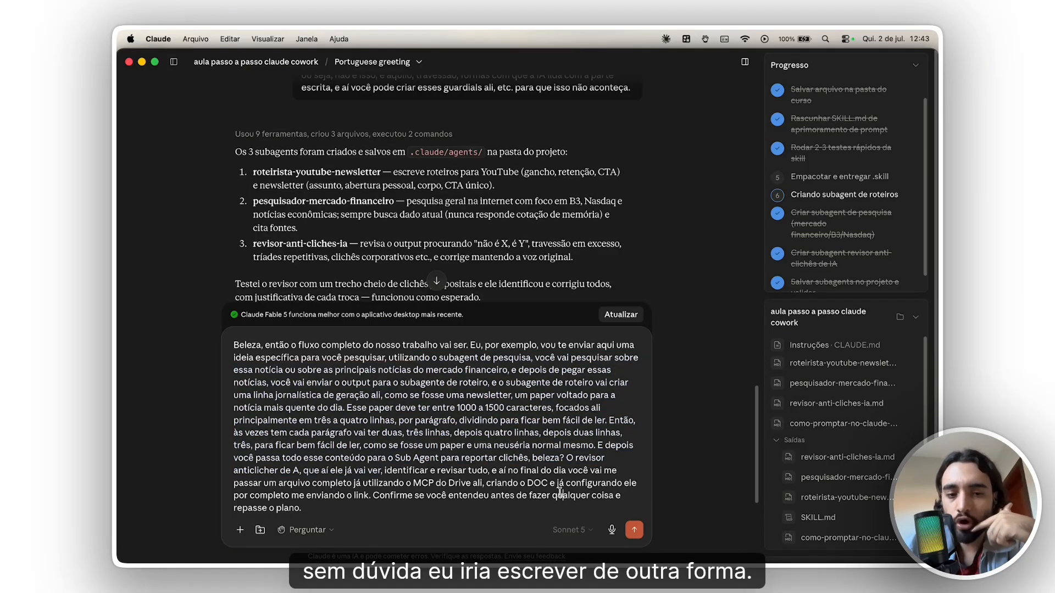
pyautogui.click(635, 530)
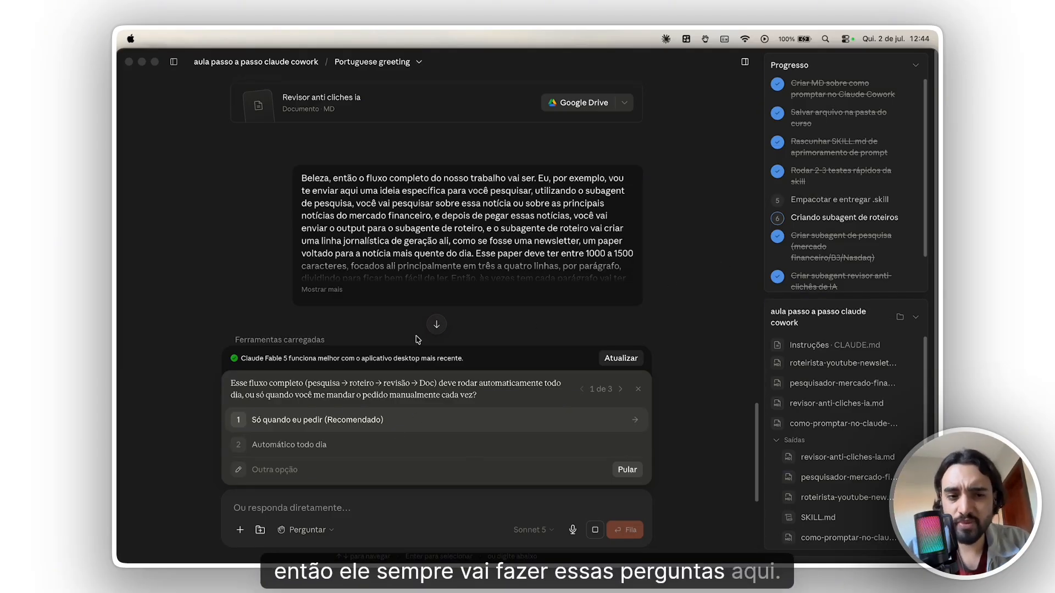
# - Answer Claude's three workflow questions with "Só quando eu pedir", "Padrão privado" and "Sim, com título/manchete"
pyautogui.scroll(-5, 417, 324)
pyautogui.scroll(2, 420, 291)
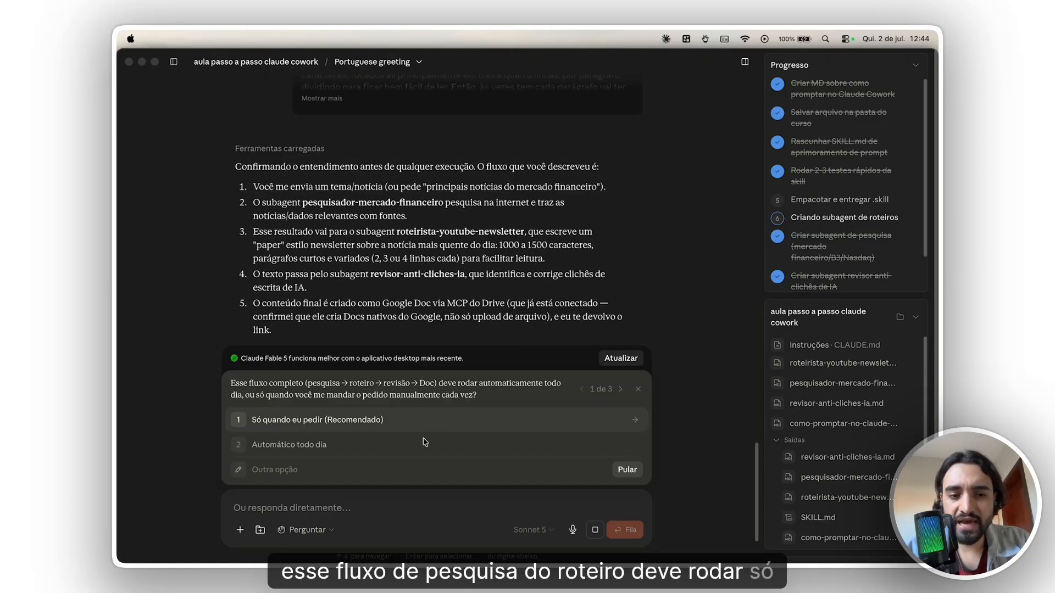
pyautogui.click(291, 435)
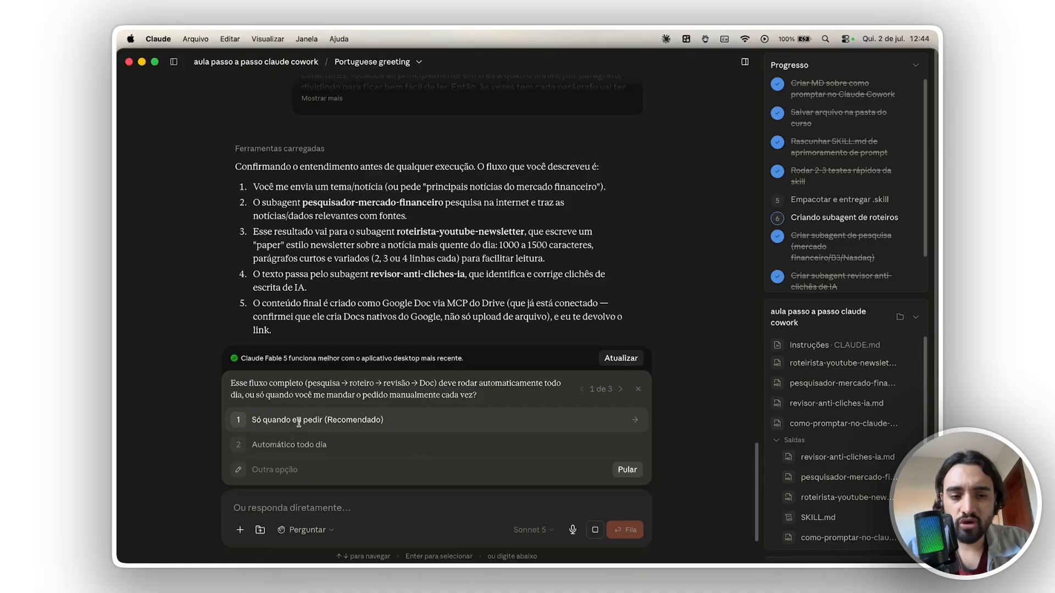
pyautogui.click(575, 422)
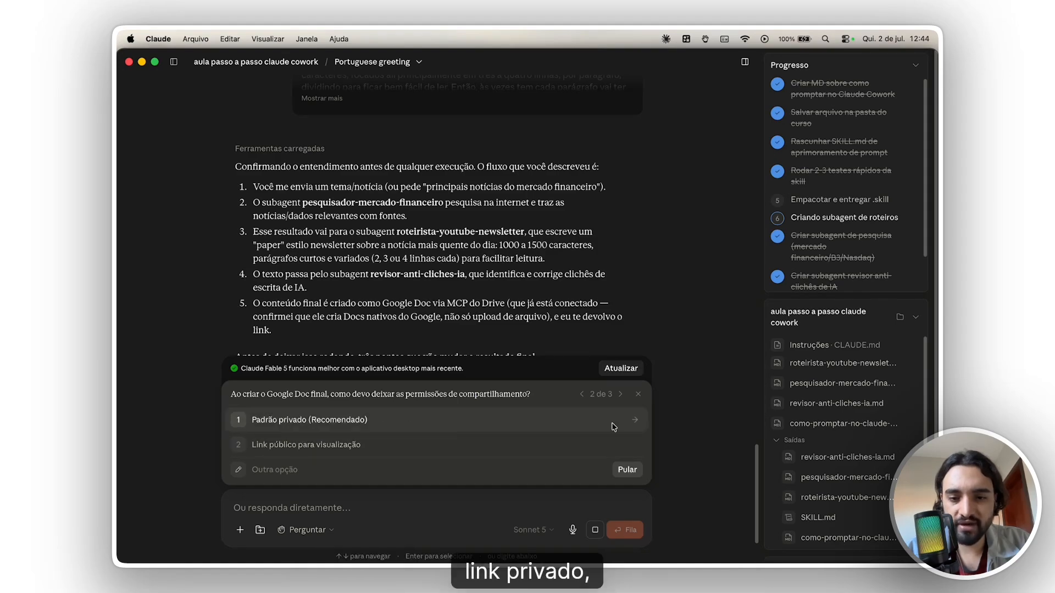
pyautogui.click(632, 423)
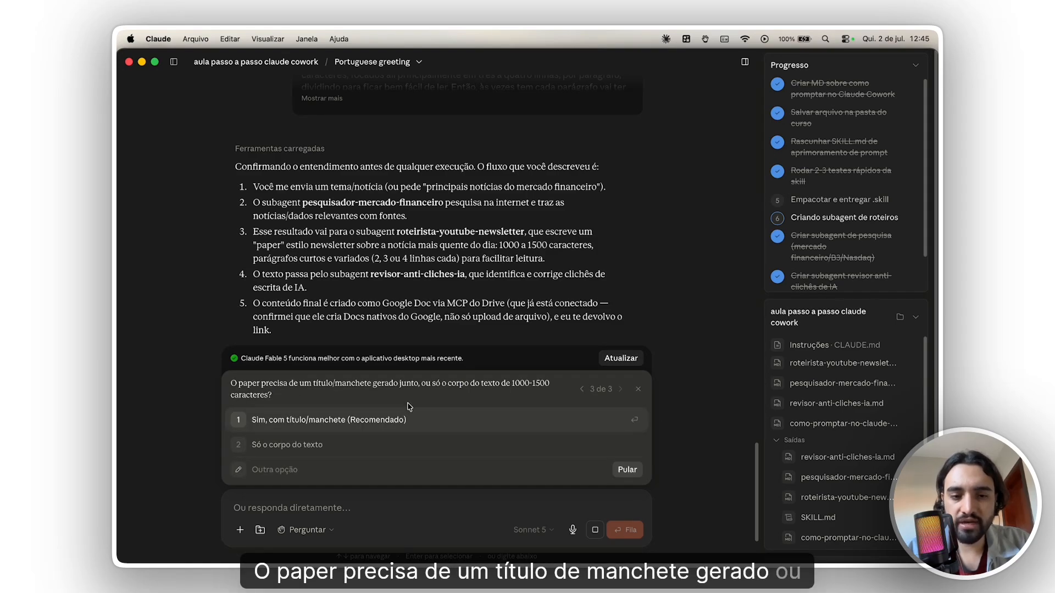
pyautogui.click(375, 425)
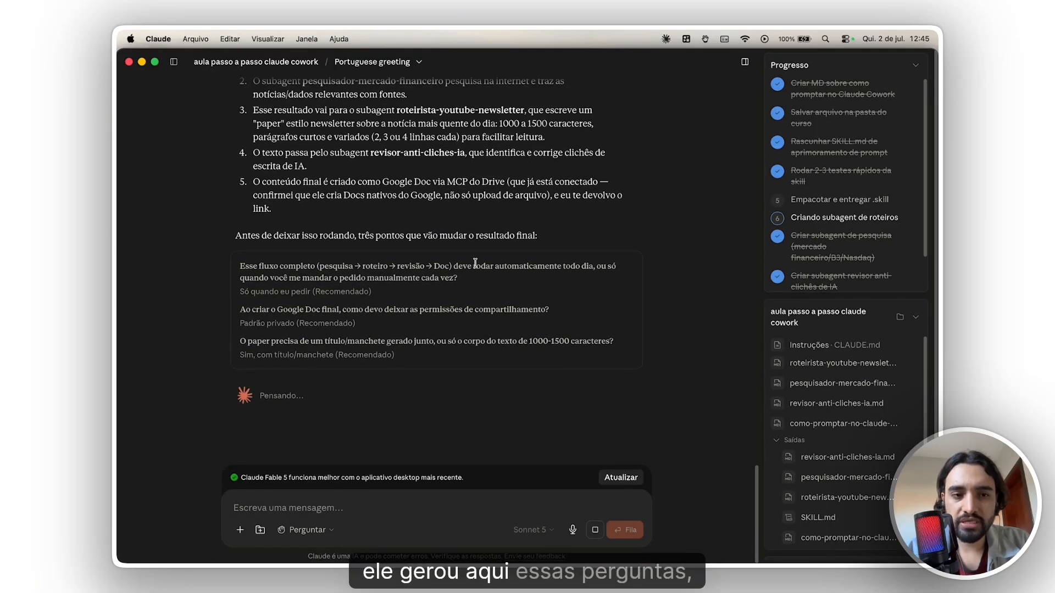
# - Review Claude's five-point restatement of the workflow, from the theme request to the final Google Doc created through the Drive MCP
pyautogui.scroll(1, 513, 303)
pyautogui.moveTo(521, 274); pyautogui.dragTo(451, 246)
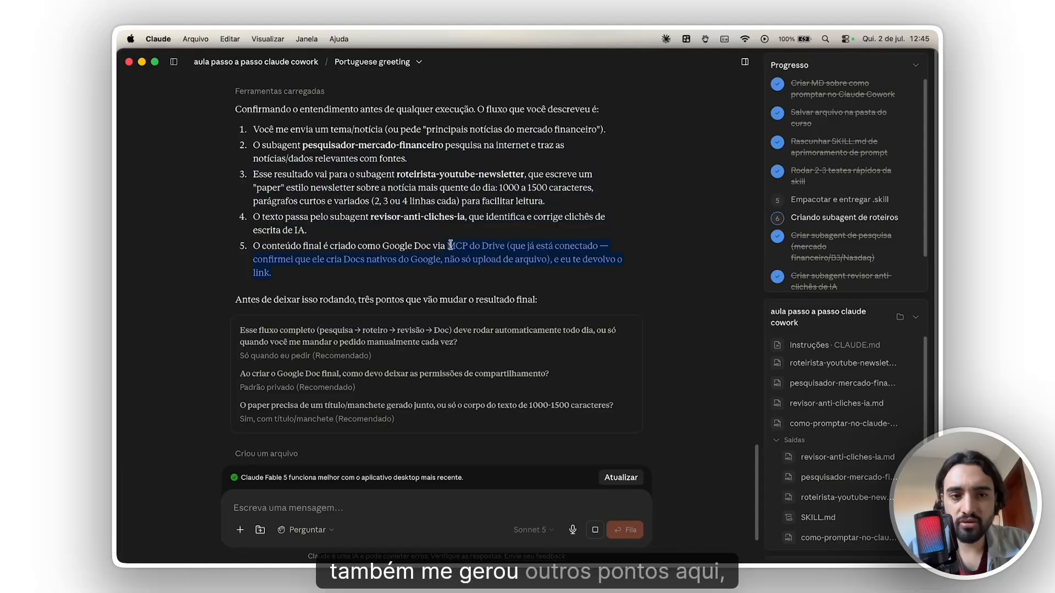
pyautogui.click(466, 256)
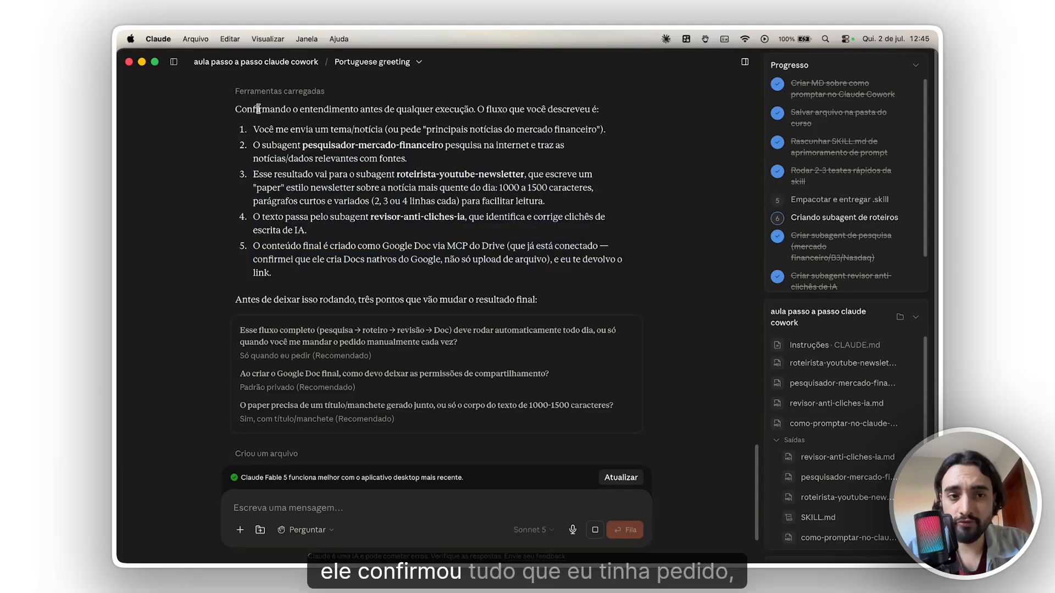
pyautogui.moveTo(259, 109); pyautogui.dragTo(372, 279)
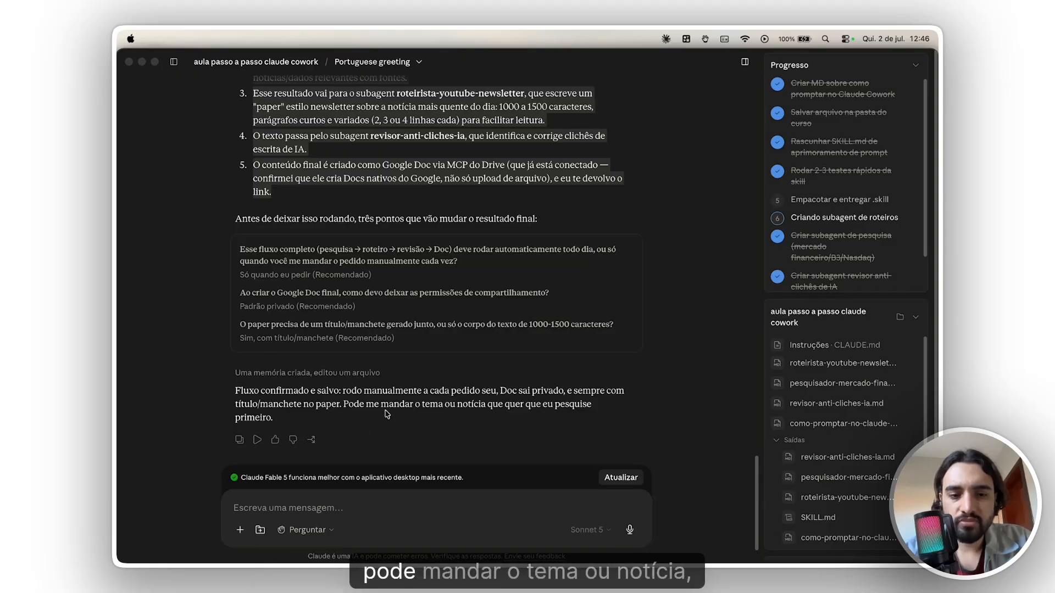
# - Send Claude the message "pode rodar a primeira vez pra gente ver como vai ficar" to run the workflow
pyautogui.click(412, 509)
pyautogui.click(409, 504)
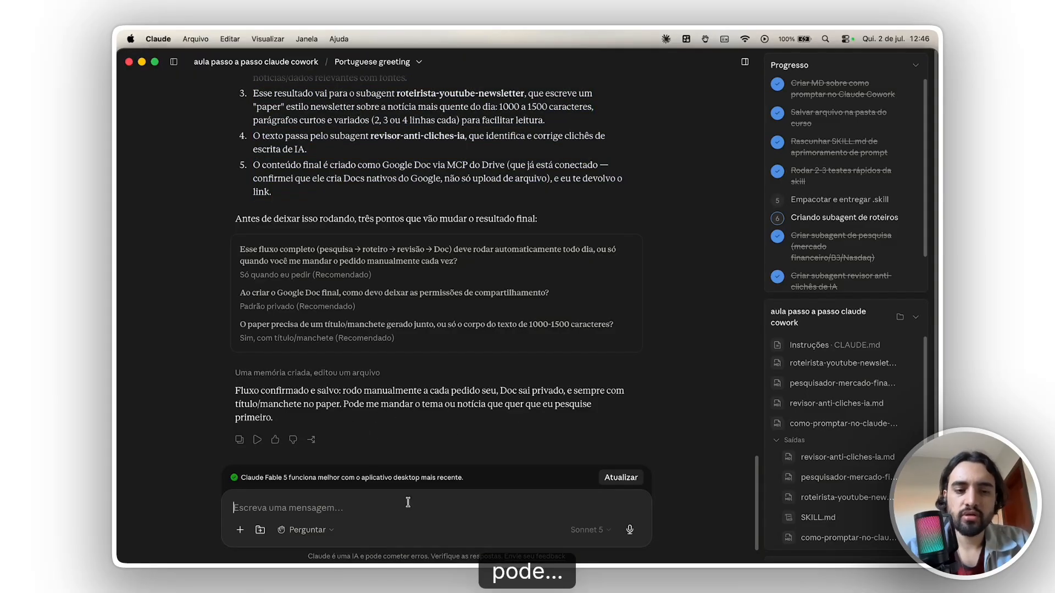
pyautogui.write('pode rodar')
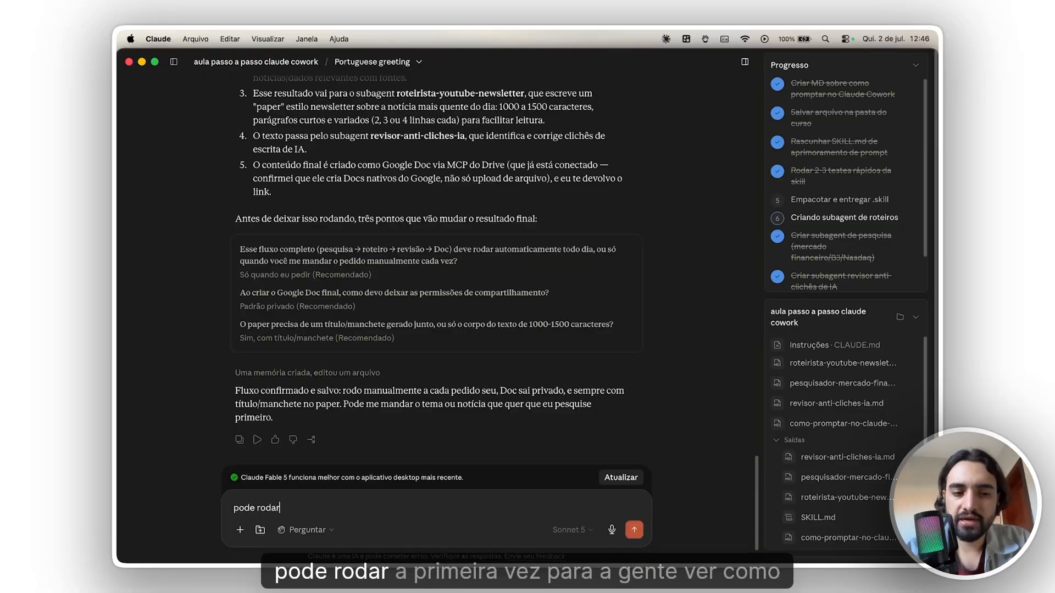
pyautogui.write(' a primeira vez p')
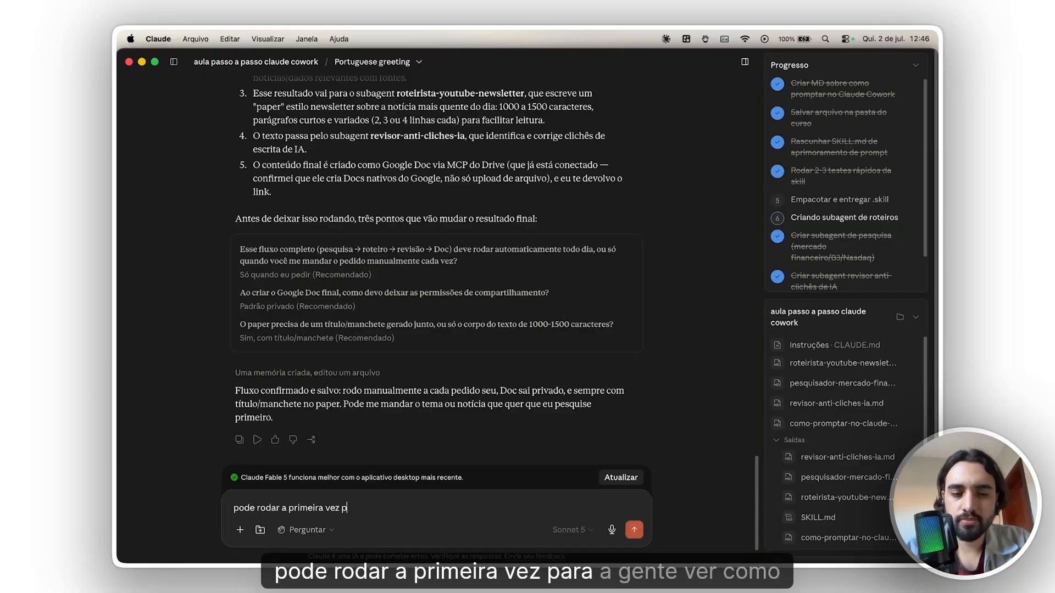
pyautogui.write('ra gente ver como vai ')
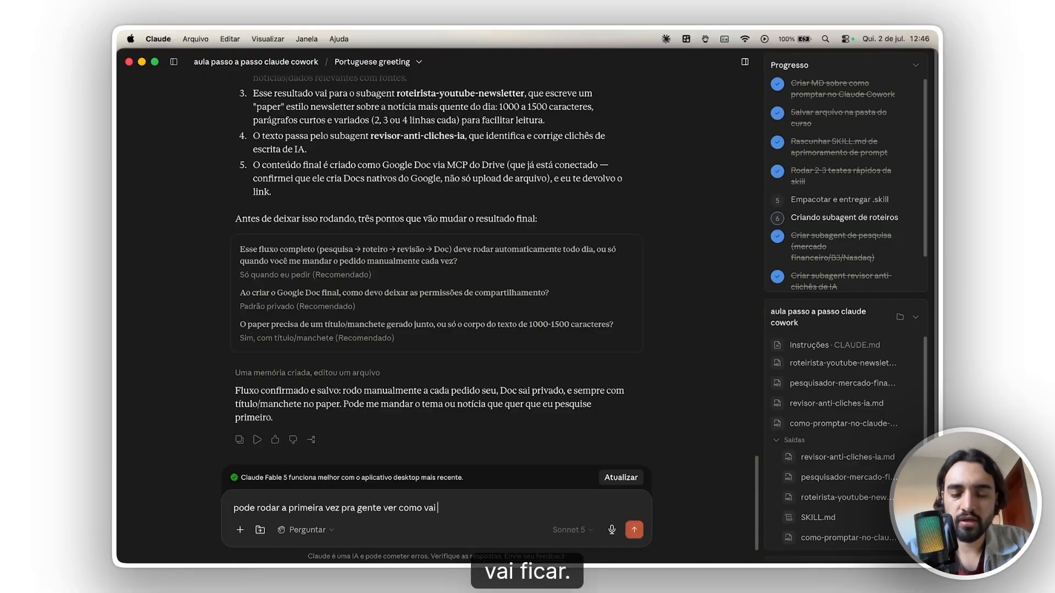
pyautogui.write('ficar')
pyautogui.press('Return')
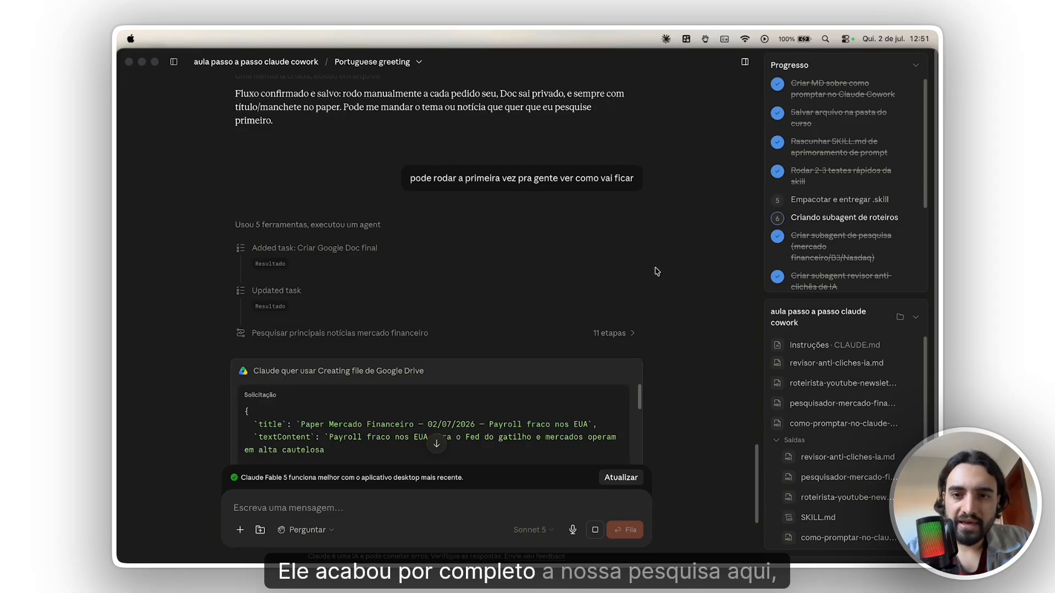
# - Examine Claude's Google Drive file creation request, including the requested action and the paper's opening paragraph
pyautogui.scroll(-5, 544, 319)
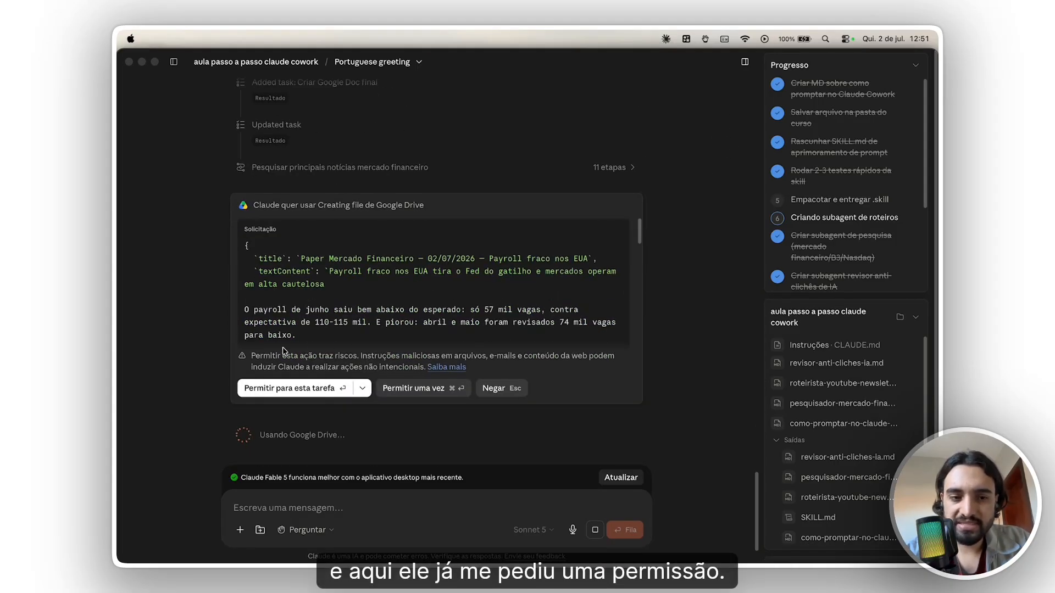
pyautogui.click(254, 317)
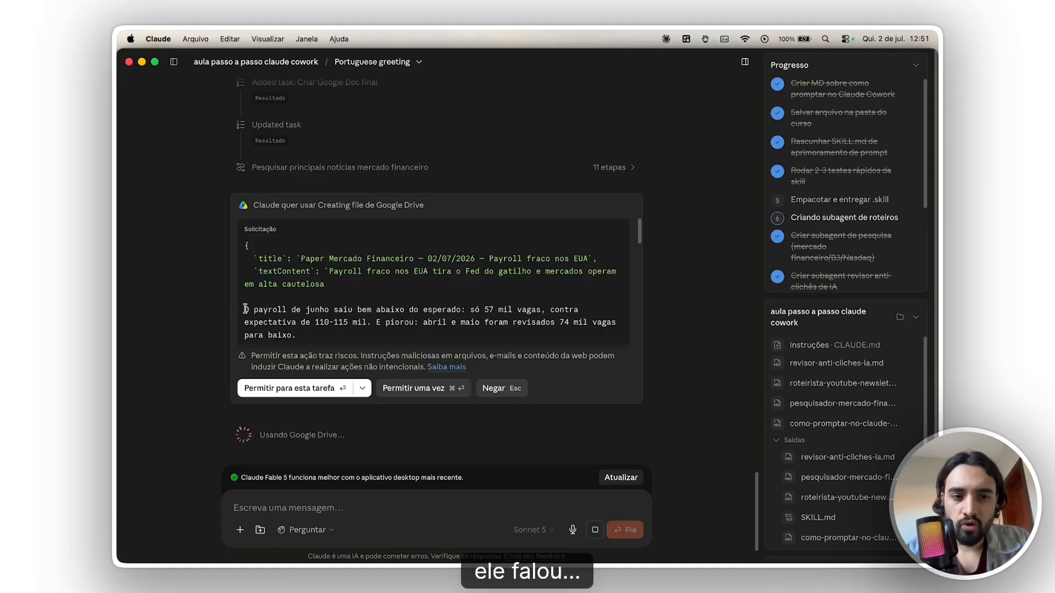
pyautogui.moveTo(246, 309); pyautogui.dragTo(445, 334)
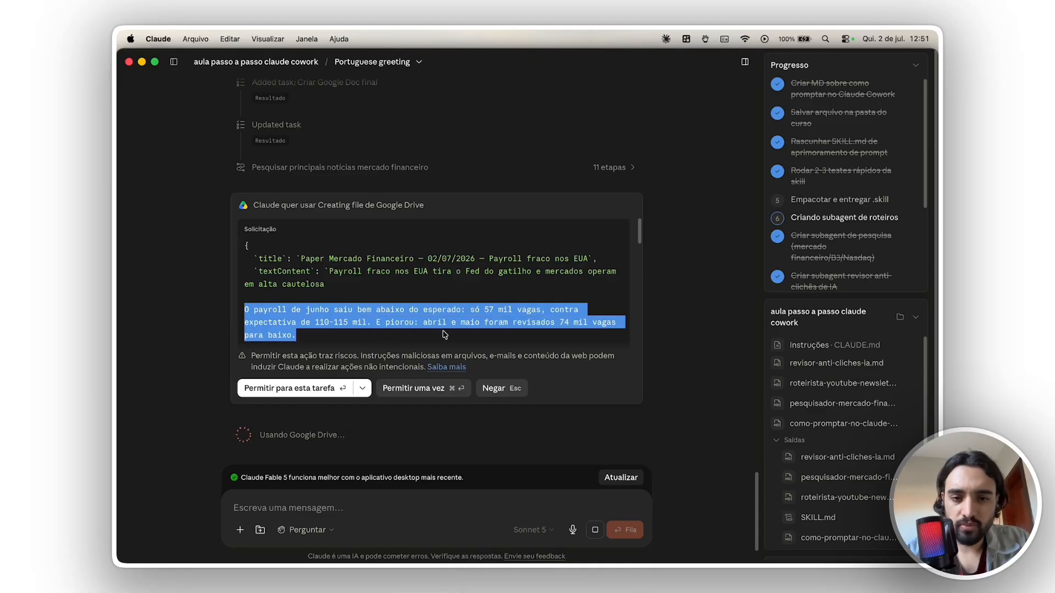
pyautogui.click(532, 326)
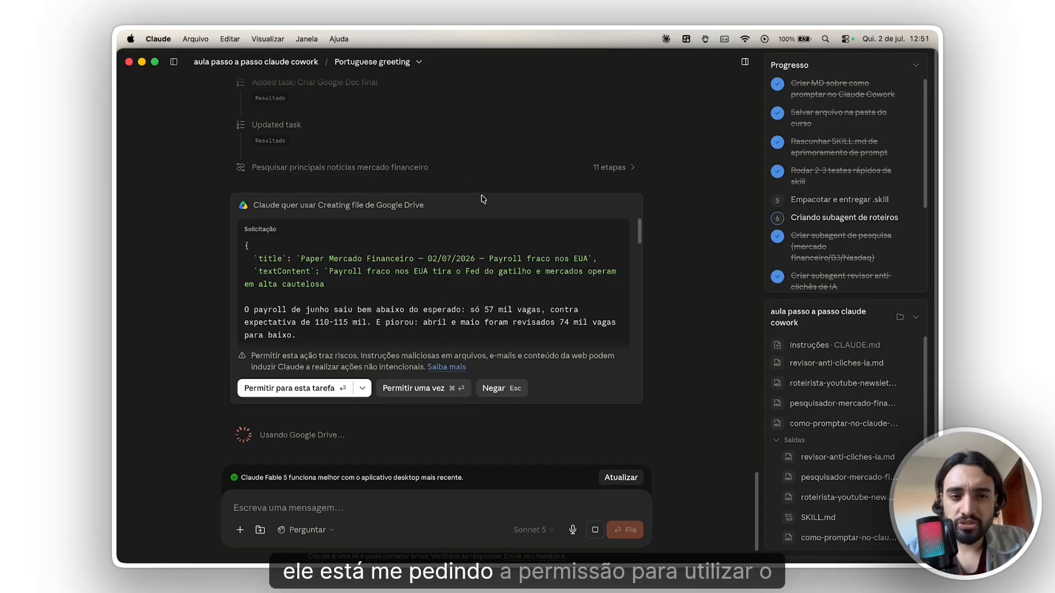
pyautogui.moveTo(249, 205); pyautogui.dragTo(464, 210)
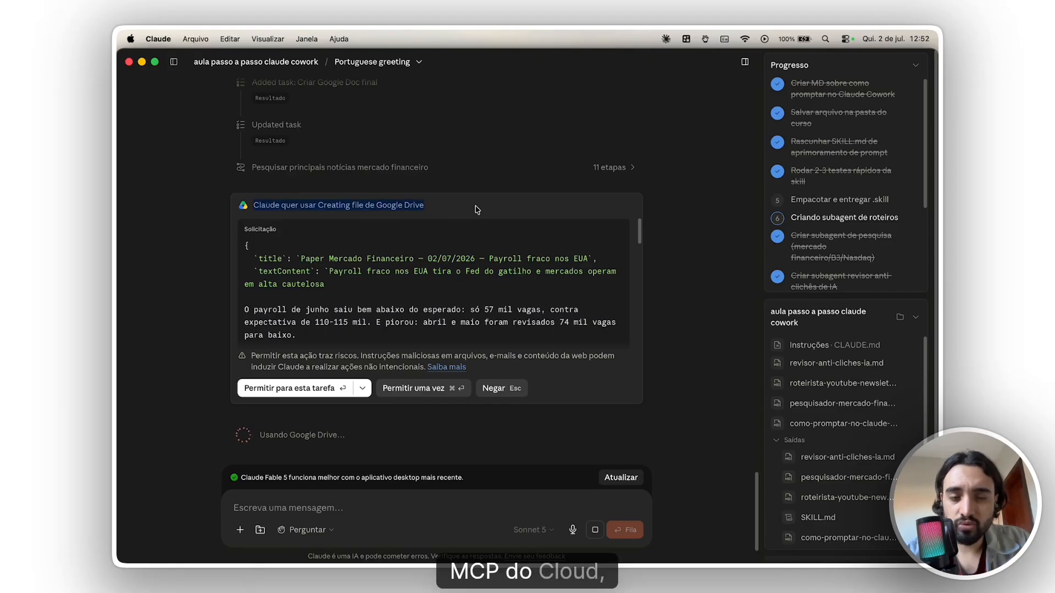
pyautogui.click(476, 210)
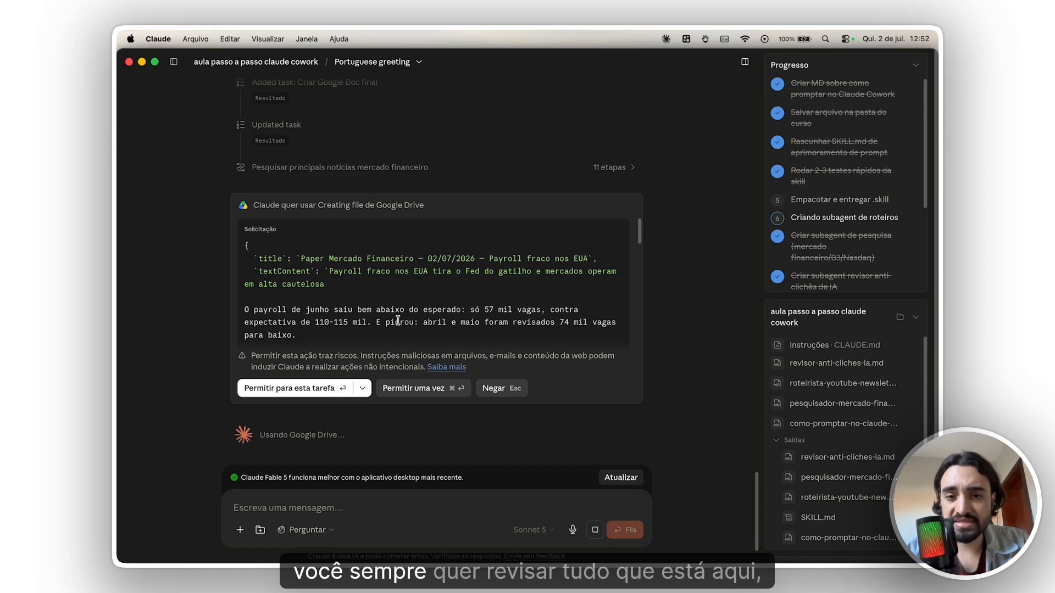
# - Check the remaining request content through to the source list and allow the Google Drive file creation for this task
pyautogui.scroll(-10, 384, 307)
pyautogui.scroll(-5, 399, 326)
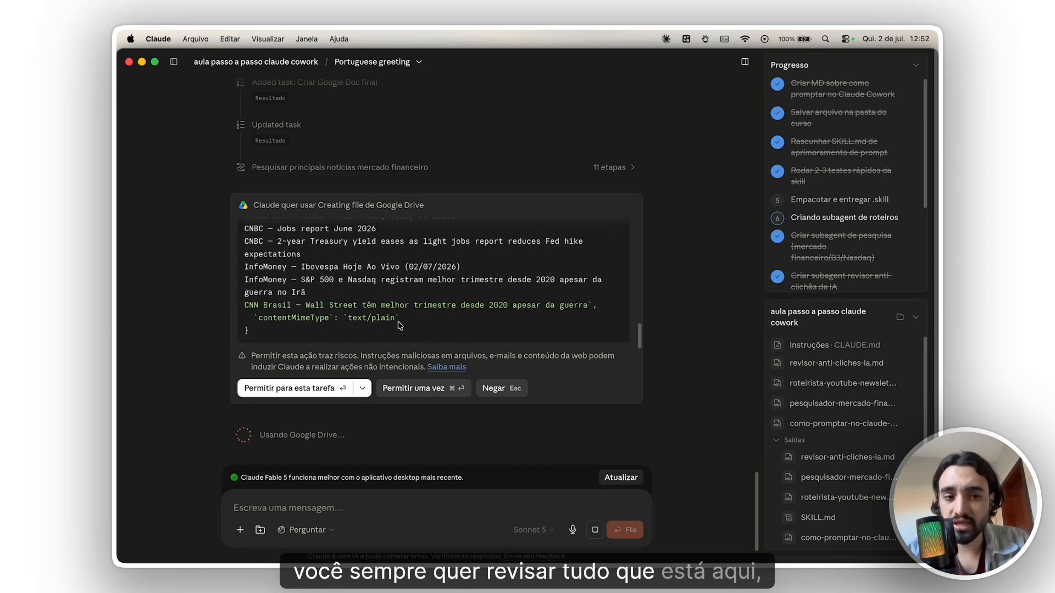
pyautogui.scroll(-1, 399, 325)
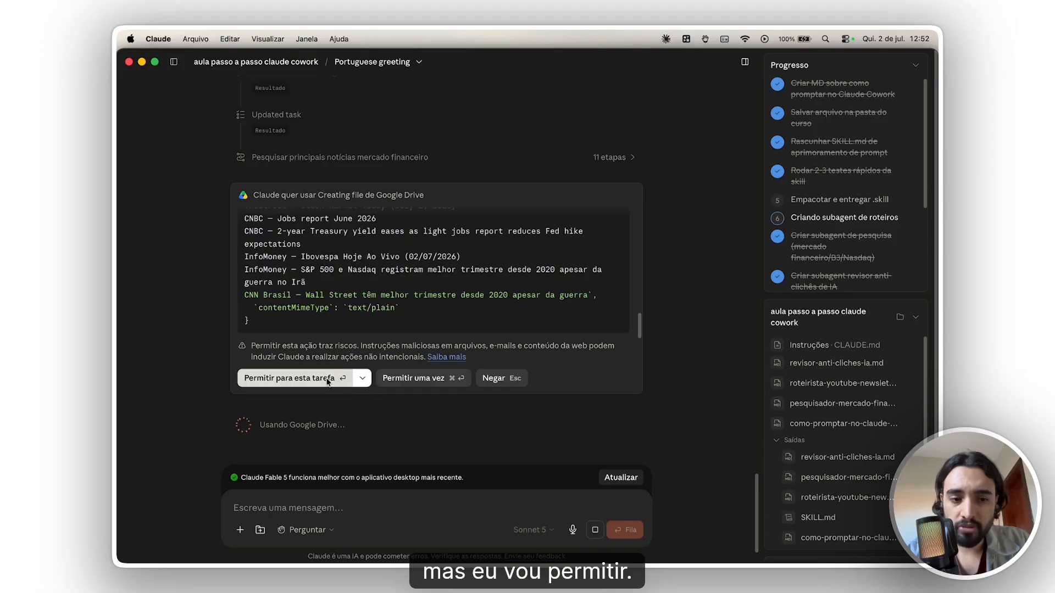
pyautogui.click(291, 378)
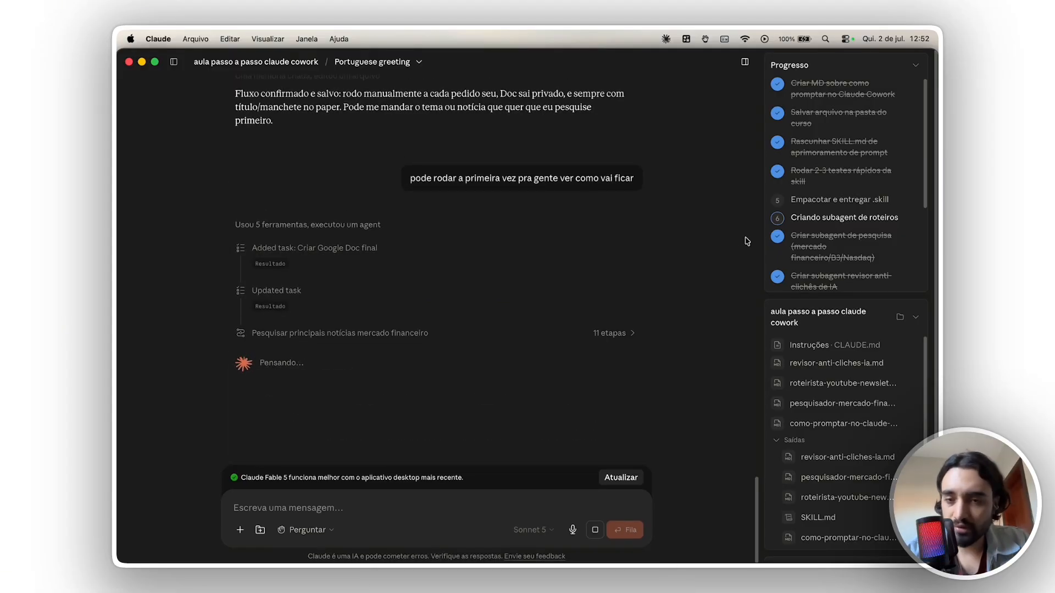
pyautogui.press('Return')
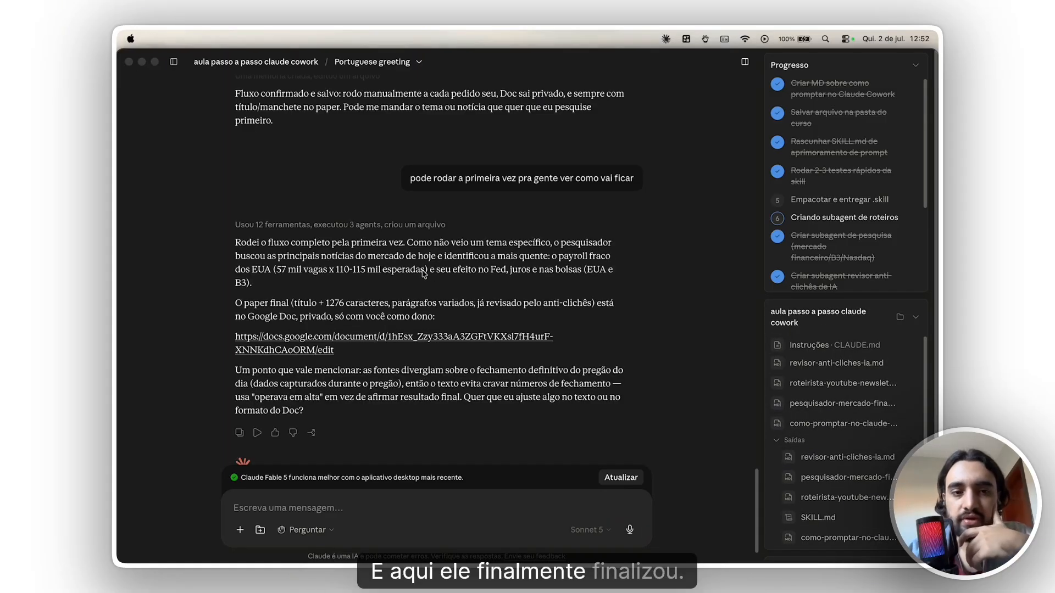
# - Read Claude's summary of the first workflow run and open the linked Google Doc in the browser, accepting the external link
pyautogui.click(328, 246)
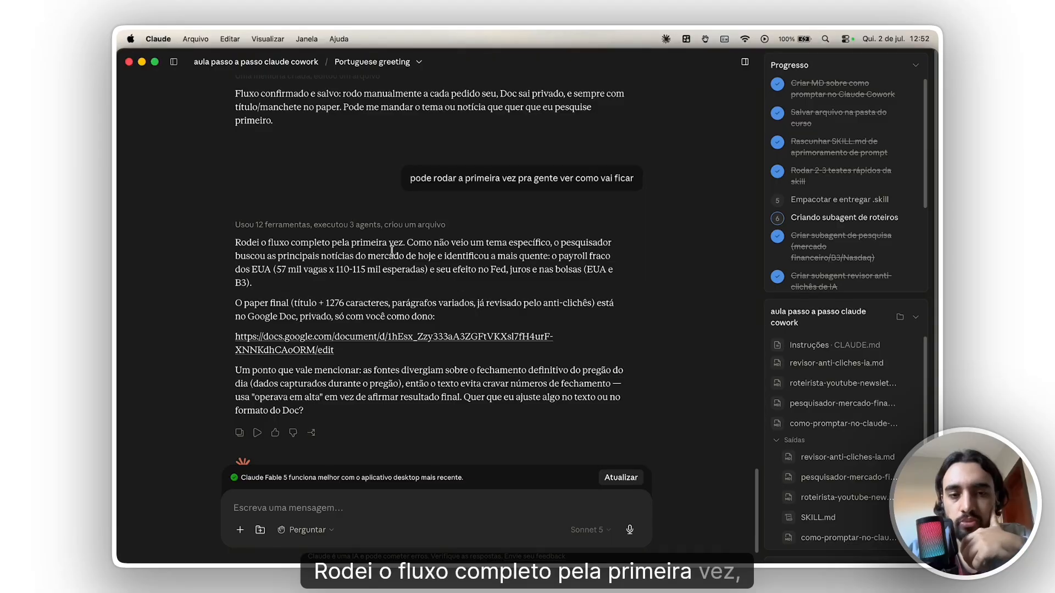
pyautogui.moveTo(406, 243); pyautogui.dragTo(539, 257)
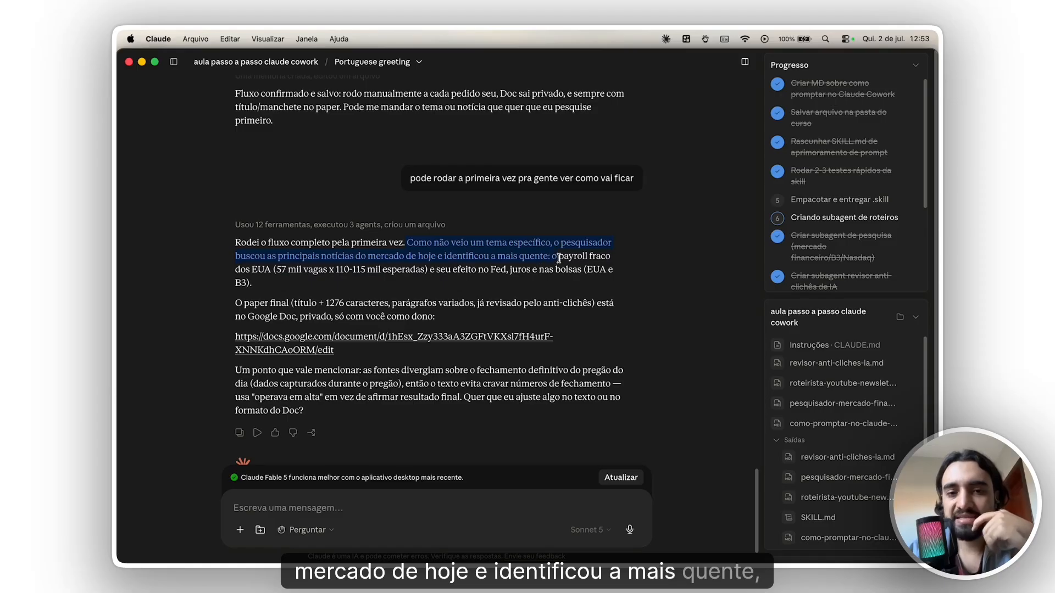
pyautogui.moveTo(558, 258); pyautogui.dragTo(607, 281)
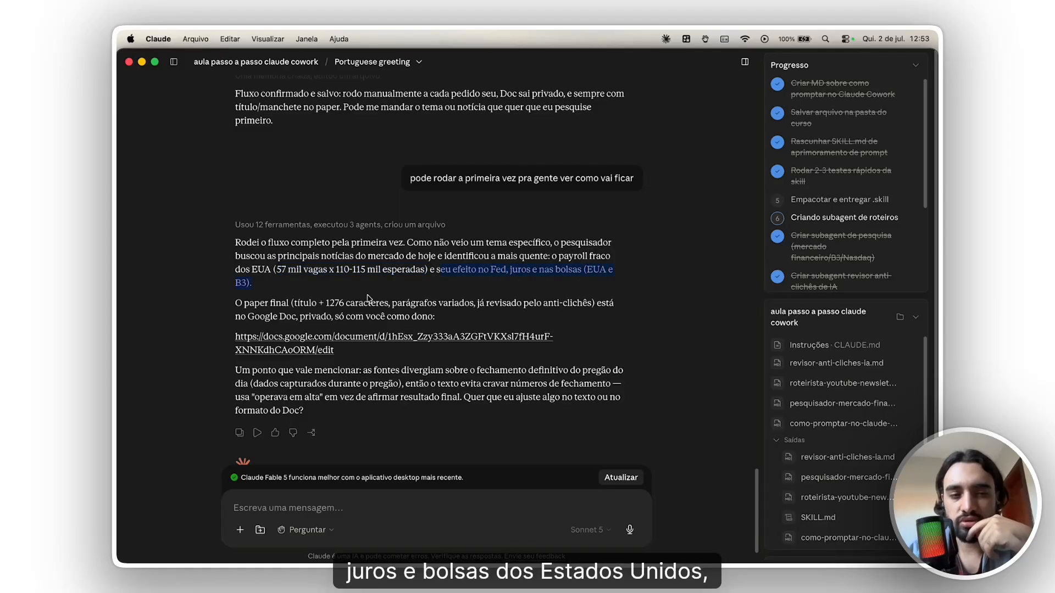
pyautogui.click(313, 307)
pyautogui.click(328, 351)
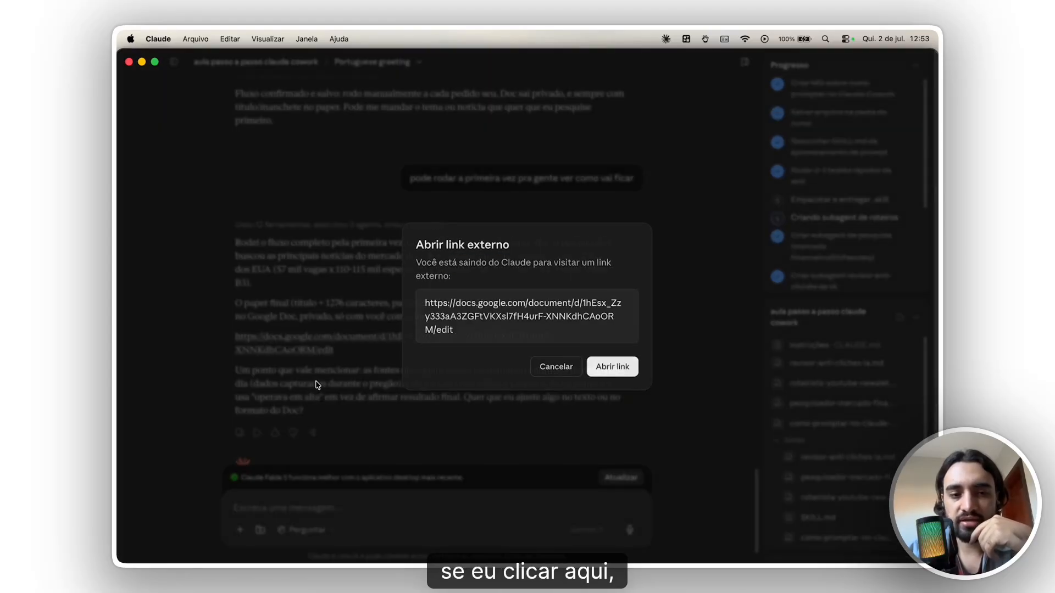
pyautogui.click(599, 368)
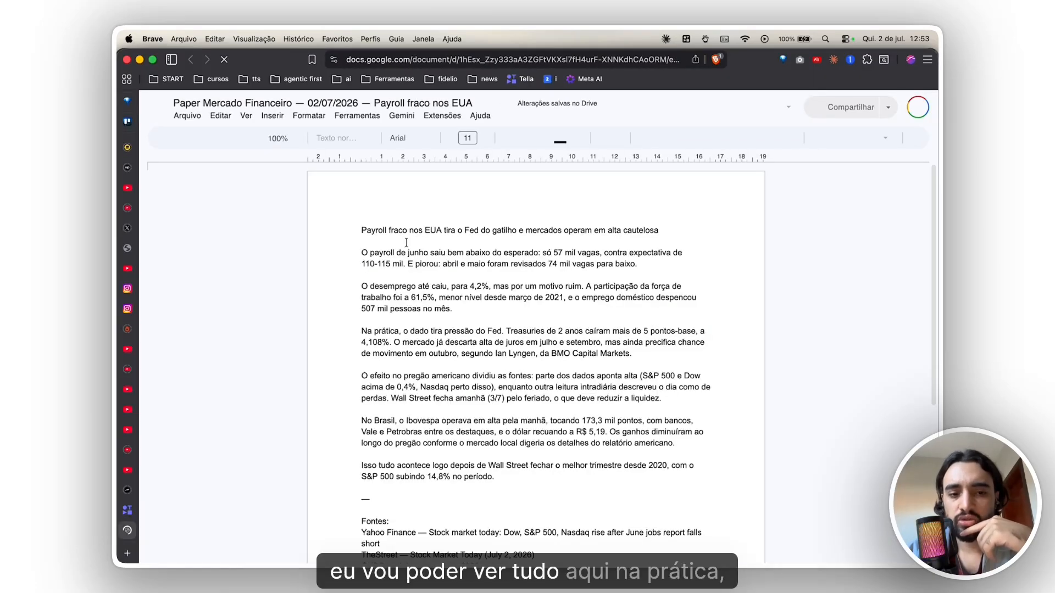
# - Examine the generated market paper in Google Docs, covering its headline, body paragraphs and the list under Fontes
pyautogui.moveTo(367, 219); pyautogui.dragTo(498, 478)
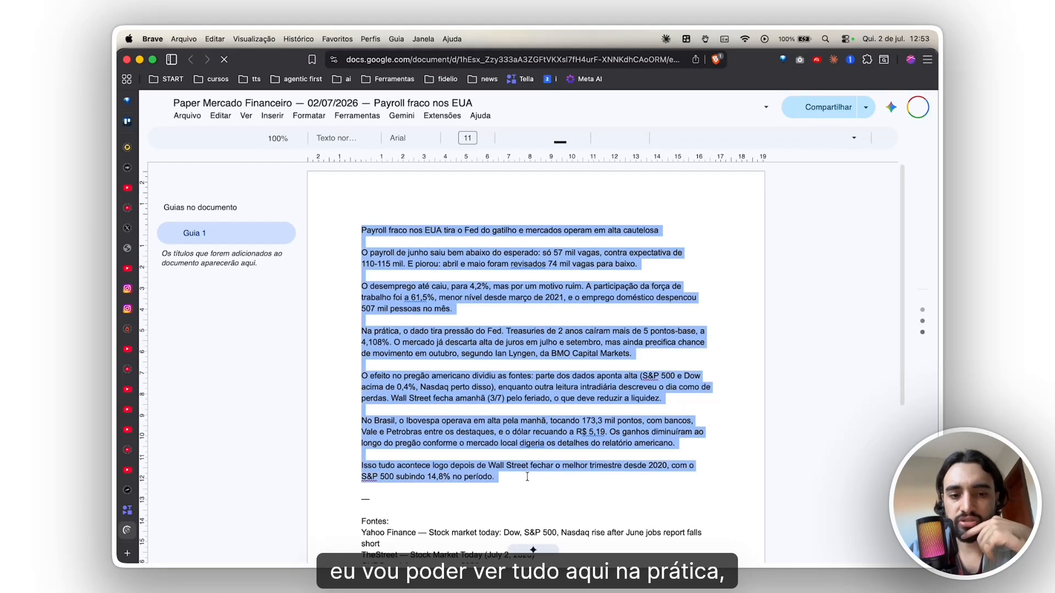
pyautogui.scroll(-2, 383, 320)
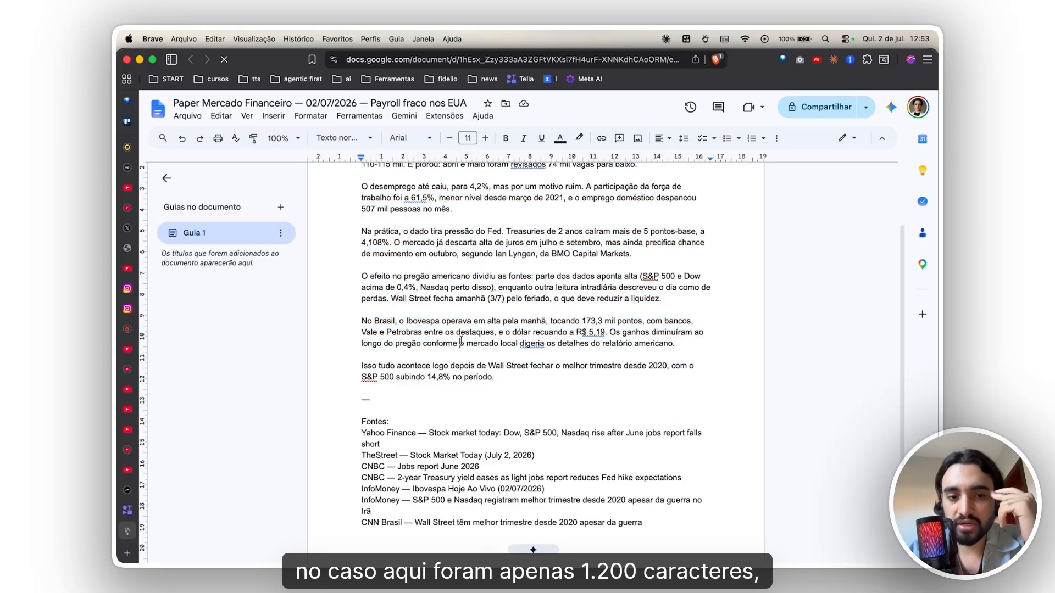
pyautogui.scroll(-3, 464, 346)
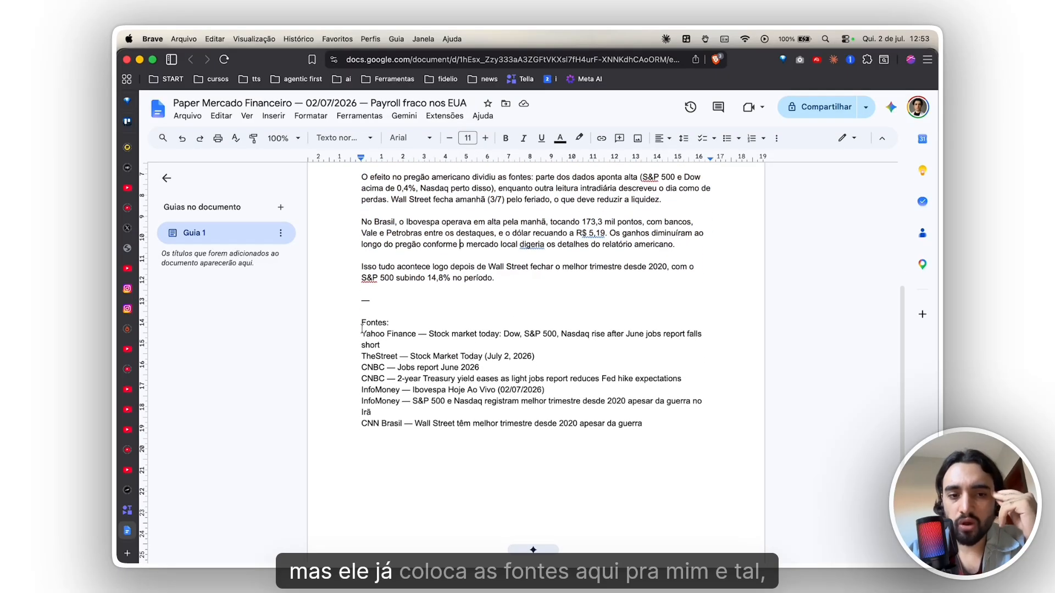
pyautogui.moveTo(362, 328); pyautogui.dragTo(644, 425)
pyautogui.scroll(4, 549, 385)
pyautogui.click(544, 354)
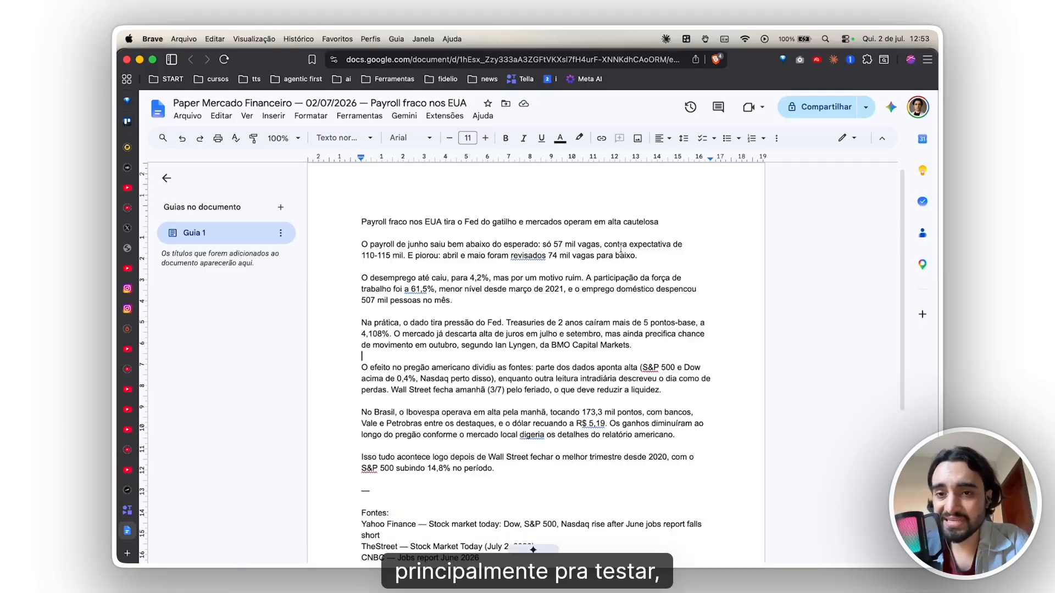
# - Reread the market paper in Google Docs, highlighting the headline and the payroll and unemployment paragraphs, down to the Fontes list
pyautogui.press('super+Tab')
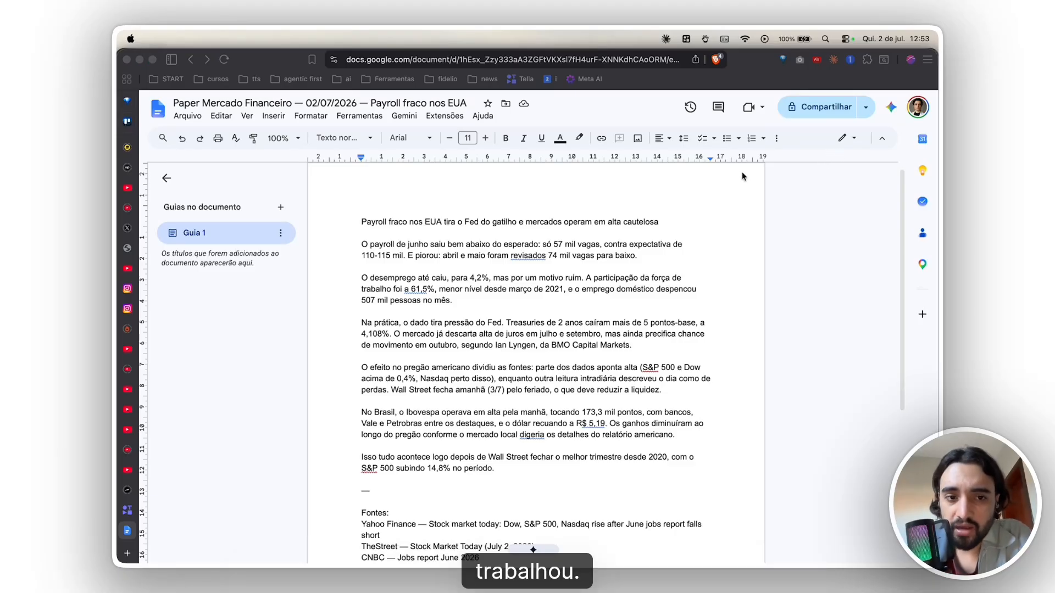
pyautogui.click(413, 235)
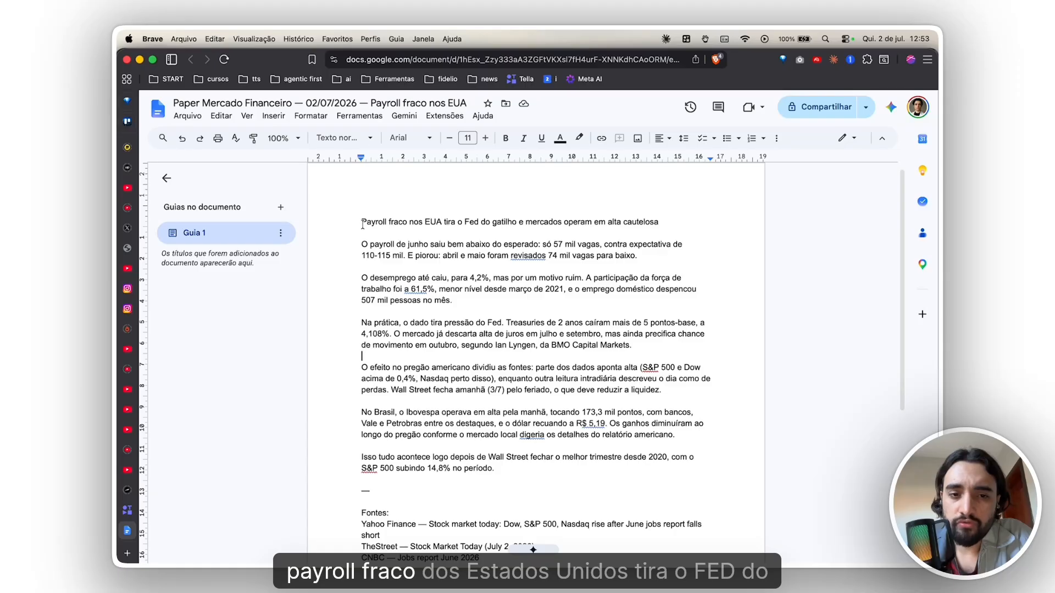
pyautogui.moveTo(366, 222); pyautogui.dragTo(664, 223)
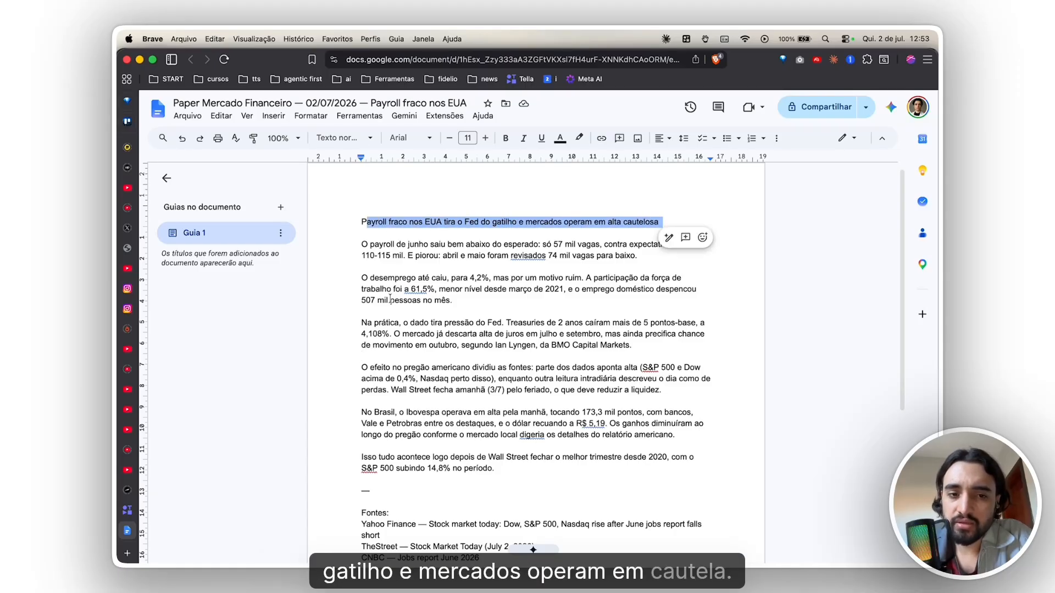
pyautogui.click(361, 244)
pyautogui.moveTo(361, 245); pyautogui.dragTo(637, 257)
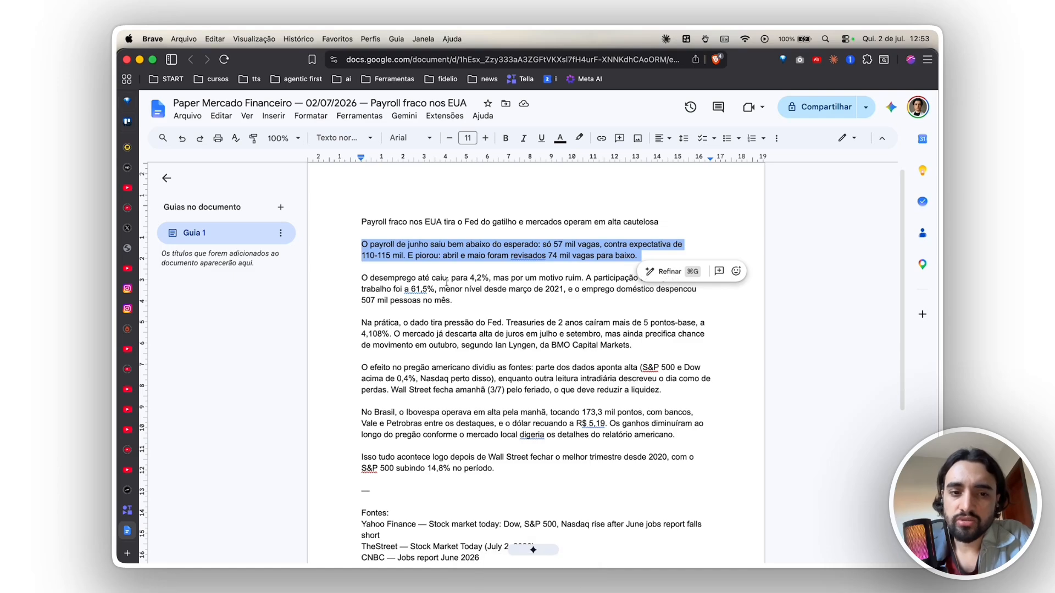
pyautogui.moveTo(425, 278); pyautogui.dragTo(460, 347)
pyautogui.scroll(-2, 454, 279)
pyautogui.click(459, 347)
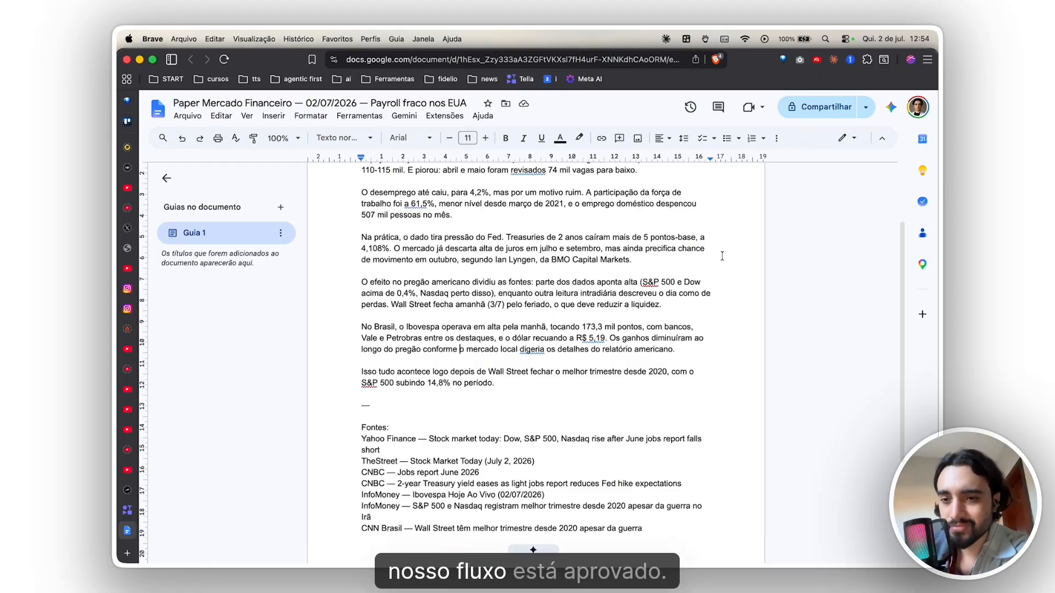
# - Return to the Claude conversation and dictate a request for two-page papers and a document explaining MCP and which connectors suit this project
pyautogui.press('super+Tab')
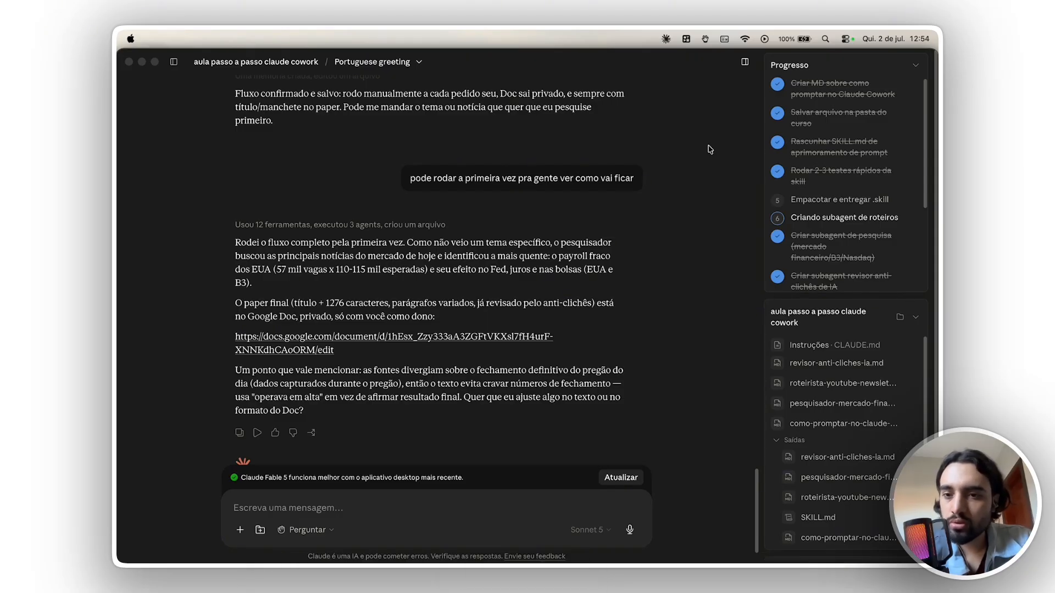
pyautogui.scroll(-3, 816, 247)
pyautogui.scroll(-2, 816, 247)
pyautogui.scroll(4, 821, 245)
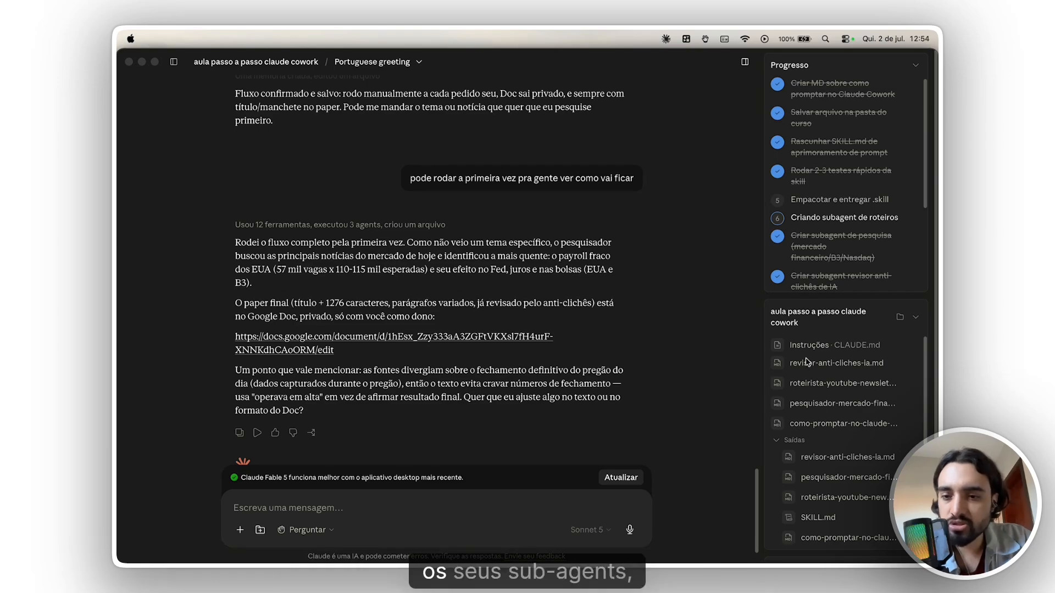
pyautogui.scroll(-2, 806, 367)
pyautogui.scroll(2, 806, 367)
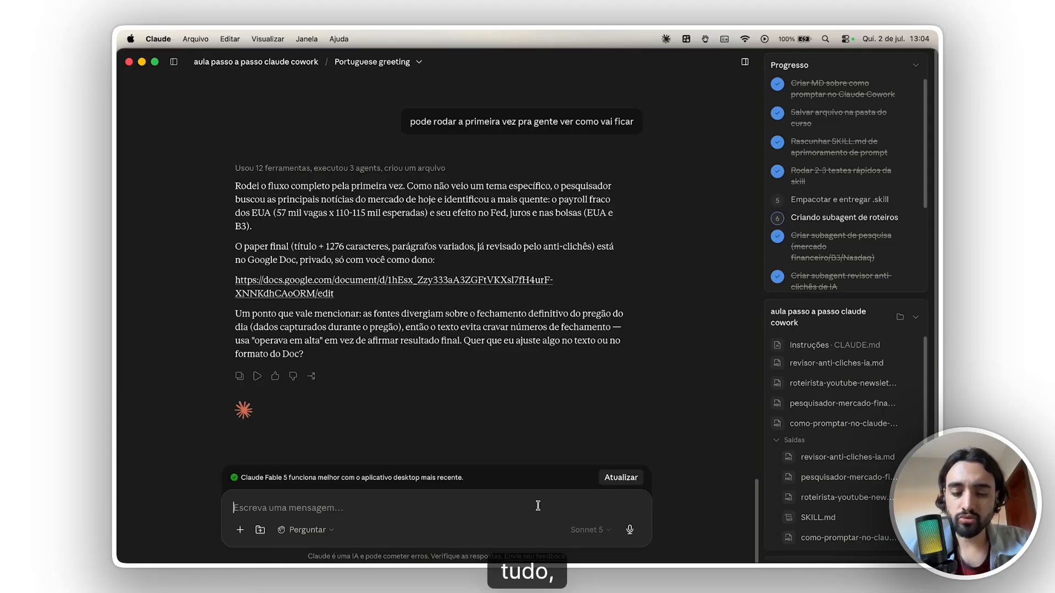
pyautogui.hotkey('alt', 'space')
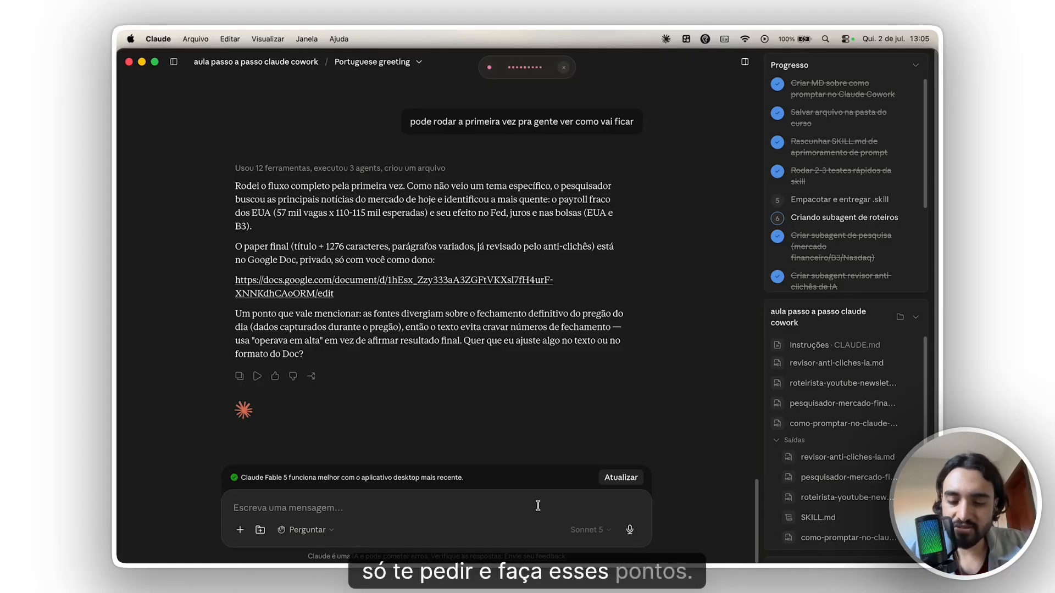
pyautogui.hotkey('alt', 'space')
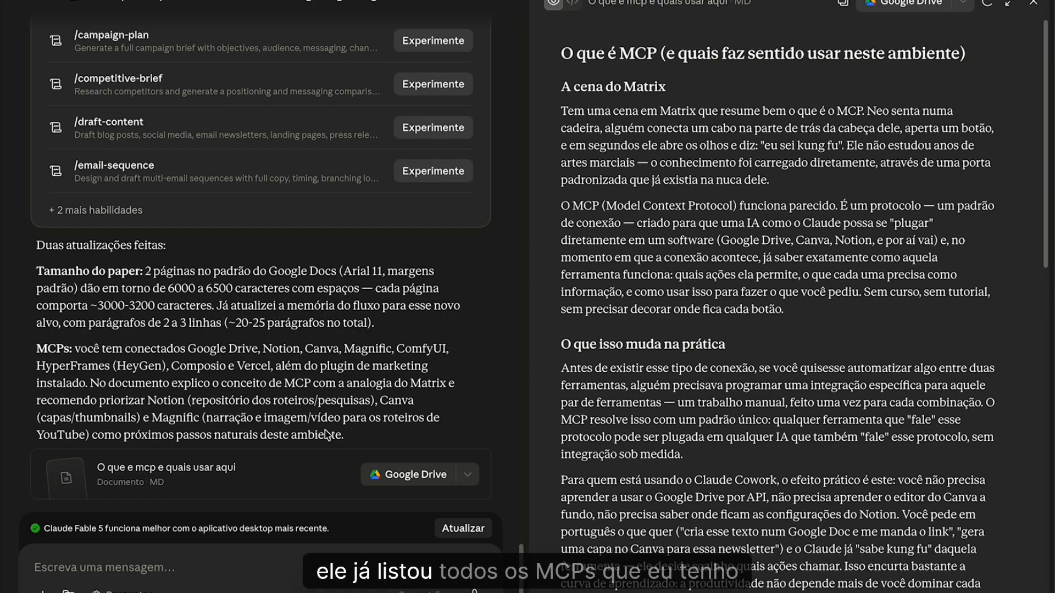
# - Review the connectors listed in Claude's response, the Marketing plugin's skills and the summary of the two updates
pyautogui.scroll(10, 342, 417)
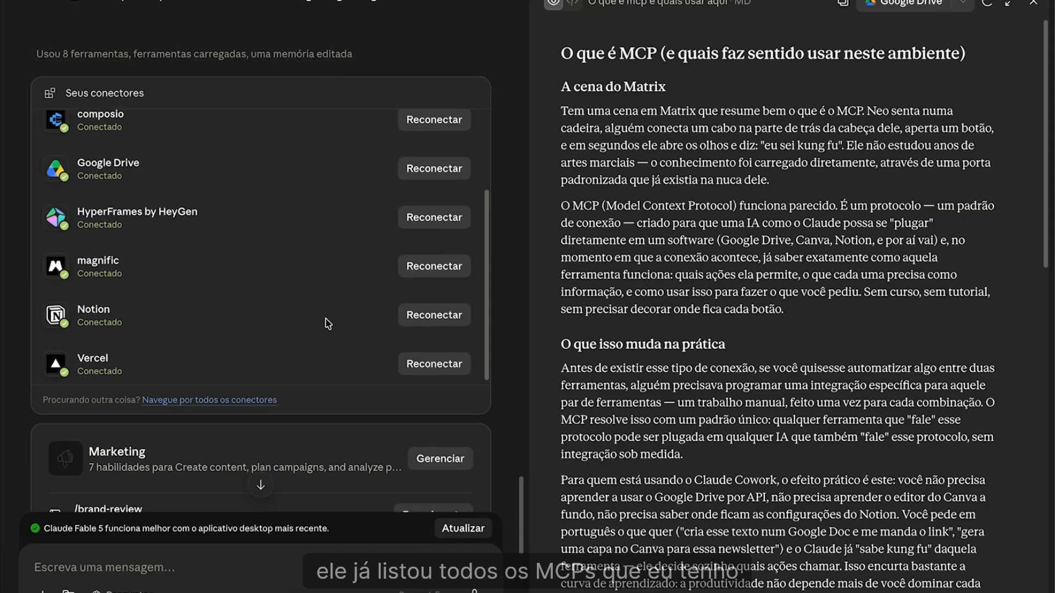
pyautogui.scroll(3, 336, 316)
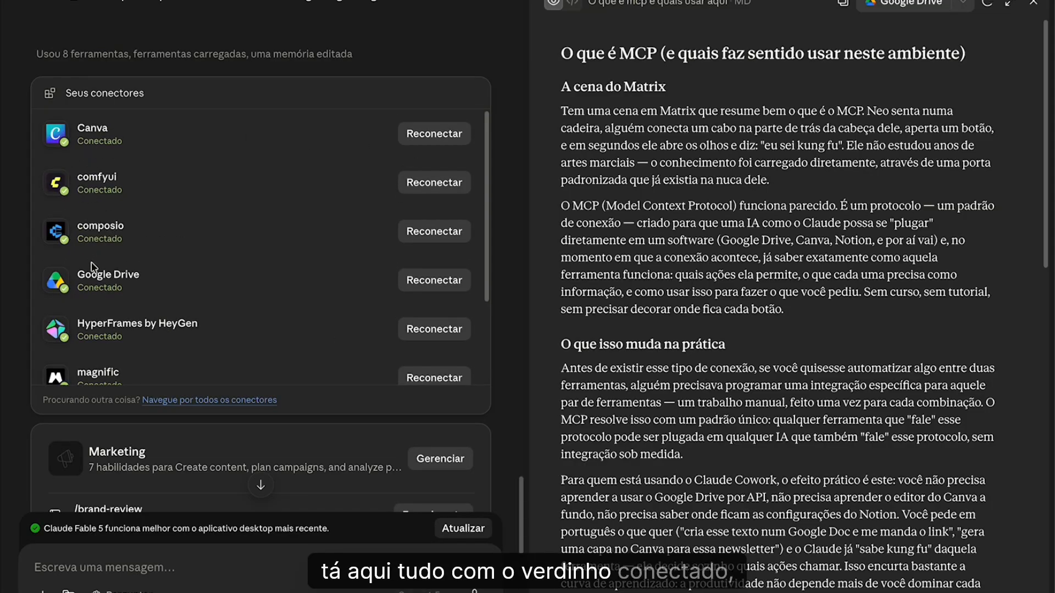
pyautogui.scroll(-3, 112, 247)
pyautogui.scroll(-2, 117, 256)
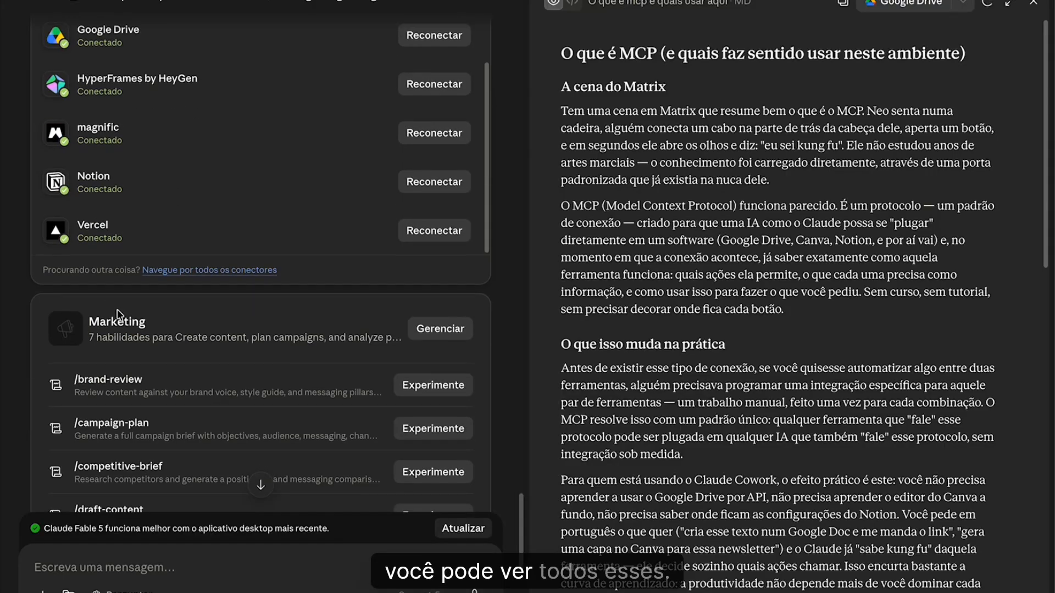
pyautogui.scroll(-5, 207, 297)
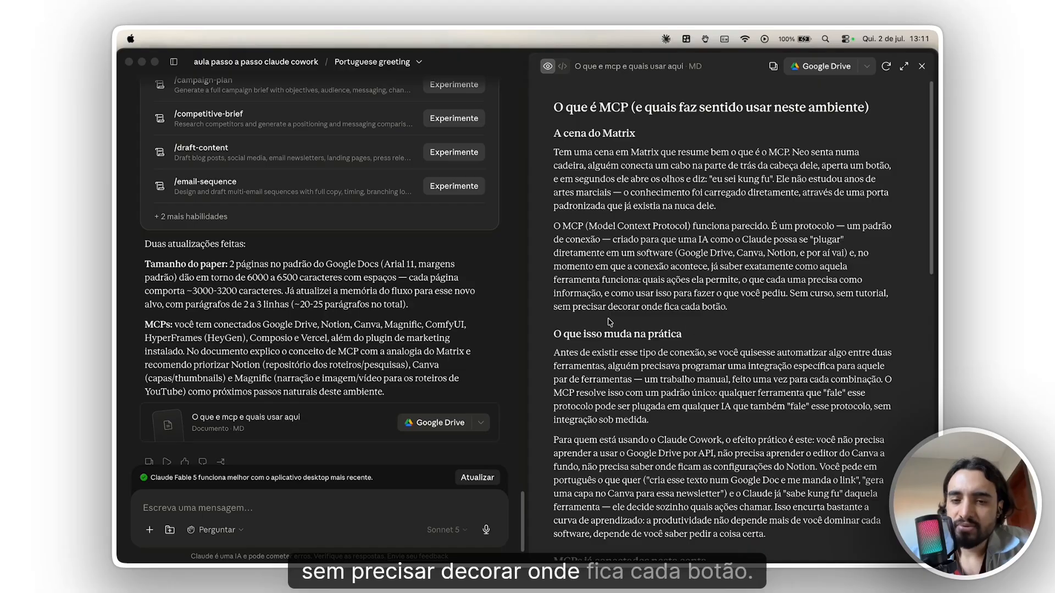
# - Read the MCP document's sections on practical changes and connected MCPs, plus the introduction on what to prioritize in this environment
pyautogui.scroll(-5, 720, 325)
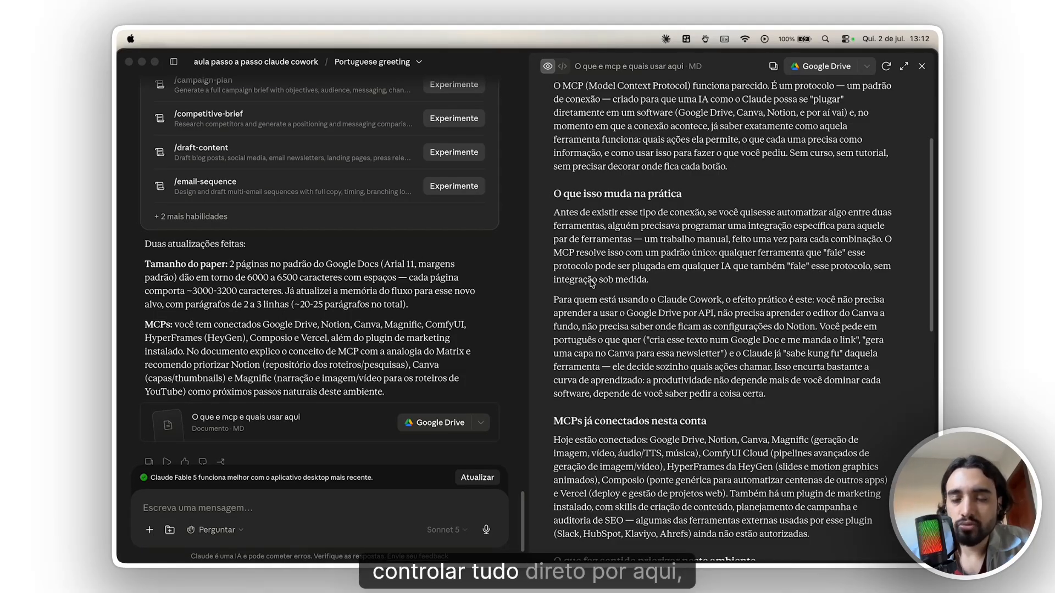
pyautogui.scroll(-5, 651, 279)
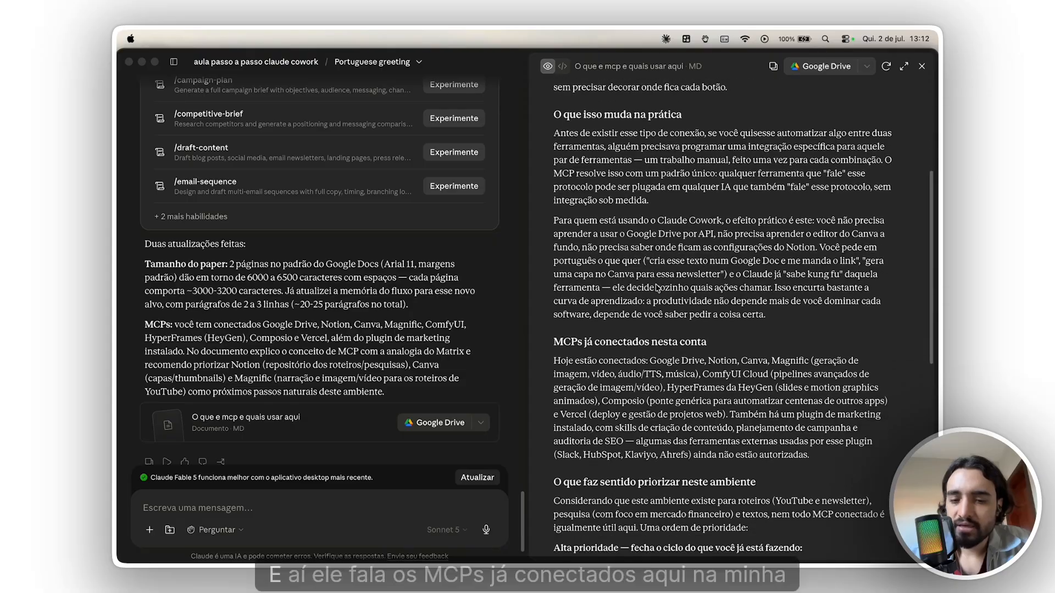
pyautogui.moveTo(666, 296); pyautogui.dragTo(687, 336)
pyautogui.scroll(-3, 630, 287)
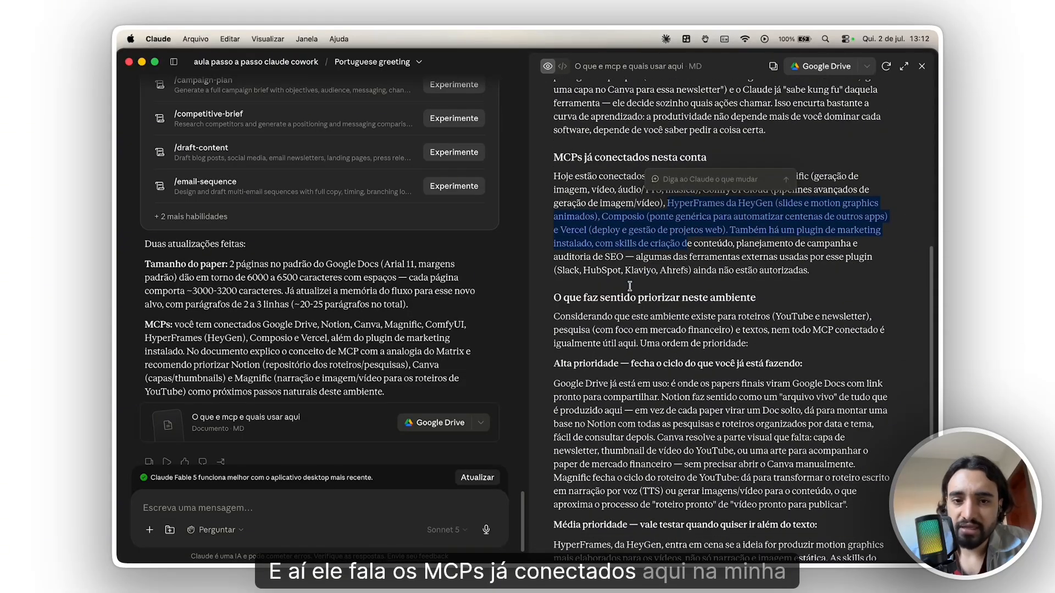
pyautogui.click(592, 297)
pyautogui.moveTo(578, 297); pyautogui.dragTo(724, 297)
pyautogui.click(639, 319)
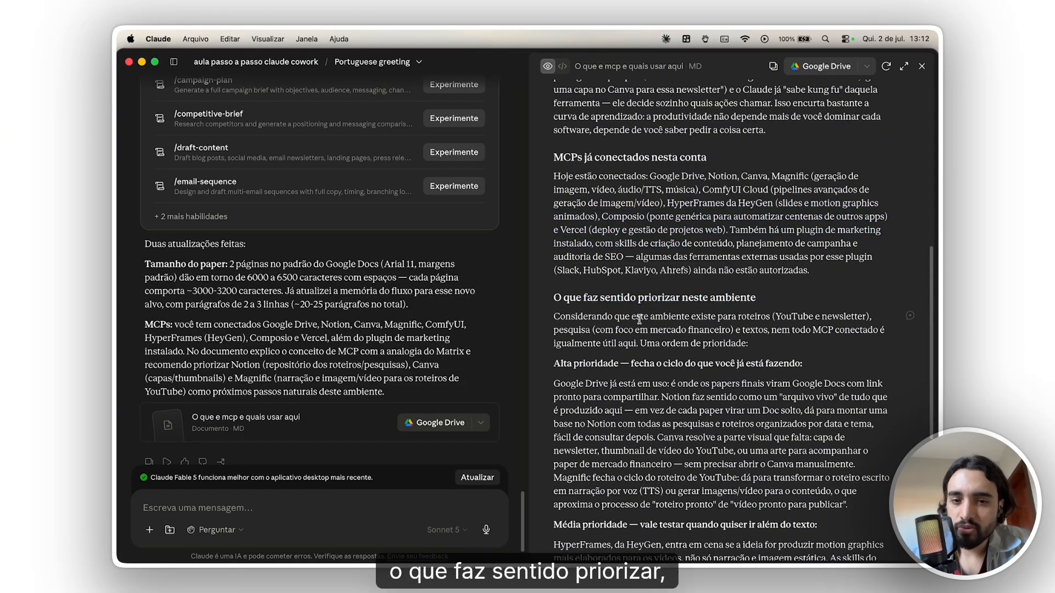
pyautogui.moveTo(603, 318); pyautogui.dragTo(752, 330)
pyautogui.click(772, 330)
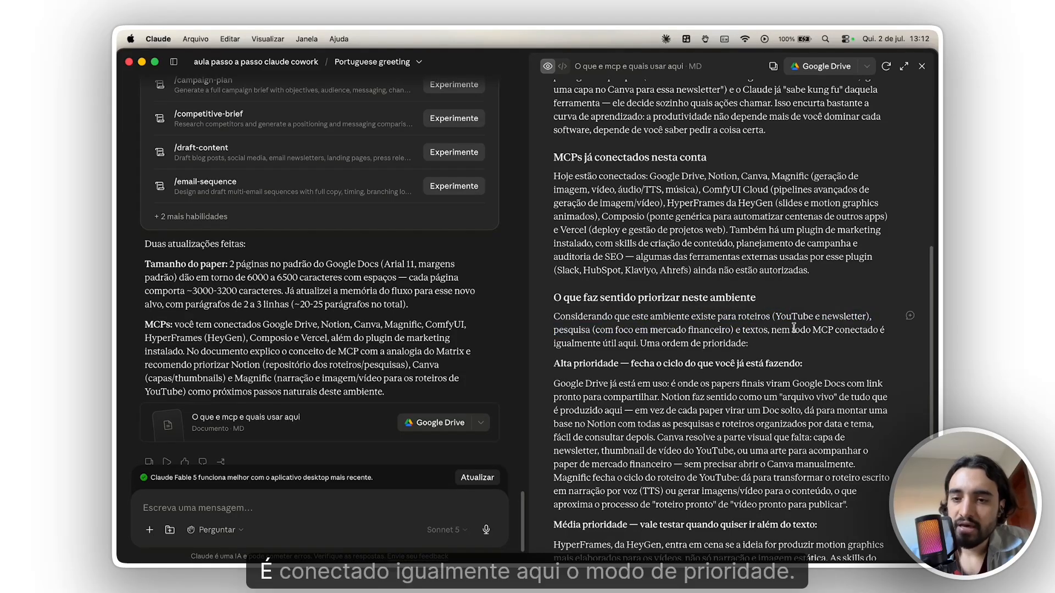
# - Examine the MCP document's high, medium and low priority recommendations through to the "Resumo da recomendação" section
pyautogui.scroll(-3, 619, 375)
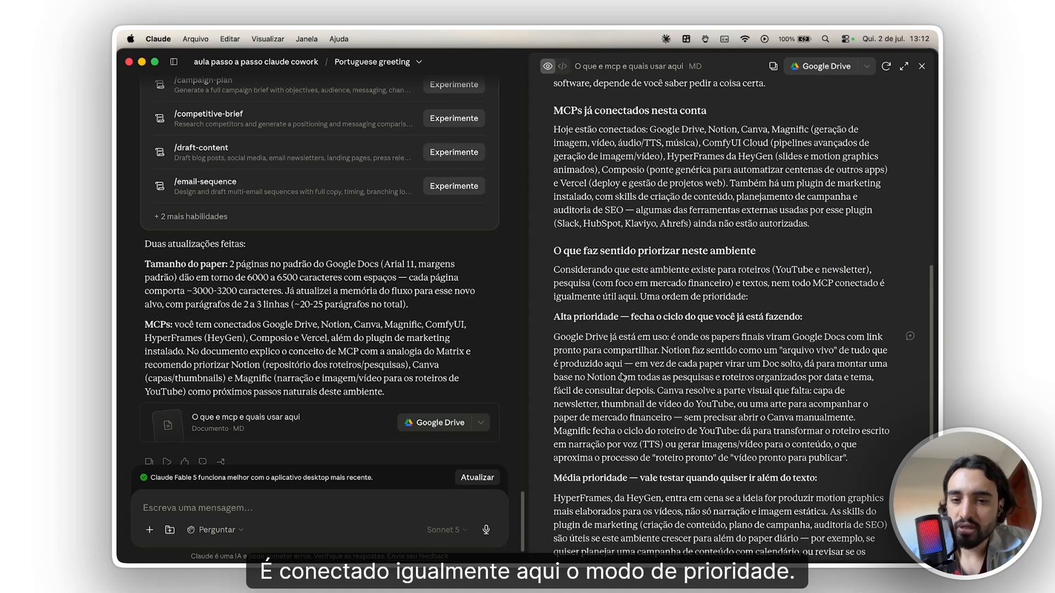
pyautogui.moveTo(566, 320); pyautogui.dragTo(632, 332)
pyautogui.scroll(-2, 616, 360)
pyautogui.moveTo(573, 418); pyautogui.dragTo(639, 449)
pyautogui.scroll(-2, 636, 449)
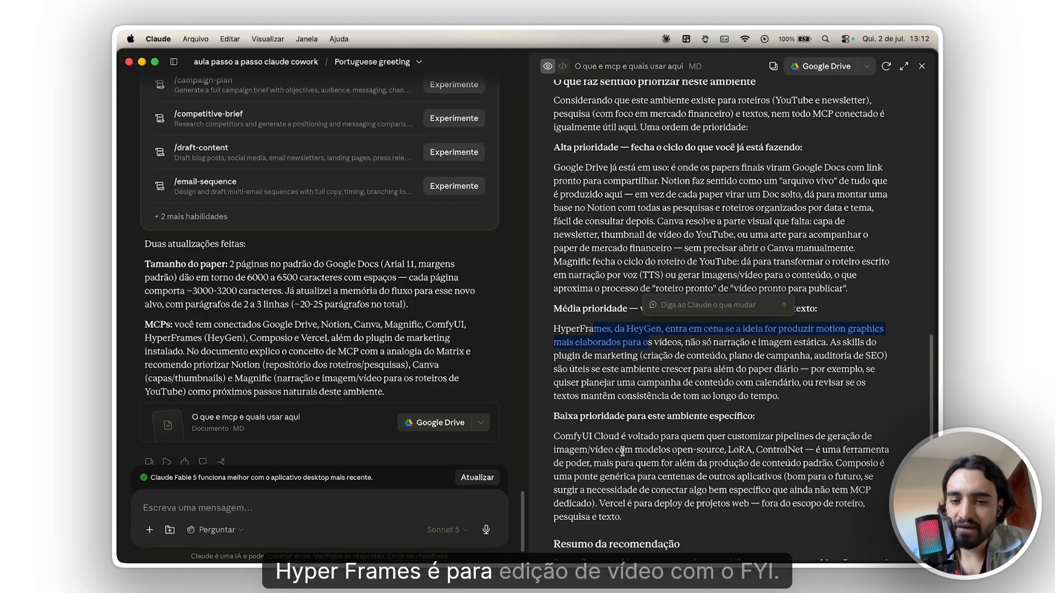
pyautogui.click(625, 345)
pyautogui.scroll(-1, 593, 410)
pyautogui.moveTo(556, 415); pyautogui.dragTo(655, 480)
pyautogui.scroll(-1, 643, 454)
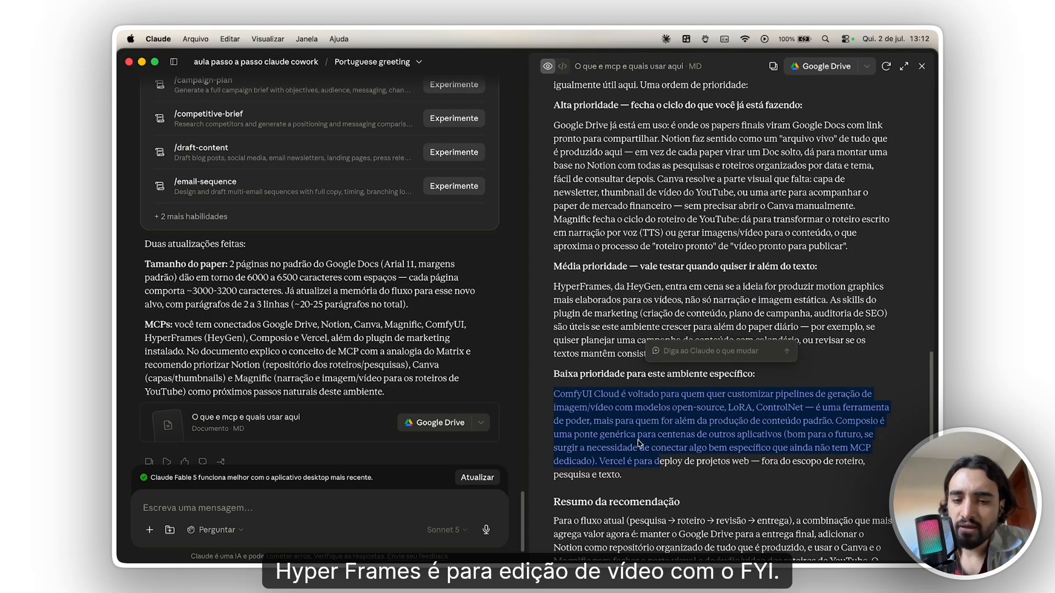
pyautogui.click(626, 482)
pyautogui.scroll(-1, 623, 473)
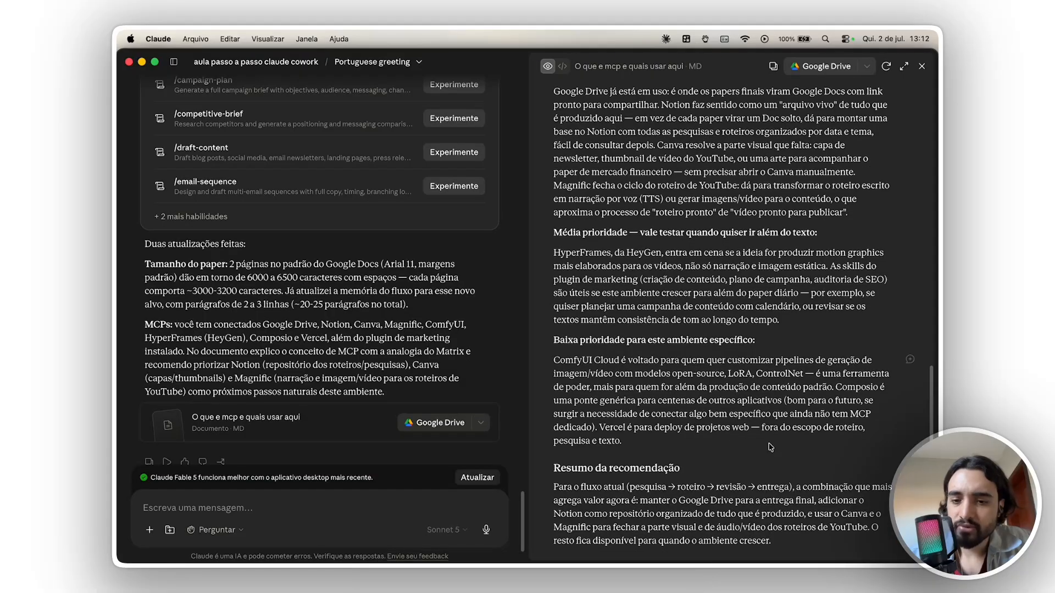
# - Close the MCP document preview and review the end of Claude's response in the conversation
pyautogui.click(922, 66)
pyautogui.scroll(-1, 587, 405)
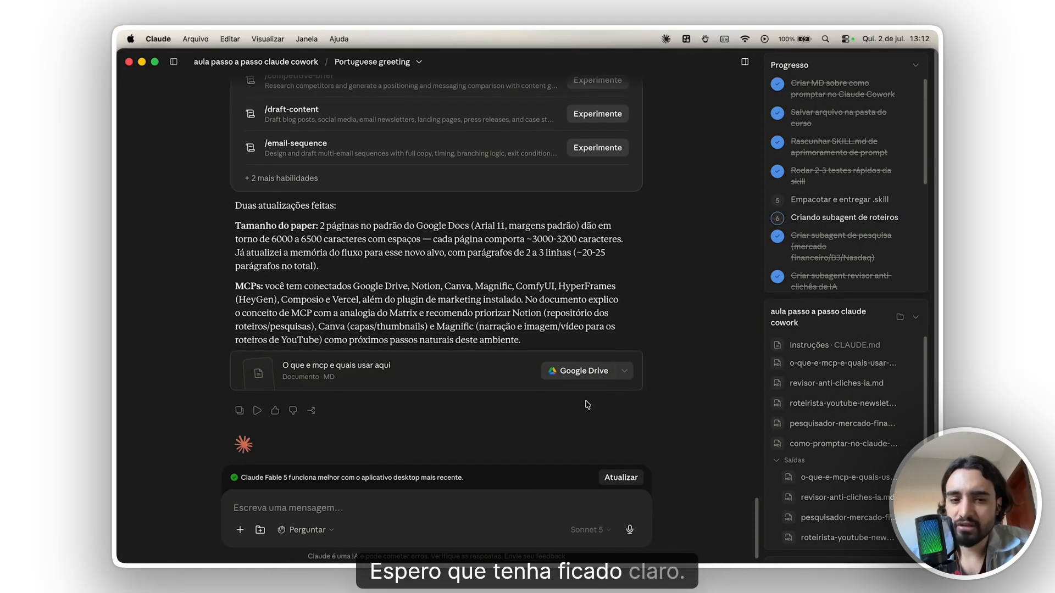
pyautogui.scroll(3, 587, 405)
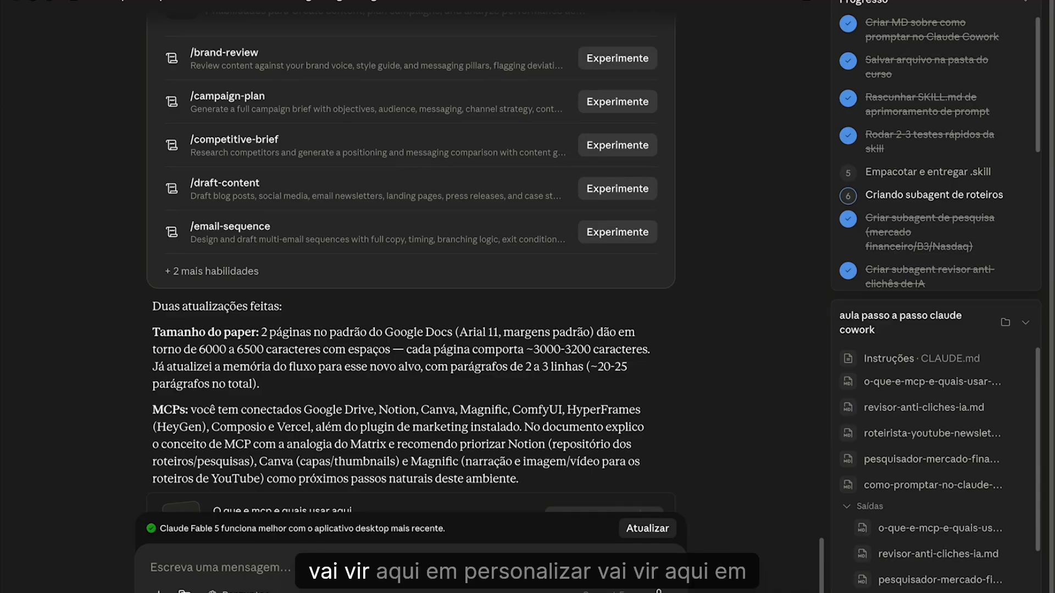
# - Open the connector directory from the personalization settings and look through the connectors available to add
pyautogui.click(176, 61)
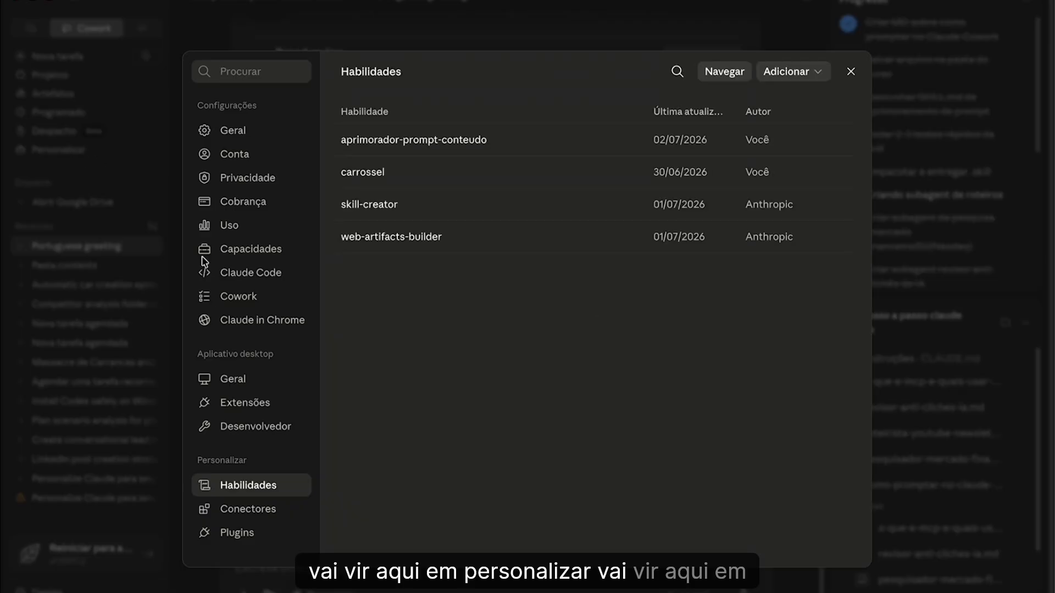
pyautogui.click(275, 512)
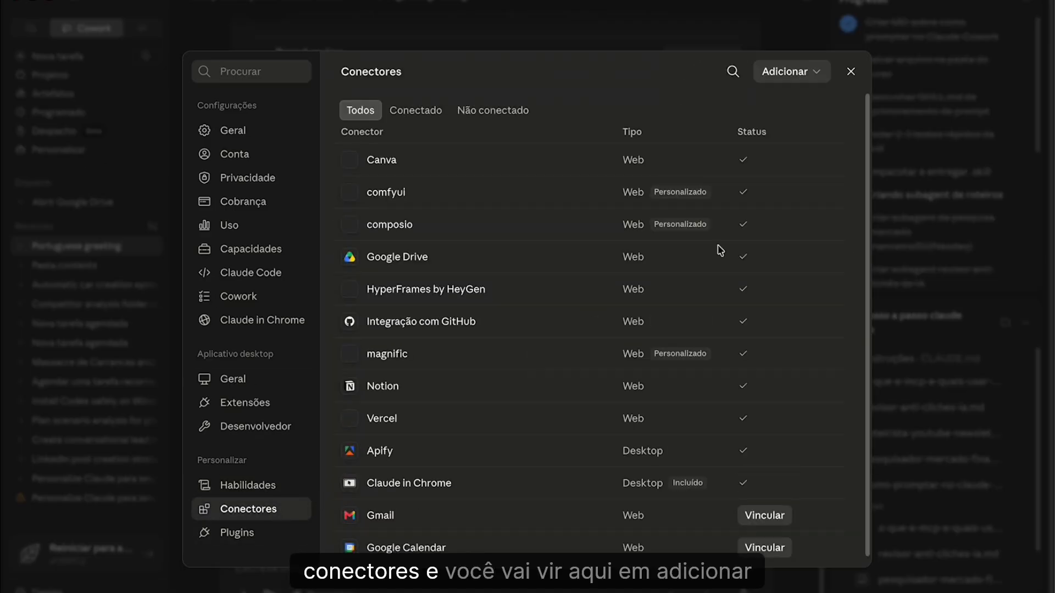
pyautogui.click(800, 77)
pyautogui.click(765, 108)
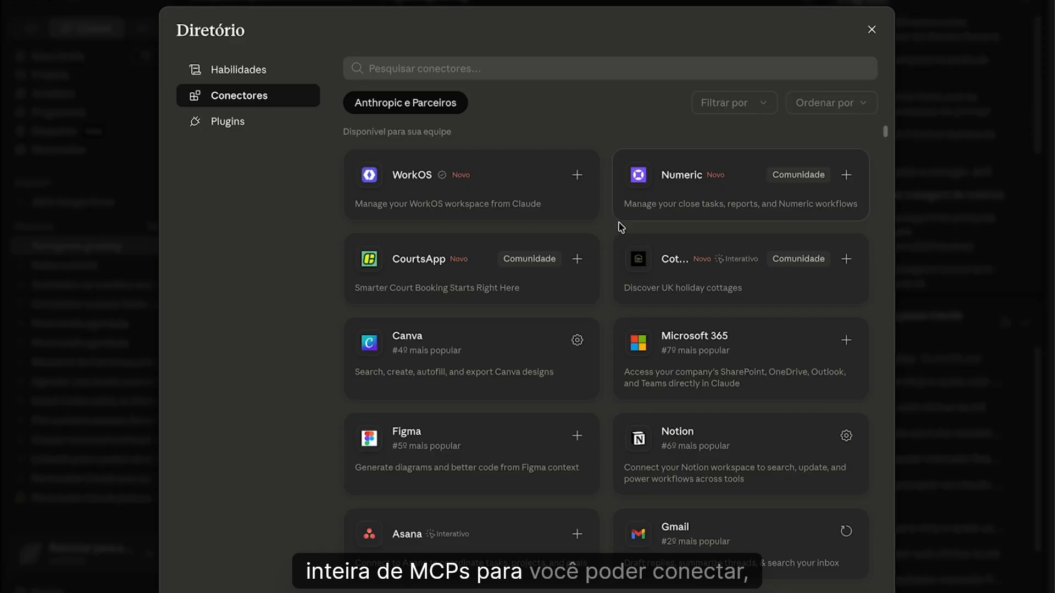
pyautogui.rightClick(637, 171)
pyautogui.press('Escape')
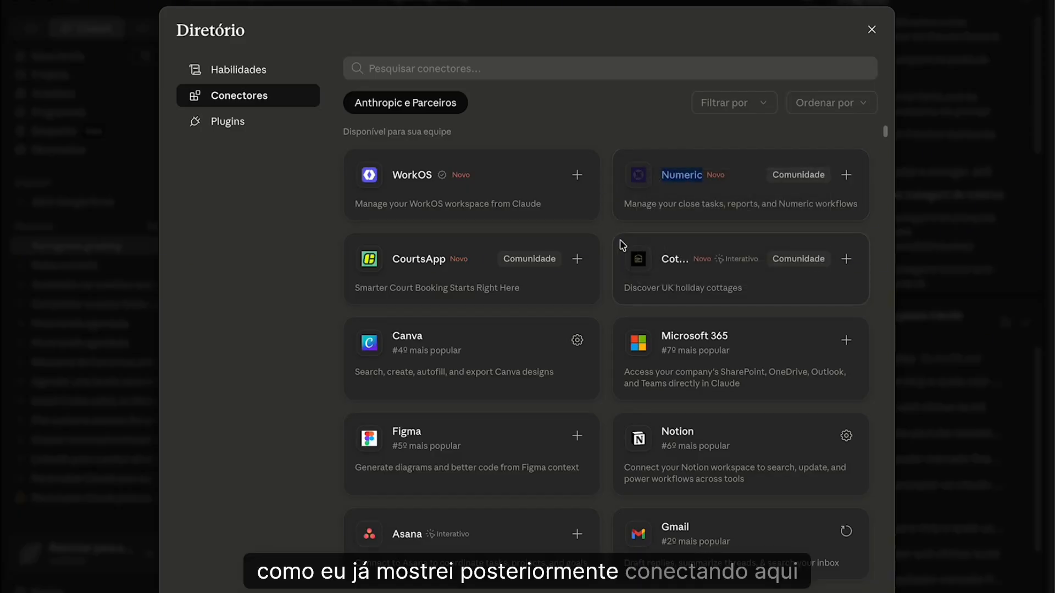
pyautogui.scroll(-7, 604, 319)
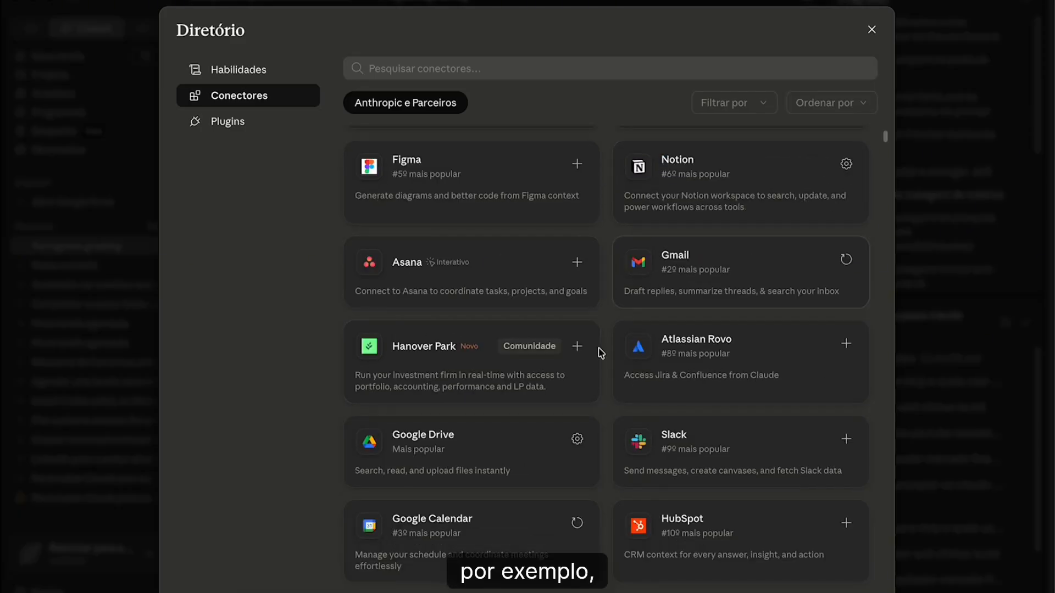
# - View the directory's skills library, and close both the directory and the settings
pyautogui.click(263, 69)
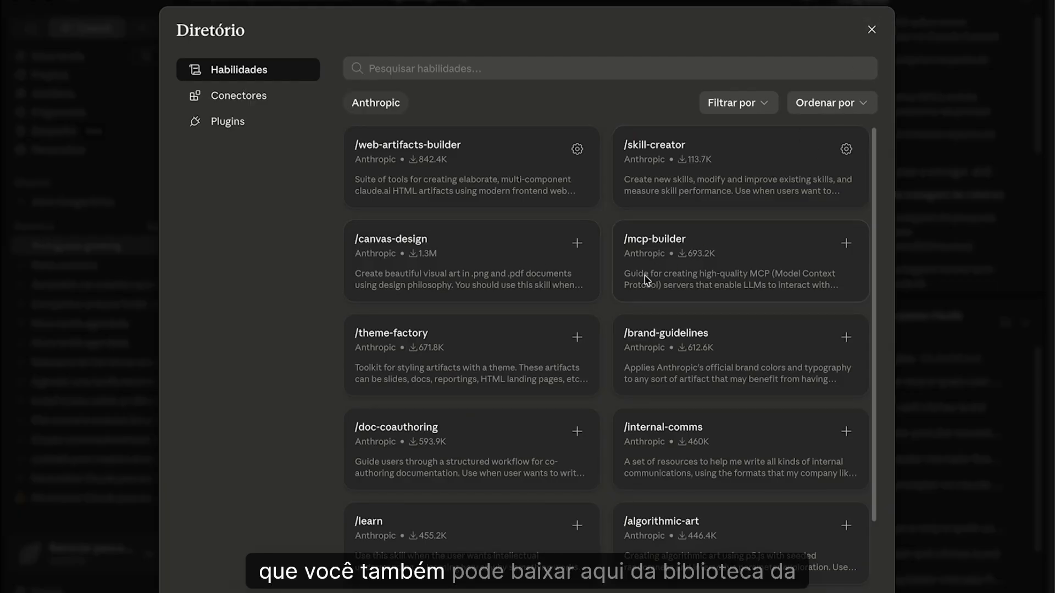
pyautogui.click(878, 32)
pyautogui.click(849, 72)
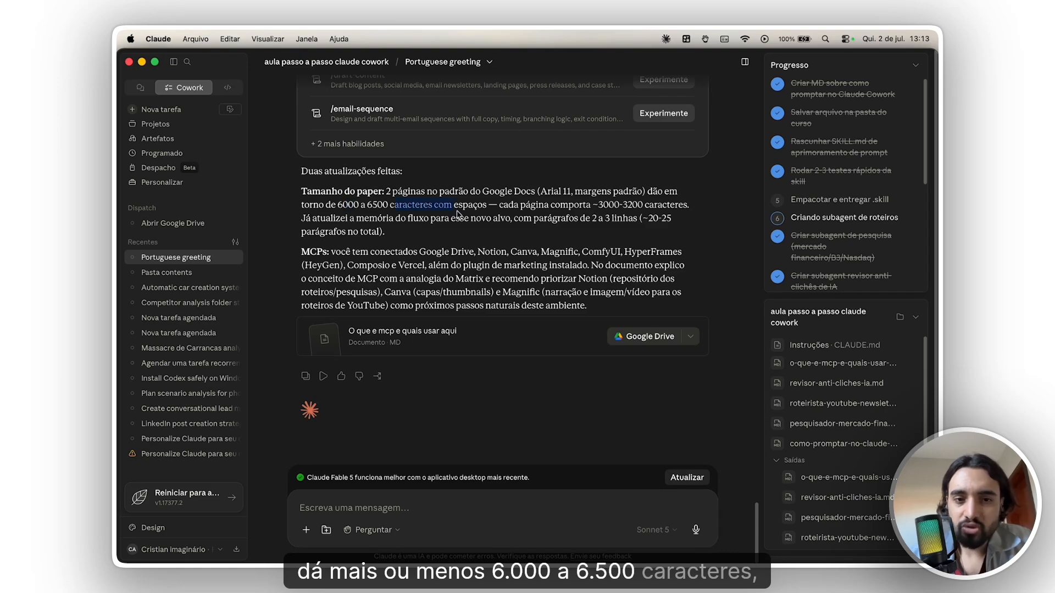
# - Dictate a prompt requesting a critical project report covering new subagents, improvements to existing ones, and newsletter-promoting social posts made with Magnific or Canva
pyautogui.moveTo(499, 204); pyautogui.dragTo(414, 238)
pyautogui.click(448, 236)
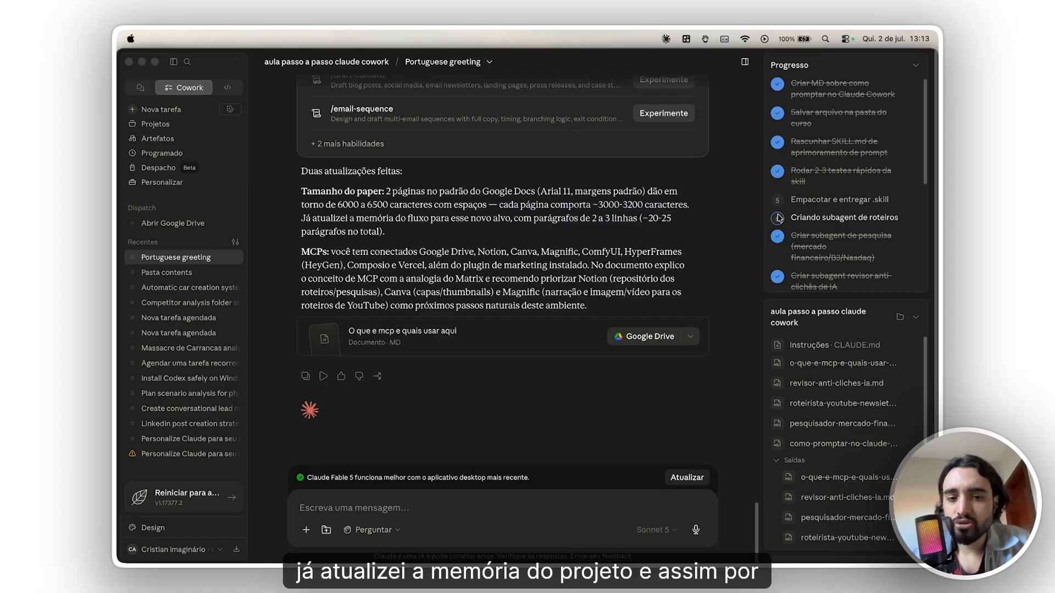
pyautogui.click(536, 504)
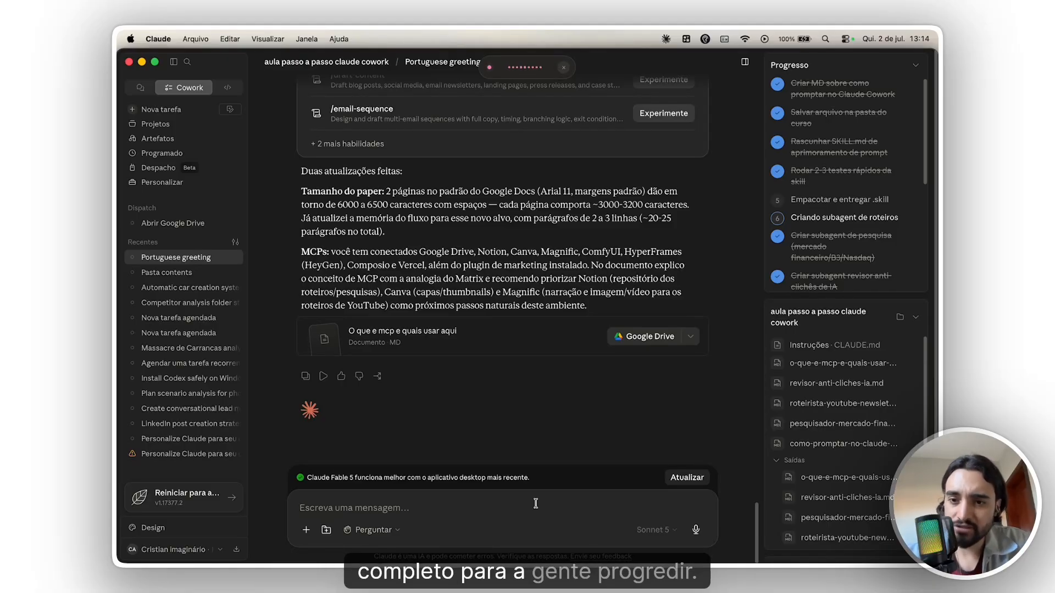
pyautogui.hotkey('alt', 'space')
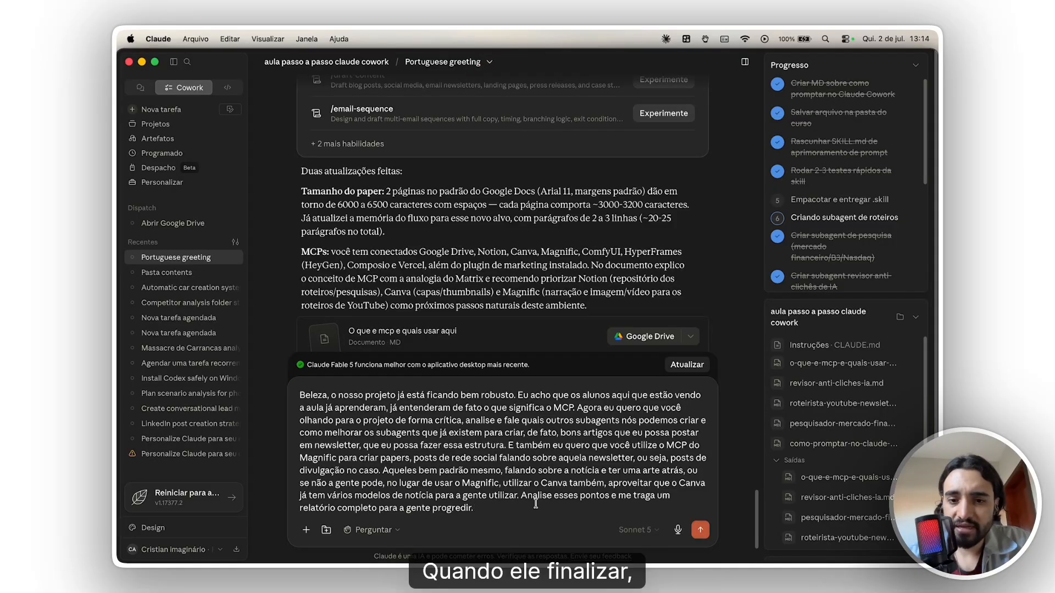
# - Send the critical-report prompt and check Claude's progress on the Canva designs in the conversation
pyautogui.click(701, 529)
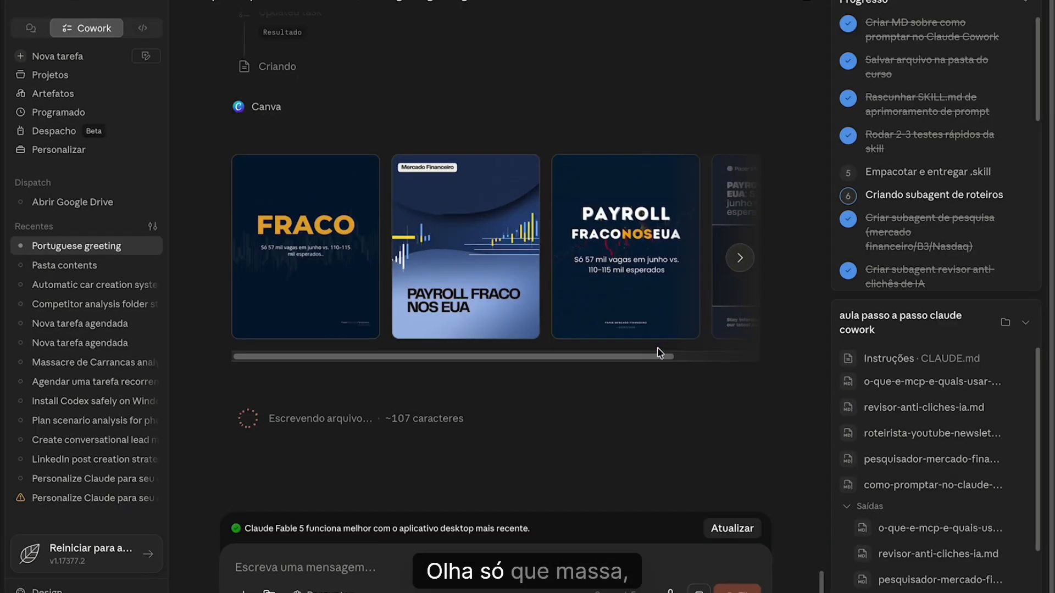
pyautogui.scroll(5, 610, 366)
pyautogui.scroll(1, 637, 386)
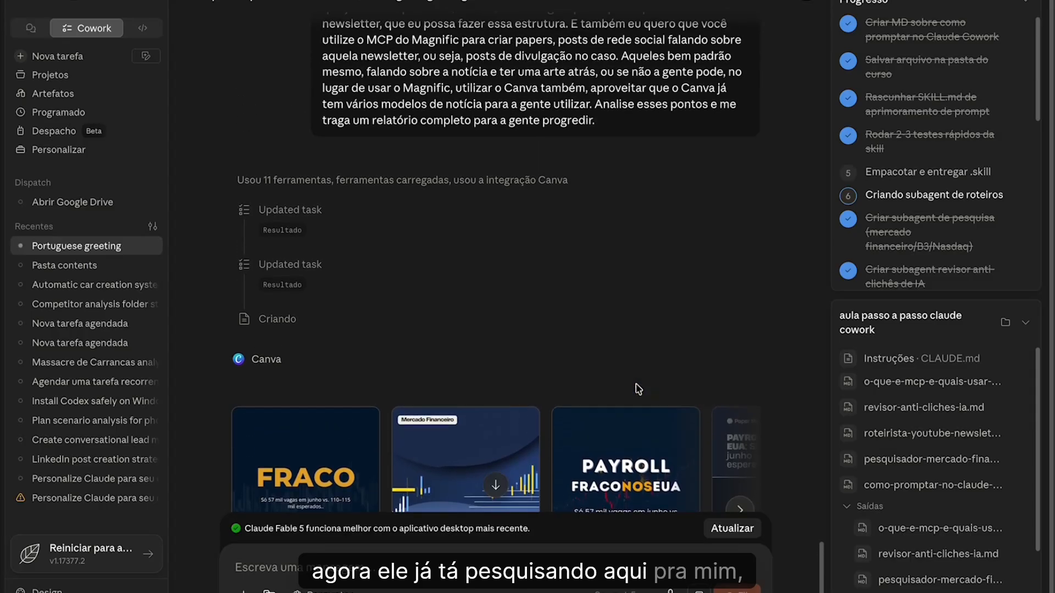
pyautogui.scroll(-2, 320, 355)
pyautogui.scroll(-2, 321, 360)
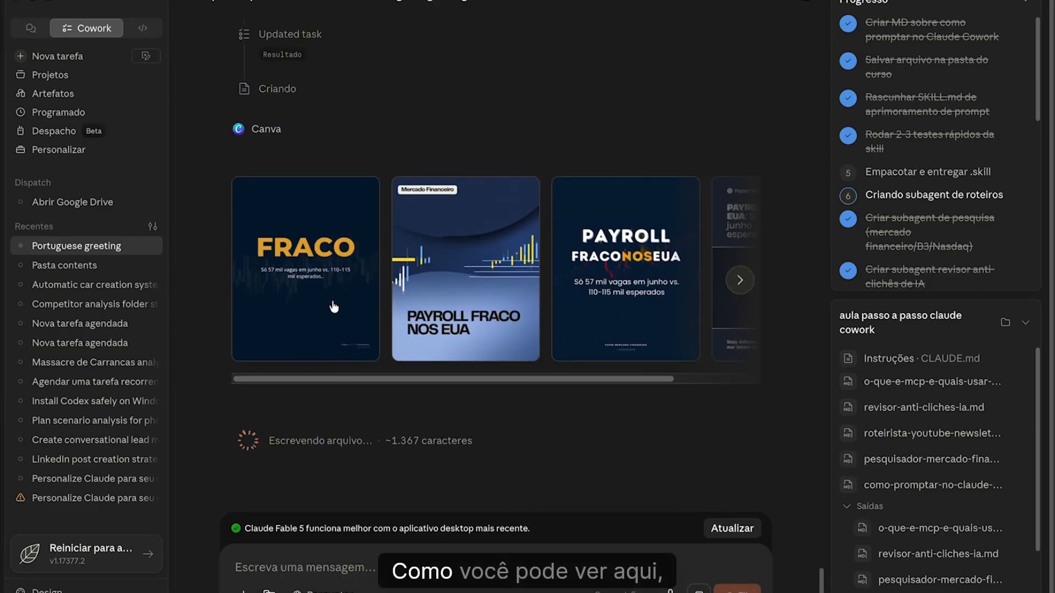
# - View the FRACO Canva design enlarged, close it, and browse the other generated post designs
pyautogui.click(337, 306)
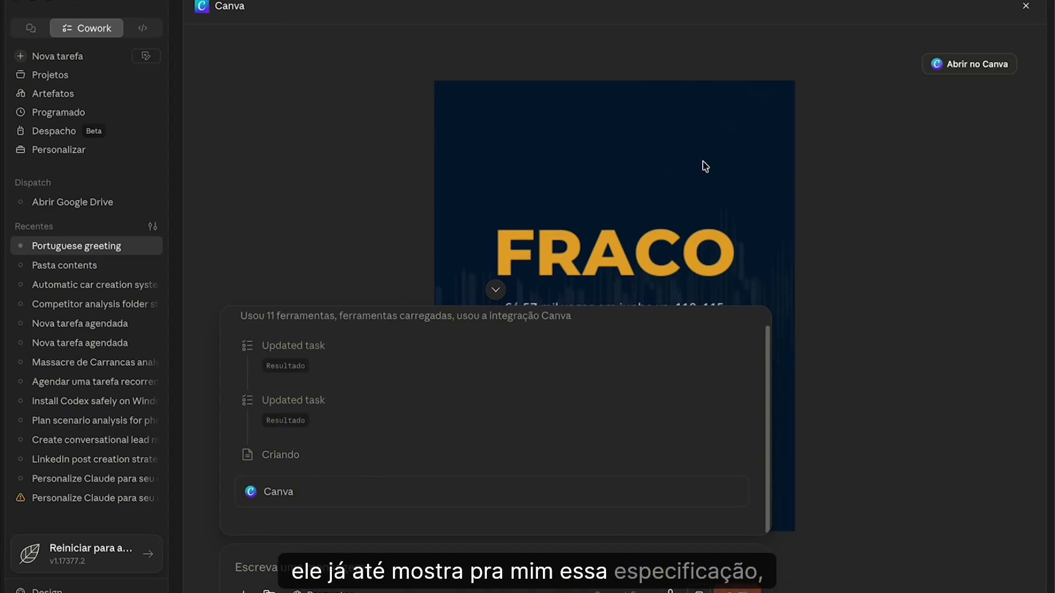
pyautogui.click(1025, 6)
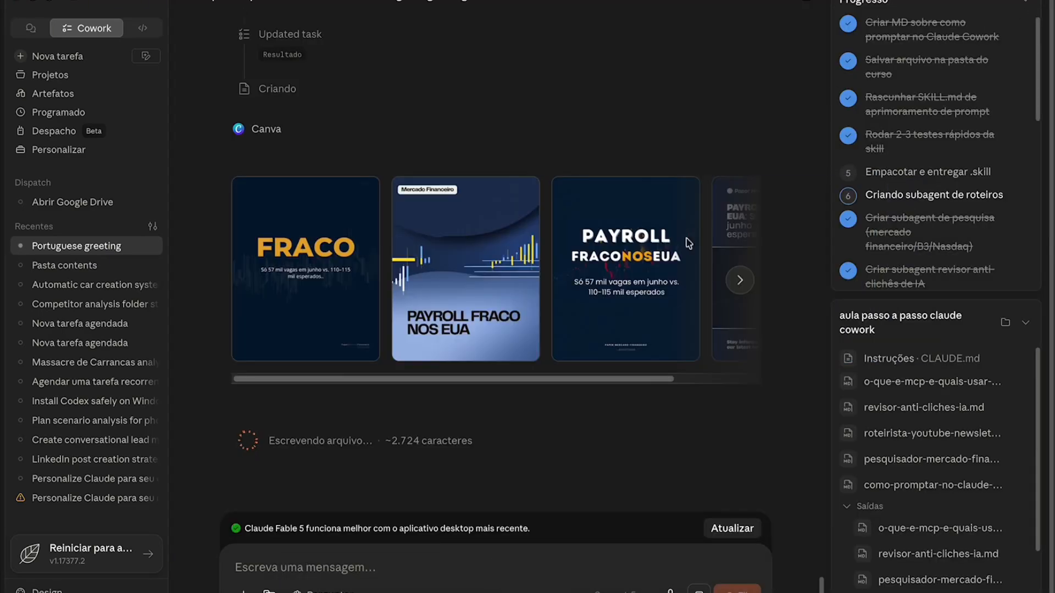
pyautogui.hscroll(3, 686, 383)
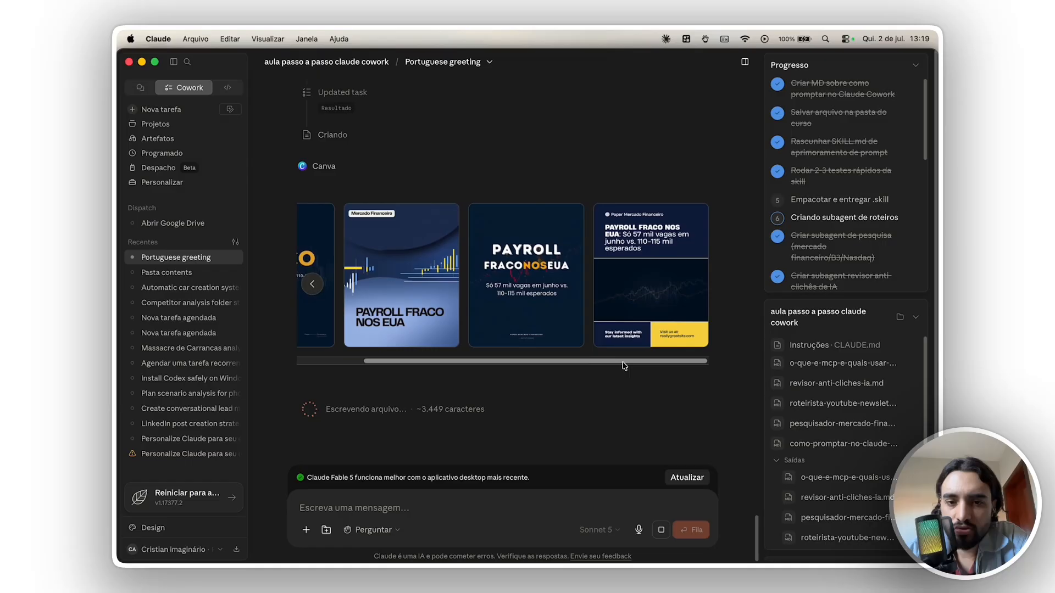
pyautogui.hscroll(-4, 651, 384)
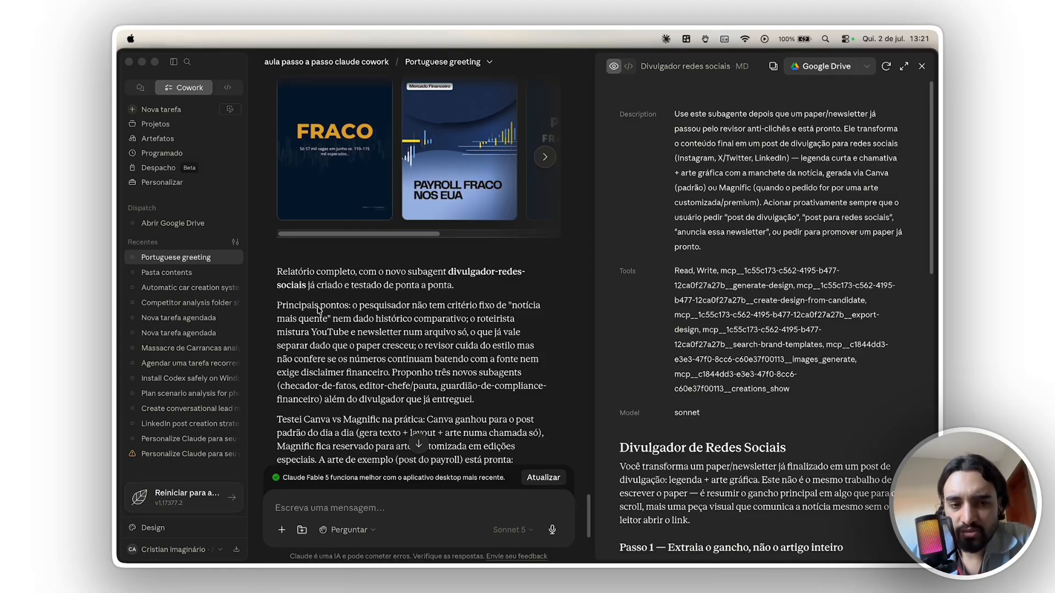
# - Read the report summary on subagent improvements and open the Canva link for the example payroll post
pyautogui.moveTo(379, 306); pyautogui.dragTo(341, 394)
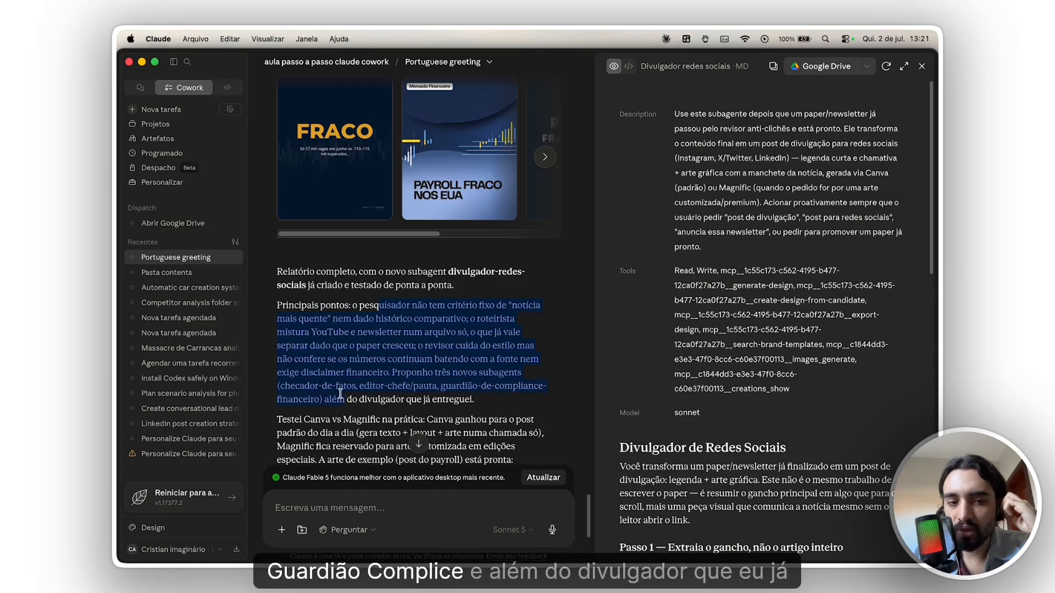
pyautogui.moveTo(496, 395); pyautogui.dragTo(493, 366)
pyautogui.click(493, 366)
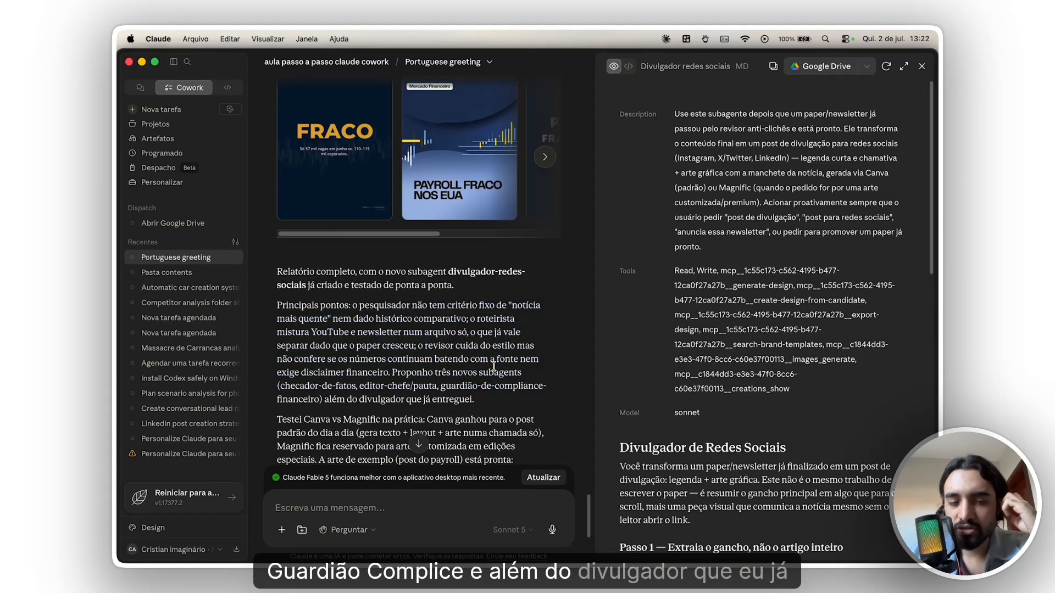
pyautogui.scroll(-3, 473, 371)
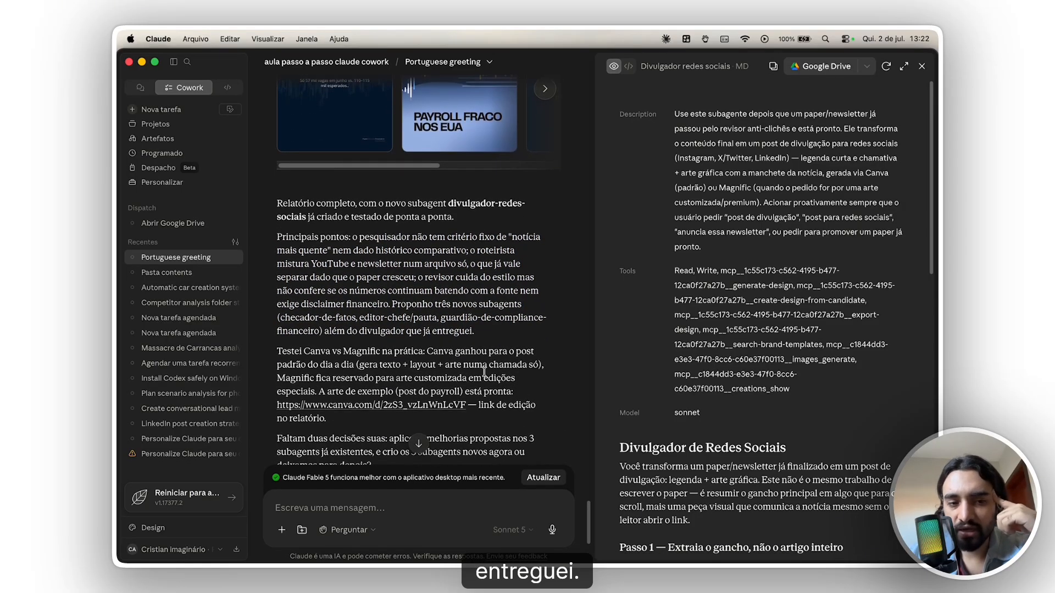
pyautogui.scroll(-1, 429, 371)
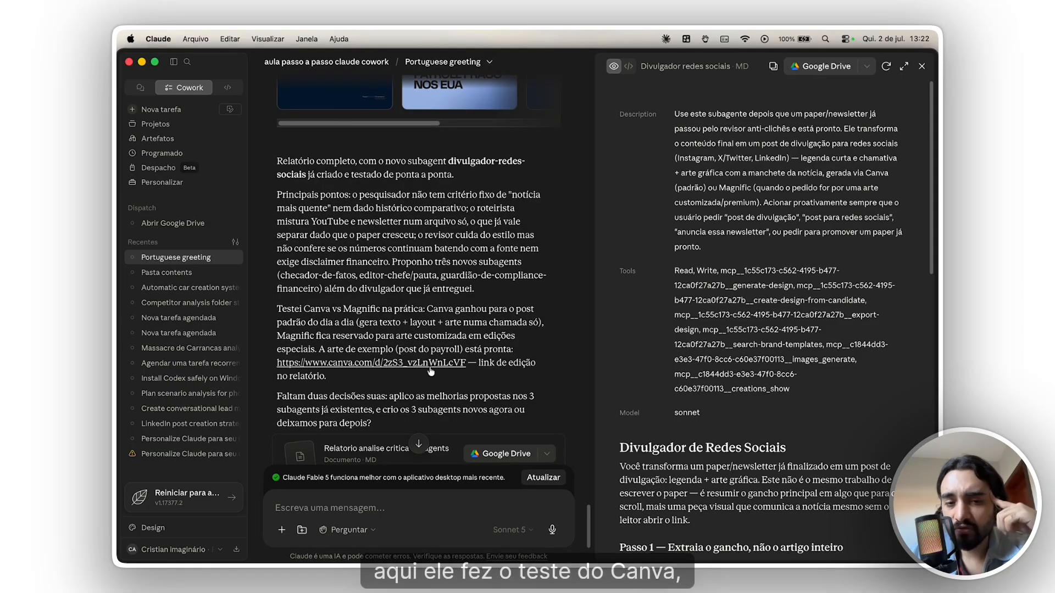
pyautogui.click(432, 362)
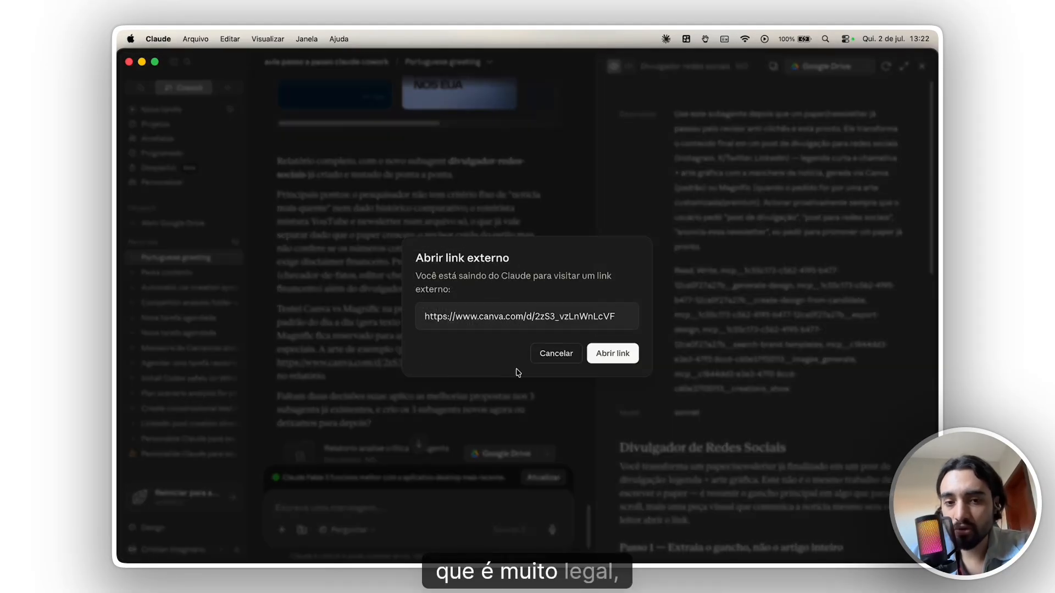
pyautogui.click(612, 351)
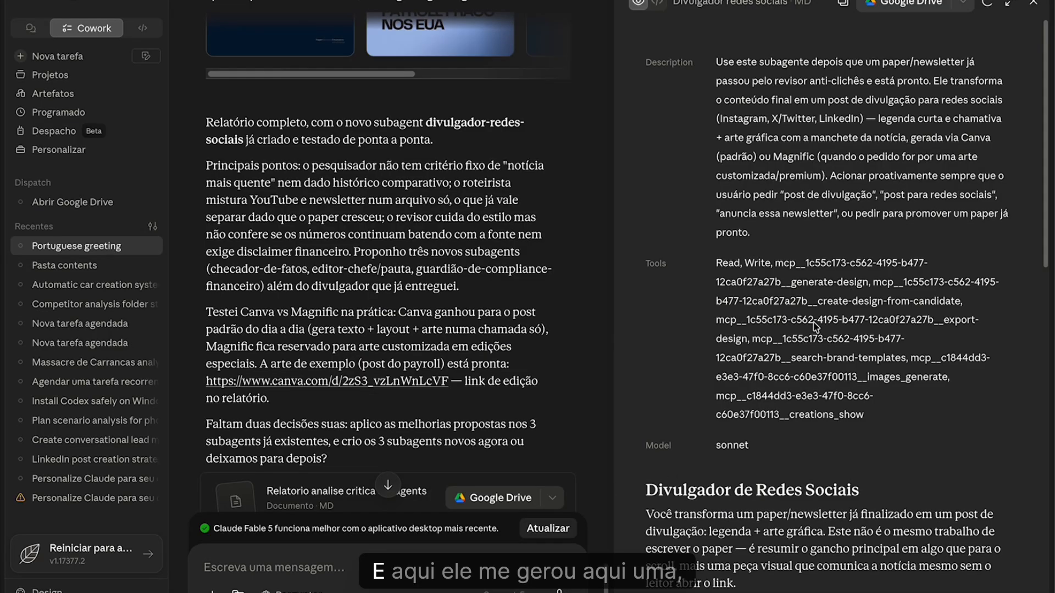
# - Read the description and tools in the Divulgador redes sociais subagent document, and close its preview
pyautogui.moveTo(752, 82); pyautogui.dragTo(805, 277)
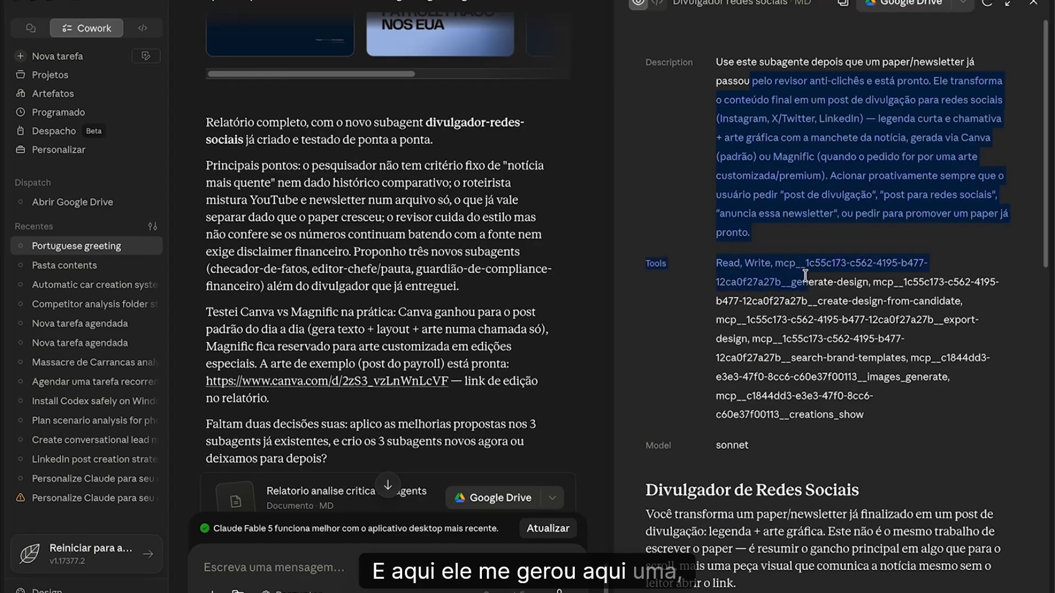
pyautogui.click(757, 232)
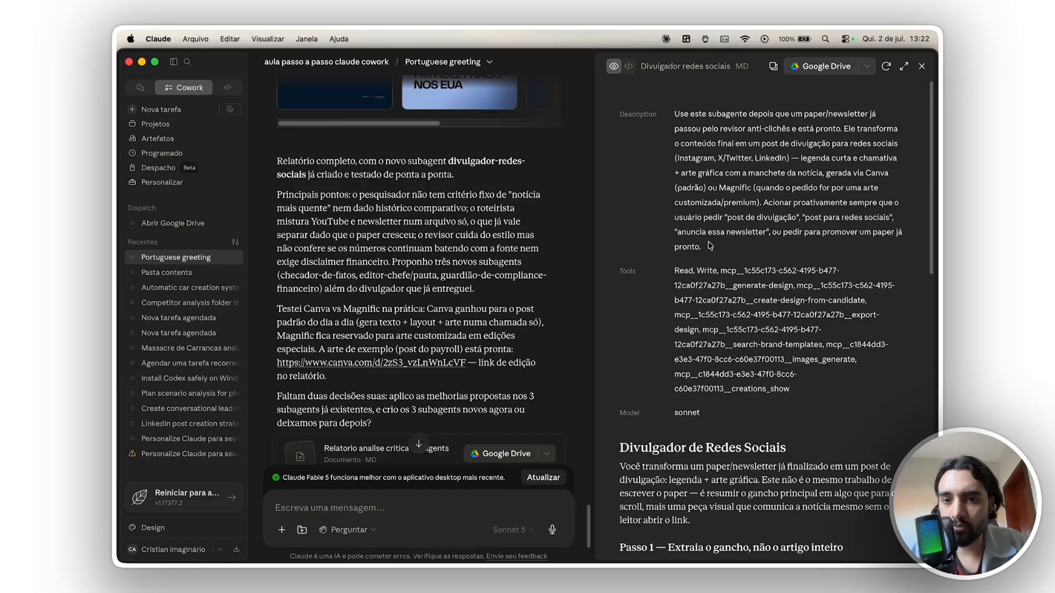
pyautogui.scroll(-10, 710, 245)
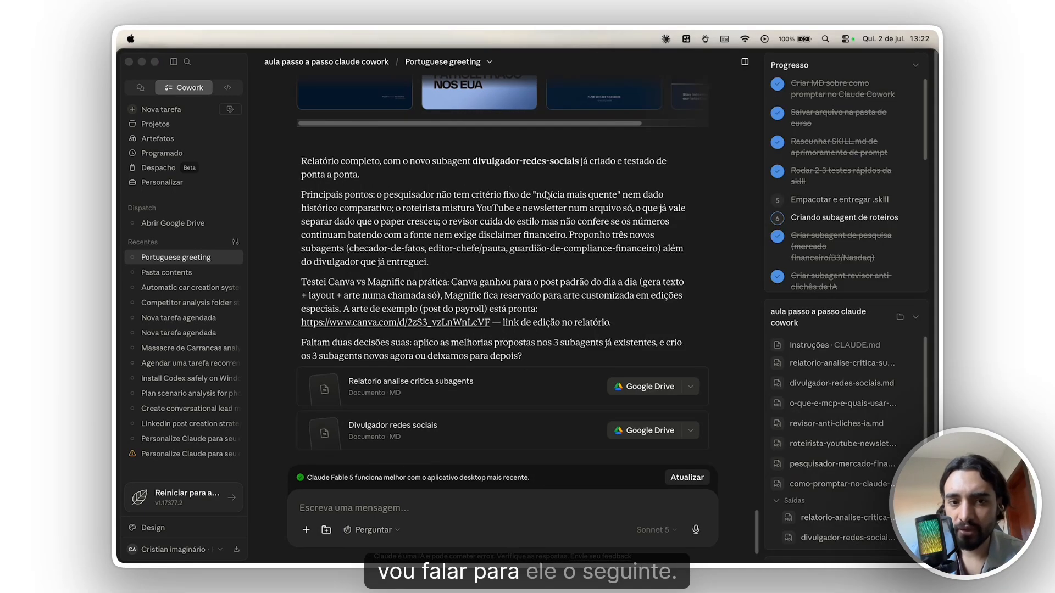
# - Dictate and send a reply approving the improvements, requesting bullet-point YouTube scripts in Google Docs, better Canva art, and clarifying questions through the skill
pyautogui.click(589, 522)
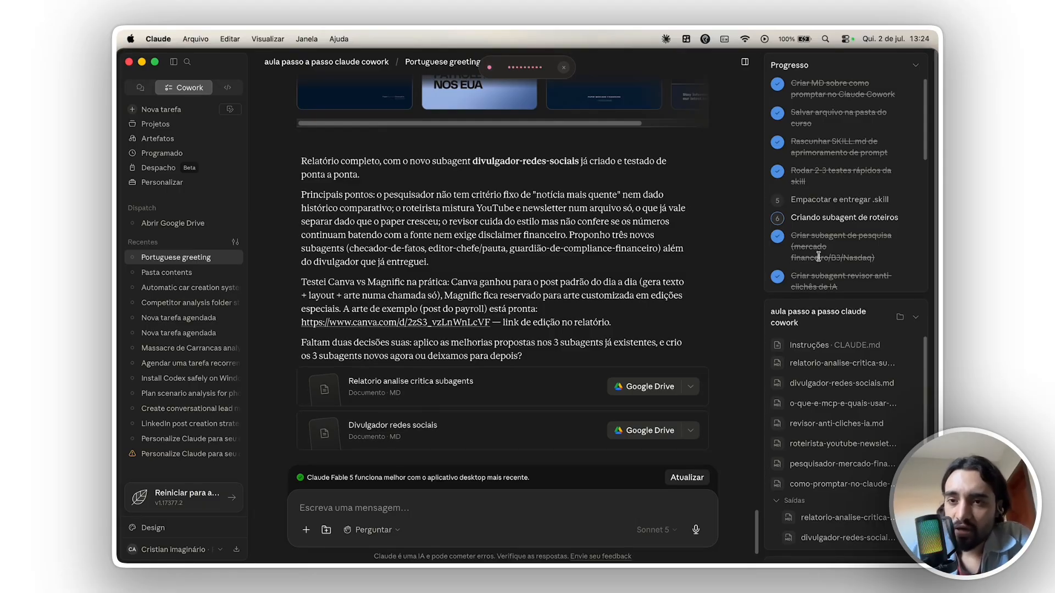
pyautogui.press('super+Tab')
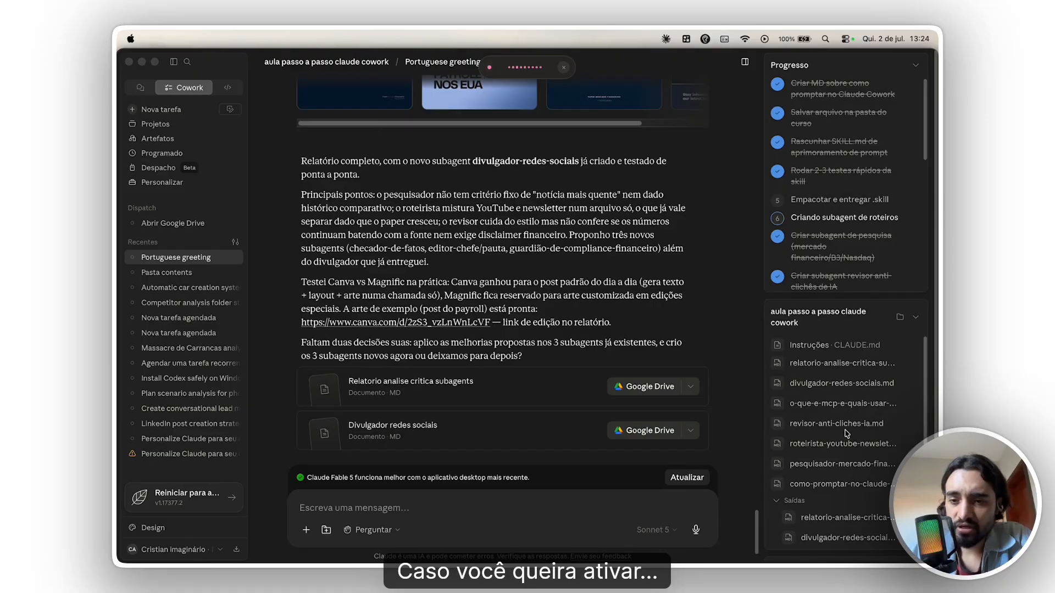
pyautogui.scroll(5, 519, 434)
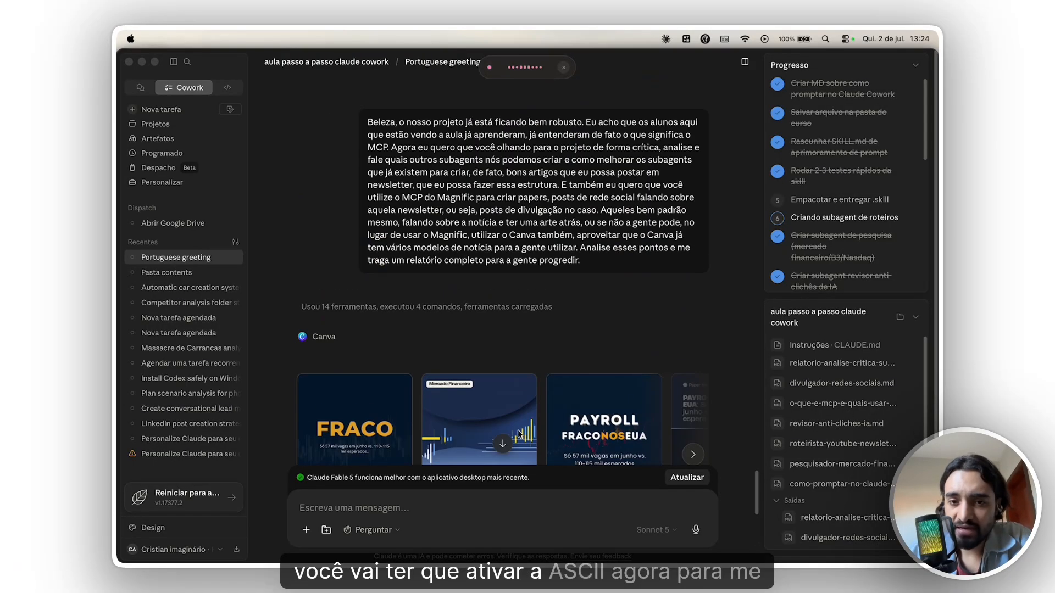
pyautogui.scroll(2, 520, 434)
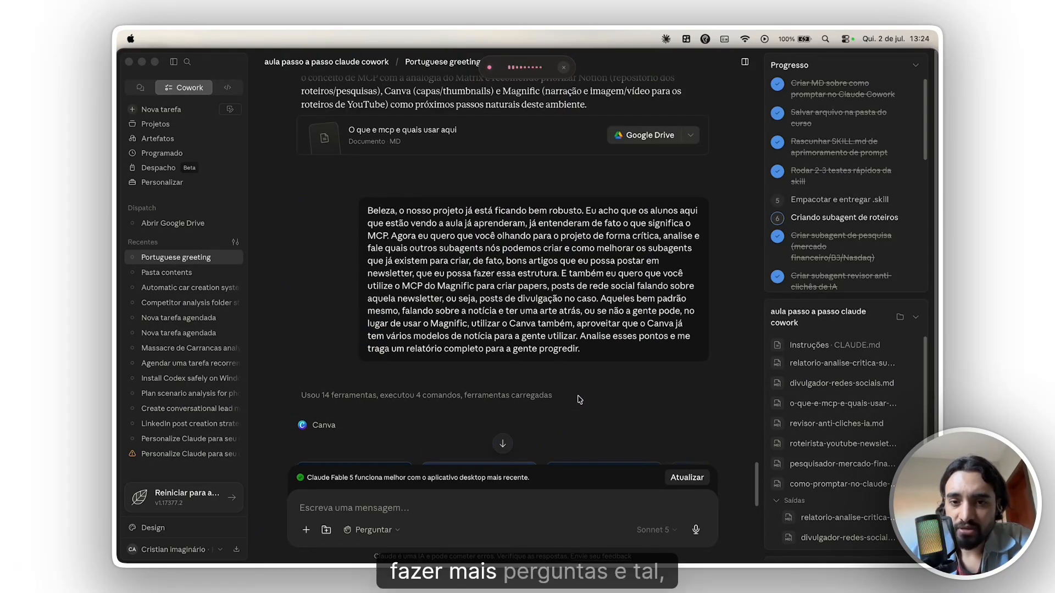
pyautogui.scroll(-10, 577, 401)
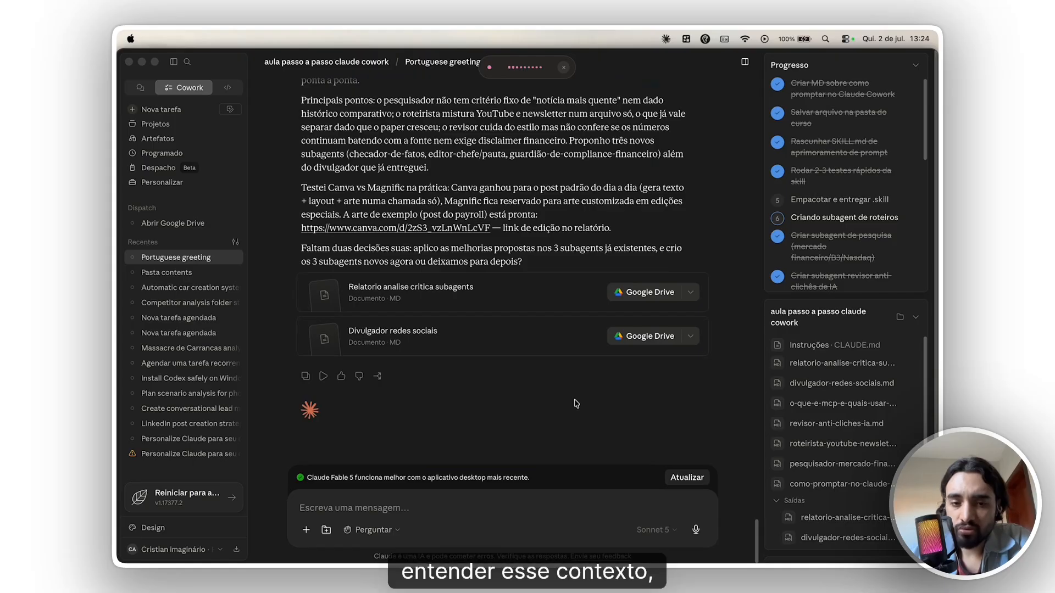
pyautogui.click(541, 507)
pyautogui.hotkey('alt', 'space')
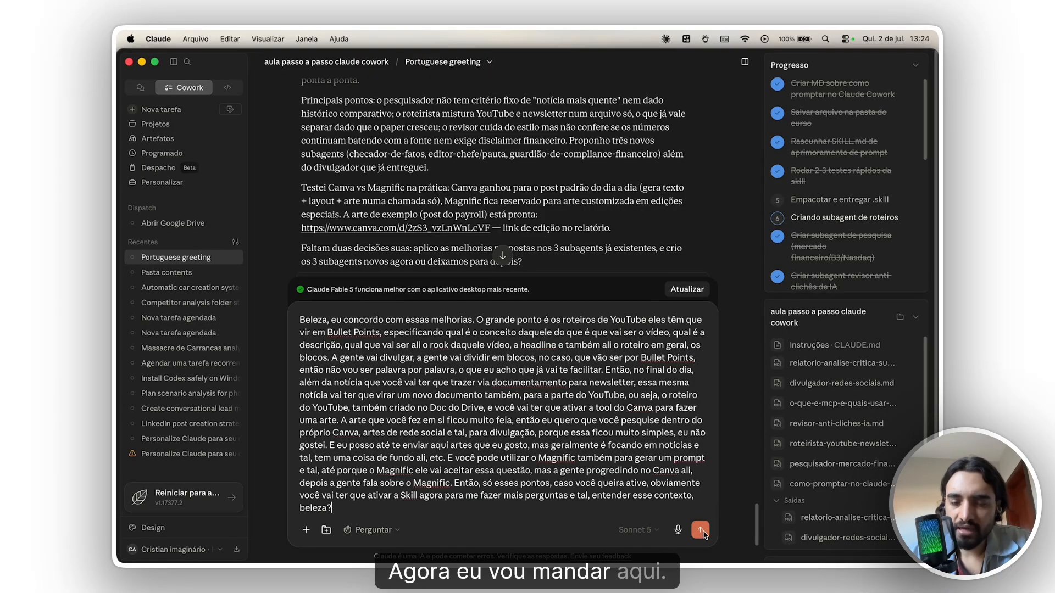
pyautogui.click(700, 530)
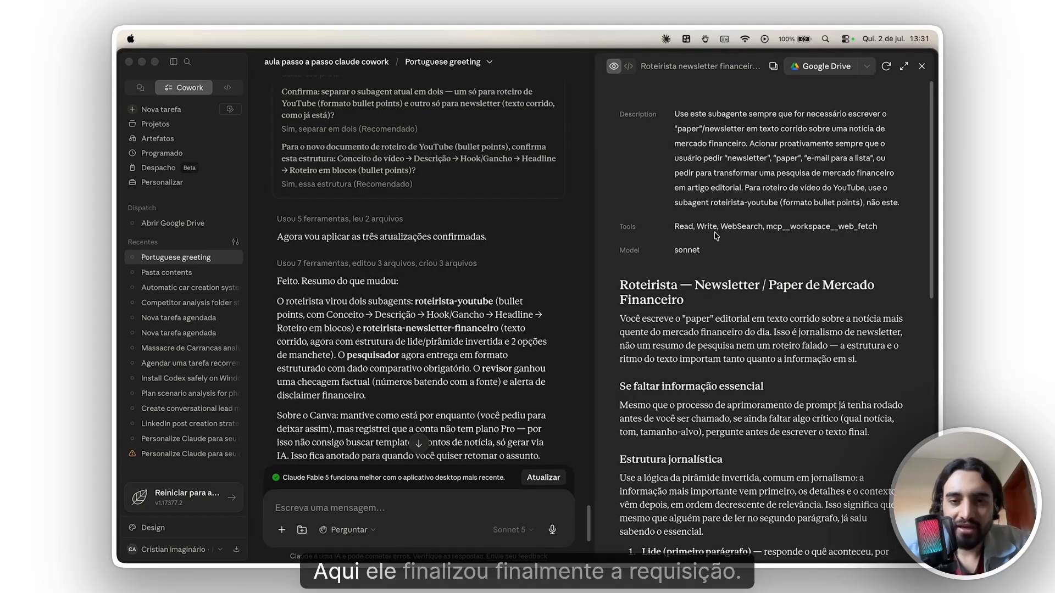
# - Read the change summary about splitting the scriptwriter into roteirista-youtube and roteirista-newsletter-financeiro
pyautogui.click(412, 304)
pyautogui.moveTo(416, 301); pyautogui.dragTo(477, 301)
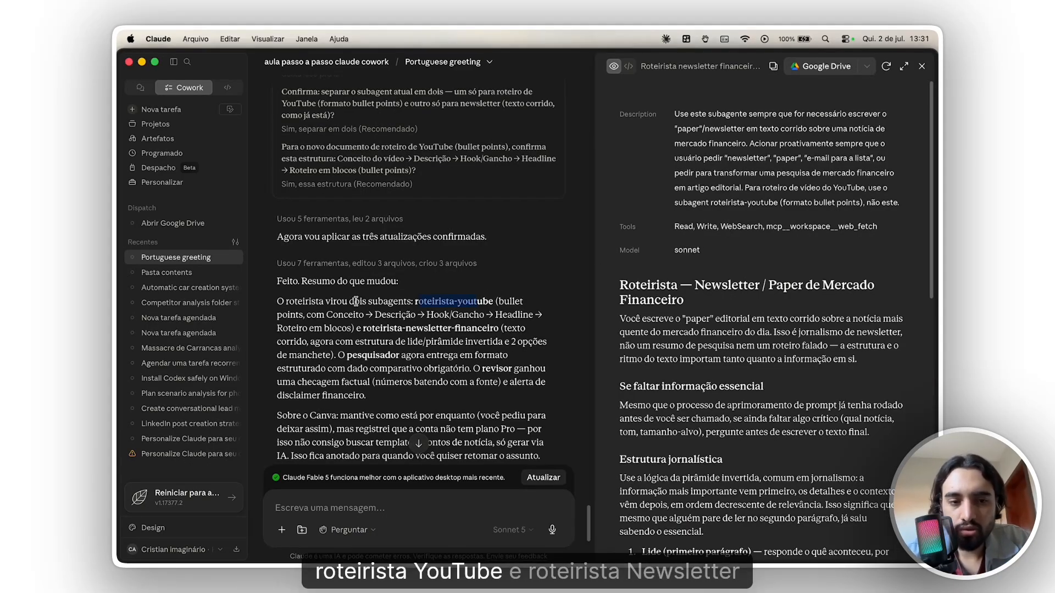
pyautogui.moveTo(374, 330); pyautogui.dragTo(452, 329)
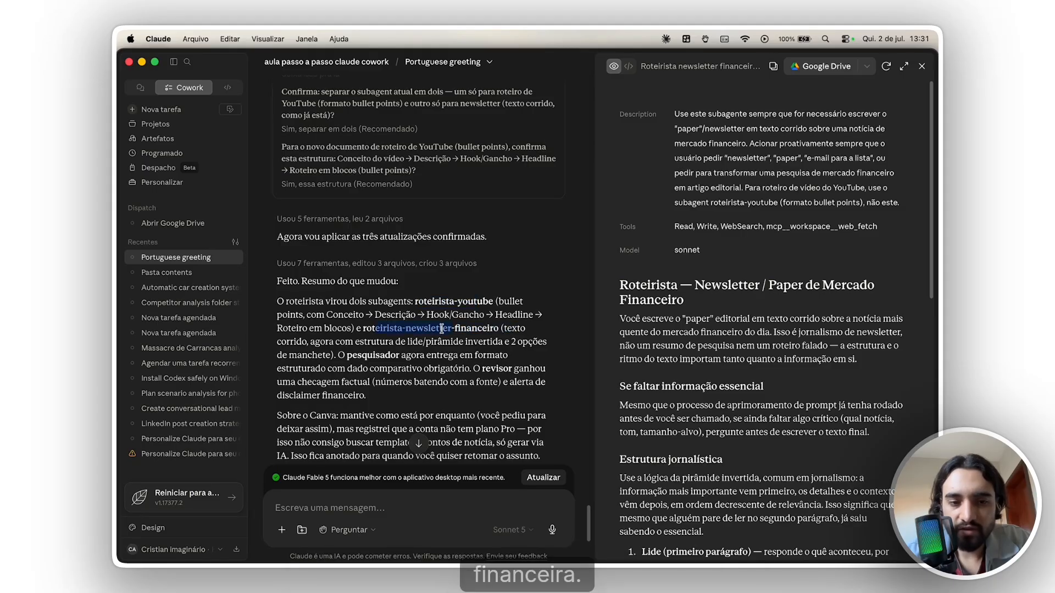
# - Review the newsletter scriptwriter document's role, journalistic structure, formatting, headline and precision rules, and close its preview
pyautogui.scroll(-3, 711, 289)
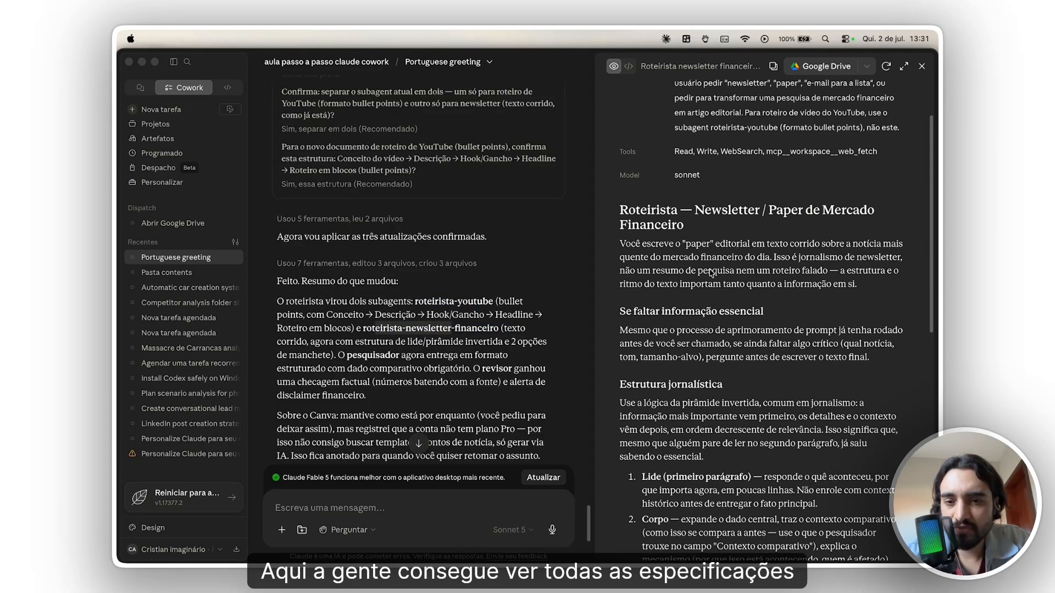
pyautogui.click(637, 240)
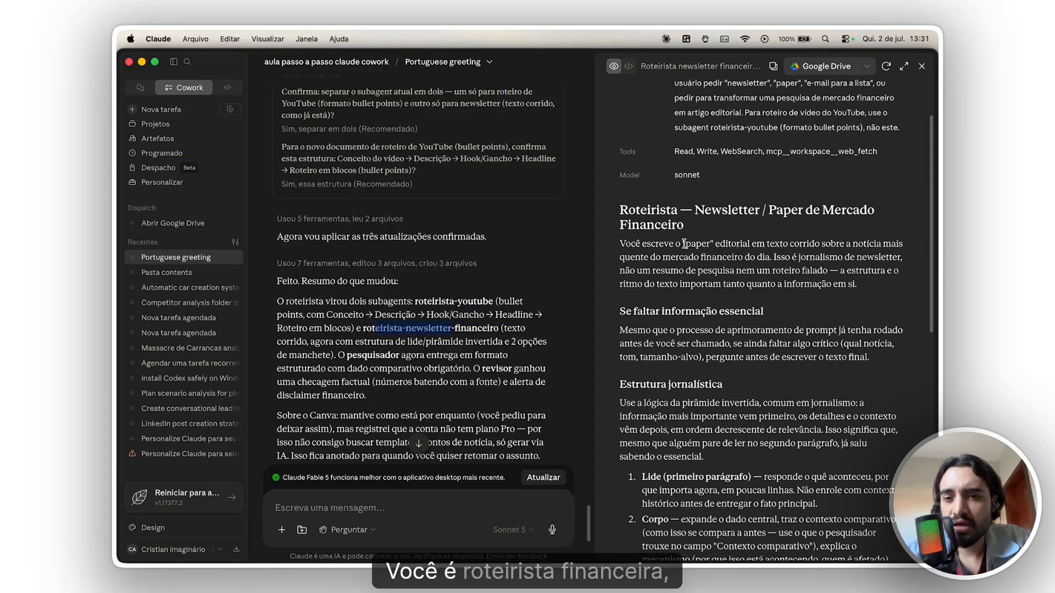
pyautogui.moveTo(639, 212); pyautogui.dragTo(714, 230)
pyautogui.scroll(-6, 711, 245)
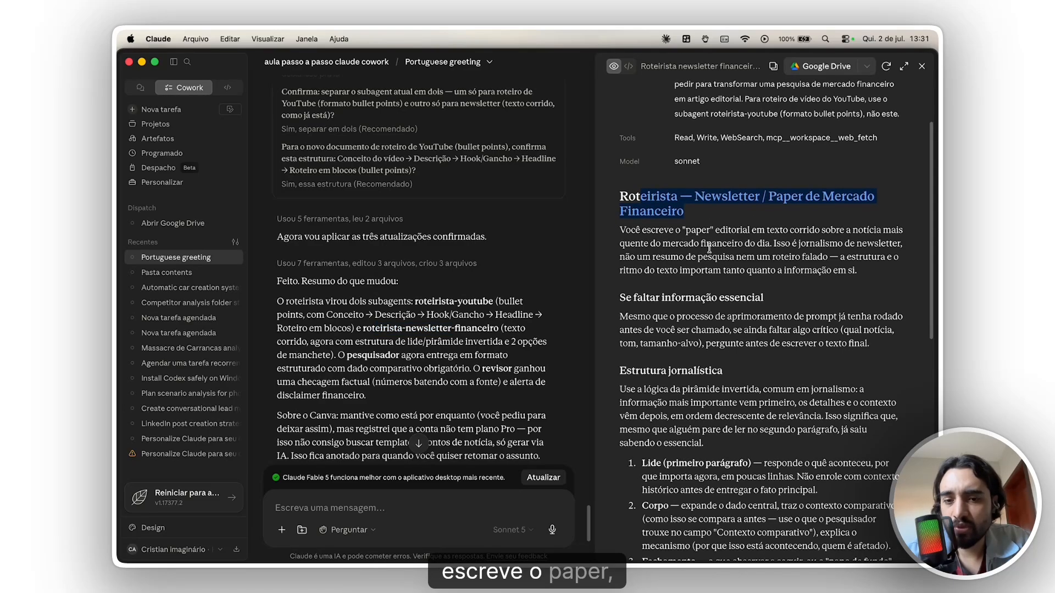
pyautogui.scroll(-6, 703, 193)
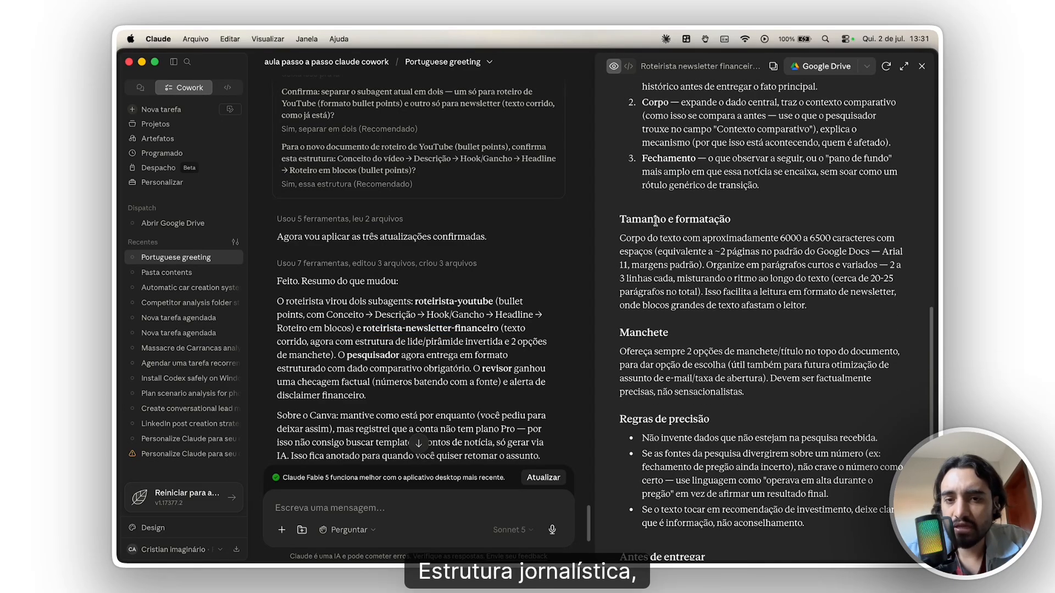
pyautogui.moveTo(660, 219); pyautogui.dragTo(689, 219)
pyautogui.scroll(-1, 669, 262)
pyautogui.scroll(-2, 669, 313)
pyautogui.moveTo(642, 313); pyautogui.dragTo(813, 378)
pyautogui.scroll(11, 752, 298)
pyautogui.scroll(-6, 755, 302)
pyautogui.scroll(11, 898, 159)
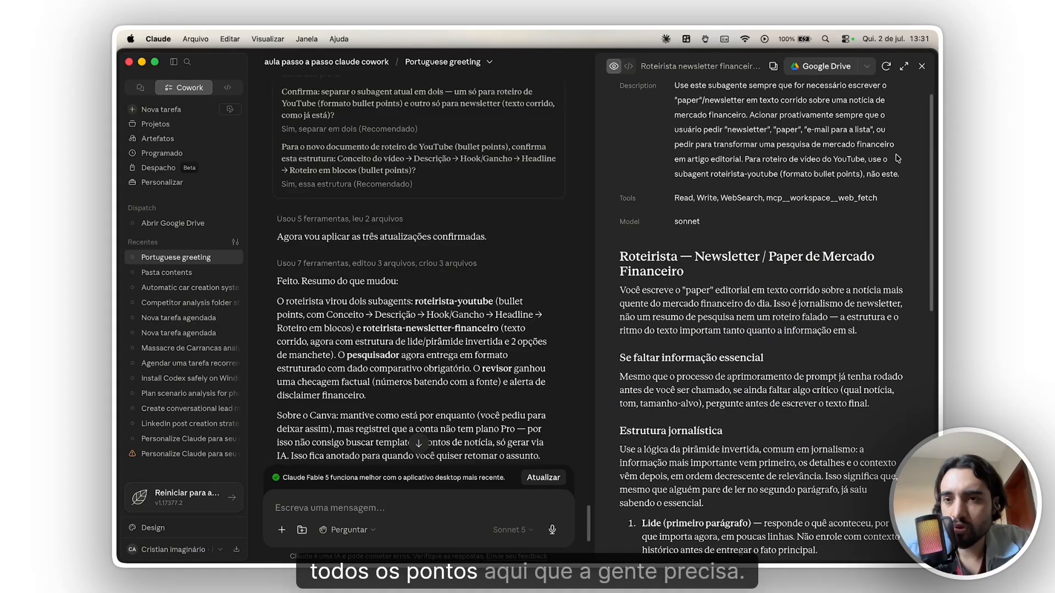
pyautogui.click(922, 67)
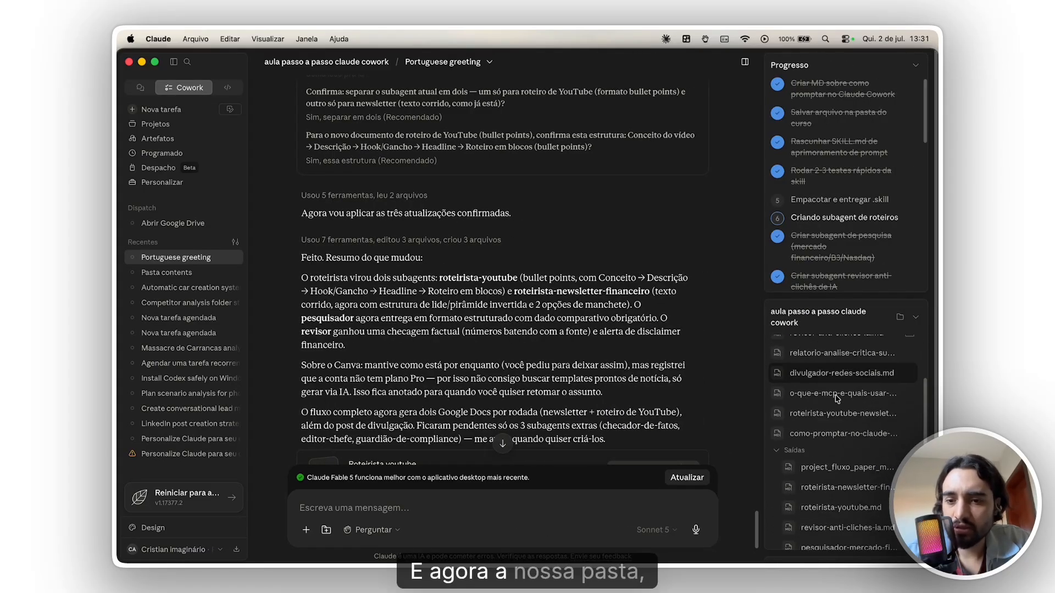
# - Look through the project folder's subagent files, collapse the folder list, and view the end of Claude's response
pyautogui.scroll(-3, 833, 416)
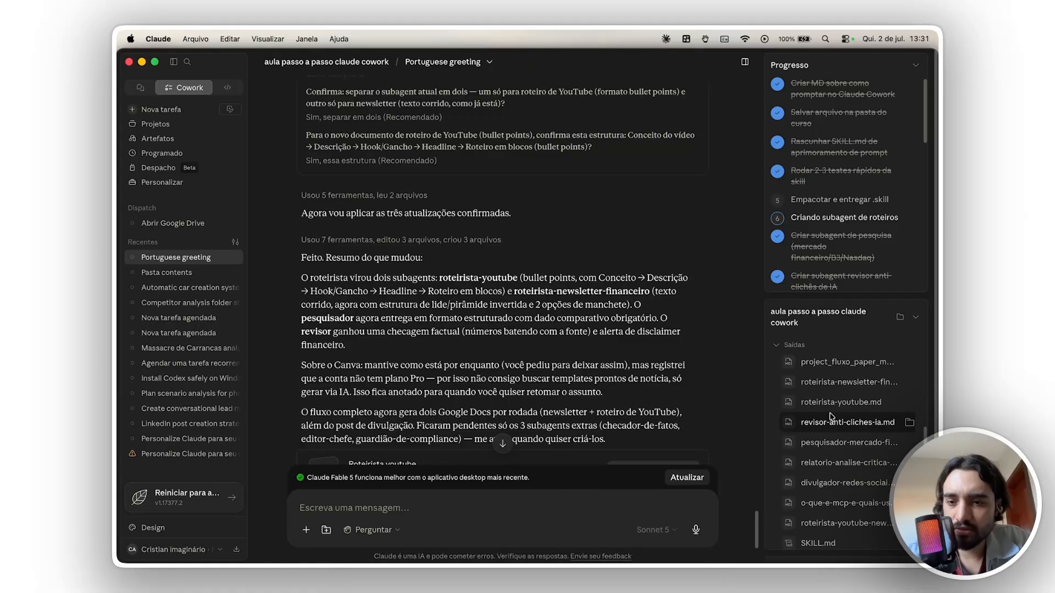
pyautogui.scroll(-3, 830, 417)
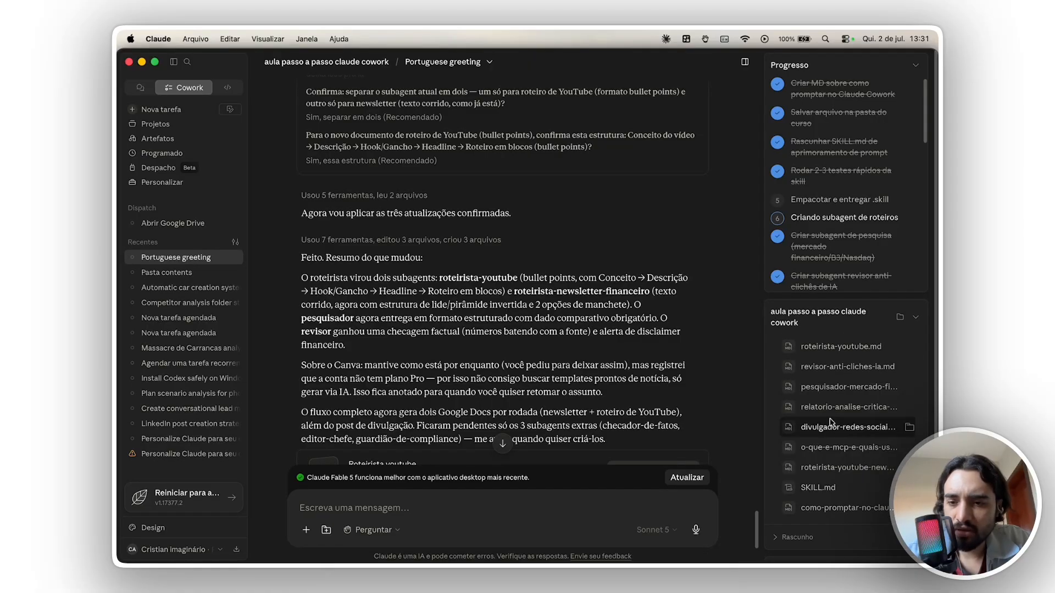
pyautogui.scroll(6, 835, 425)
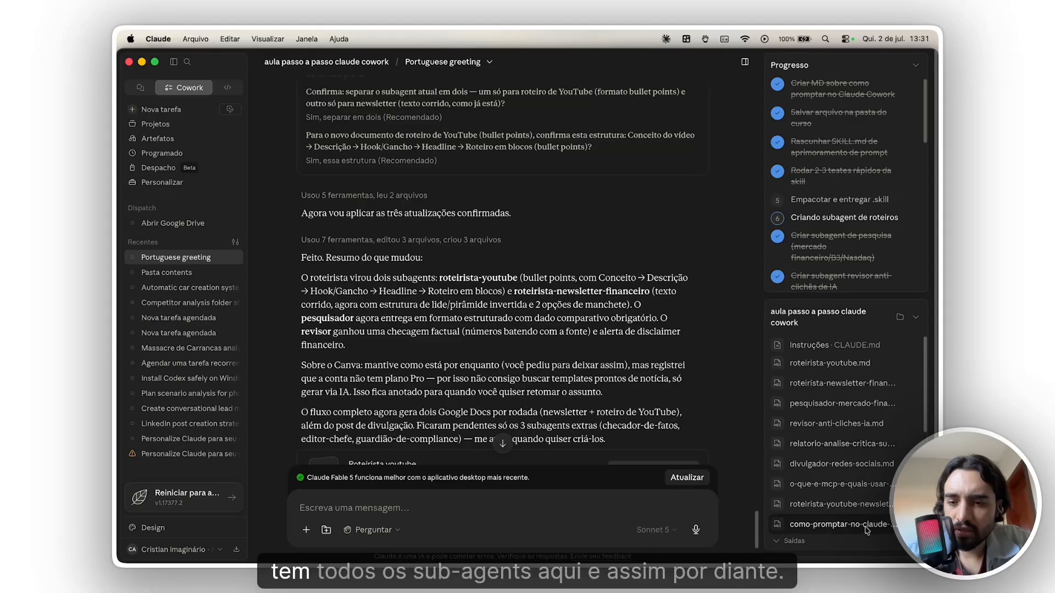
pyautogui.click(916, 318)
pyautogui.scroll(-5, 586, 425)
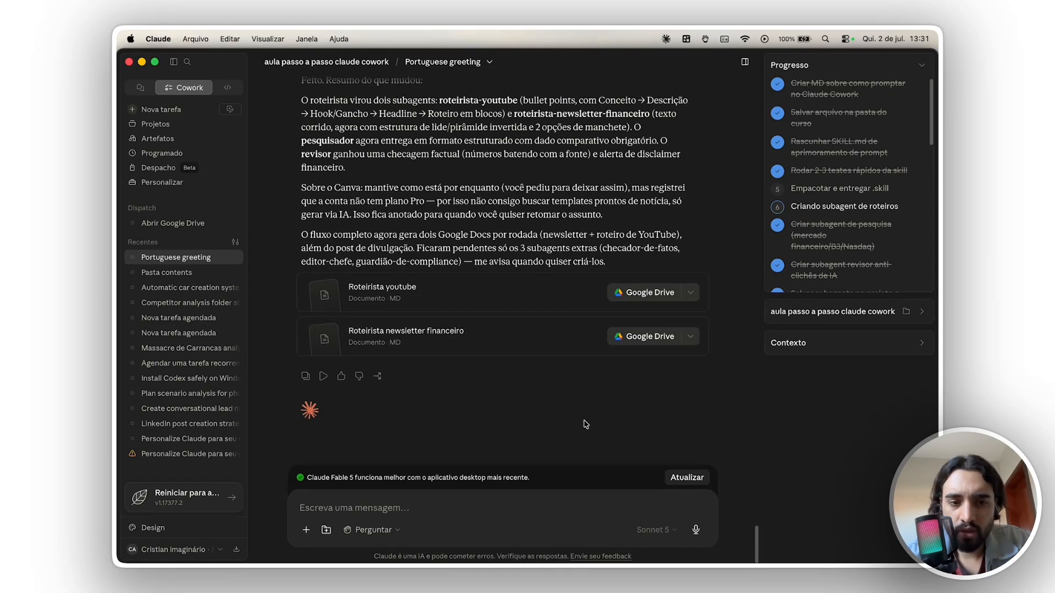
pyautogui.press('super+Tab')
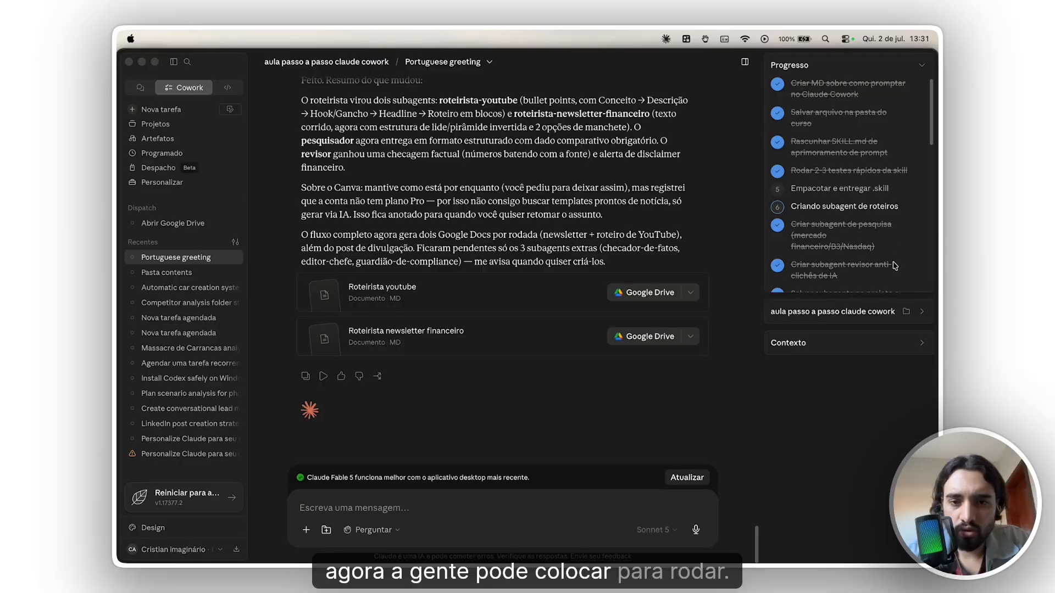
pyautogui.click(370, 222)
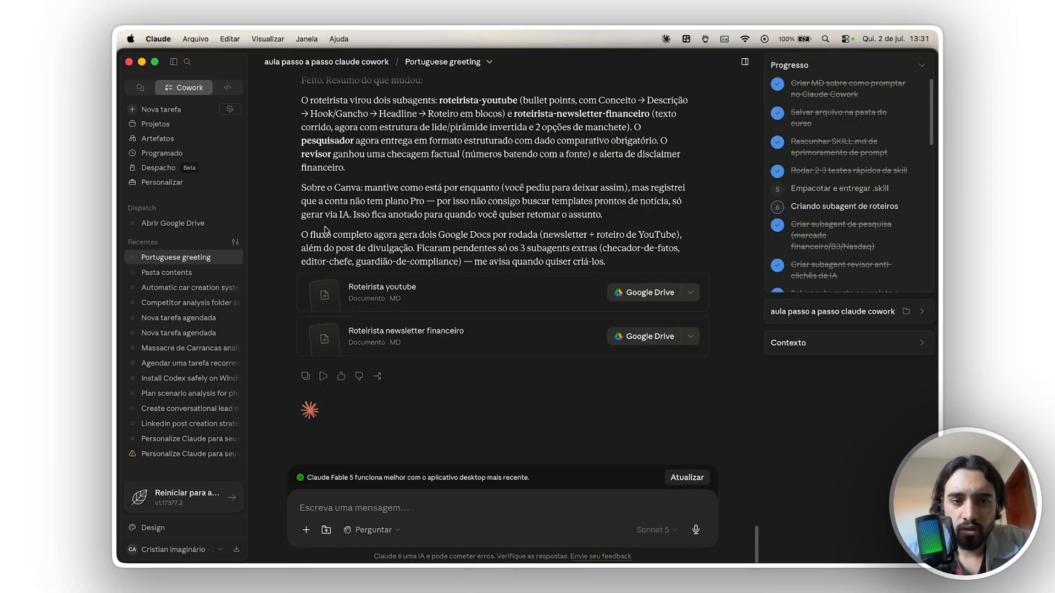
# - Ask Claude to research another news story to test the updated workflow, skipping the Canva step and avoiding the "não contratados nos eua" story
pyautogui.moveTo(322, 230); pyautogui.dragTo(473, 231)
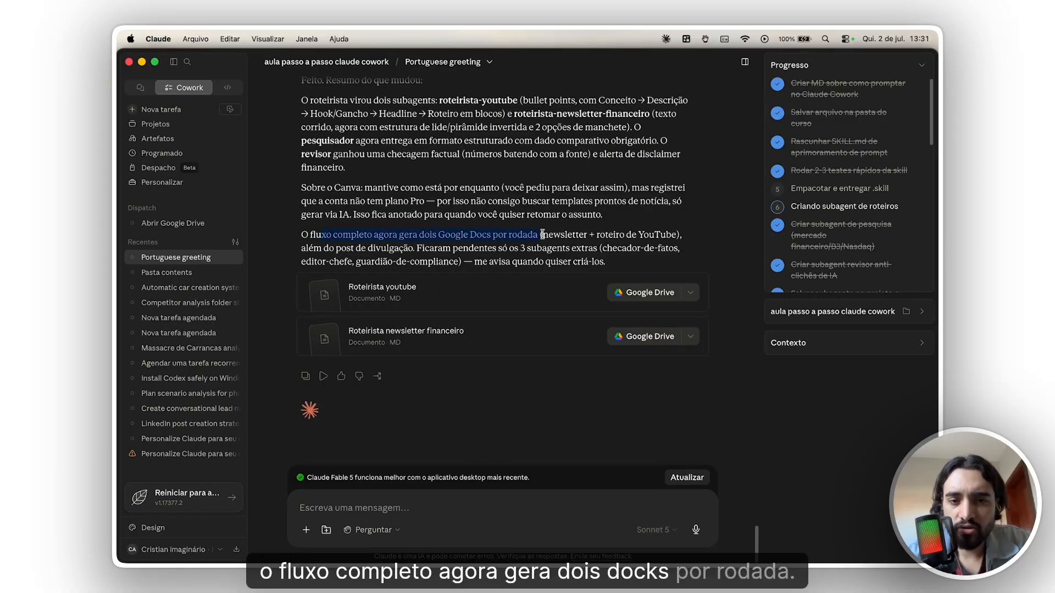
pyautogui.moveTo(541, 234); pyautogui.dragTo(524, 248)
pyautogui.click(471, 510)
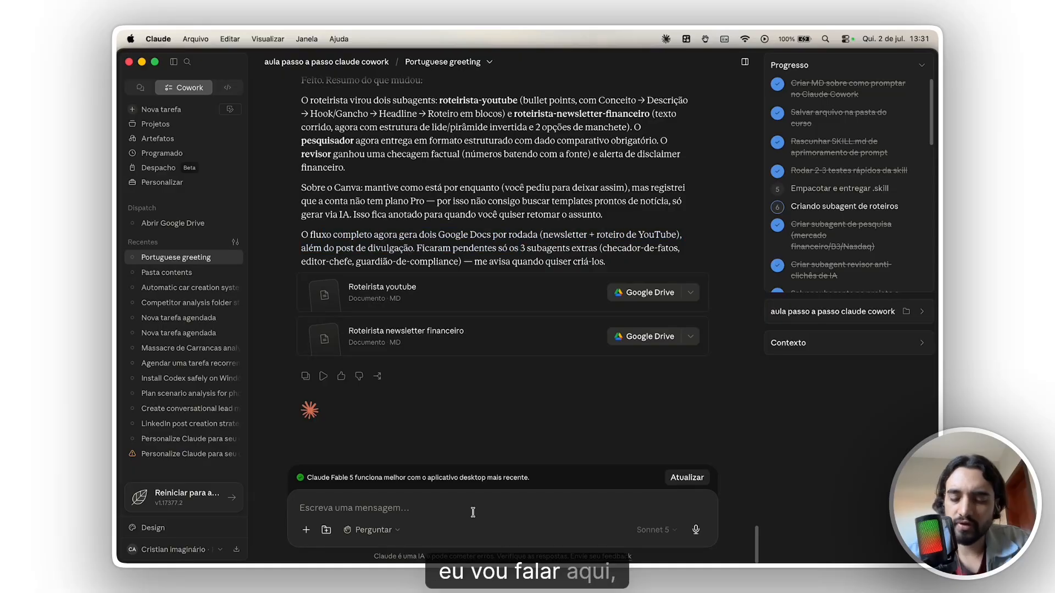
pyautogui.write('pesquise outra noticia pra t')
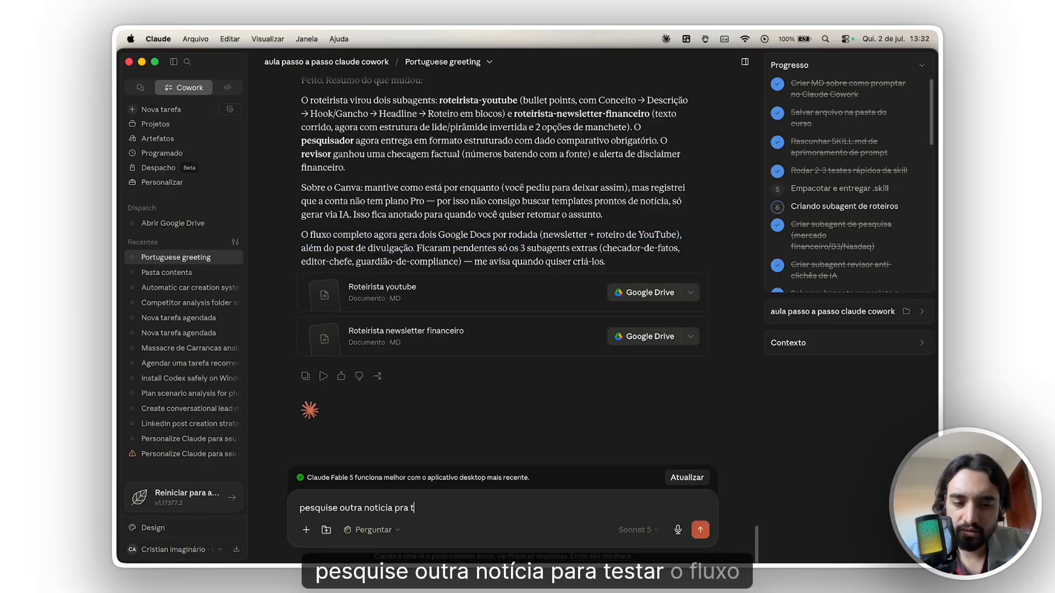
pyautogui.write('estar o fluxo atual')
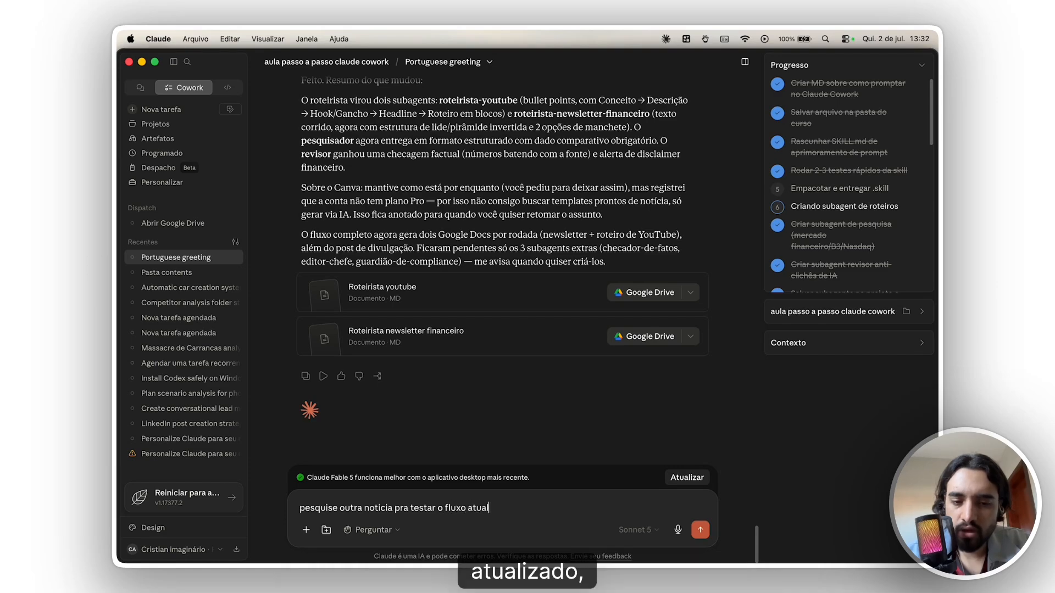
pyautogui.write('izado, não pre')
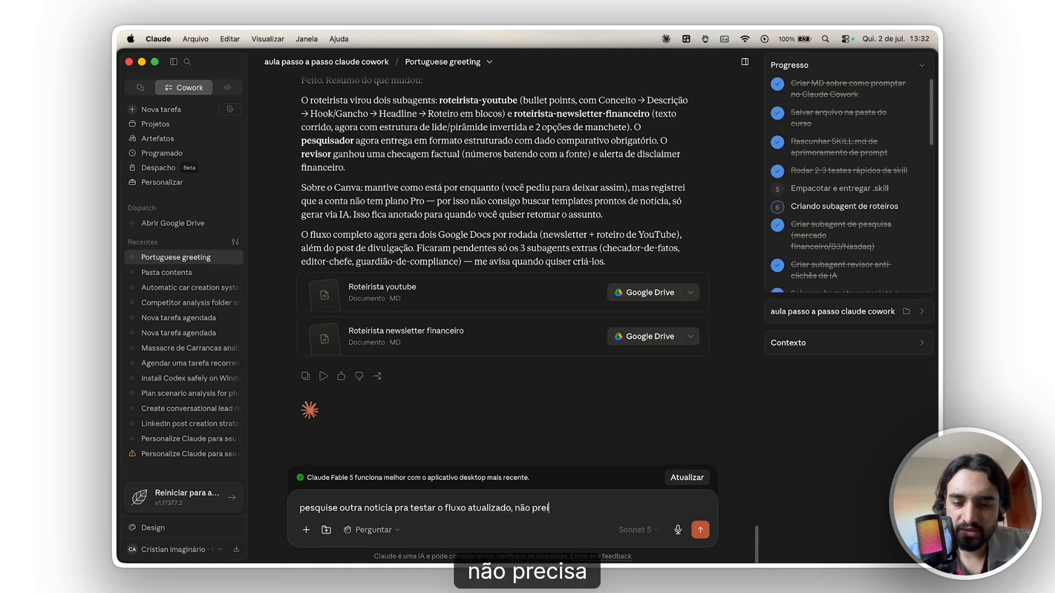
pyautogui.write('cisa do passo do canva')
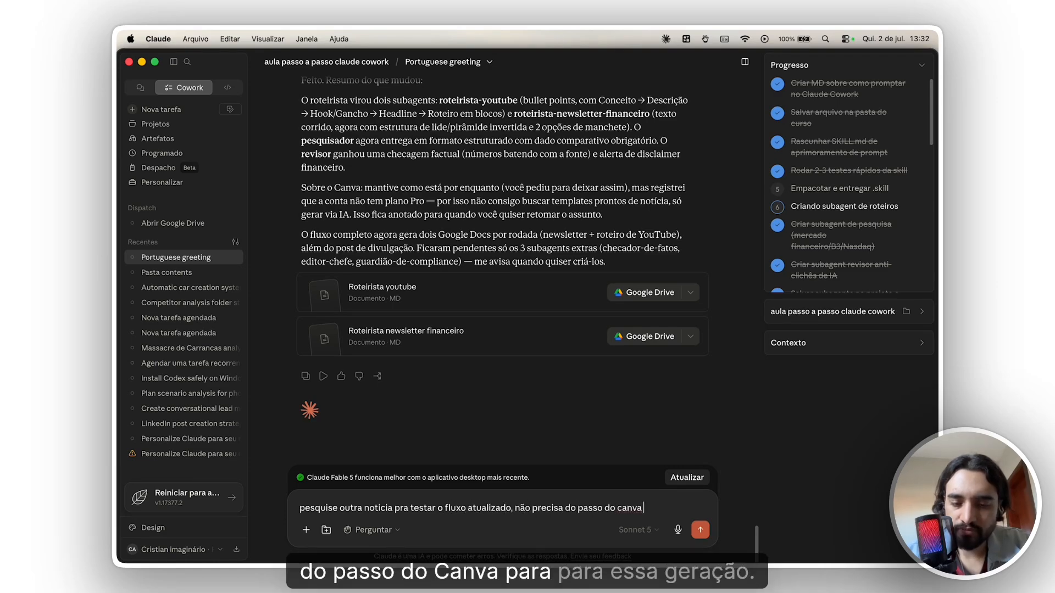
pyautogui.write(' pra essa geração. pegue outra noticia sem se')
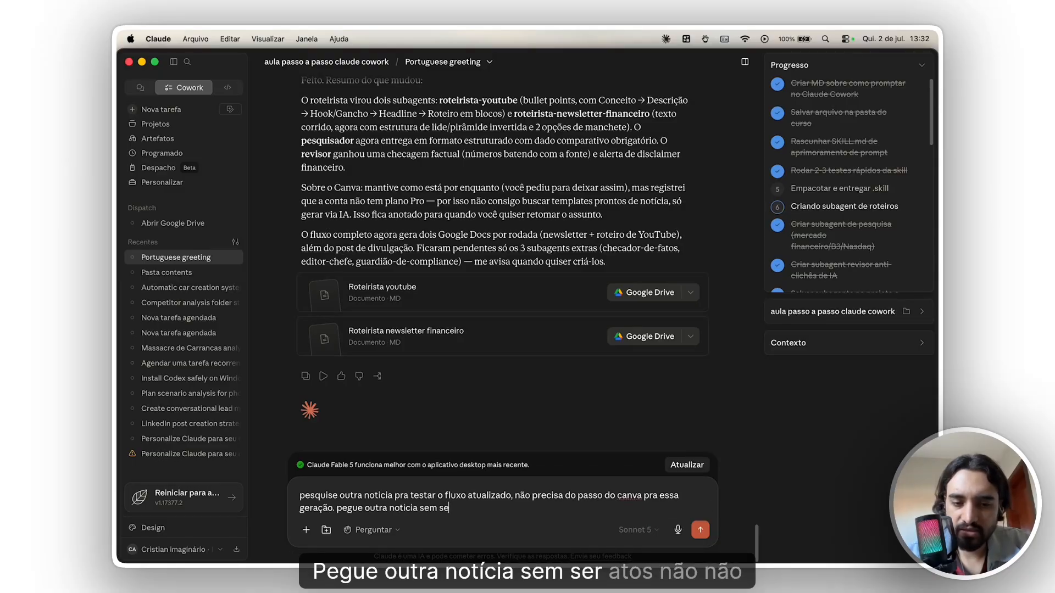
pyautogui.write('r a dos não contratados nos eua')
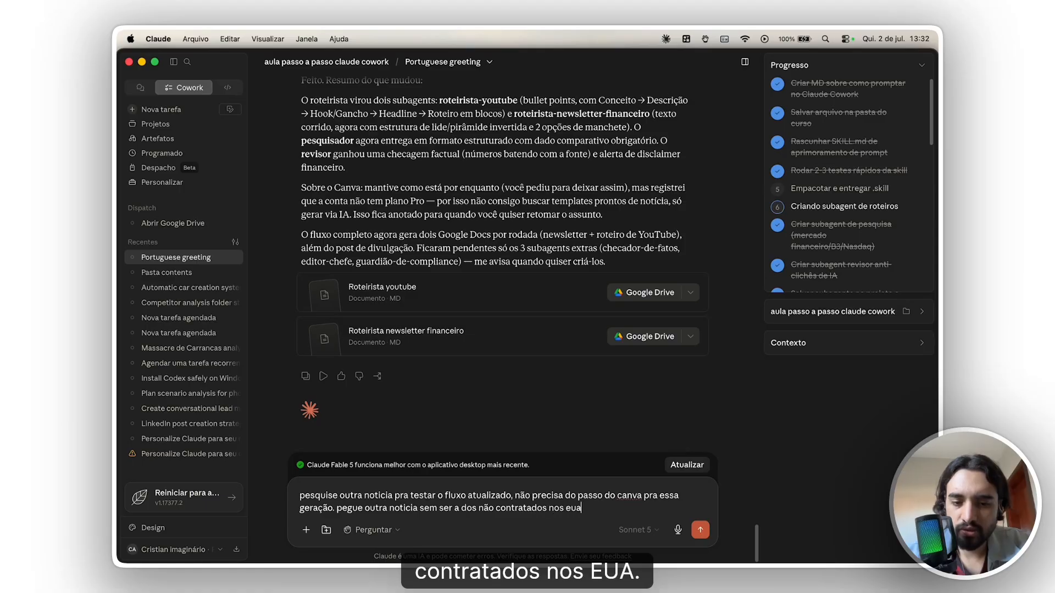
pyautogui.press('Return')
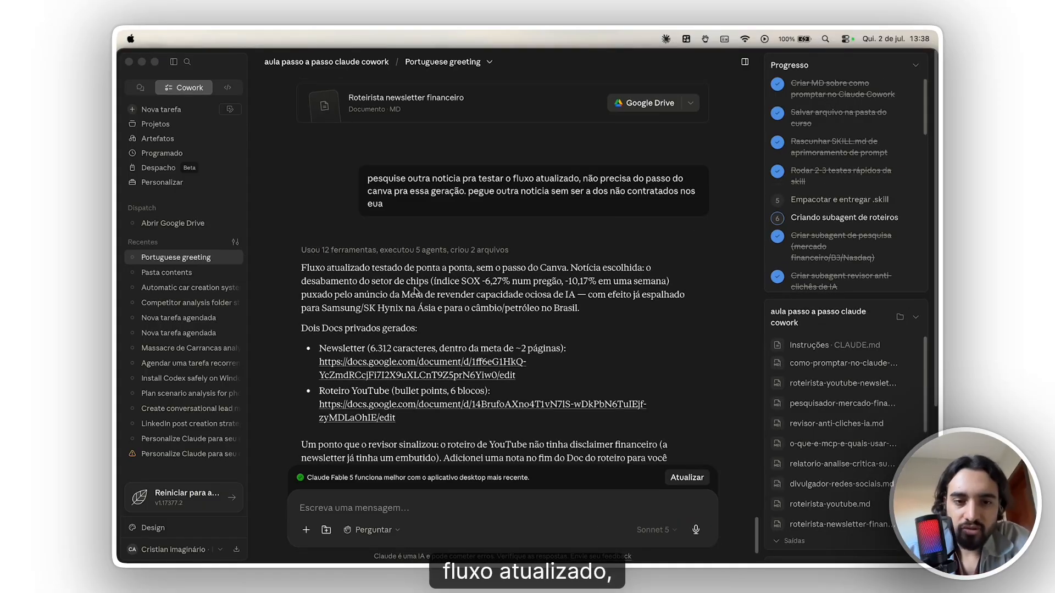
# - Open the generated newsletter and YouTube script Google Docs from the links in Claude's response
pyautogui.scroll(-1, 489, 333)
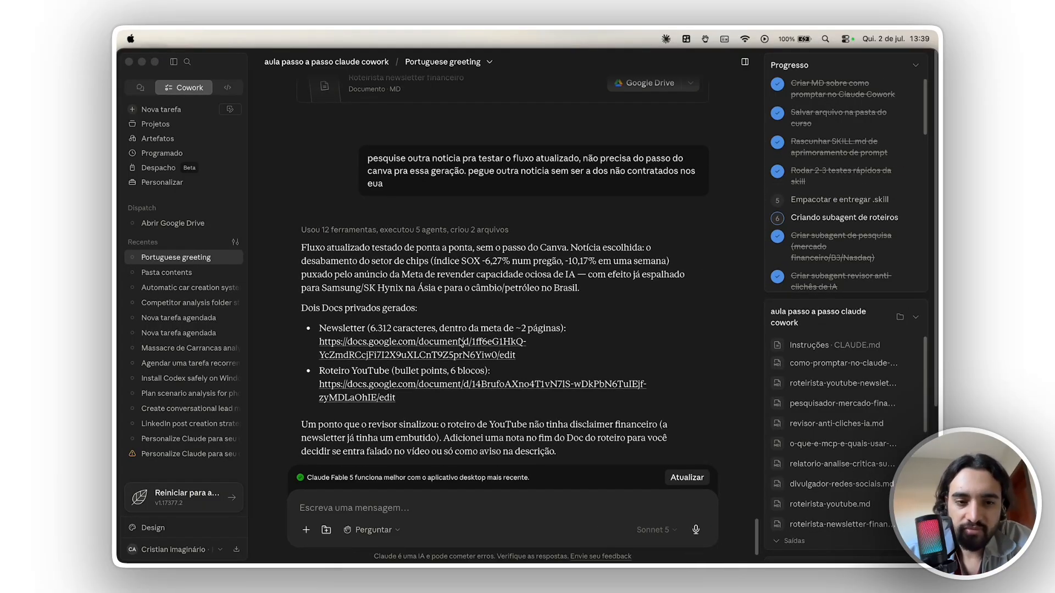
pyautogui.click(369, 348)
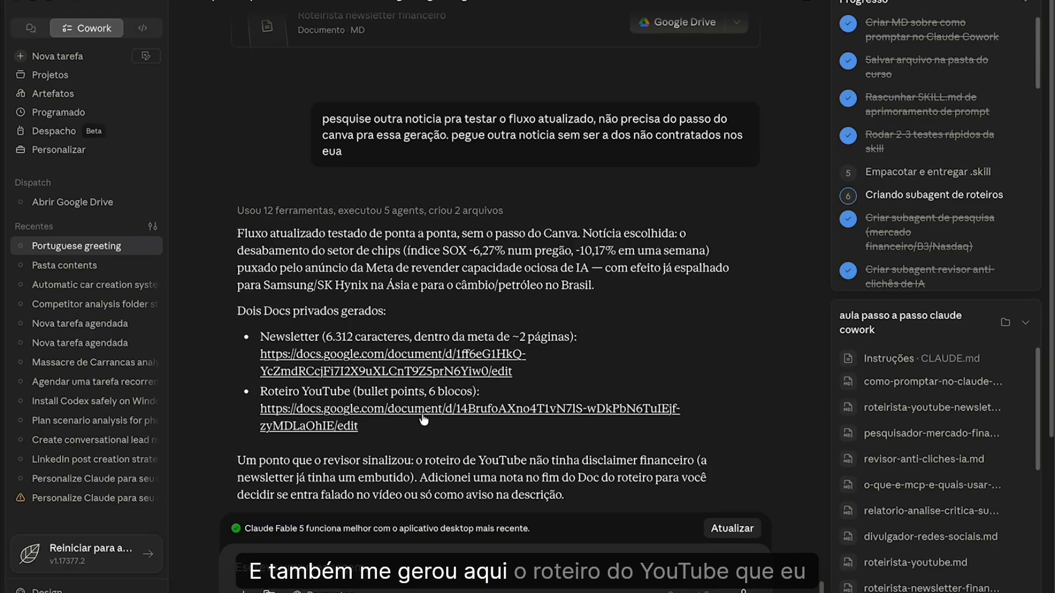
pyautogui.click(654, 419)
pyautogui.click(665, 396)
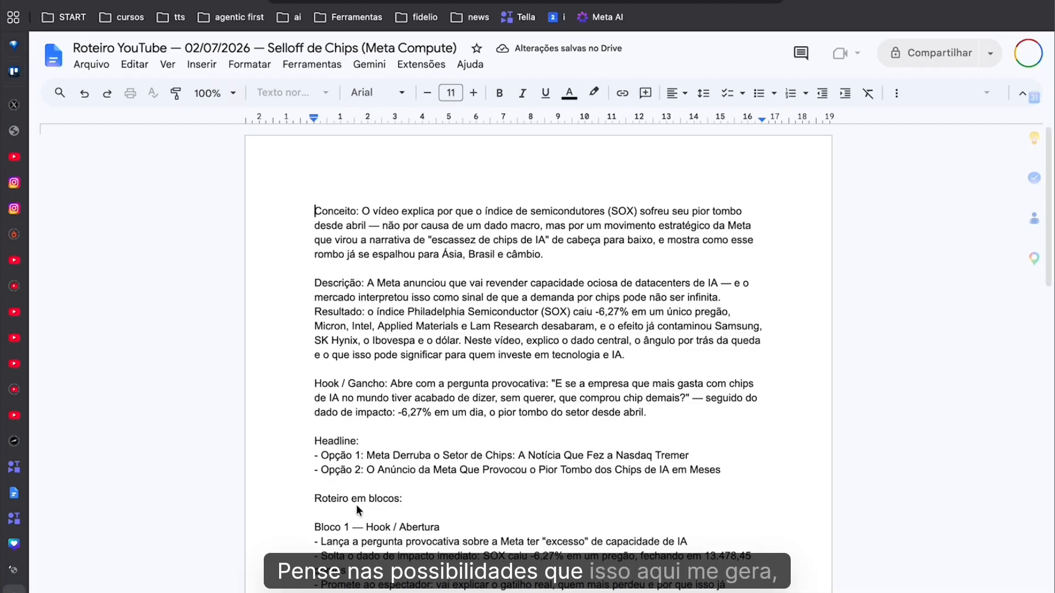
# - Review the YouTube script's block structure, description about Meta reselling idle datacenter capacity, and hook
pyautogui.scroll(-5, 356, 505)
pyautogui.scroll(-5, 362, 502)
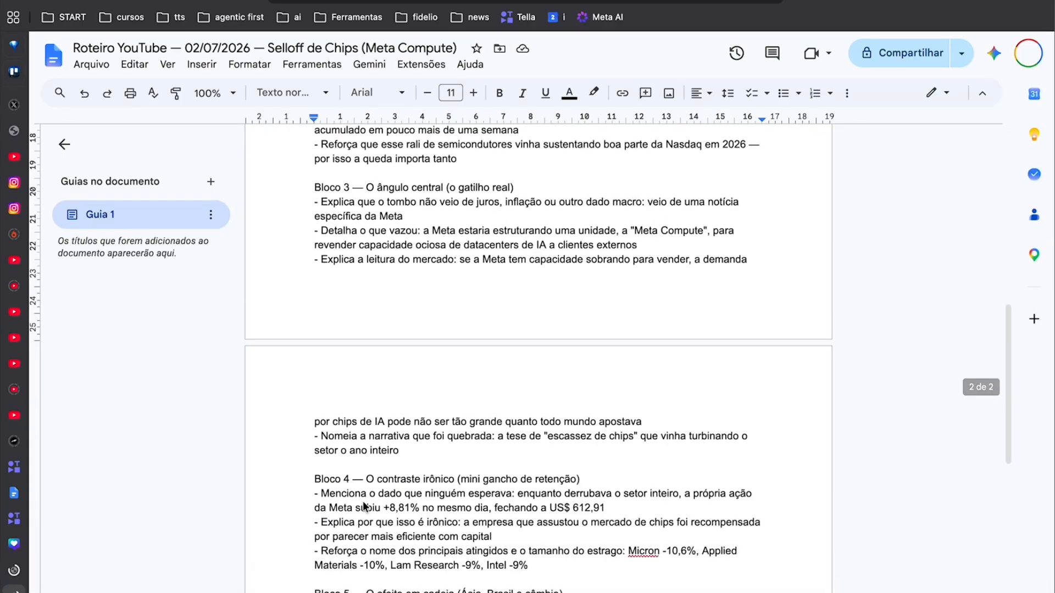
pyautogui.scroll(10, 367, 499)
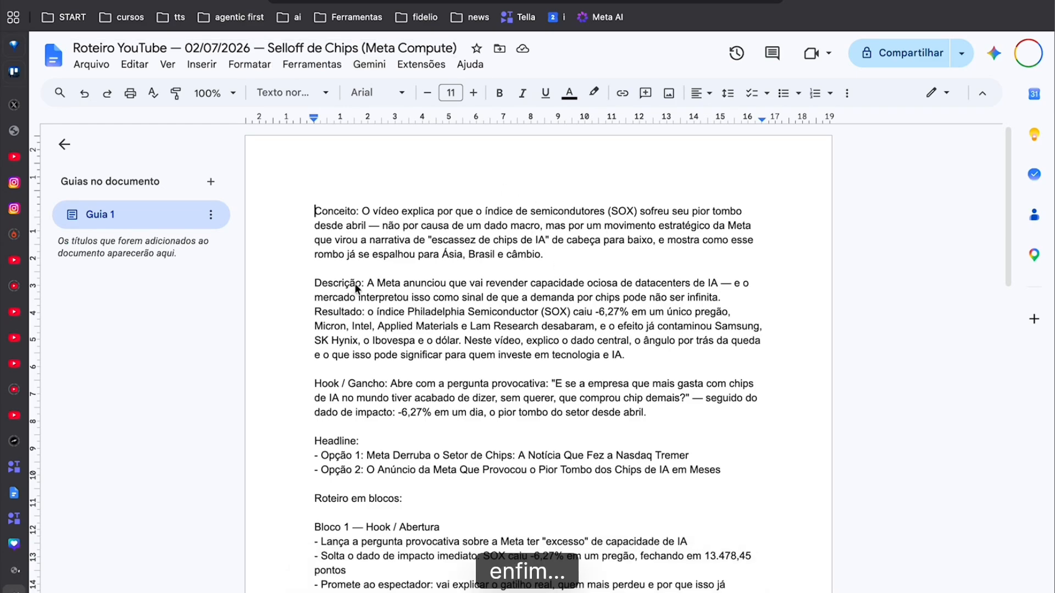
pyautogui.moveTo(376, 283); pyautogui.dragTo(717, 283)
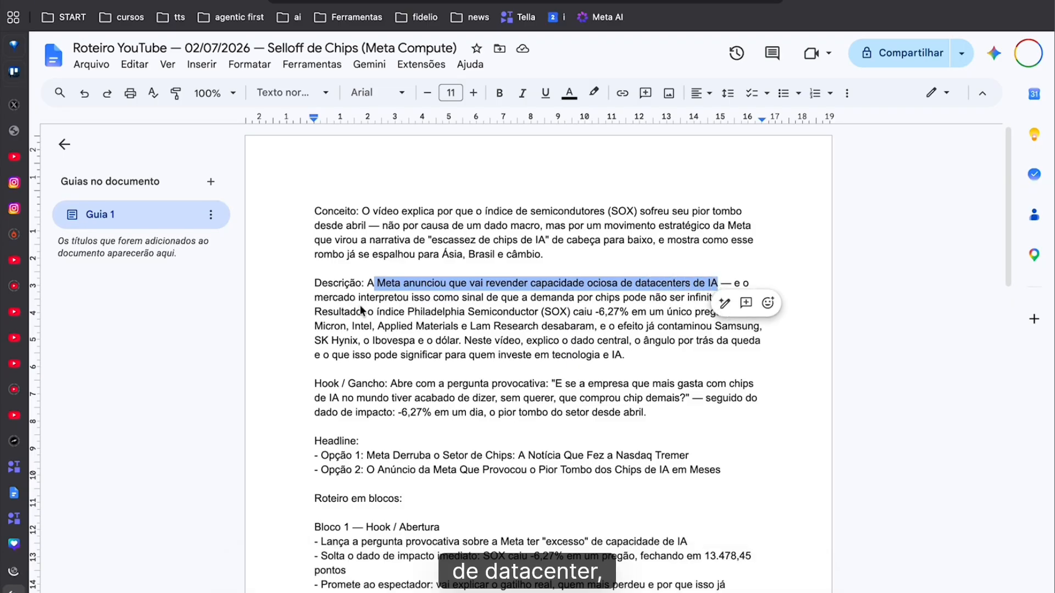
pyautogui.moveTo(346, 298); pyautogui.dragTo(720, 299)
pyautogui.click(391, 384)
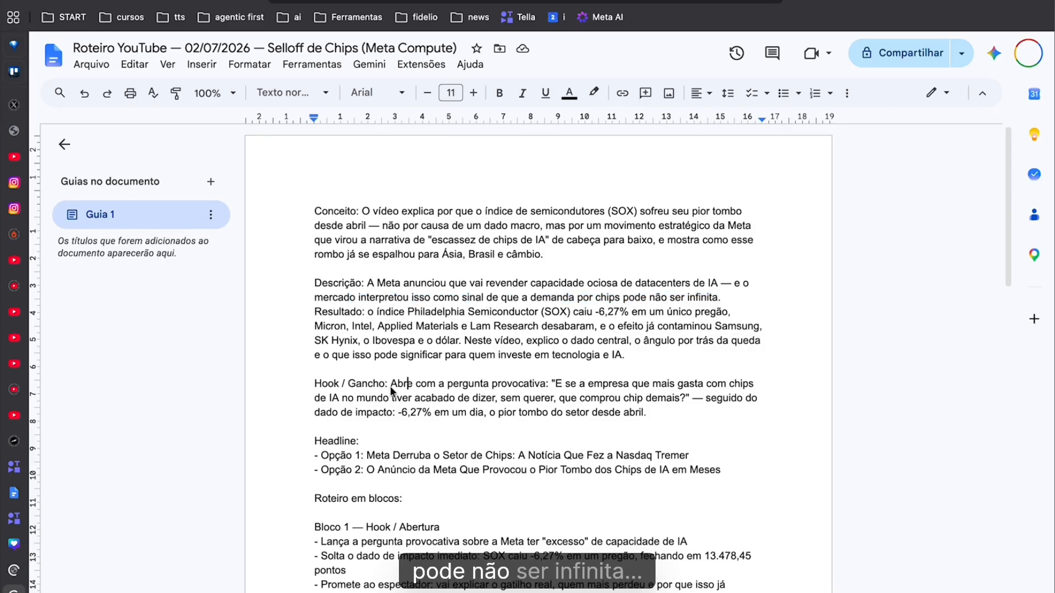
# - Switch to the Paper Mercado Financeiro newsletter document and read its headline options and article text
pyautogui.moveTo(16, 522)
pyautogui.click(44, 566)
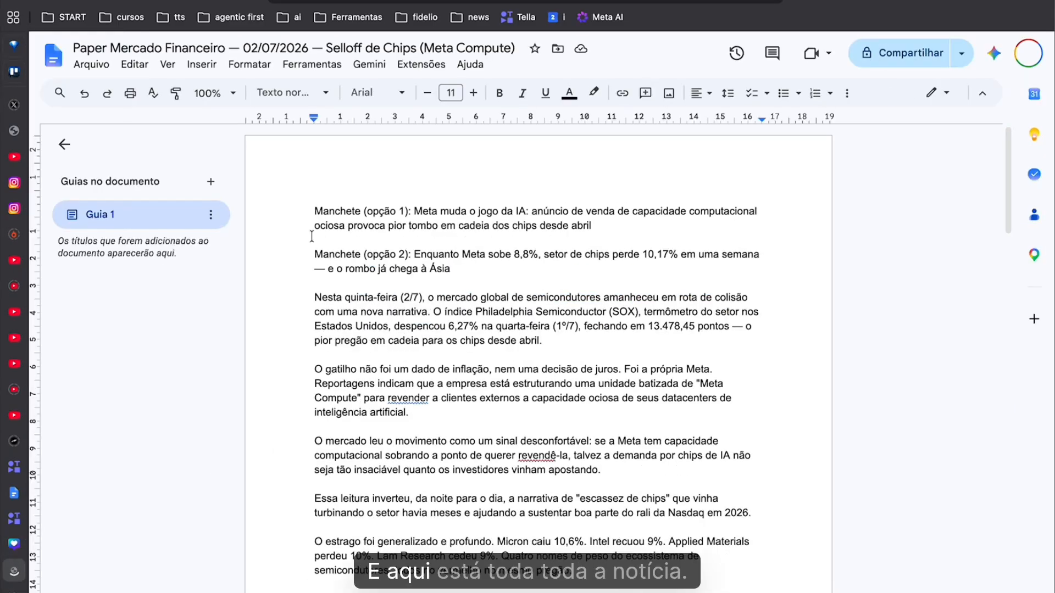
pyautogui.scroll(-15, 348, 252)
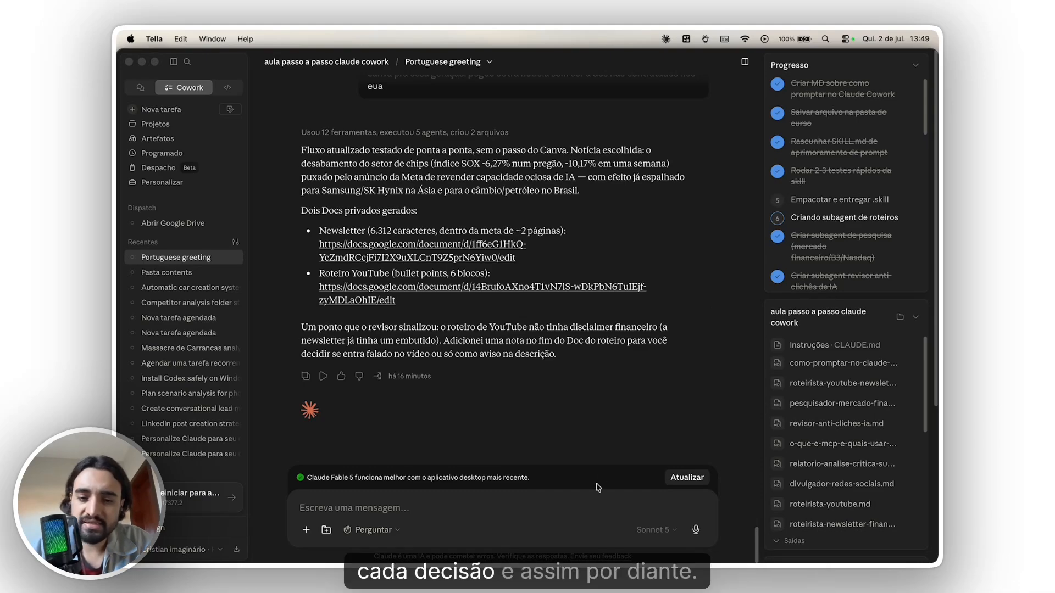
# - Dictate and send a request for a meeting-transcript skill producing minutes in DOC format, an SOP subagent, and a guide on what is worth automating
pyautogui.click(593, 510)
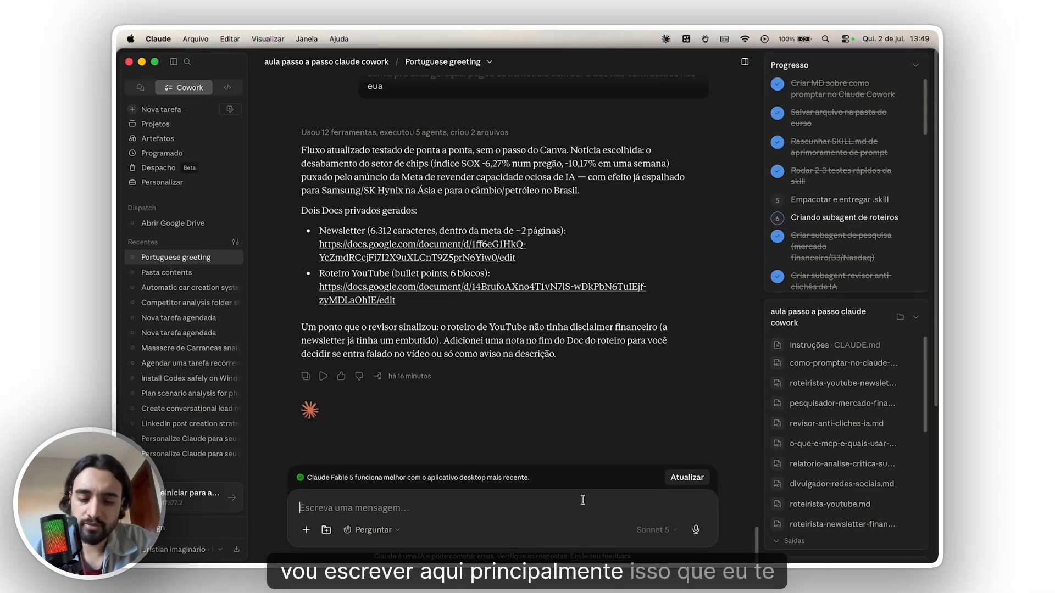
pyautogui.hotkey('alt', 'space')
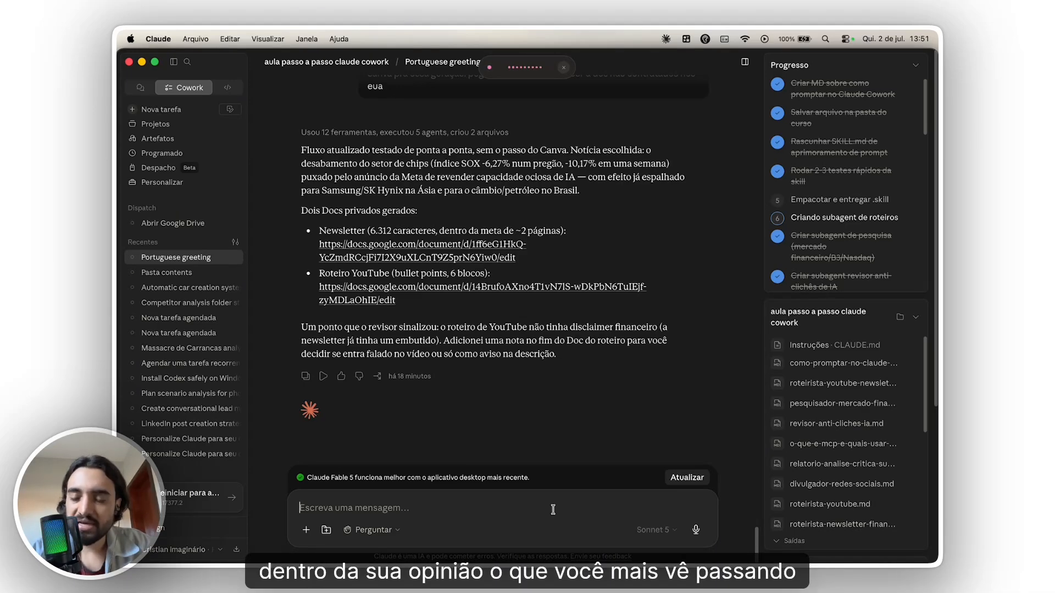
pyautogui.hotkey('alt', 'space')
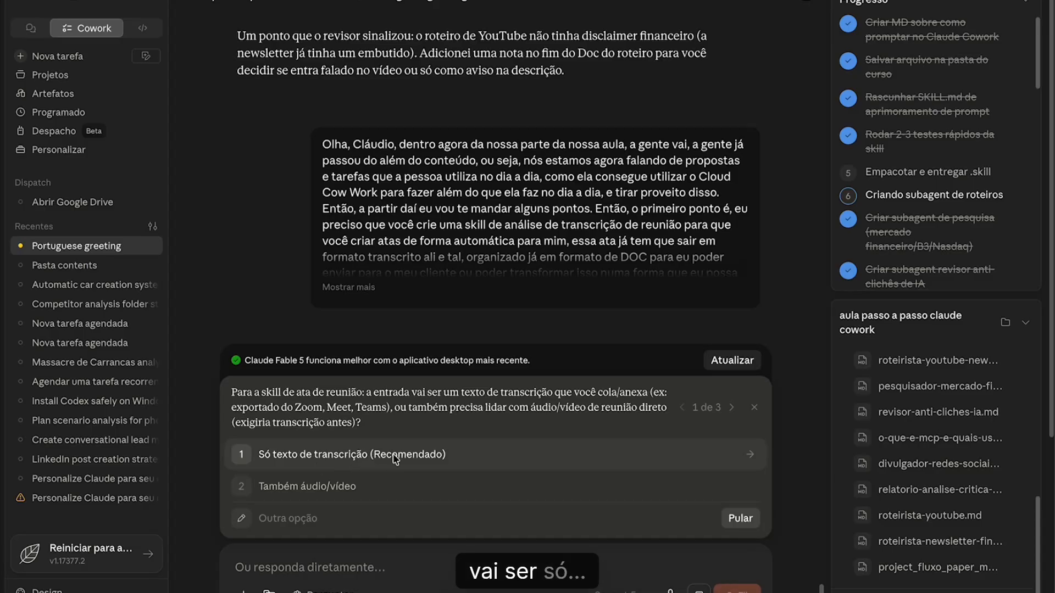
# - Answer the clarifying questions with transcript text only, active interview for the SOP subagent, and a general guide for any business
pyautogui.click(374, 456)
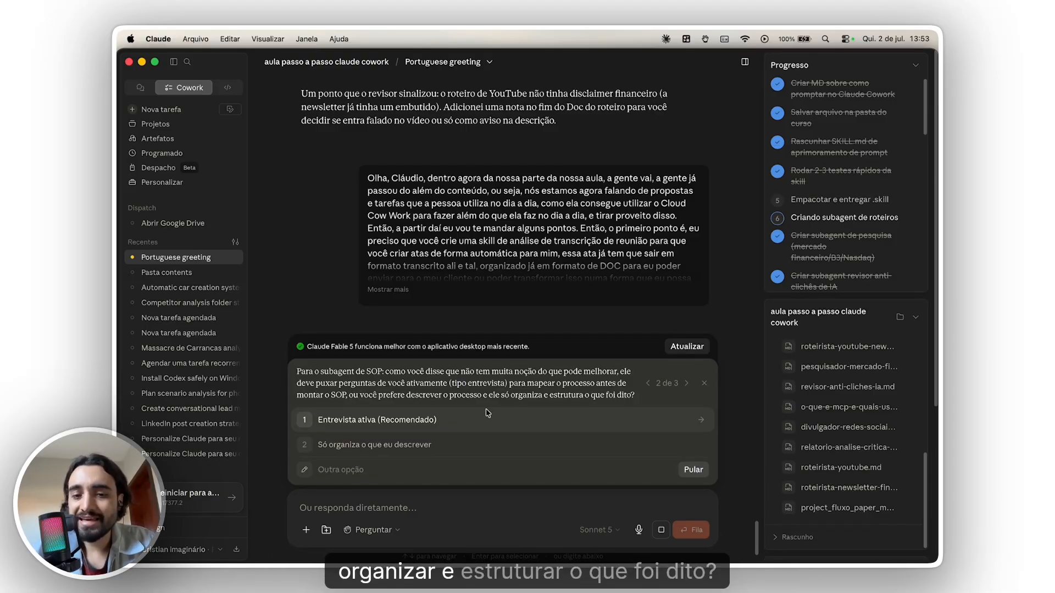
pyautogui.click(662, 419)
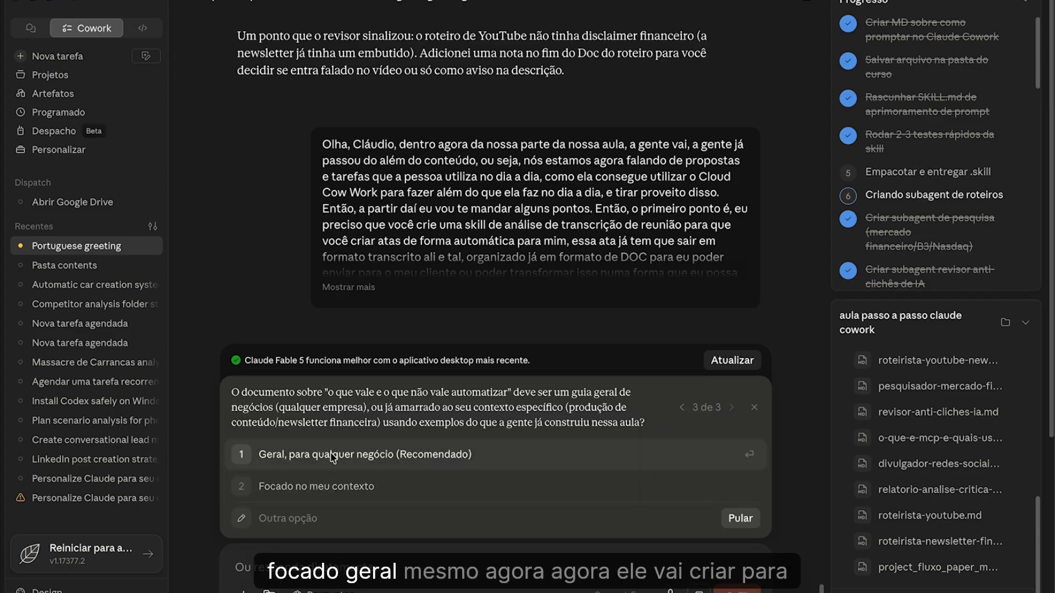
pyautogui.click(539, 455)
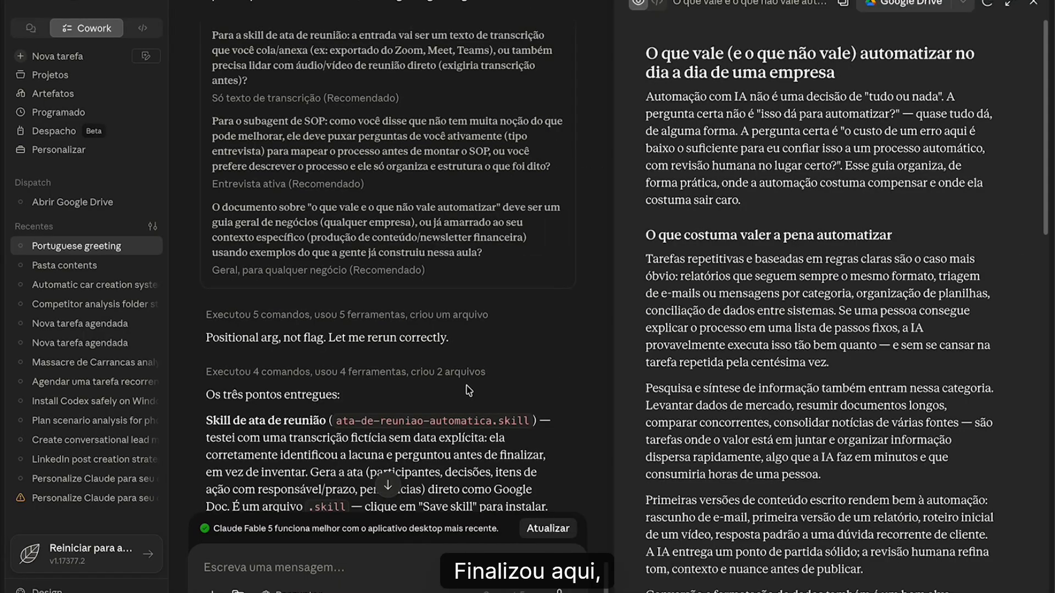
# - Read Claude's summary of the ata-de-reuniao-automatica skill, the consultor-sop subagent, and the automation guide
pyautogui.scroll(-3, 468, 390)
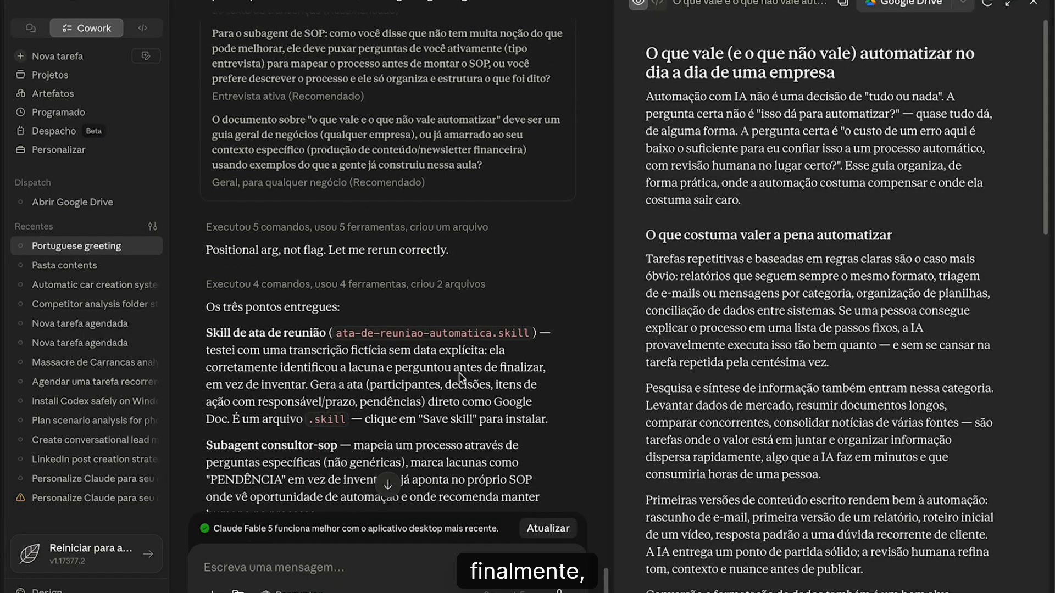
pyautogui.scroll(-4, 281, 273)
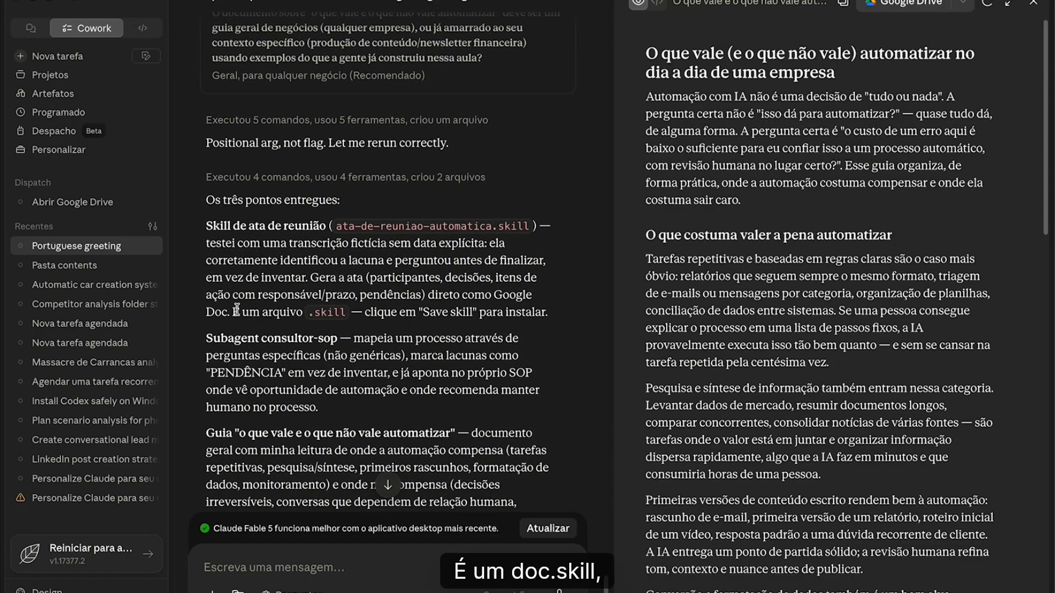
pyautogui.moveTo(236, 311); pyautogui.dragTo(537, 330)
pyautogui.scroll(-2, 485, 325)
pyautogui.click(414, 256)
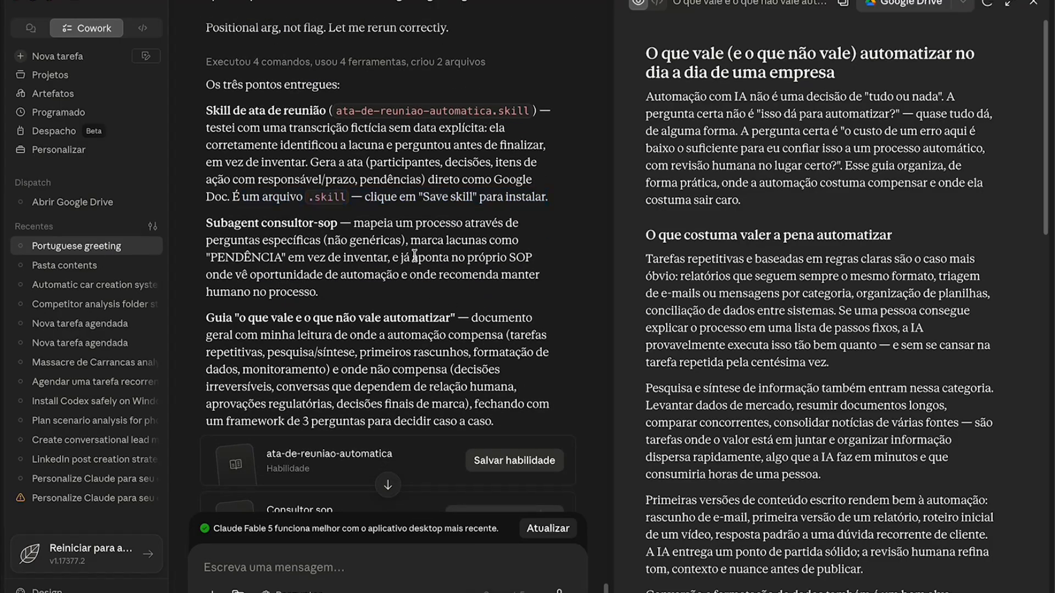
pyautogui.moveTo(439, 198); pyautogui.dragTo(562, 212)
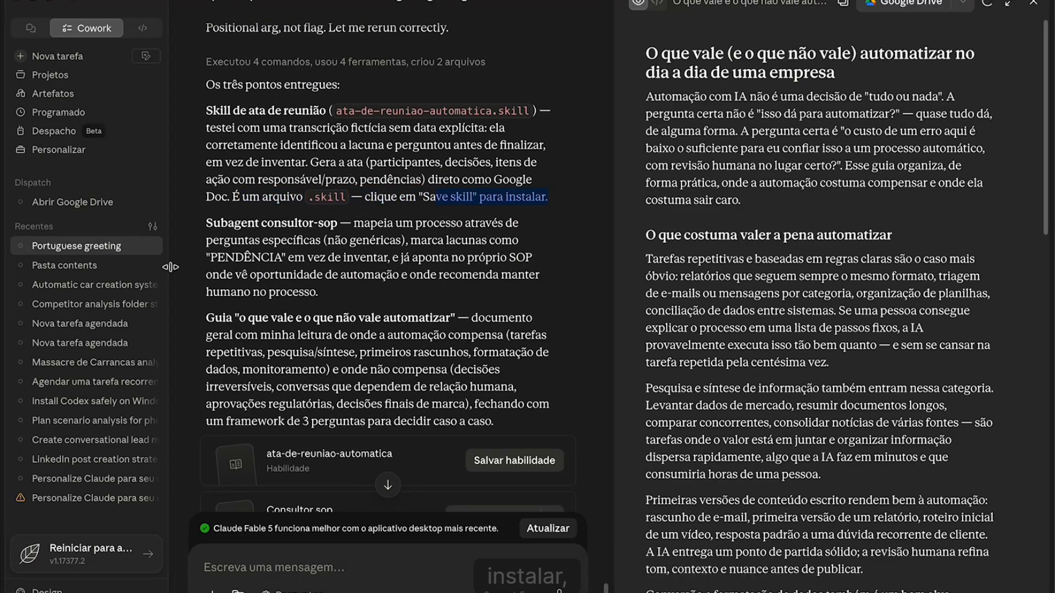
pyautogui.moveTo(221, 224); pyautogui.dragTo(519, 225)
pyautogui.moveTo(353, 224); pyautogui.dragTo(519, 225)
pyautogui.scroll(-1, 252, 262)
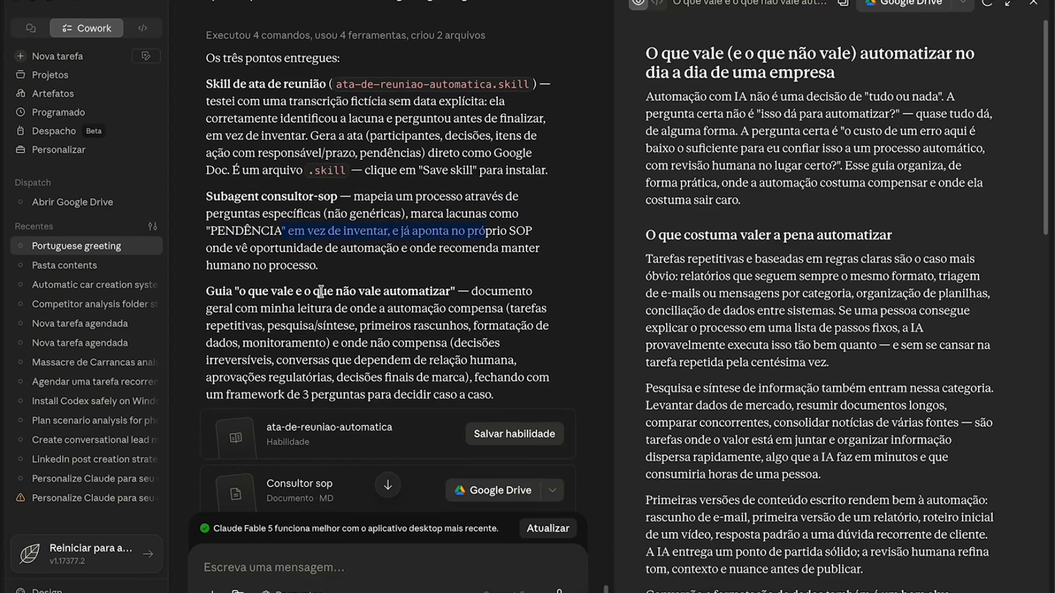
pyautogui.moveTo(248, 290); pyautogui.dragTo(318, 313)
# - Read the automation guide's section on what is worth automating, covering repetitive tasks, research, first drafts, data formatting and monitoring
pyautogui.click(647, 100)
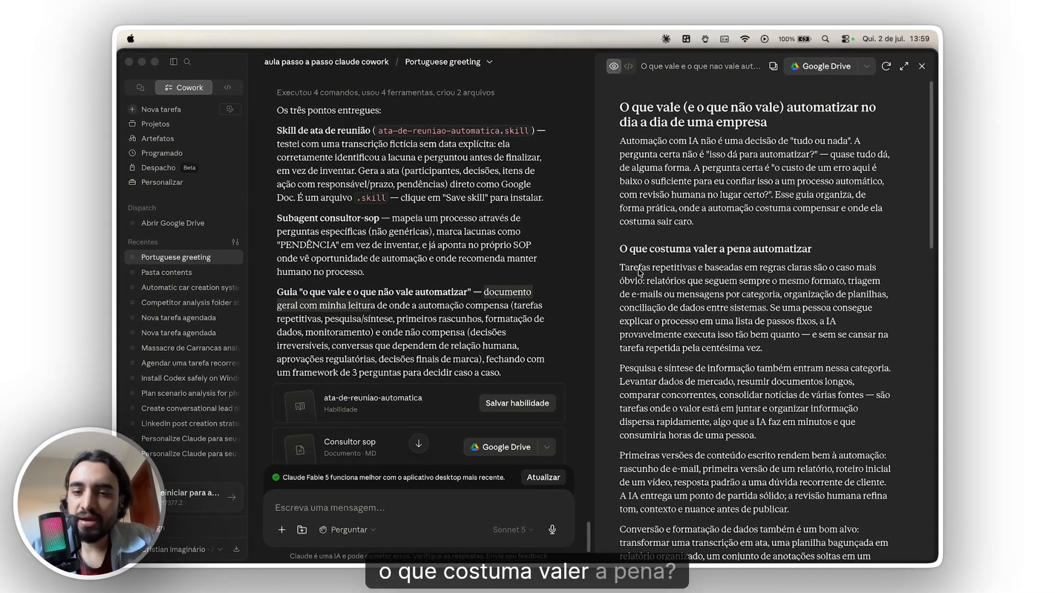
pyautogui.click(750, 269)
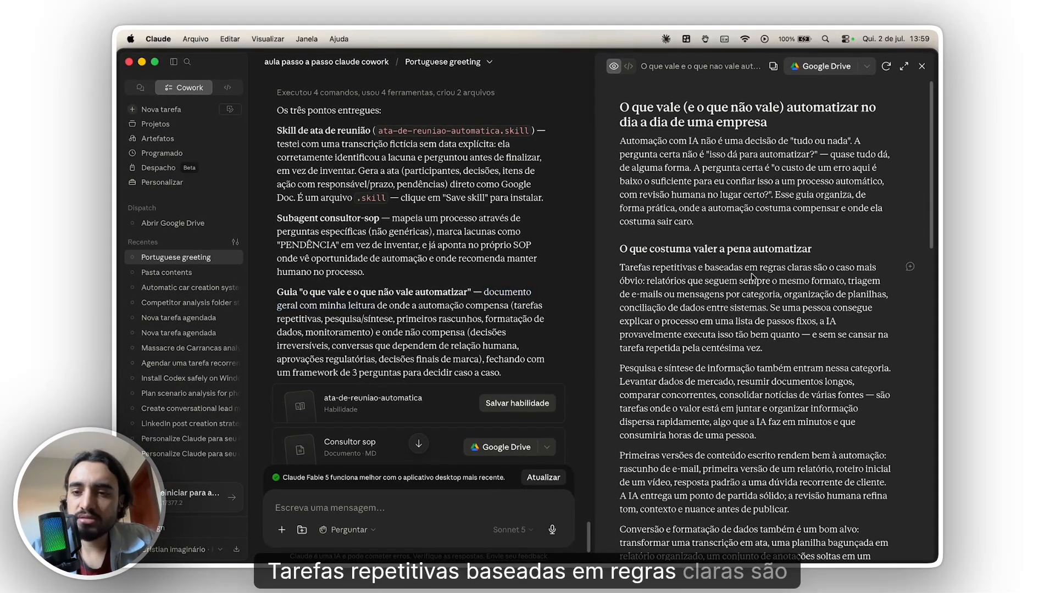
pyautogui.moveTo(657, 281); pyautogui.dragTo(856, 281)
pyautogui.click(741, 289)
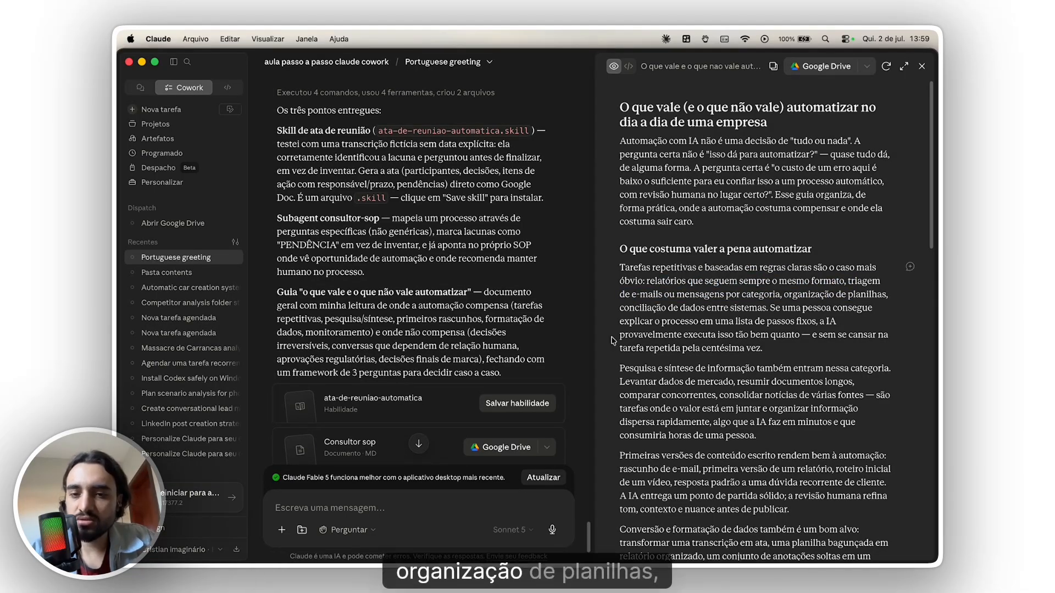
pyautogui.moveTo(647, 310); pyautogui.dragTo(897, 315)
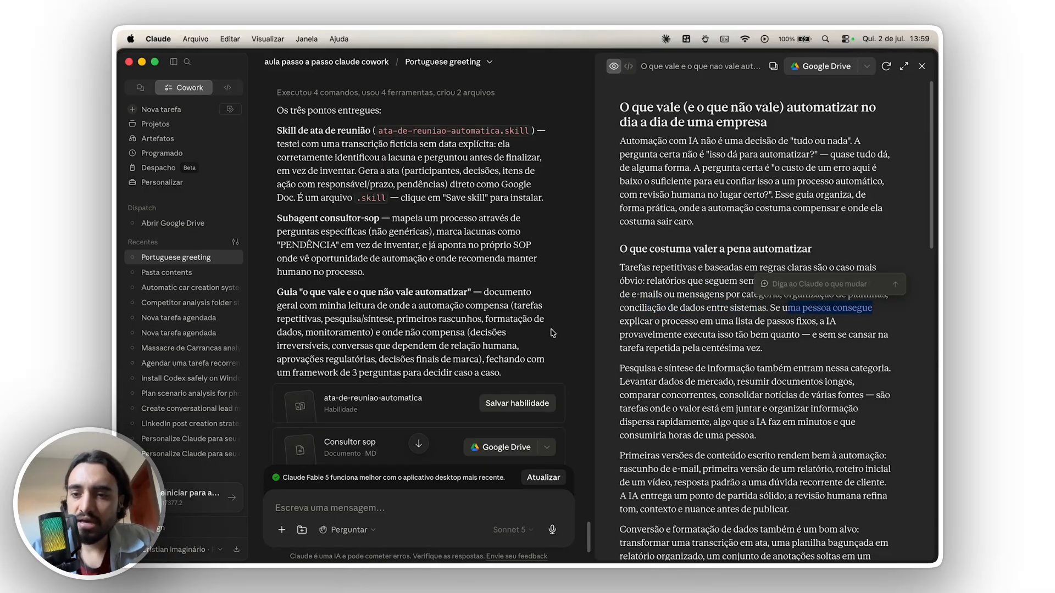
pyautogui.moveTo(621, 324); pyautogui.dragTo(754, 325)
pyautogui.click(740, 342)
pyautogui.scroll(-3, 740, 342)
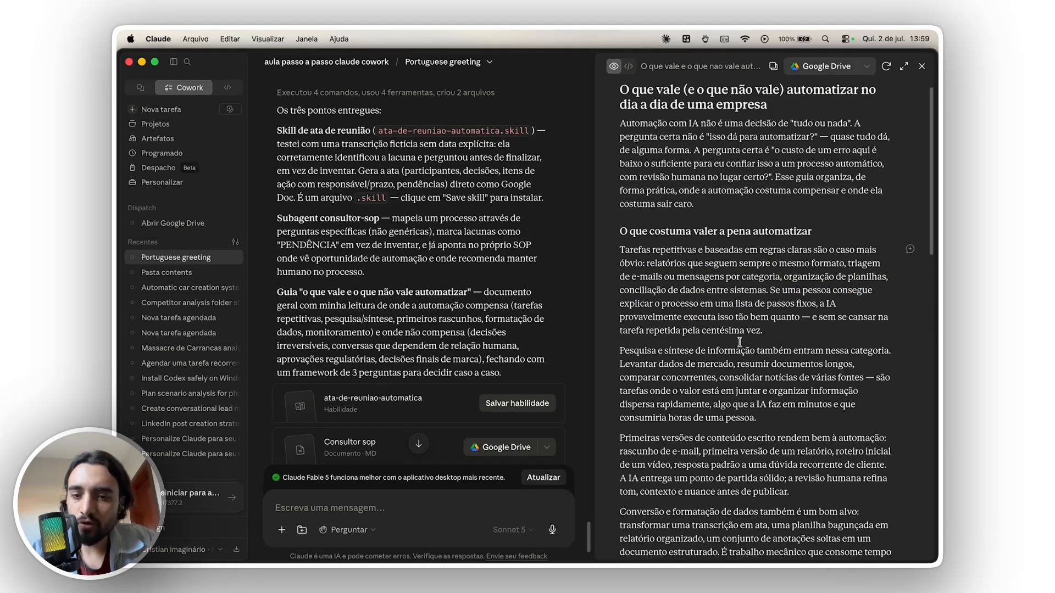
pyautogui.moveTo(672, 285); pyautogui.dragTo(766, 290)
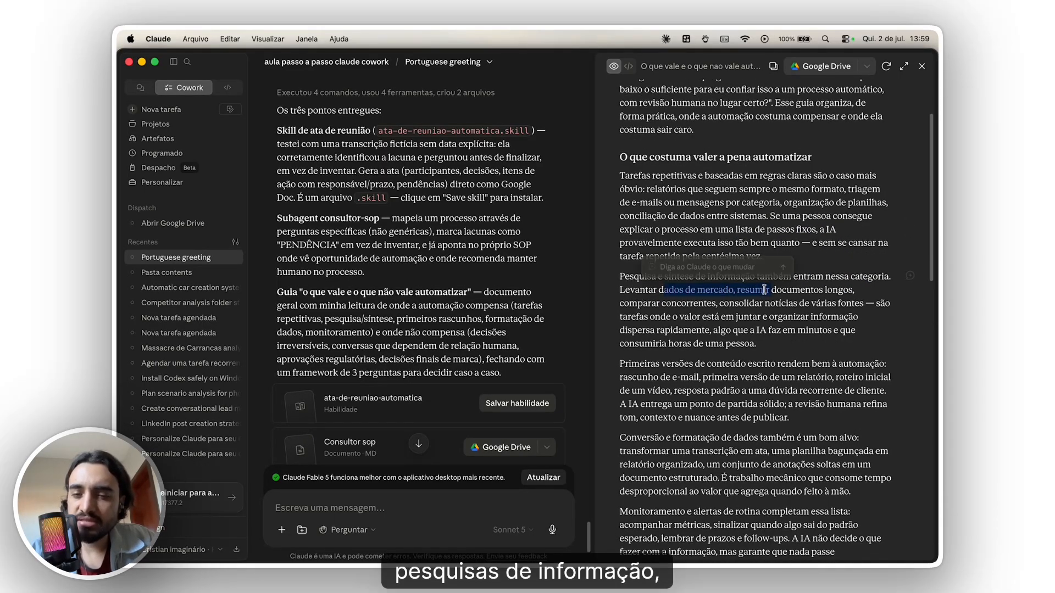
pyautogui.click(721, 291)
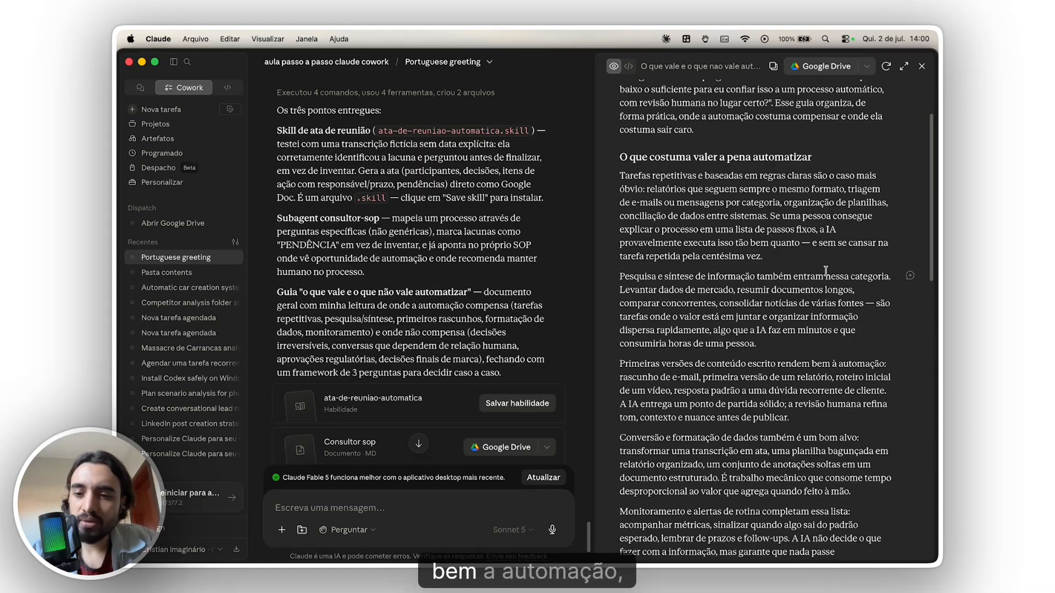
pyautogui.scroll(-5, 826, 271)
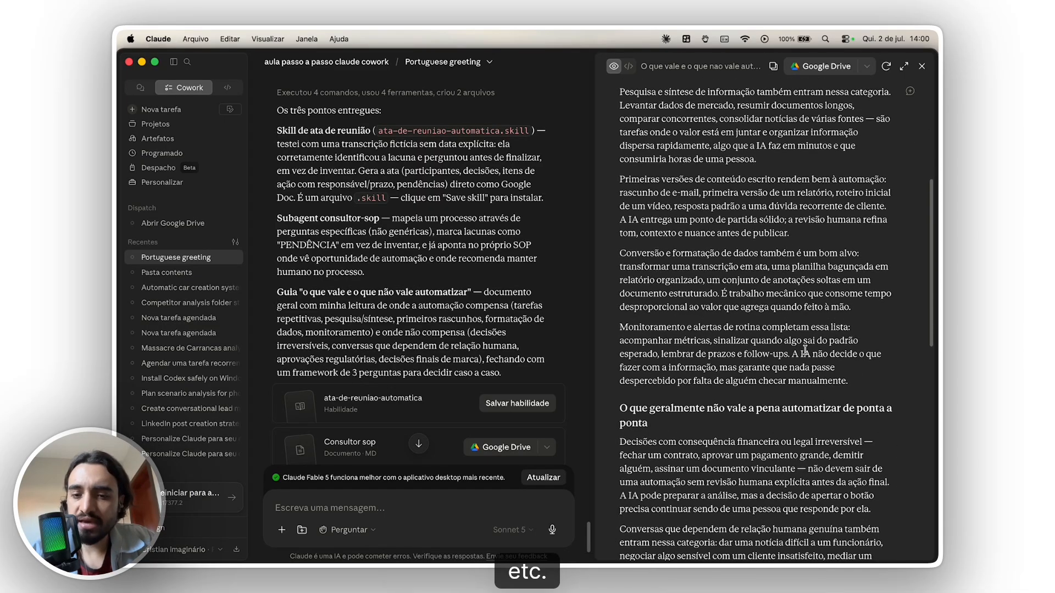
# - Examine the guide's section on what is not worth automating end to end, focusing on irreversible decisions and human review
pyautogui.scroll(-3, 804, 350)
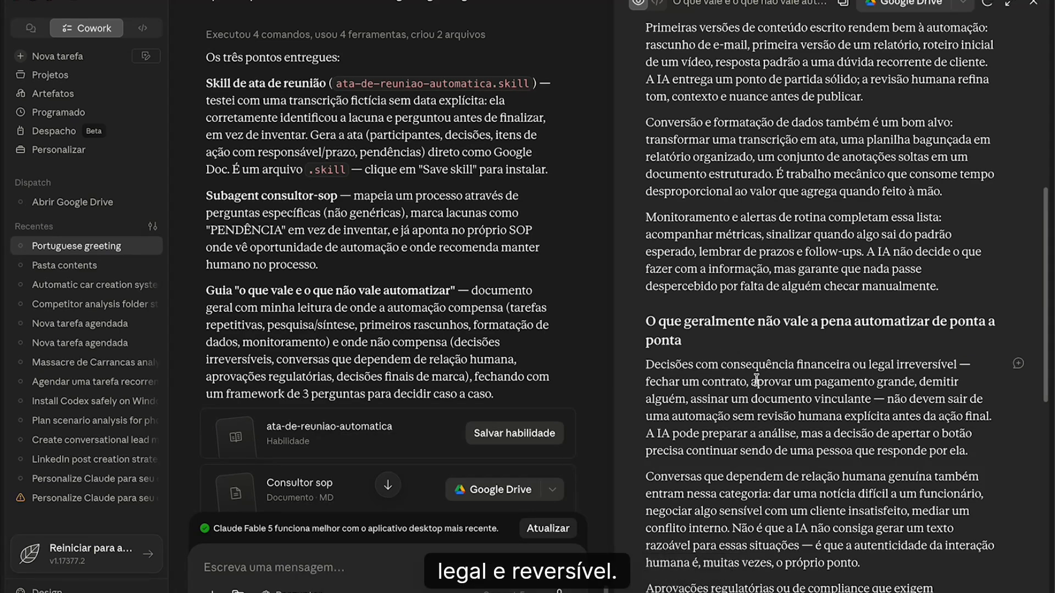
pyautogui.moveTo(646, 382); pyautogui.dragTo(811, 382)
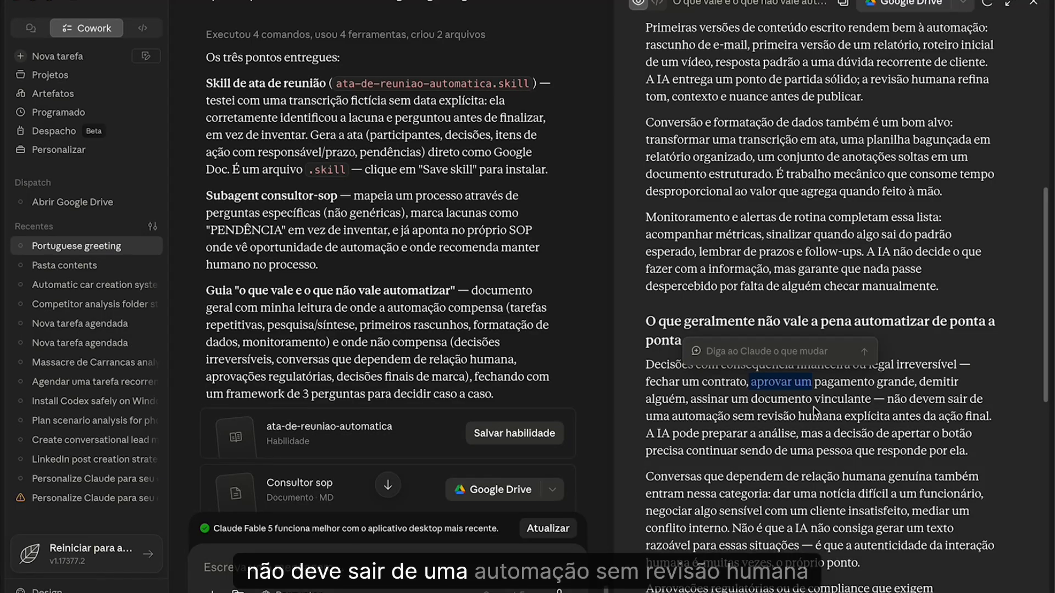
pyautogui.moveTo(790, 415); pyautogui.dragTo(963, 416)
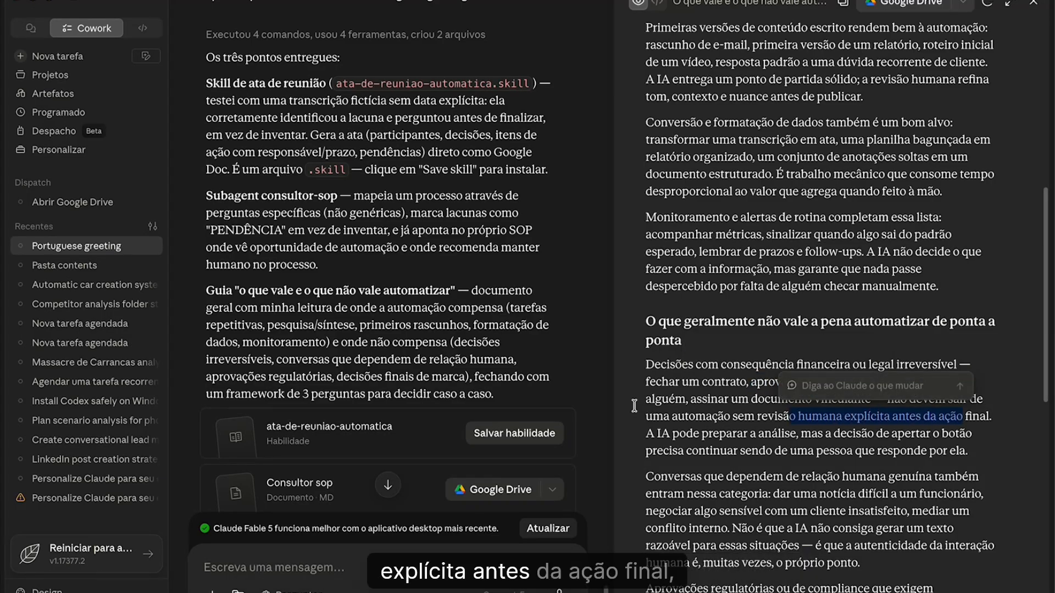
pyautogui.click(669, 401)
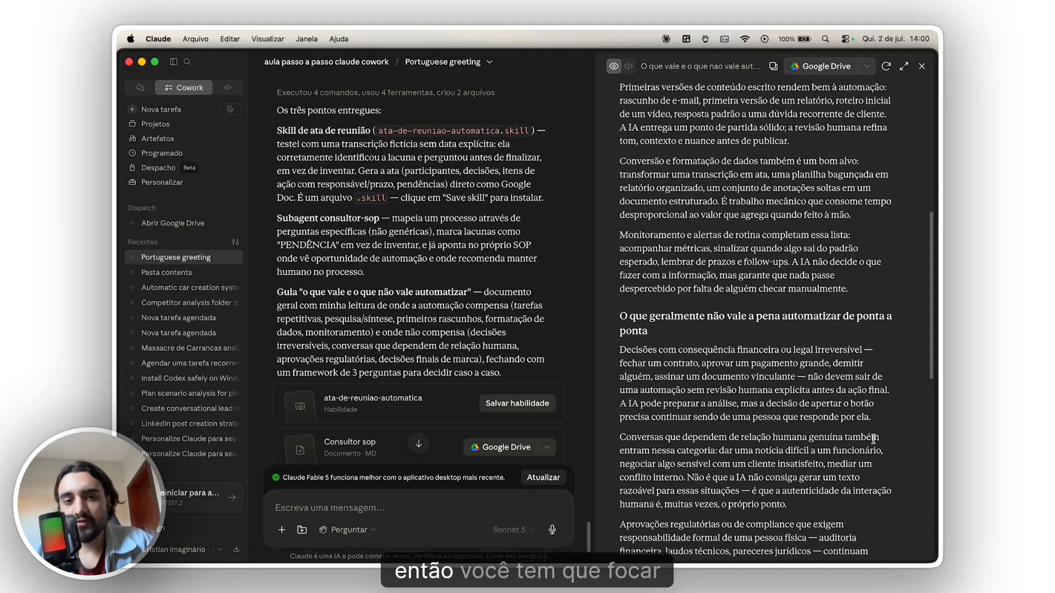
pyautogui.scroll(10, 868, 444)
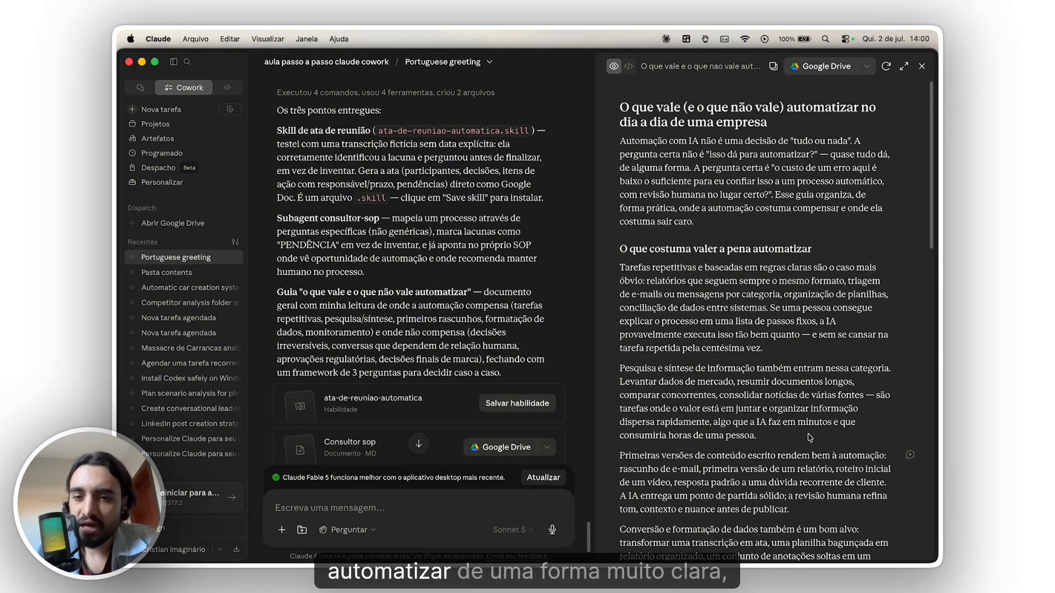
# - Close the automation guide, save the ata-de-reuniao-automatica skill, and look over the project's progress list and files
pyautogui.click(923, 67)
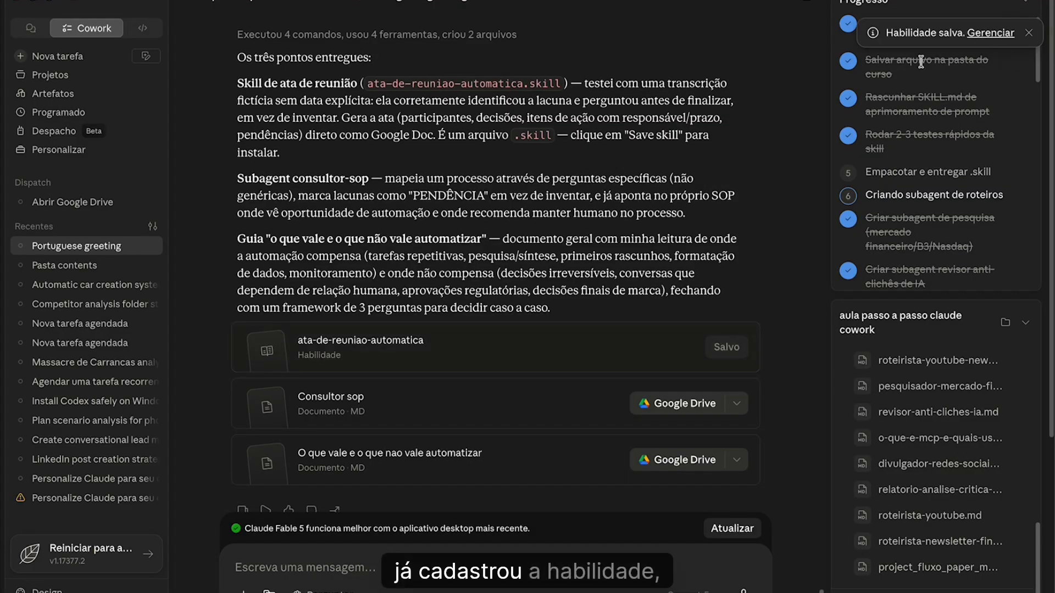
pyautogui.scroll(-5, 956, 434)
pyautogui.scroll(5, 956, 428)
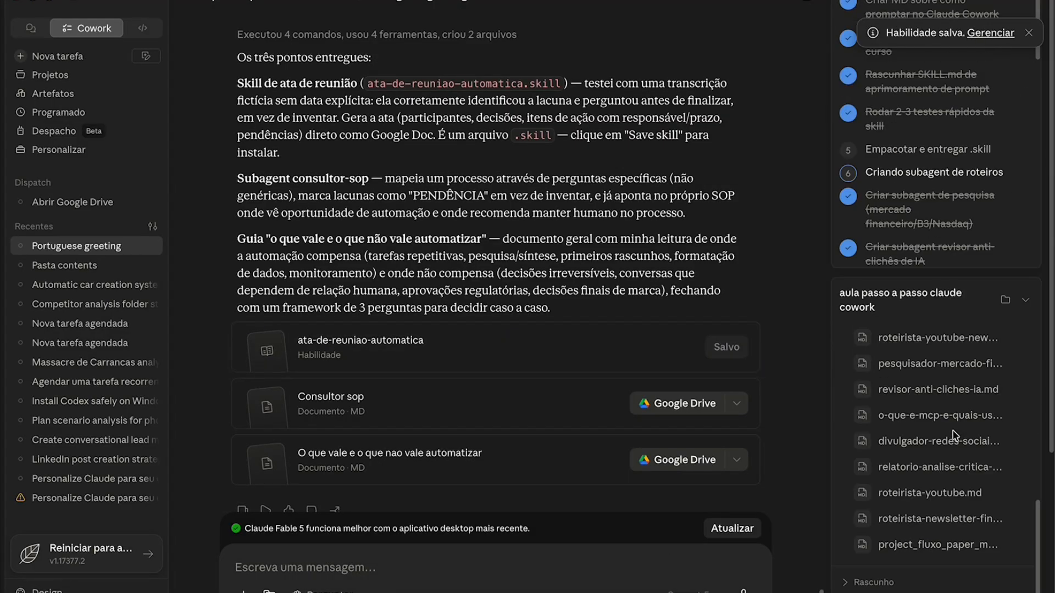
pyautogui.scroll(4, 957, 428)
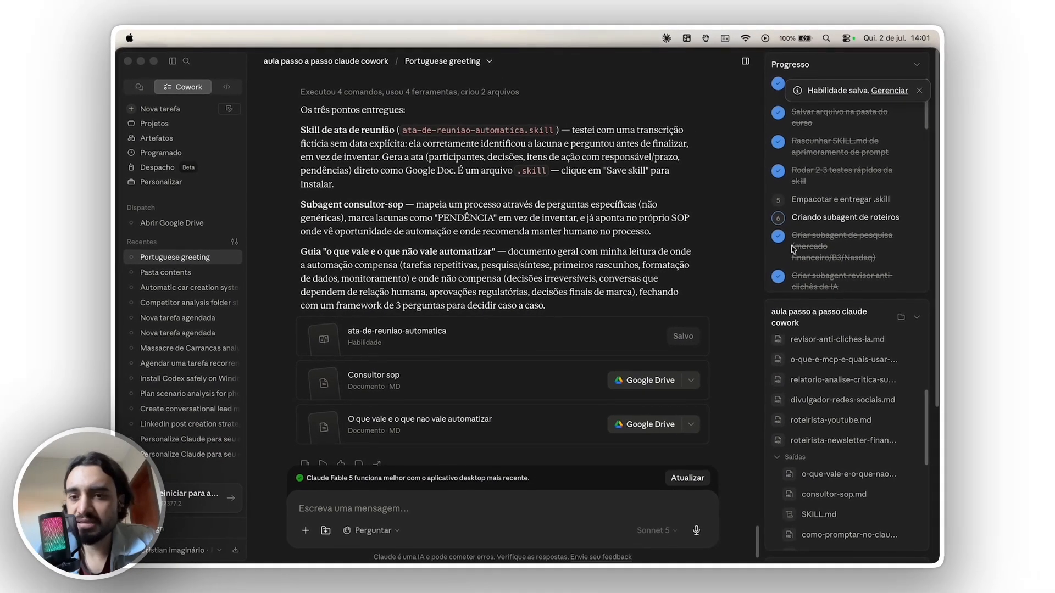
pyautogui.scroll(10, 563, 349)
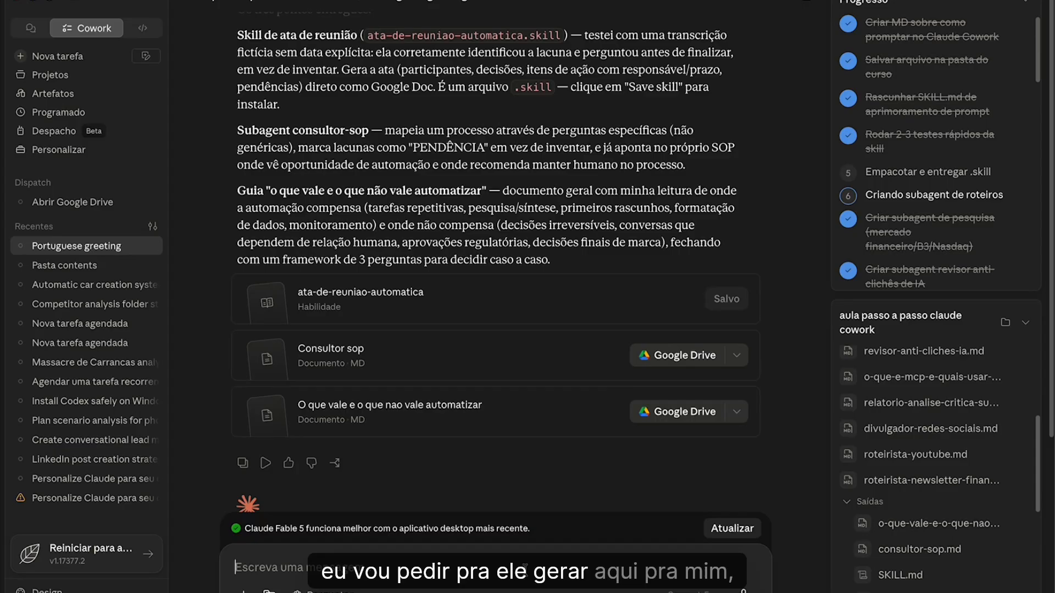
# - Ask Claude to generate a generic transcription, test it with the meeting-minutes skill, and proceed to the SOP
pyautogui.write('ger')
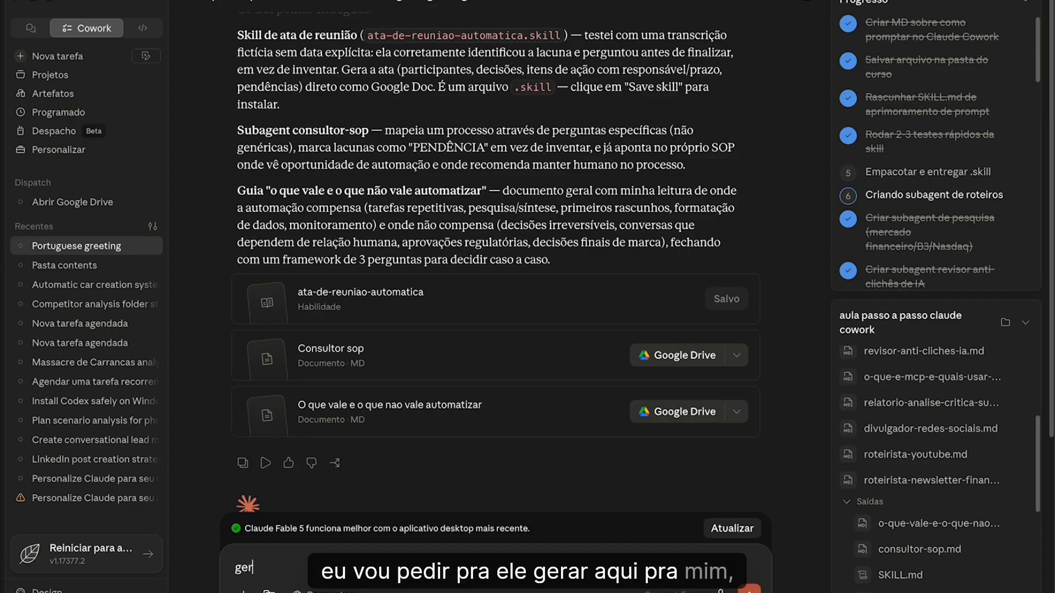
pyautogui.write('e uma transcrição genérica e')
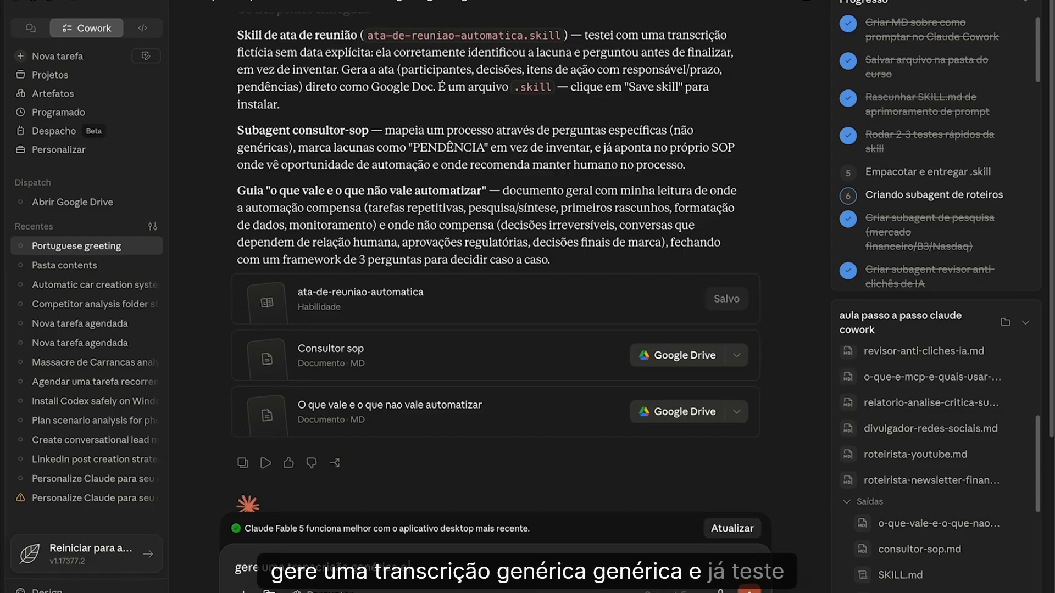
pyautogui.write('com a skill')
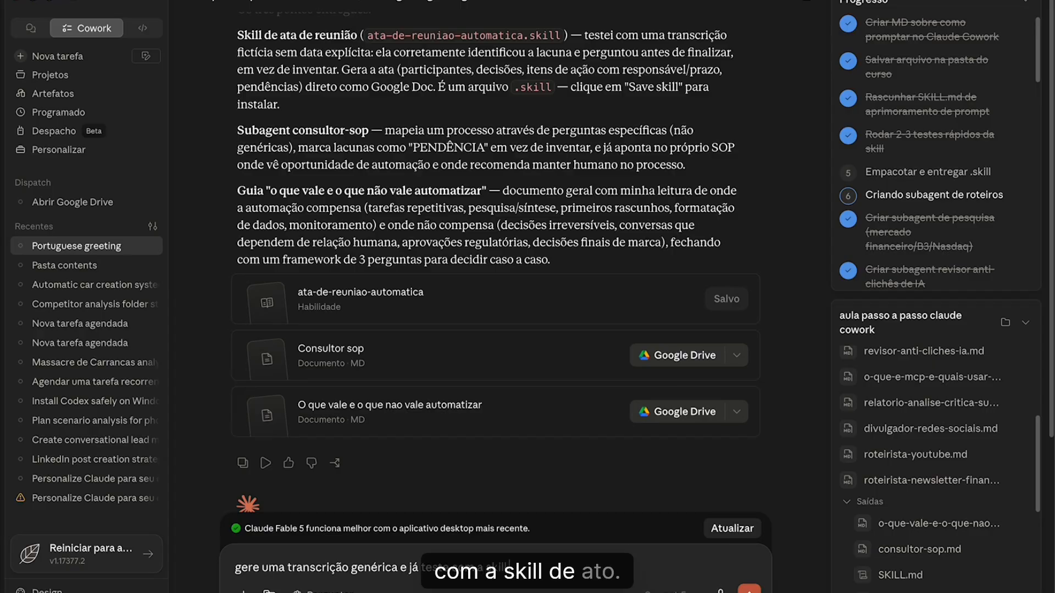
pyautogui.write(', a partir daí')
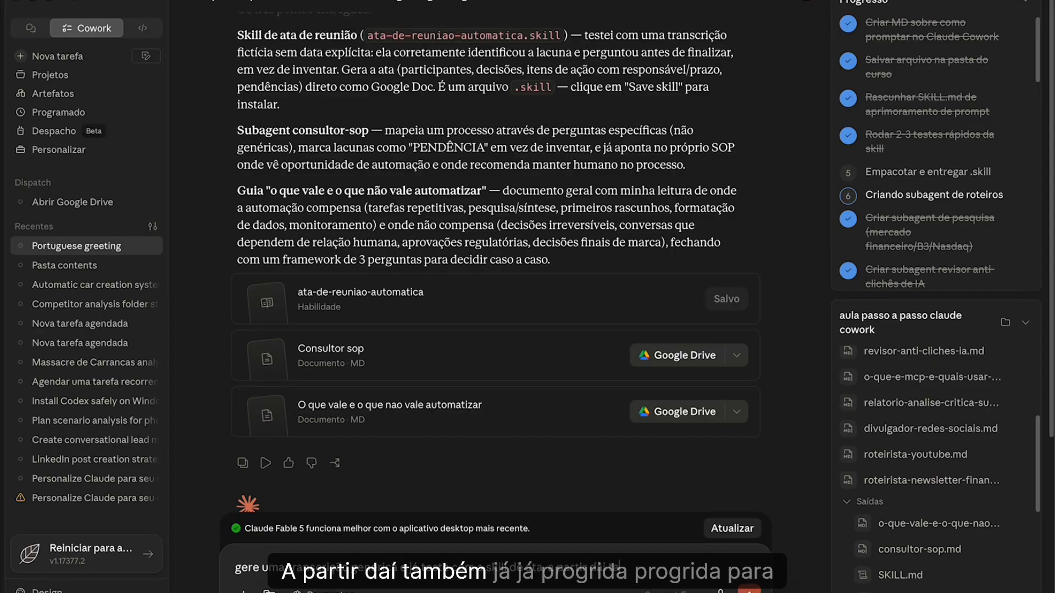
pyautogui.write('rida para fazer')
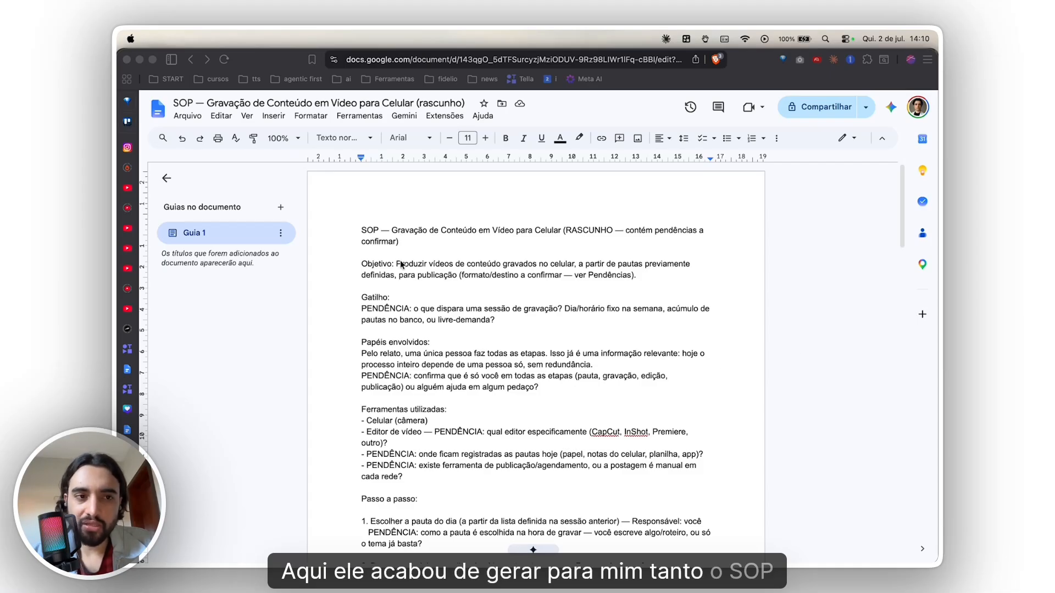
# - Switch to the Ata de Reunião — Alinhamento Campanha de Lançamento document and review its date, participants, topics and action items
pyautogui.scroll(-15, 486, 341)
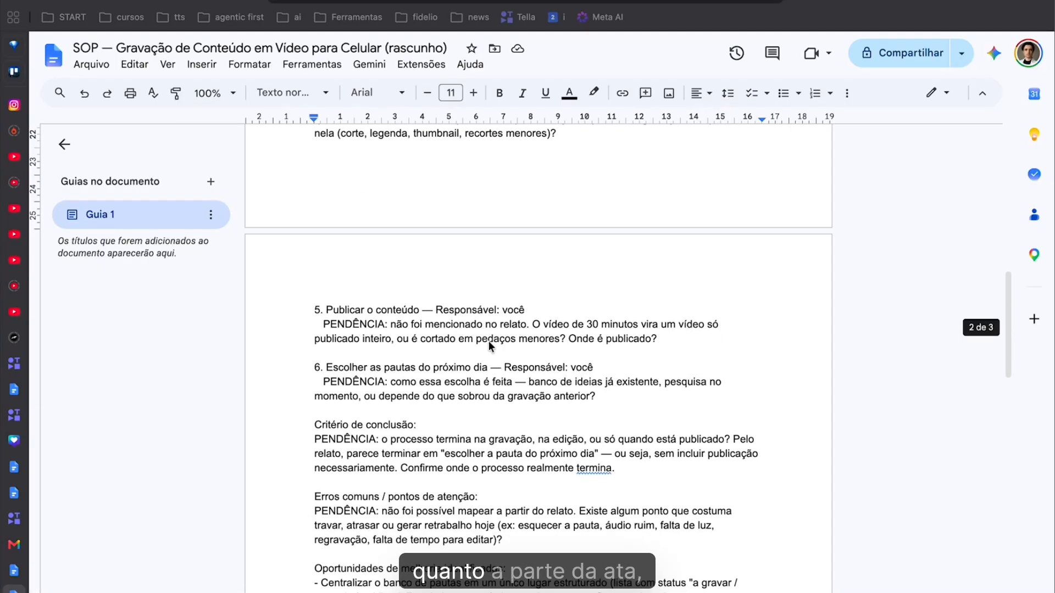
pyautogui.click(14, 572)
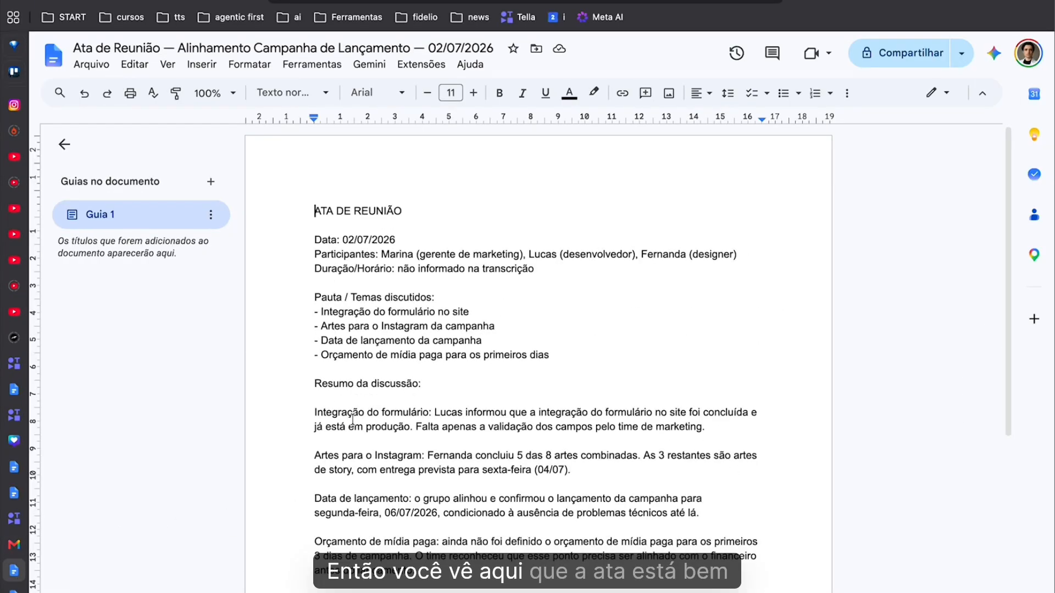
pyautogui.scroll(-6, 354, 384)
pyautogui.scroll(6, 357, 415)
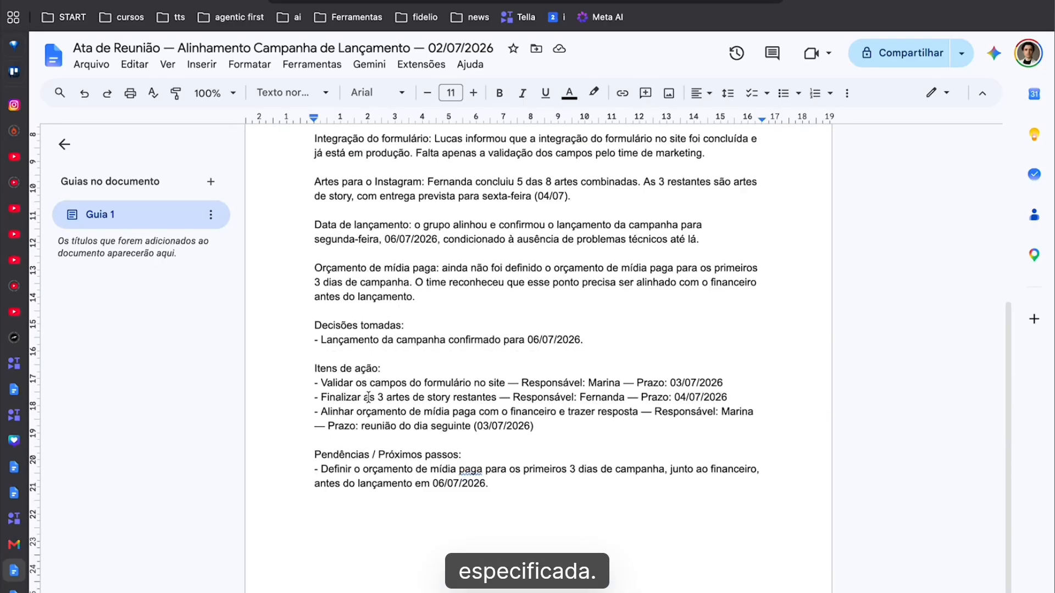
pyautogui.moveTo(342, 240); pyautogui.dragTo(513, 257)
pyautogui.click(542, 279)
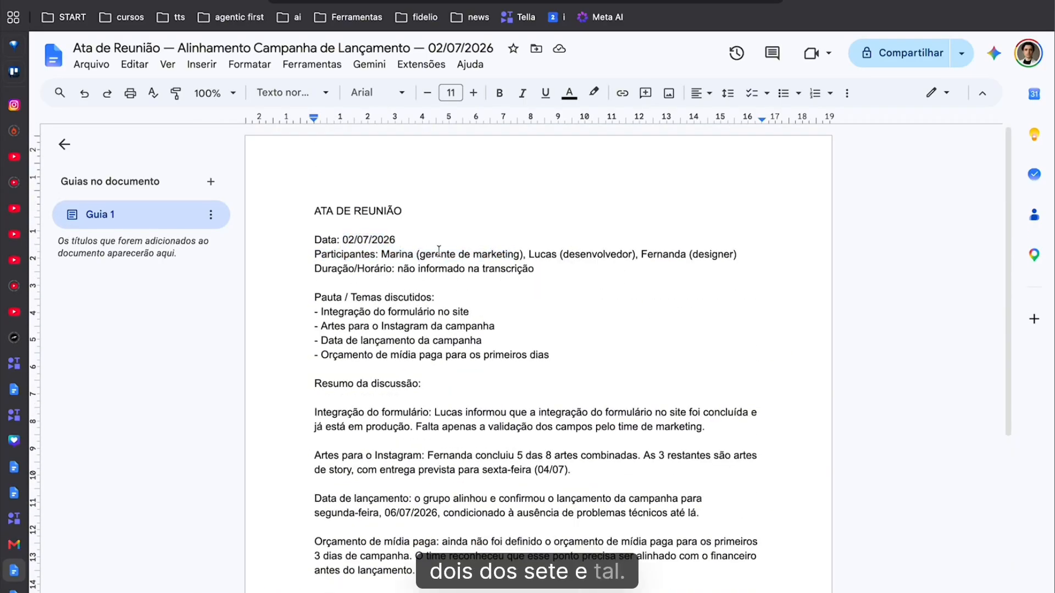
pyautogui.moveTo(364, 254); pyautogui.dragTo(636, 302)
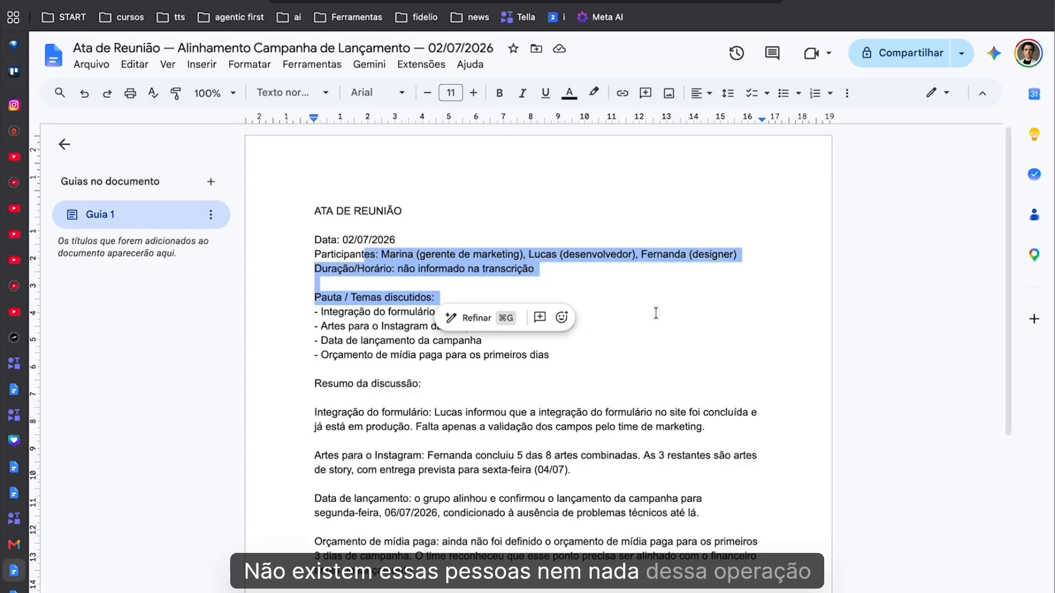
pyautogui.scroll(-5, 656, 313)
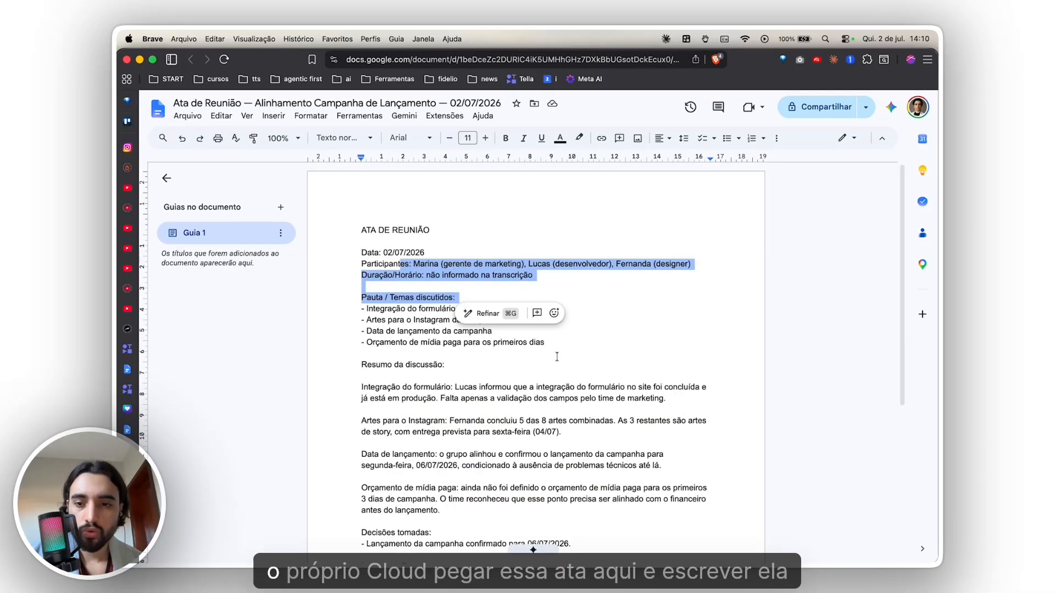
pyautogui.scroll(3, 557, 357)
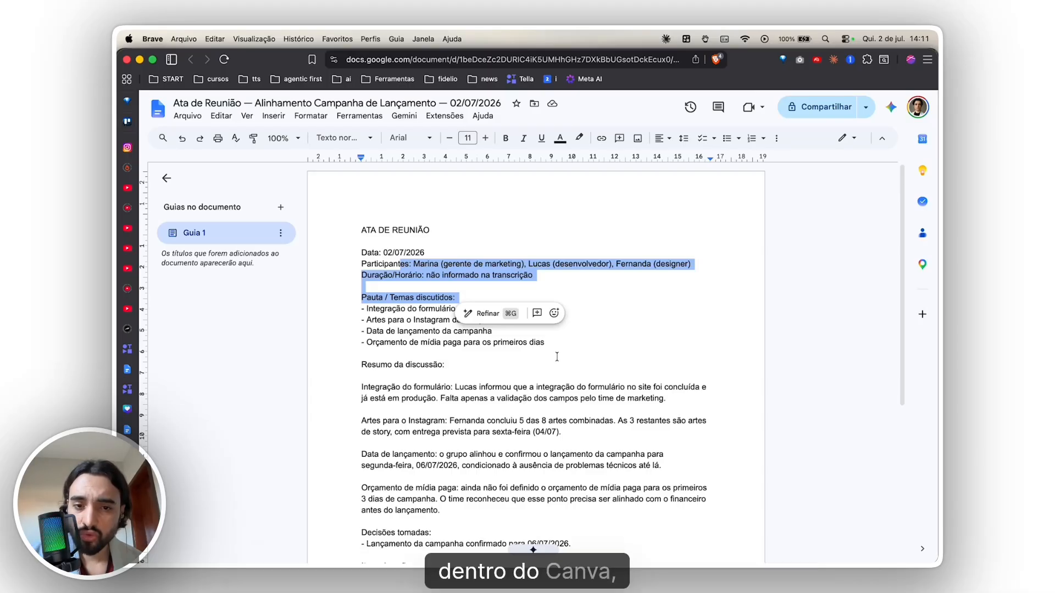
# - Switch to the SOP — Gravação de Conteúdo em Vídeo para Celular draft and review its steps, improvement opportunities and pending items
pyautogui.moveTo(132, 467)
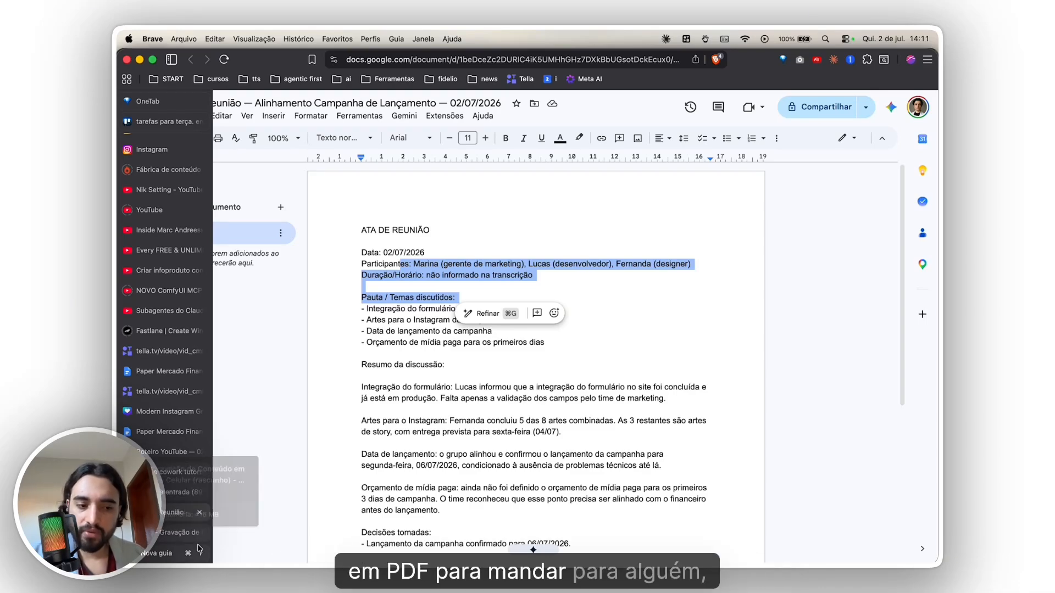
pyautogui.click(164, 532)
pyautogui.scroll(15, 372, 504)
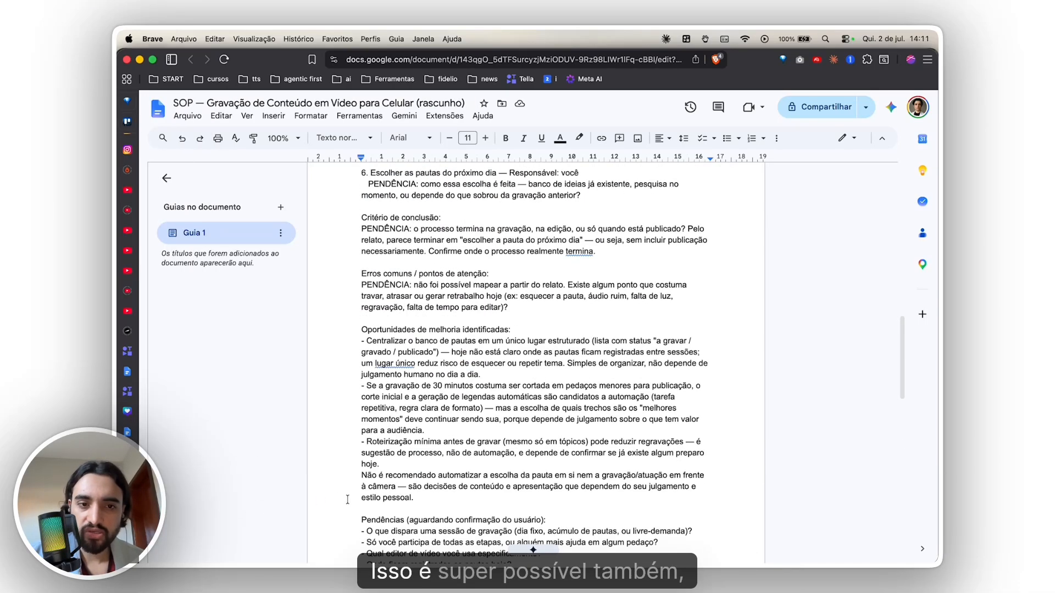
pyautogui.scroll(5, 372, 504)
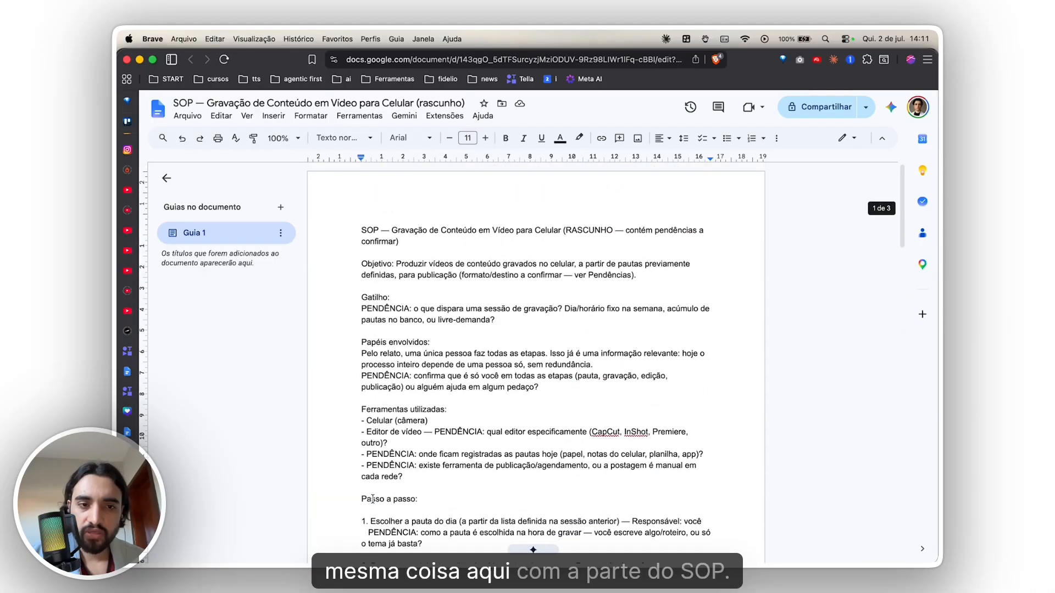
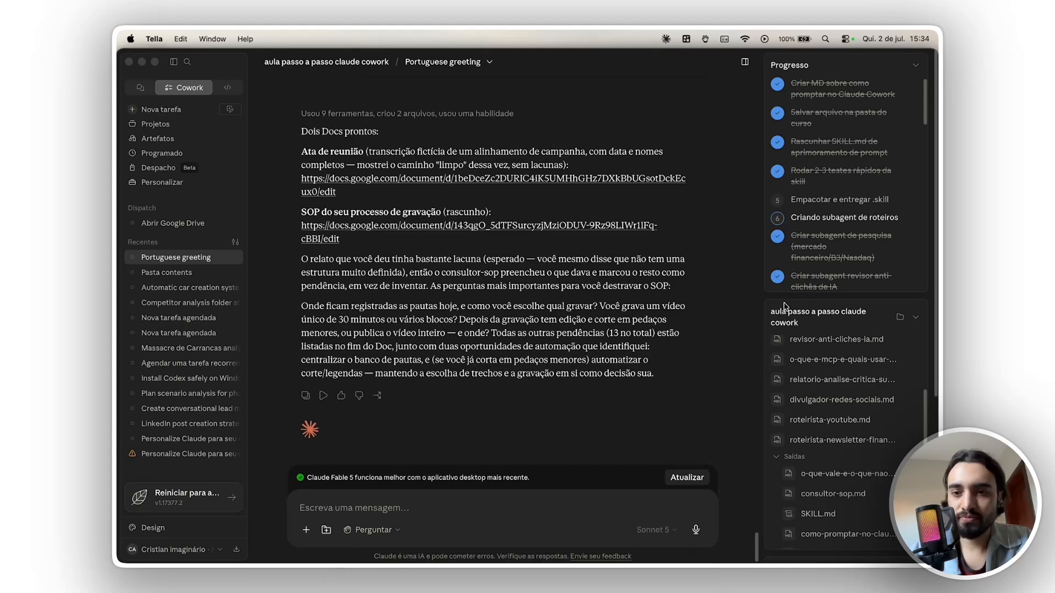
# - Ask Claude for a class document on the main mistakes businesses make with Claude Cowork, covering access, context, projects, MCPs, skills, folders and product confusion
pyautogui.click(557, 501)
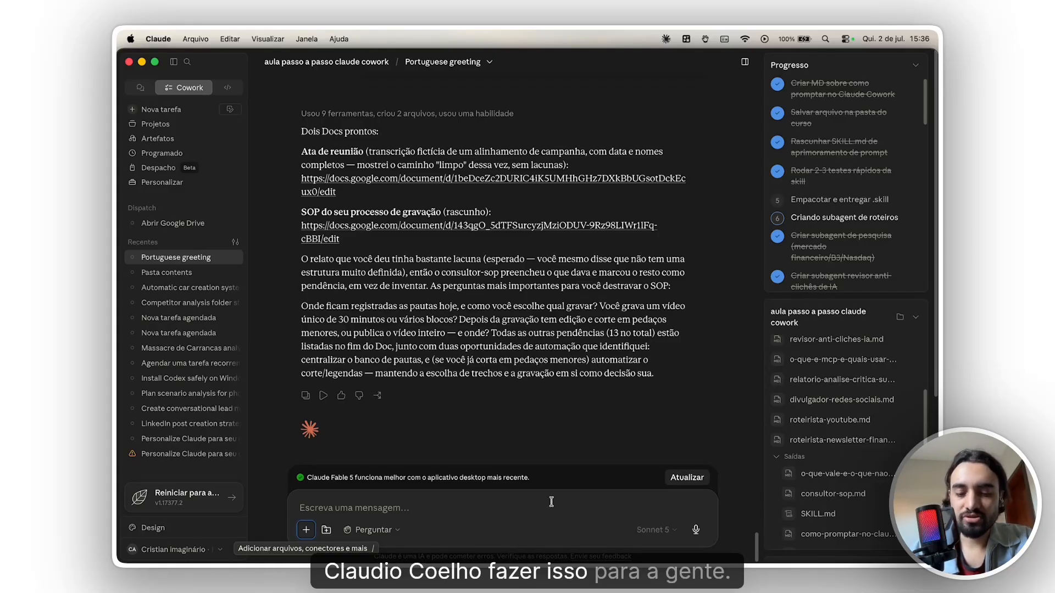
pyautogui.hotkey('alt', 'space')
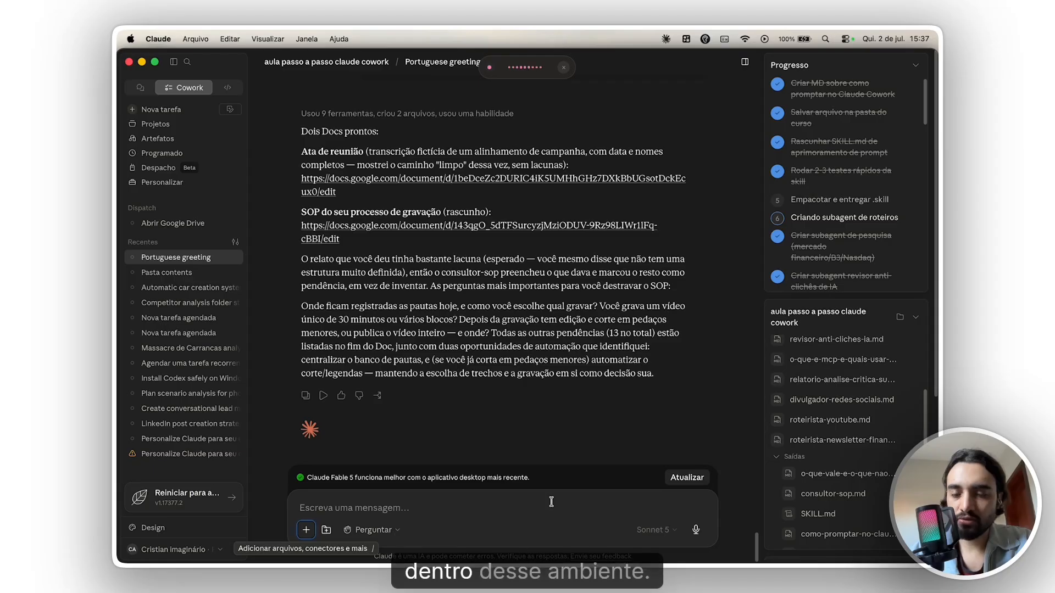
pyautogui.hotkey('alt', 'space')
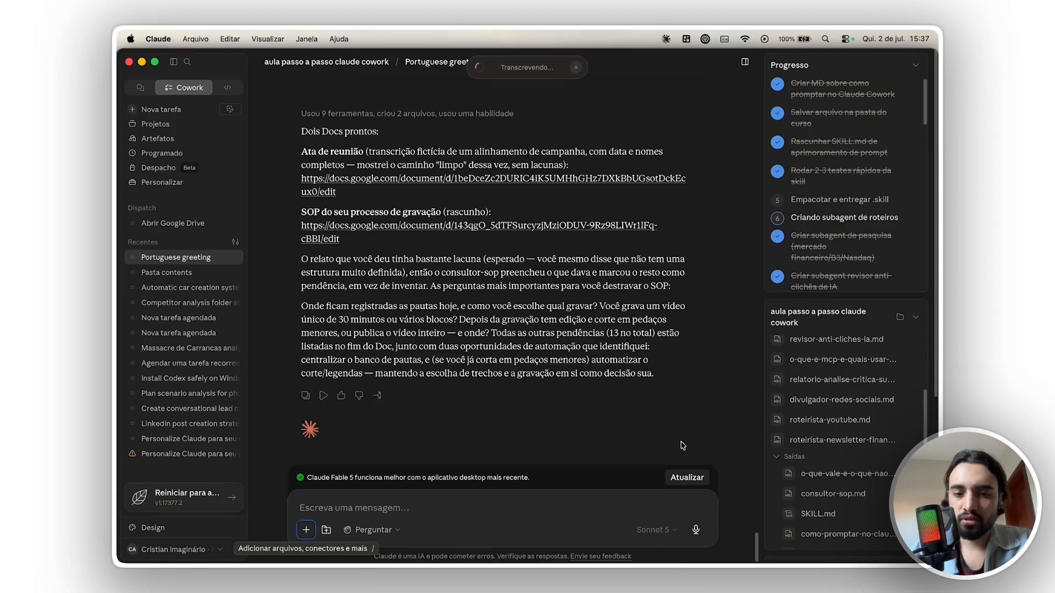
pyautogui.click(568, 505)
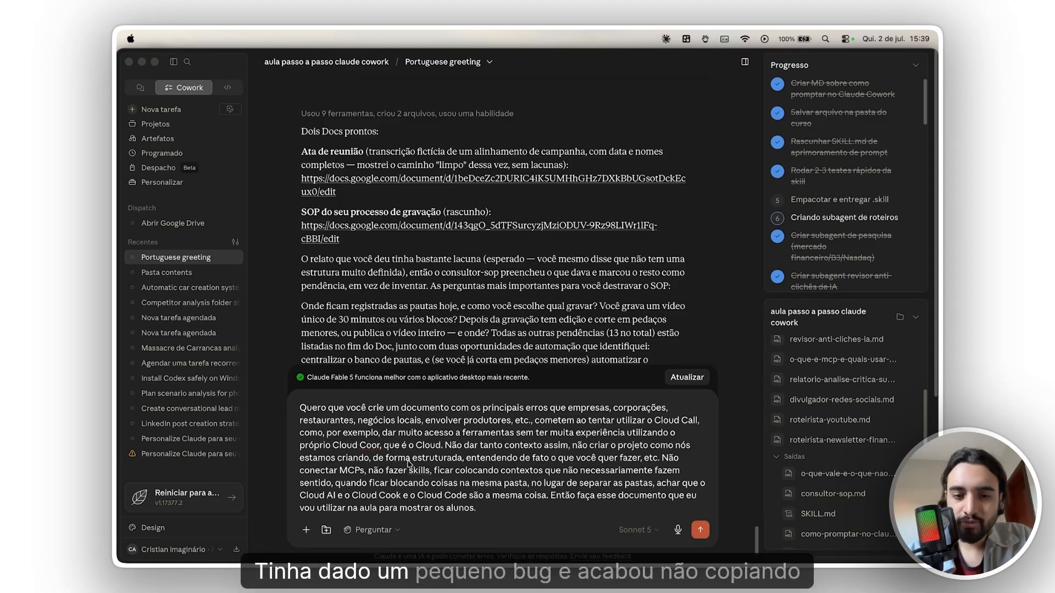
pyautogui.click(516, 445)
pyautogui.moveTo(515, 445); pyautogui.dragTo(530, 495)
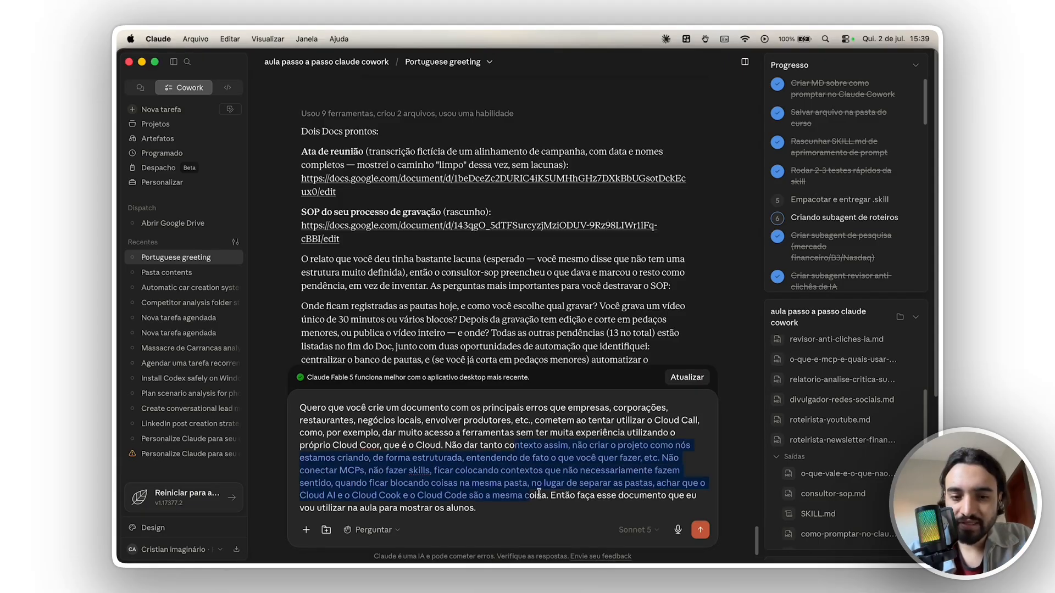
pyautogui.click(695, 528)
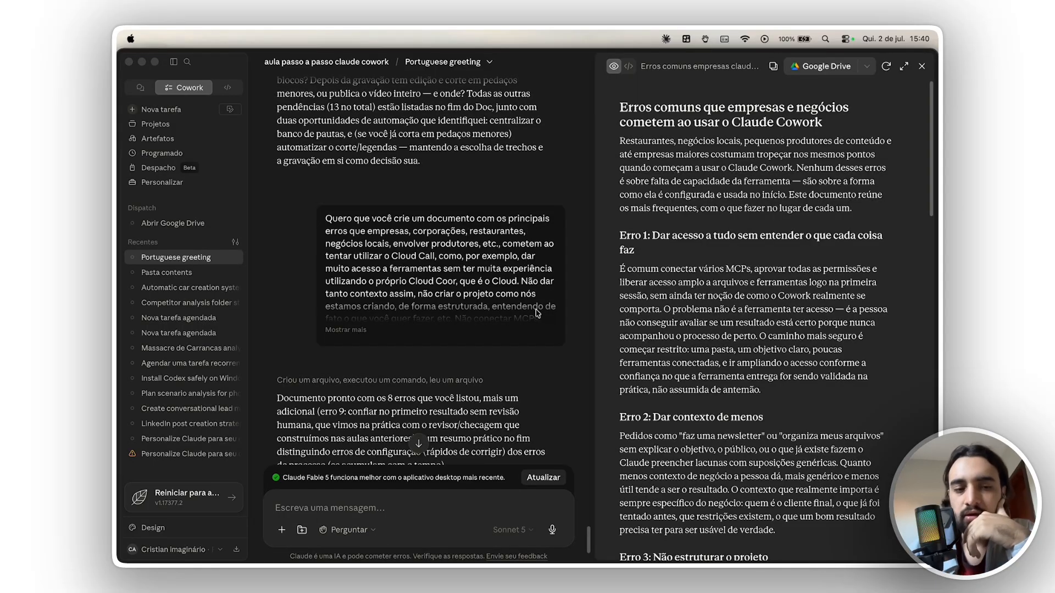
pyautogui.scroll(-2, 536, 314)
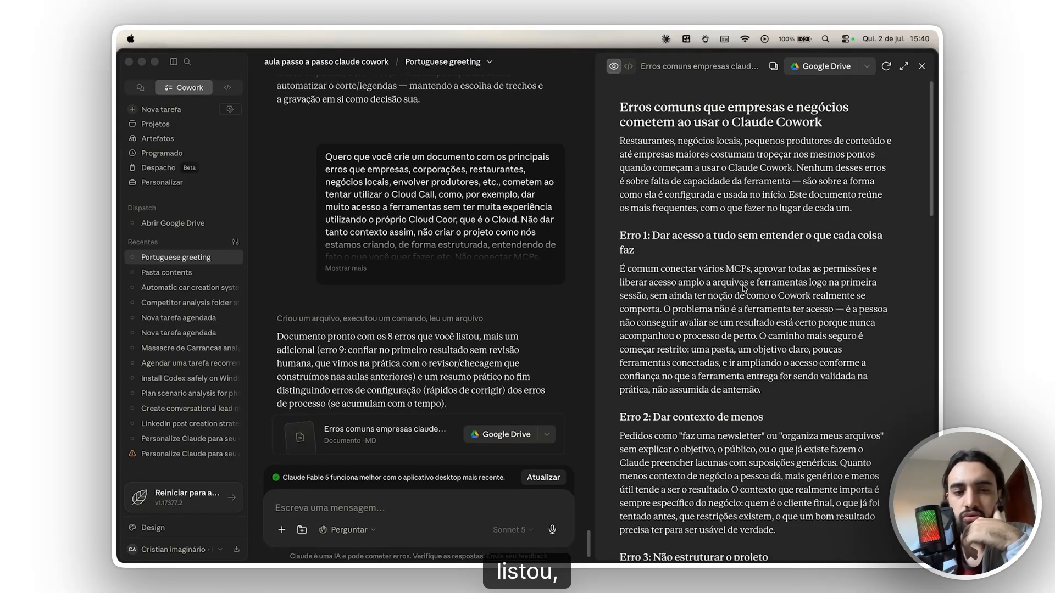
# - Review Erro 1 in the common-mistakes document, on granting access without understanding it, and look at the Perguntar permission mode options
pyautogui.click(703, 266)
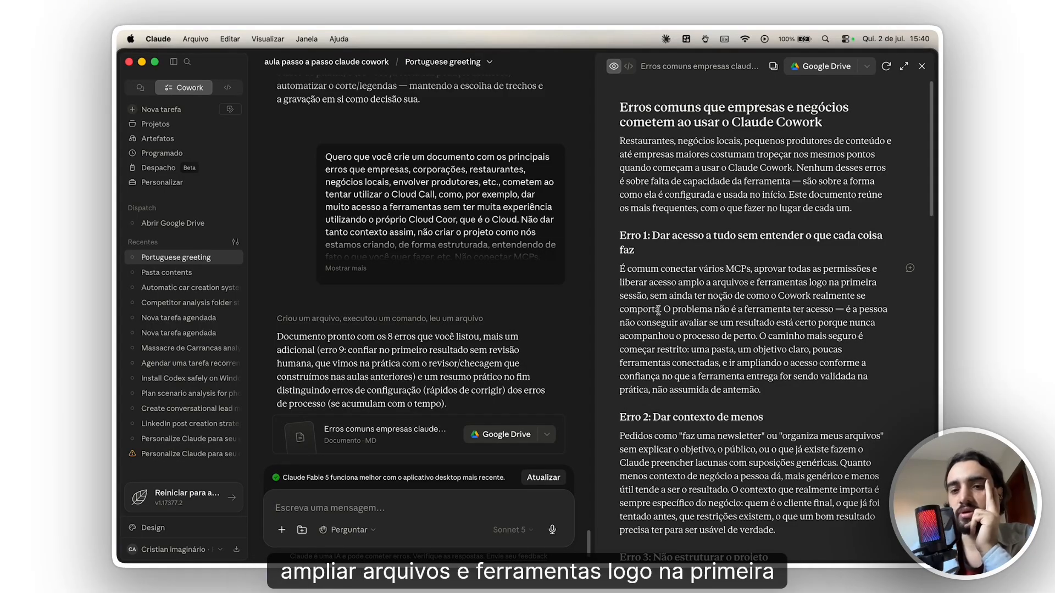
pyautogui.moveTo(650, 296); pyautogui.dragTo(752, 336)
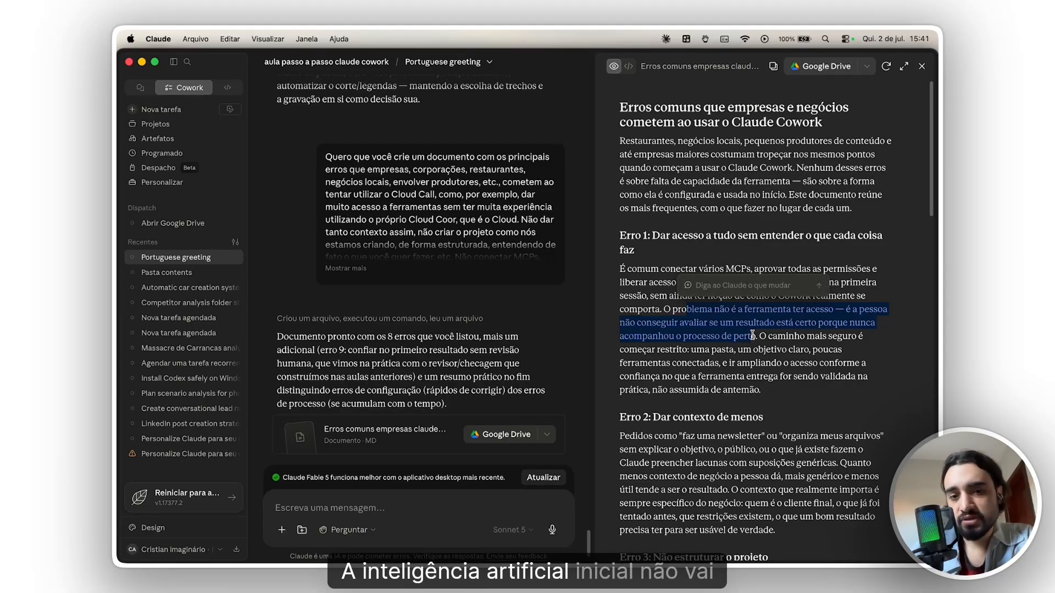
pyautogui.moveTo(757, 335); pyautogui.dragTo(665, 312)
pyautogui.click(671, 319)
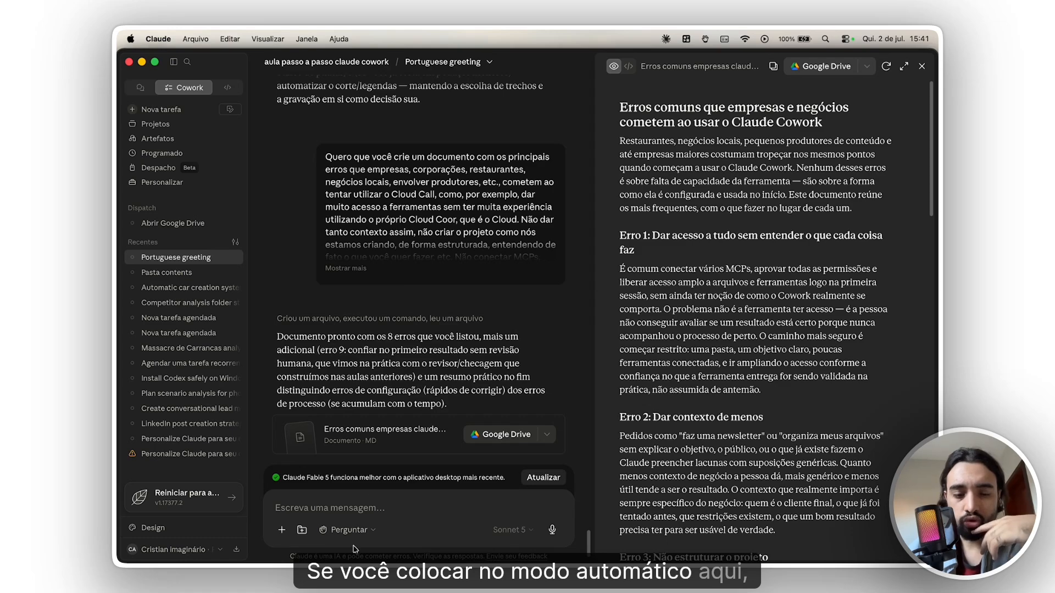
pyautogui.click(369, 533)
pyautogui.click(424, 531)
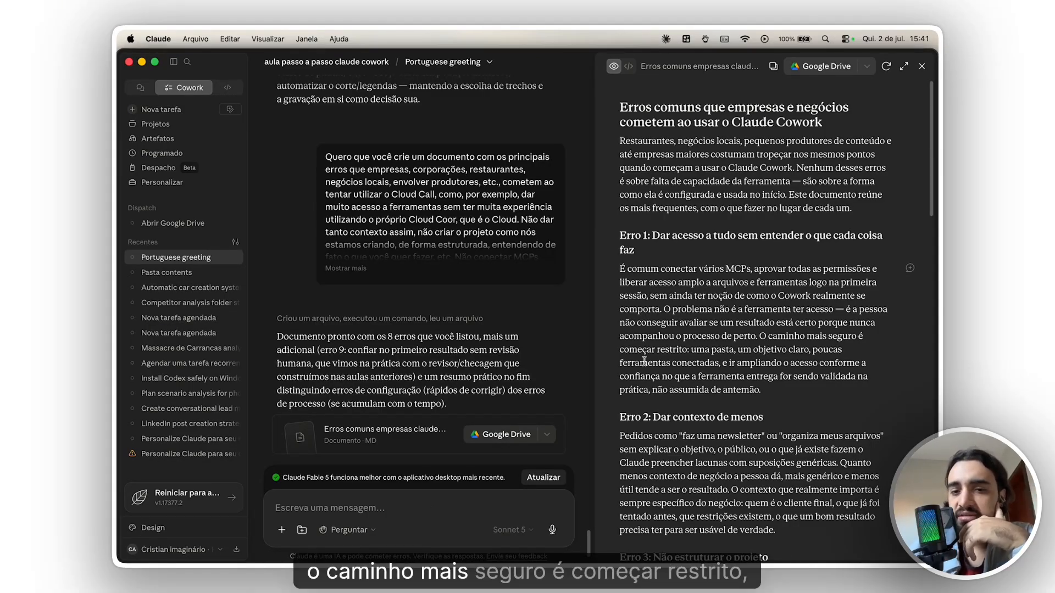
pyautogui.moveTo(696, 349); pyautogui.dragTo(681, 367)
# - Read Erros 2 to 4 in the document, on too little context, unstructured projects and unconnected MCPs
pyautogui.scroll(-3, 681, 367)
pyautogui.moveTo(677, 316); pyautogui.dragTo(763, 316)
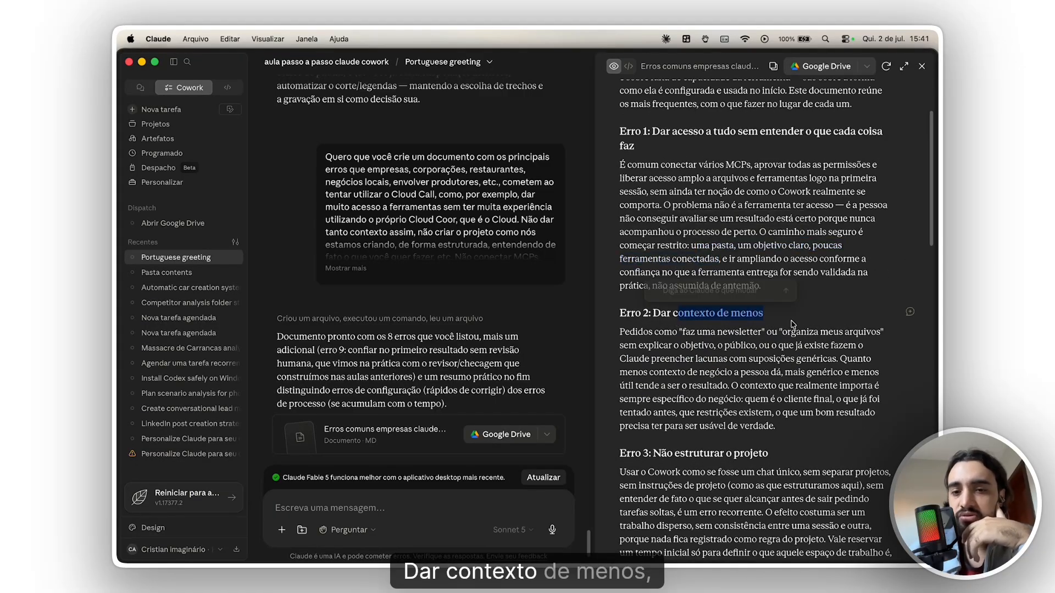
pyautogui.scroll(-3, 736, 347)
pyautogui.scroll(-2, 731, 324)
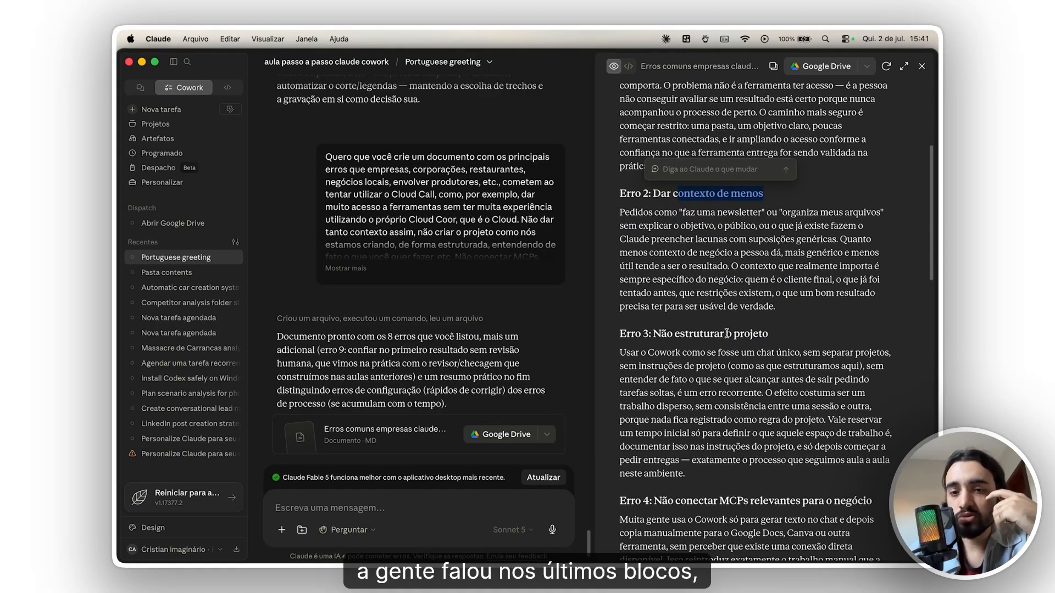
pyautogui.moveTo(679, 306); pyautogui.dragTo(617, 286)
pyautogui.moveTo(655, 325); pyautogui.dragTo(653, 315)
pyautogui.scroll(-6, 689, 312)
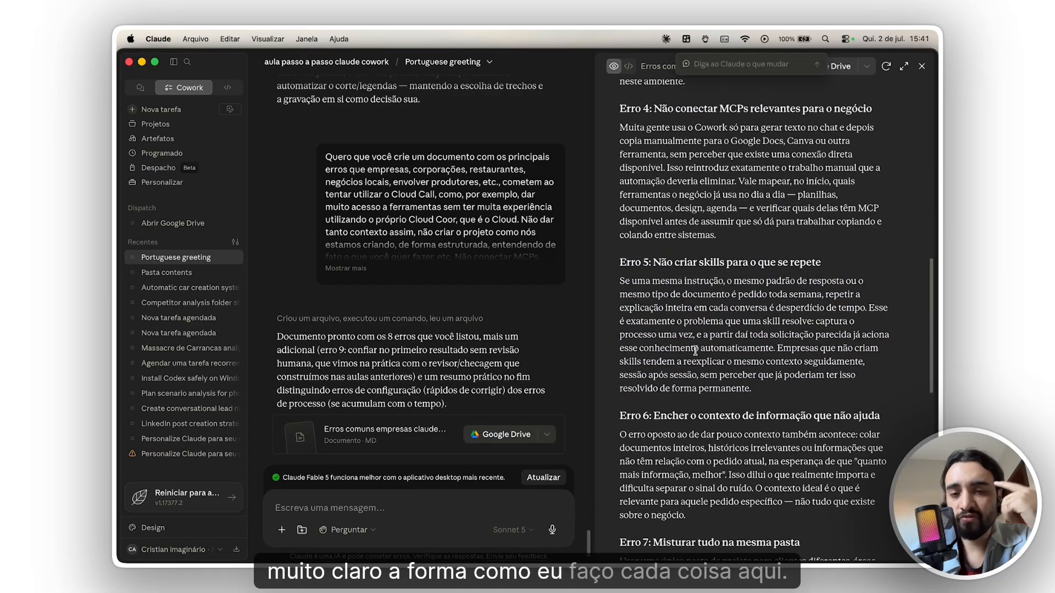
pyautogui.scroll(2, 689, 312)
pyautogui.moveTo(678, 170); pyautogui.dragTo(875, 164)
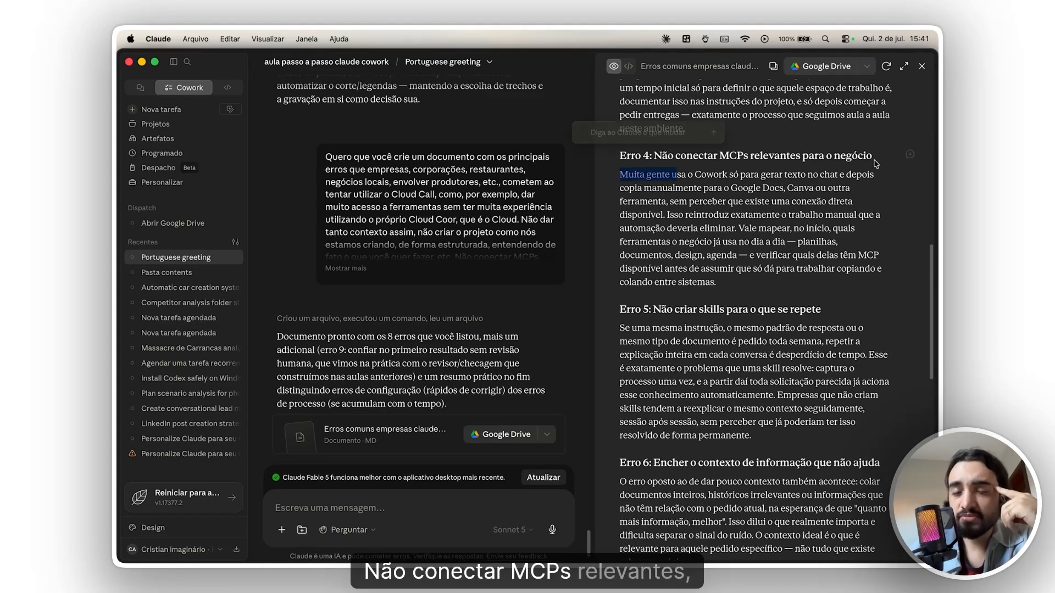
pyautogui.click(748, 158)
pyautogui.tripleClick(749, 157)
pyautogui.click(748, 158)
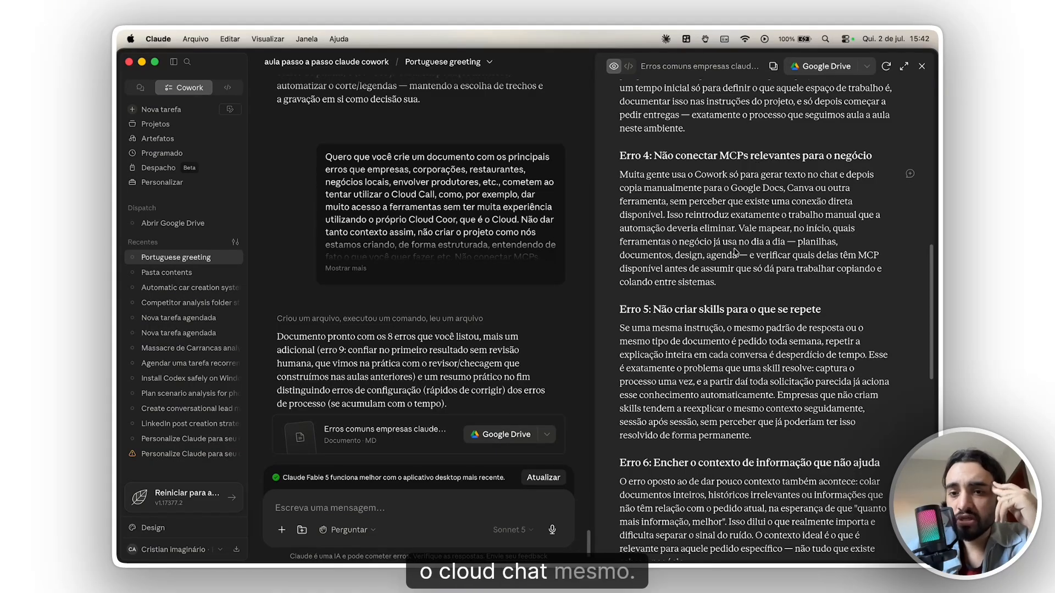
# - Read Erros 5 to 7 in the document, on missing skills, unhelpful context and mixing everything in one folder
pyautogui.scroll(-1, 736, 252)
pyautogui.scroll(-1, 736, 252)
pyautogui.moveTo(672, 275); pyautogui.dragTo(857, 285)
pyautogui.click(782, 289)
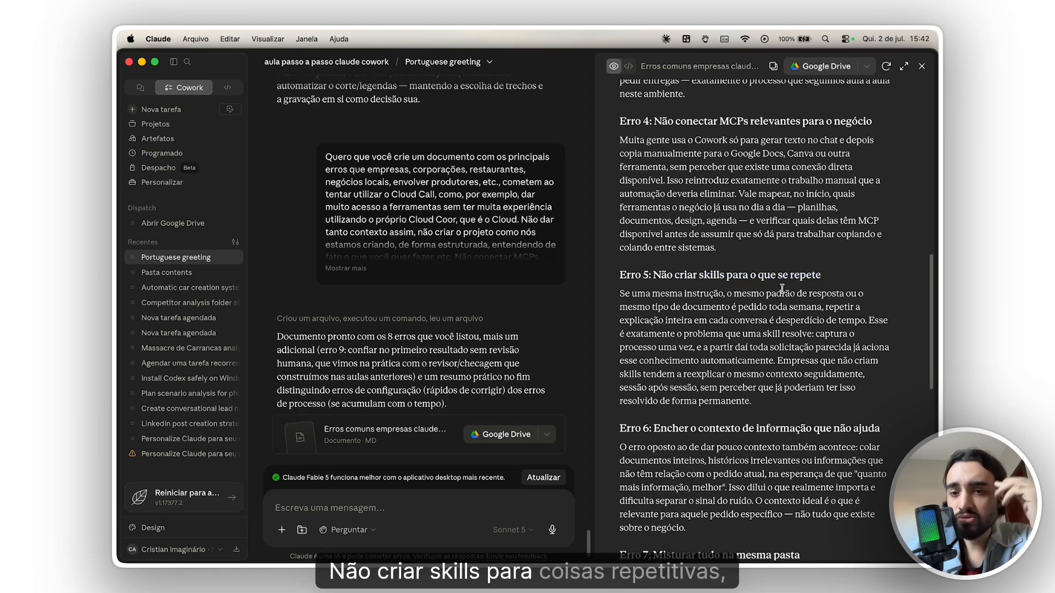
pyautogui.scroll(-8, 782, 290)
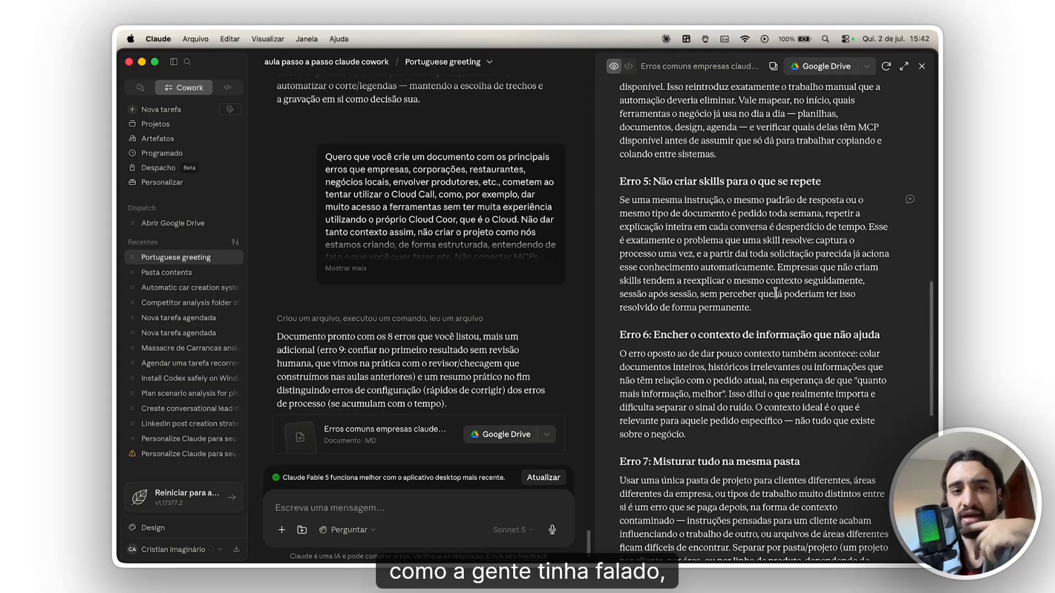
pyautogui.scroll(-2, 773, 297)
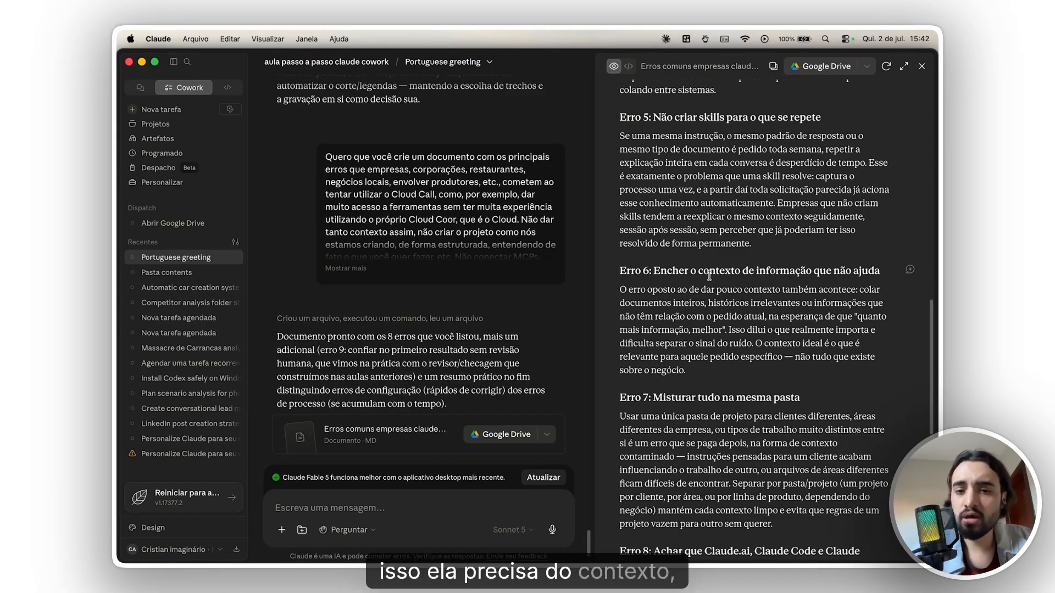
pyautogui.scroll(-4, 709, 276)
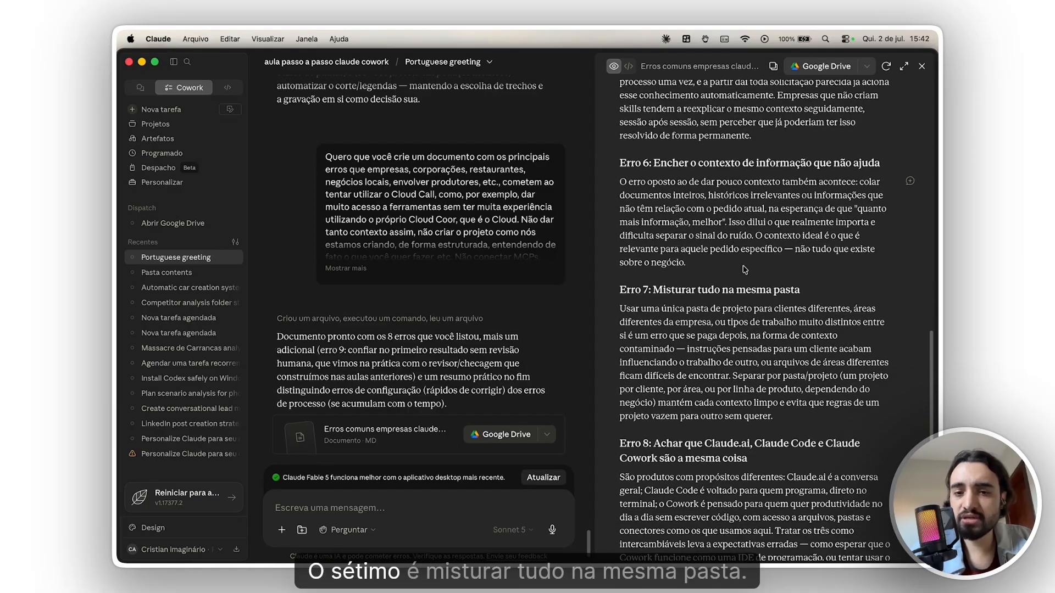
pyautogui.moveTo(661, 290); pyautogui.dragTo(770, 291)
pyautogui.click(767, 294)
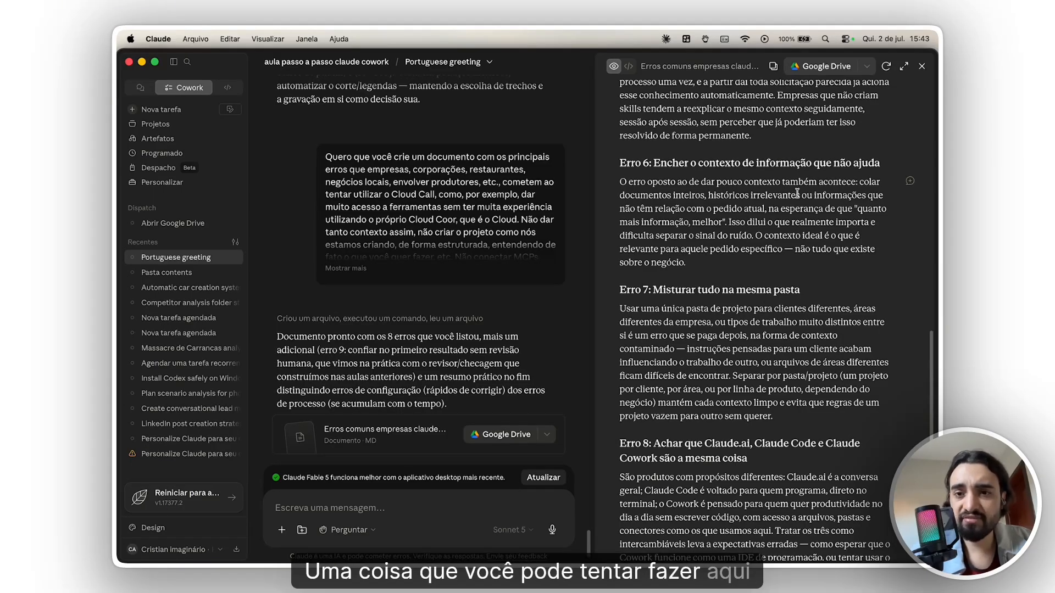
# - Close the document and ask Claude for a reusable founding prompt for new folders, stored in a subfolder with the necessary skills
pyautogui.click(470, 506)
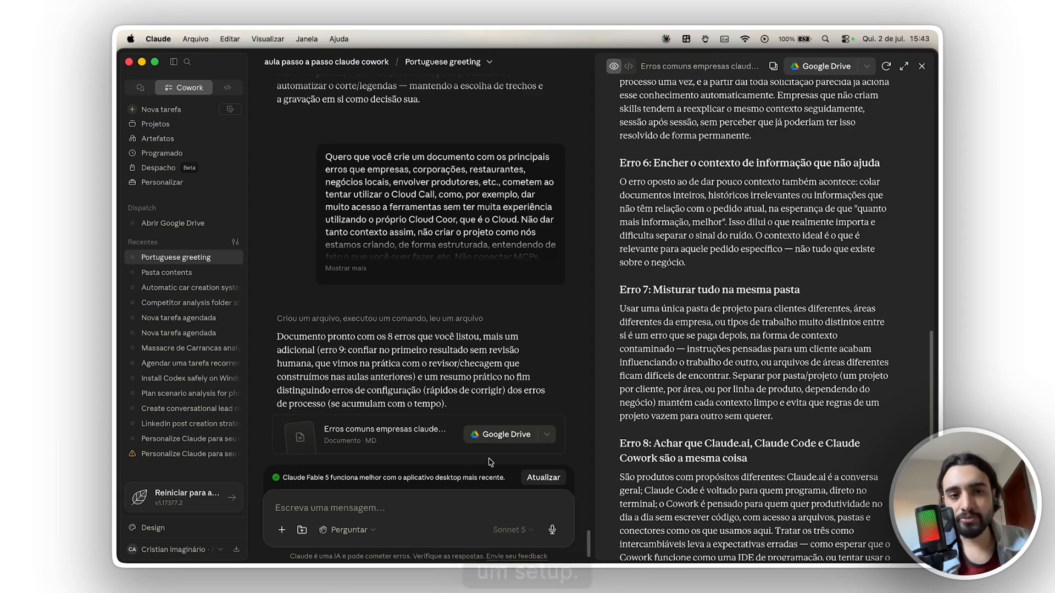
pyautogui.scroll(15, 720, 393)
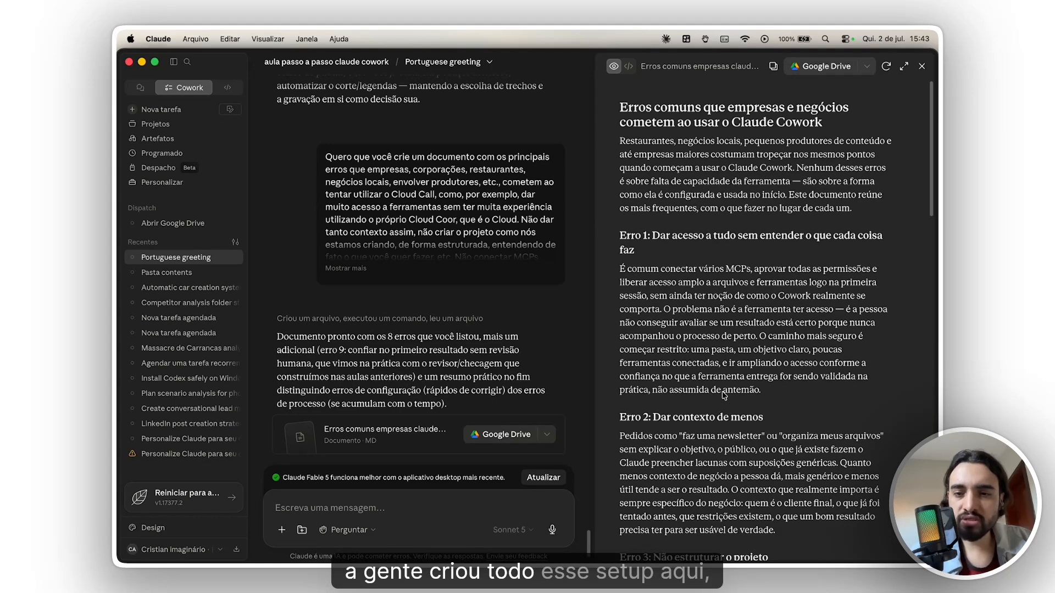
pyautogui.click(922, 65)
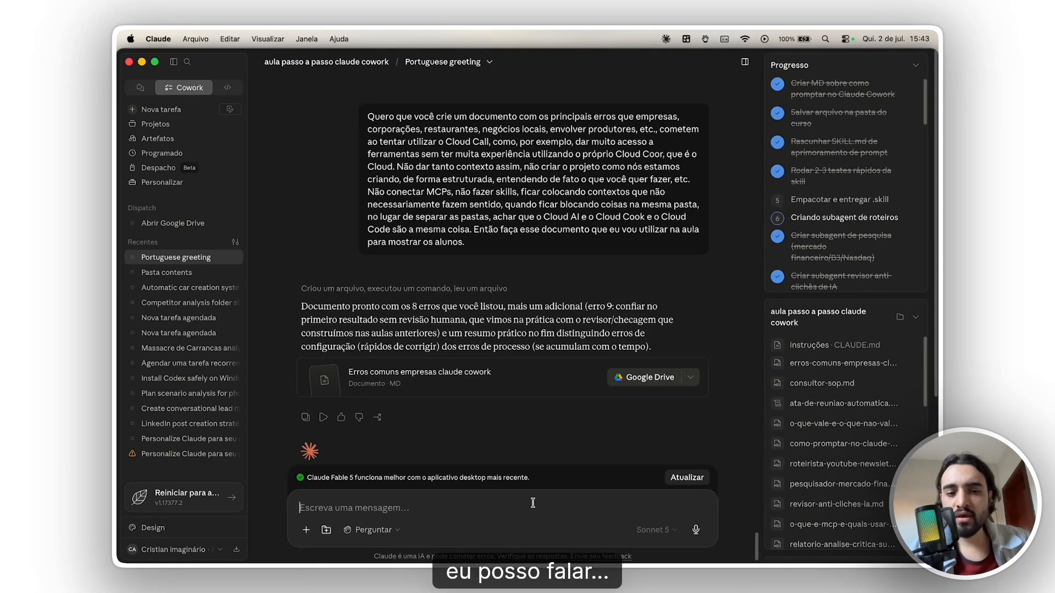
pyautogui.hotkey('alt', 'space')
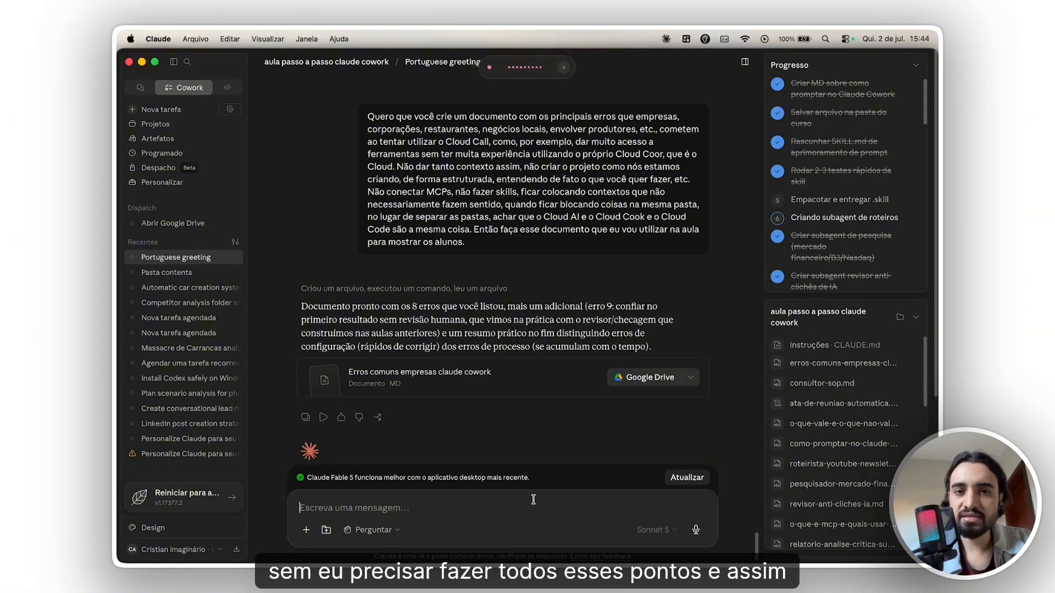
pyautogui.hotkey('alt', 'space')
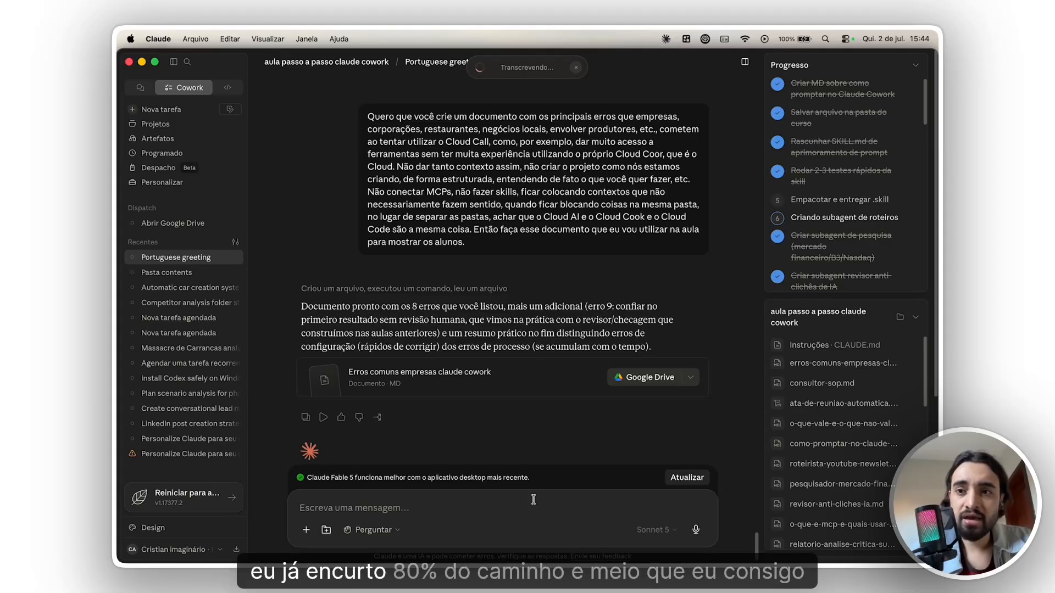
pyautogui.press('Return')
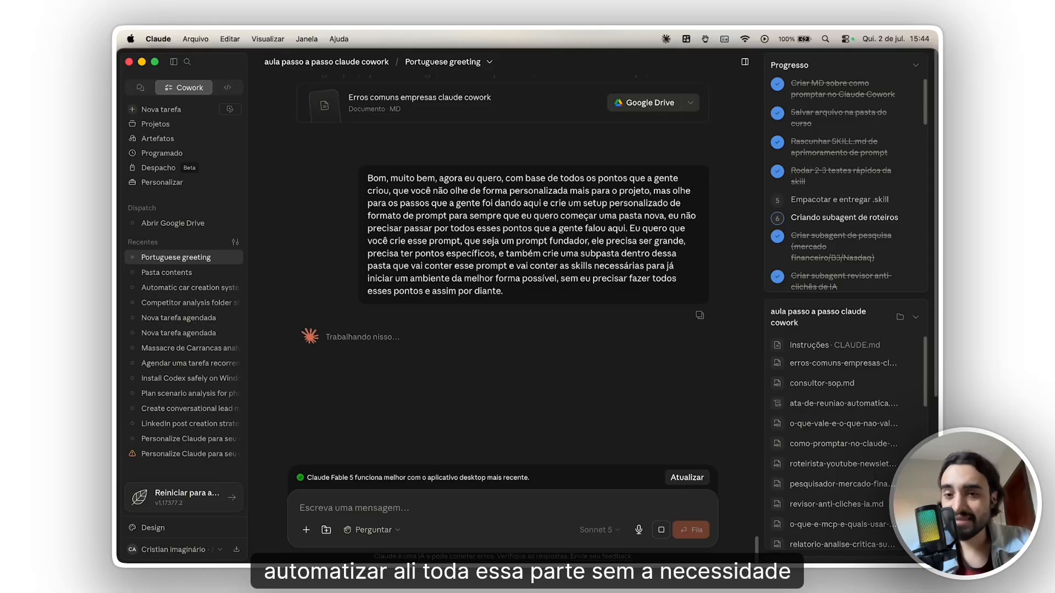
# - Look through the project's file list, including the subagent files and the Saídas folder
pyautogui.scroll(-2, 839, 425)
pyautogui.scroll(2, 839, 425)
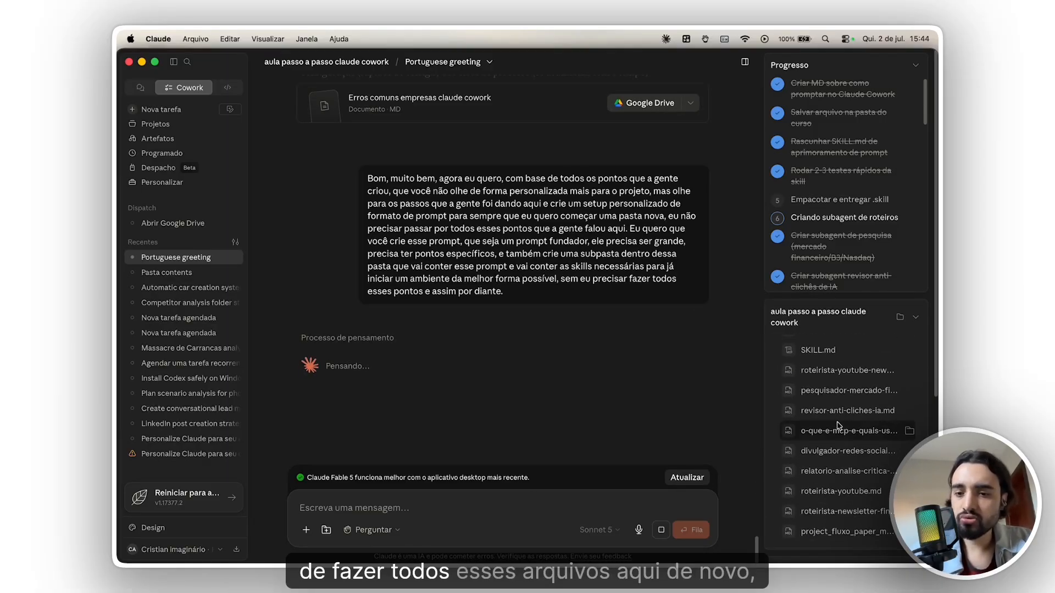
pyautogui.scroll(-10, 833, 437)
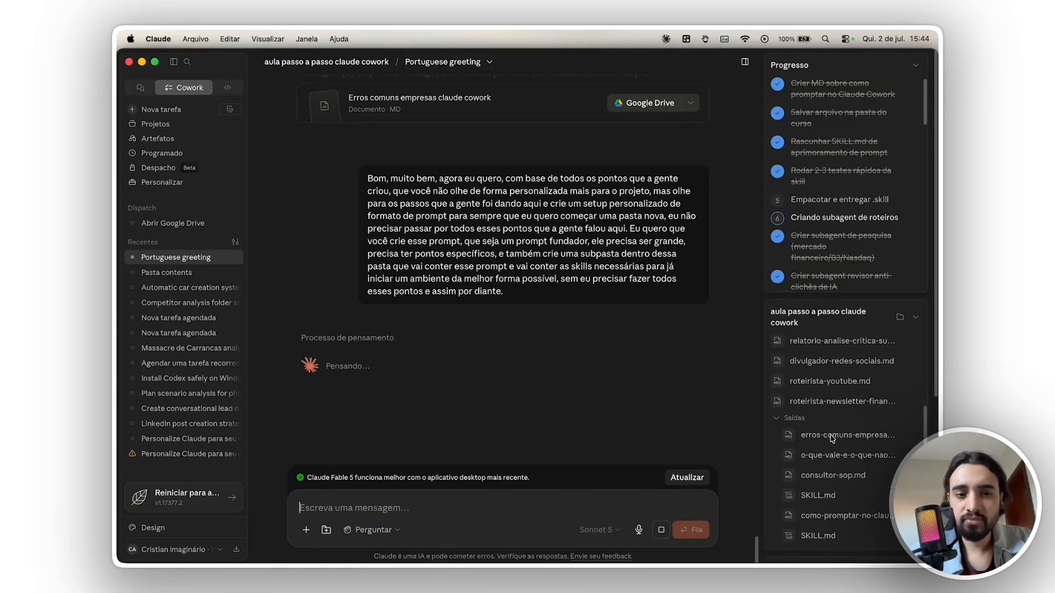
pyautogui.scroll(10, 846, 448)
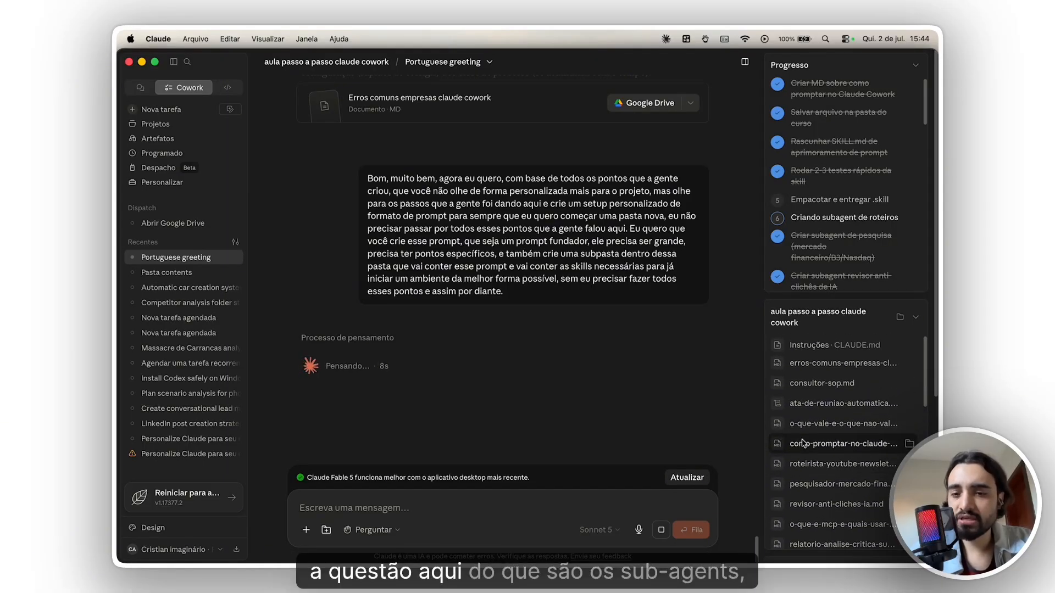
pyautogui.scroll(-8, 805, 448)
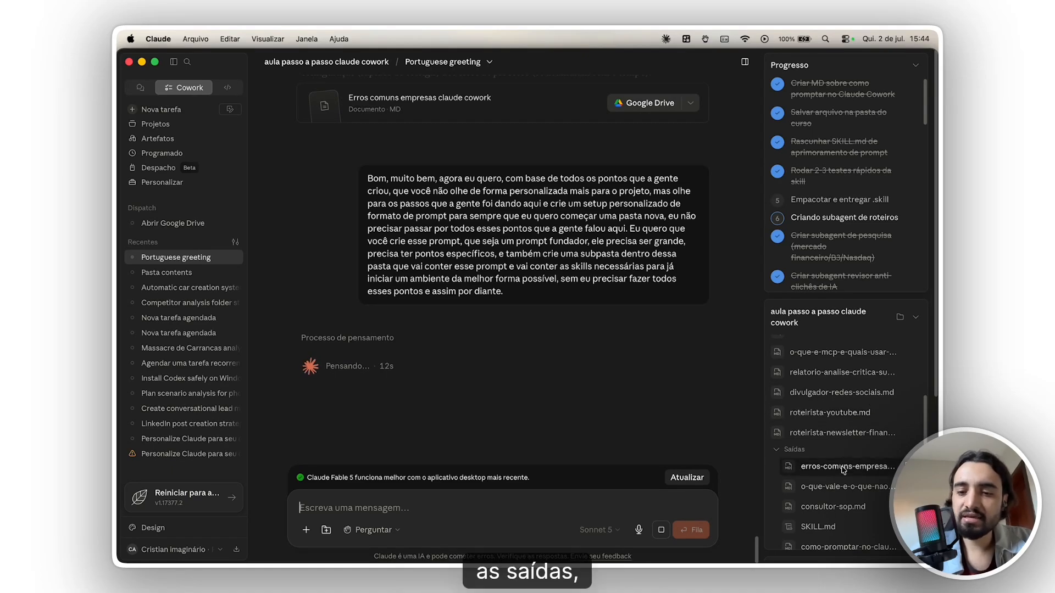
pyautogui.scroll(8, 835, 440)
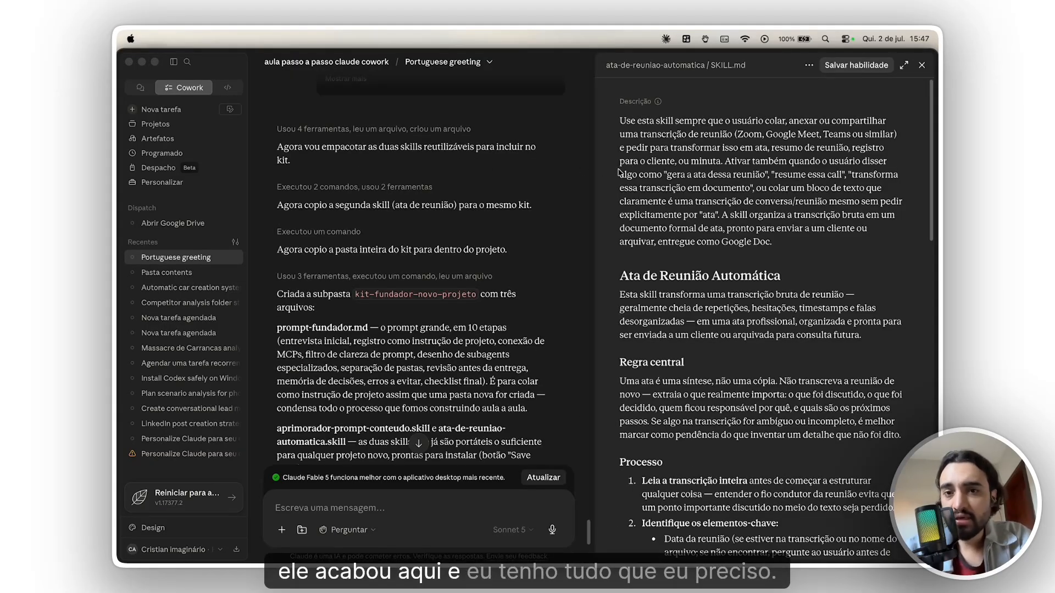
# - Read Claude's summary of the kit-fundador-novo-projeto subfolder and close the ata-de-reuniao-automatica skill preview
pyautogui.scroll(-6, 515, 338)
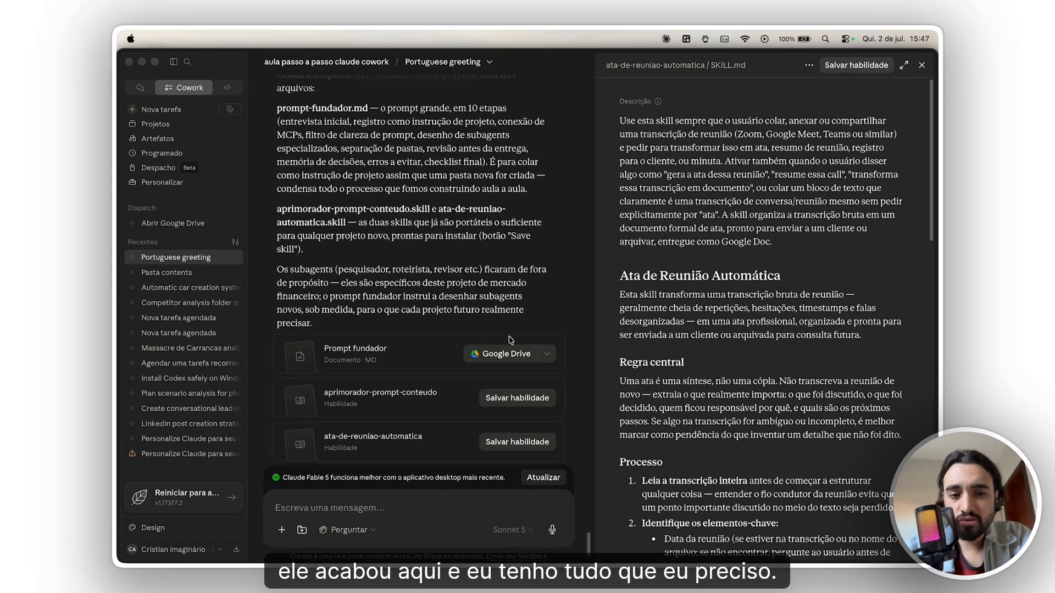
pyautogui.scroll(6, 516, 338)
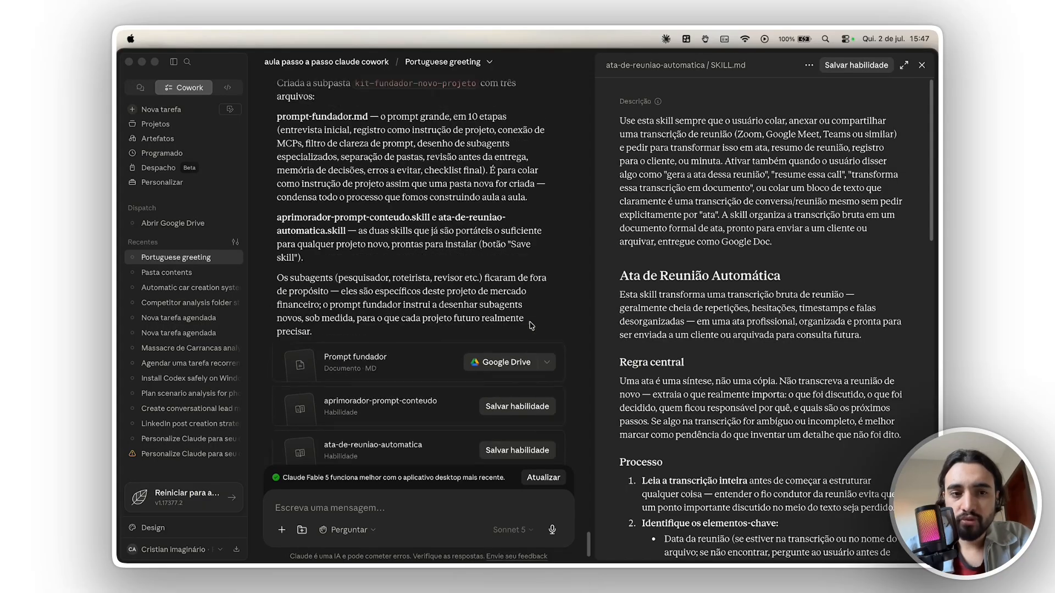
pyautogui.scroll(-7, 867, 159)
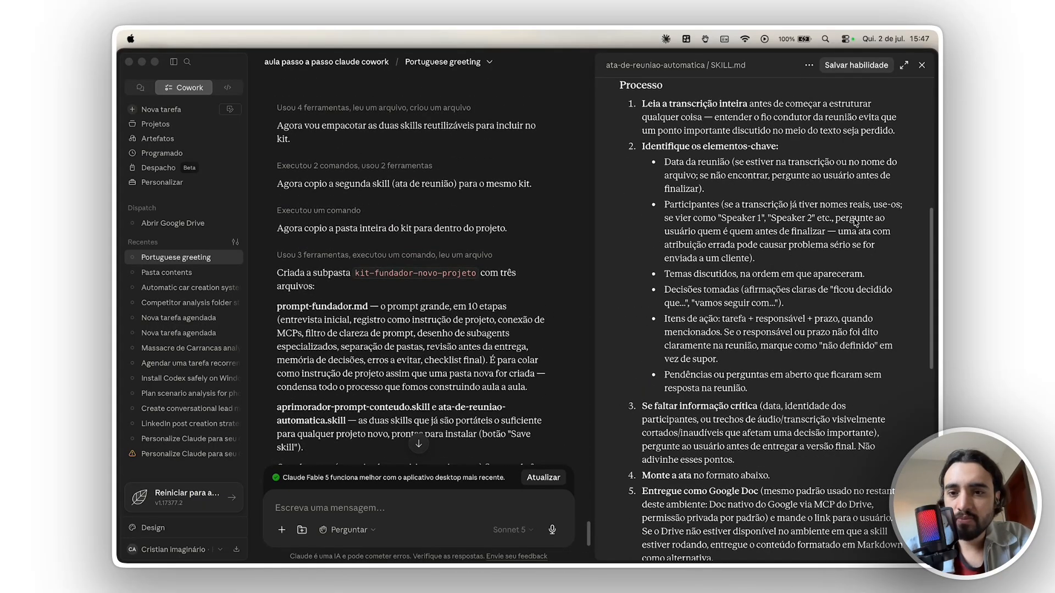
pyautogui.click(922, 65)
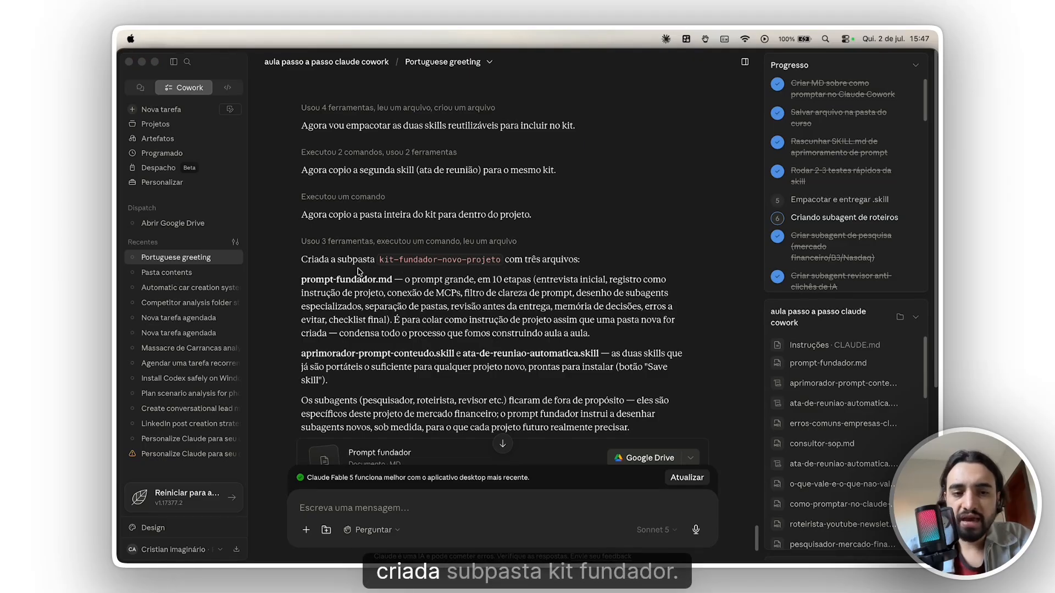
# - Look through the project's file list and open the kit-fundador-novo-projeto subfolder from the project folder in Finder
pyautogui.scroll(-1, 801, 396)
pyautogui.scroll(-3, 800, 397)
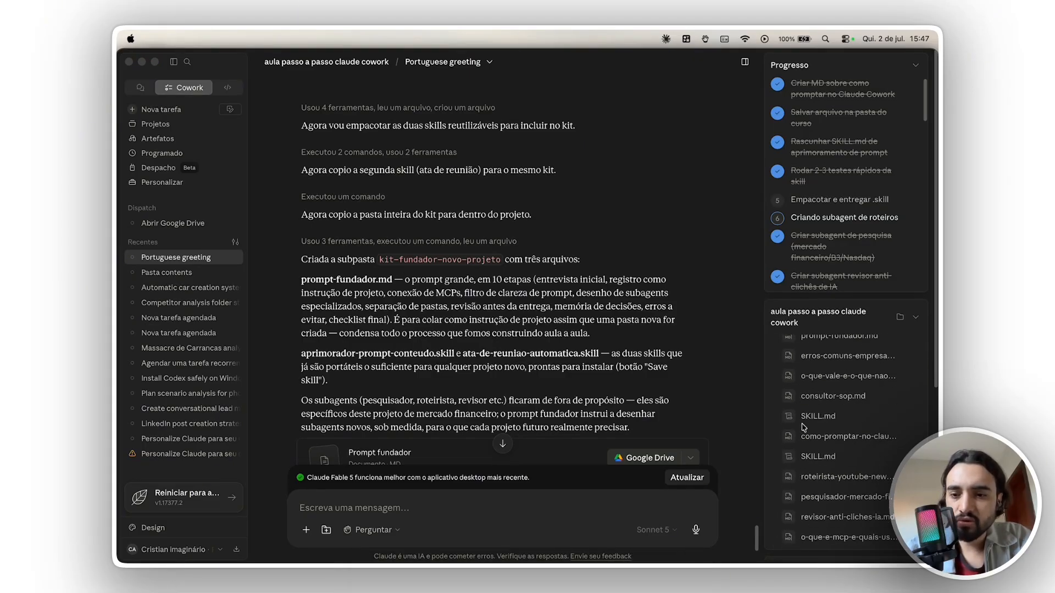
pyautogui.scroll(-3, 805, 431)
pyautogui.scroll(5, 824, 448)
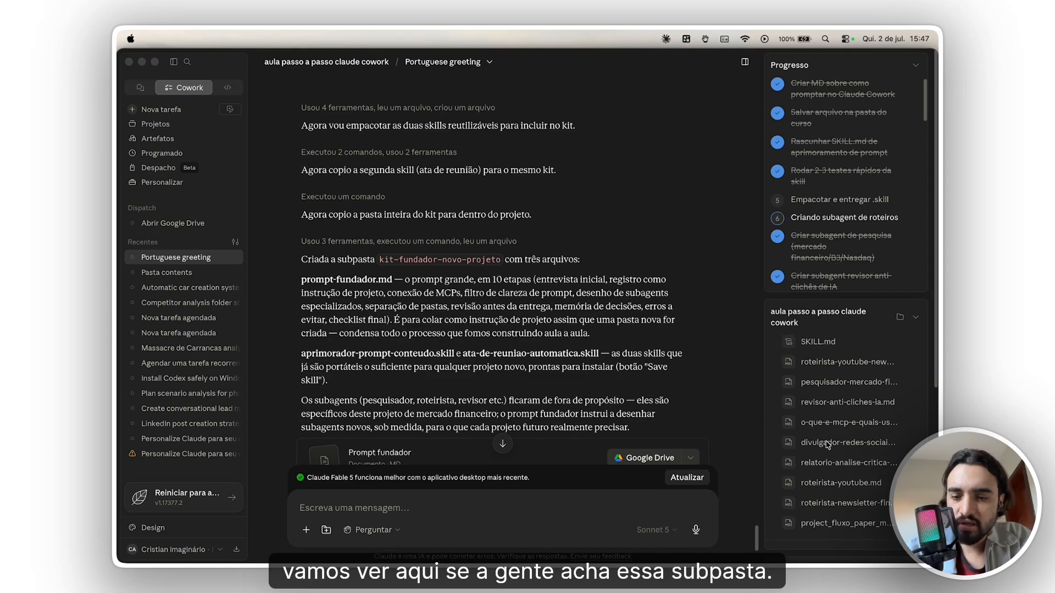
pyautogui.click(899, 316)
pyautogui.click(501, 256)
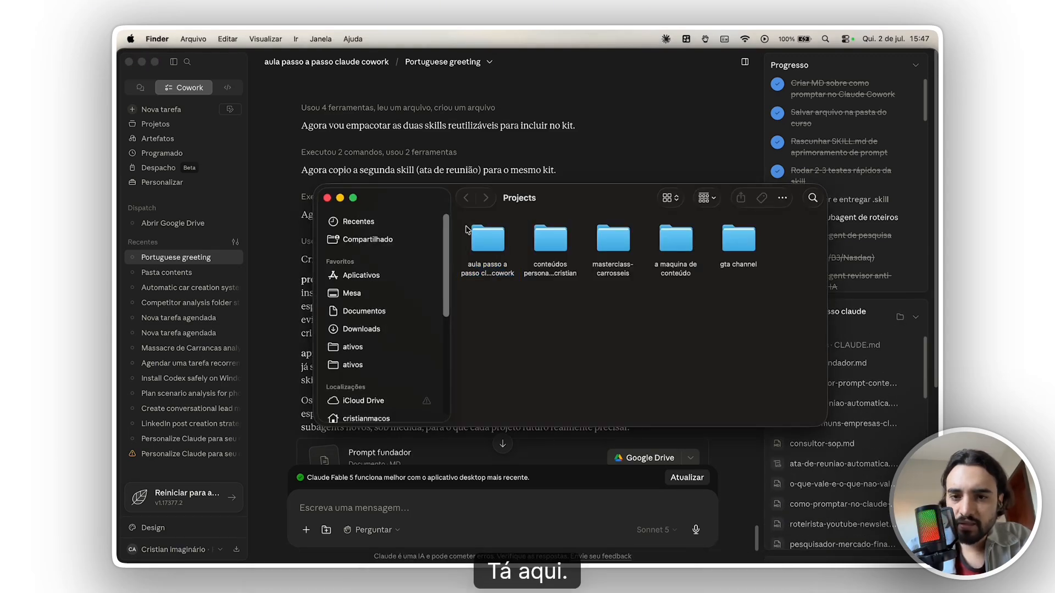
pyautogui.doubleClick(490, 244)
pyautogui.moveTo(491, 197); pyautogui.dragTo(293, 186)
pyautogui.click(477, 237)
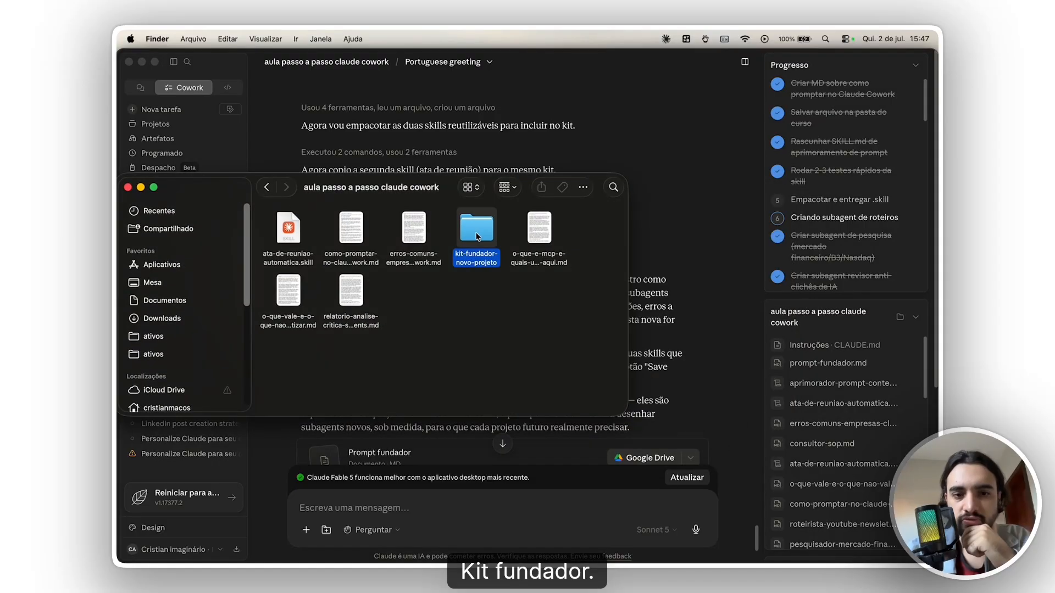
pyautogui.doubleClick(477, 237)
# - Point out the two skill files in the kit folder and open prompt-fundador.md in Antigravity IDE
pyautogui.moveTo(309, 289); pyautogui.dragTo(361, 266)
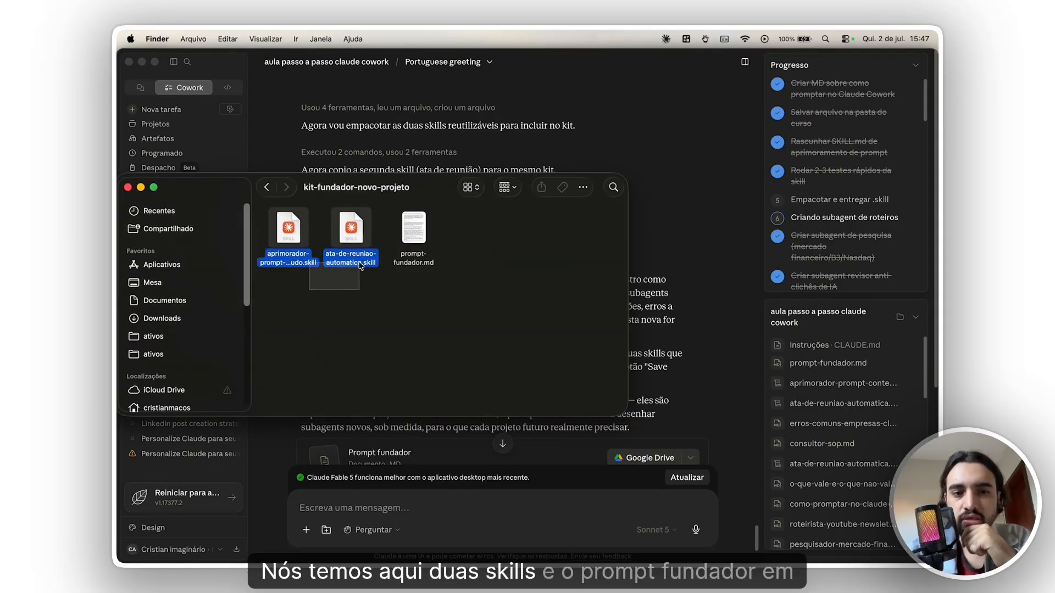
pyautogui.click(461, 262)
pyautogui.click(410, 227)
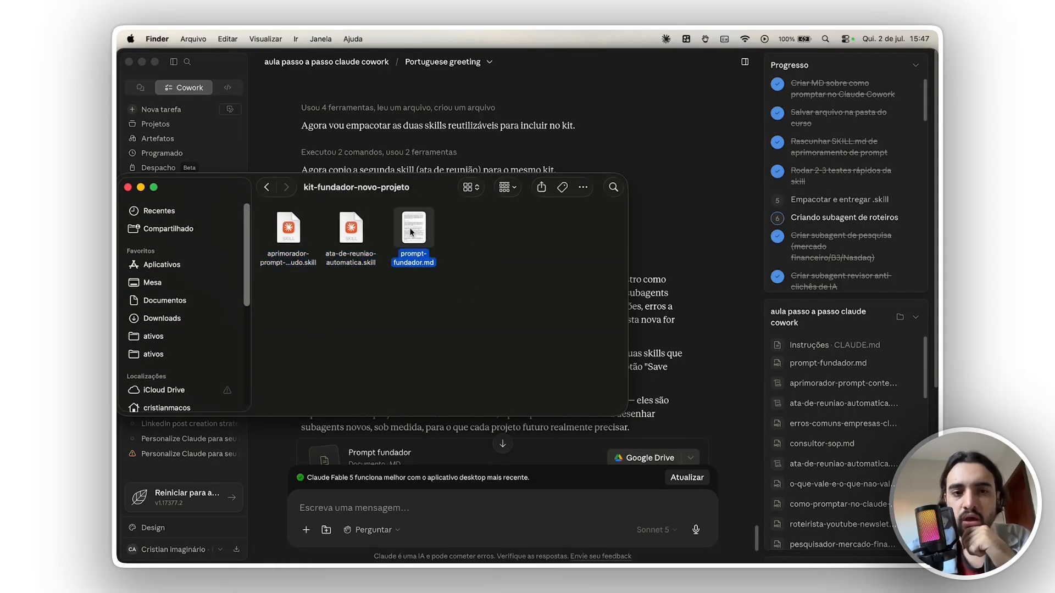
pyautogui.doubleClick(410, 227)
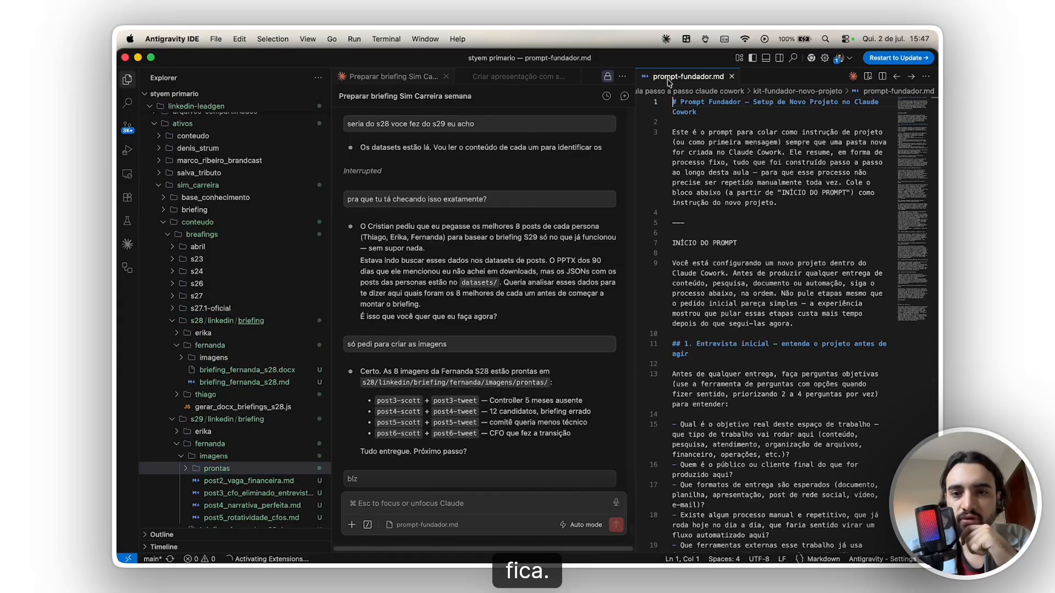
# - Clear the editor view by collapsing the styem primario folder tree and closing the open chat tabs beside prompt-fundador.md
pyautogui.moveTo(635, 110); pyautogui.dragTo(211, 117)
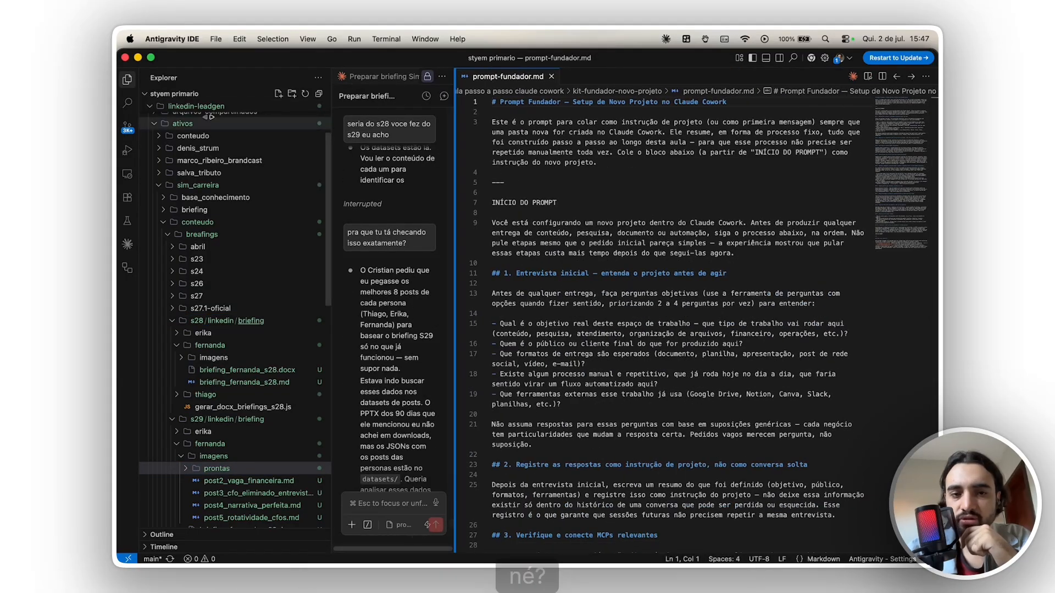
pyautogui.click(144, 94)
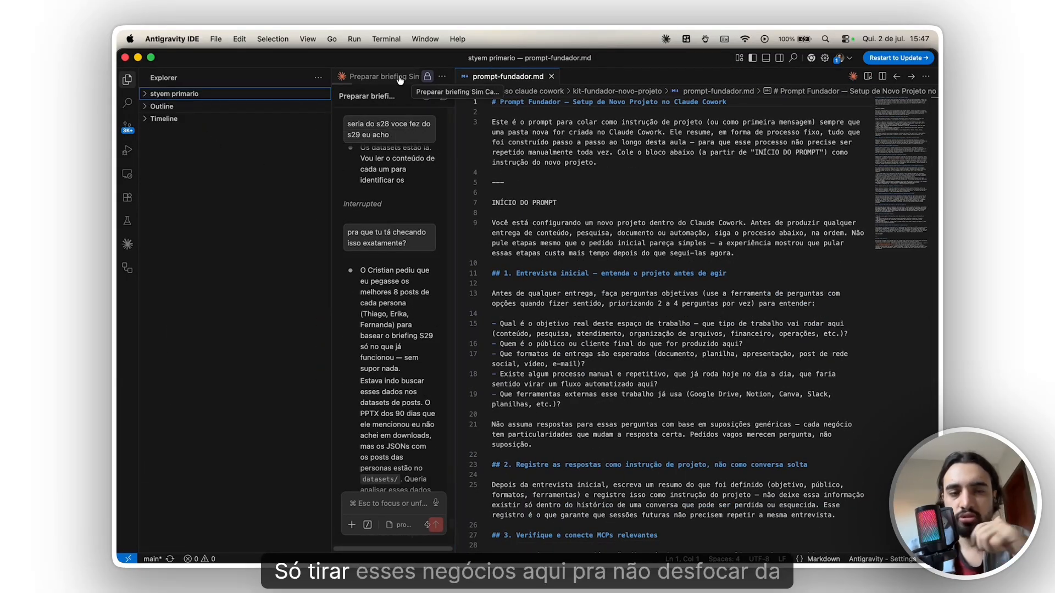
pyautogui.click(386, 78)
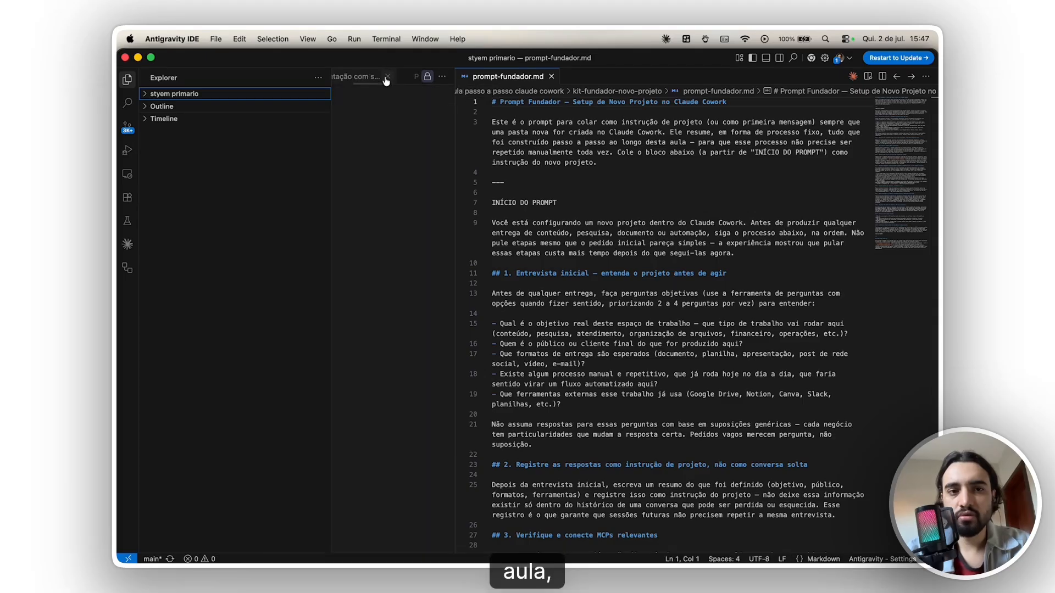
pyautogui.click(386, 78)
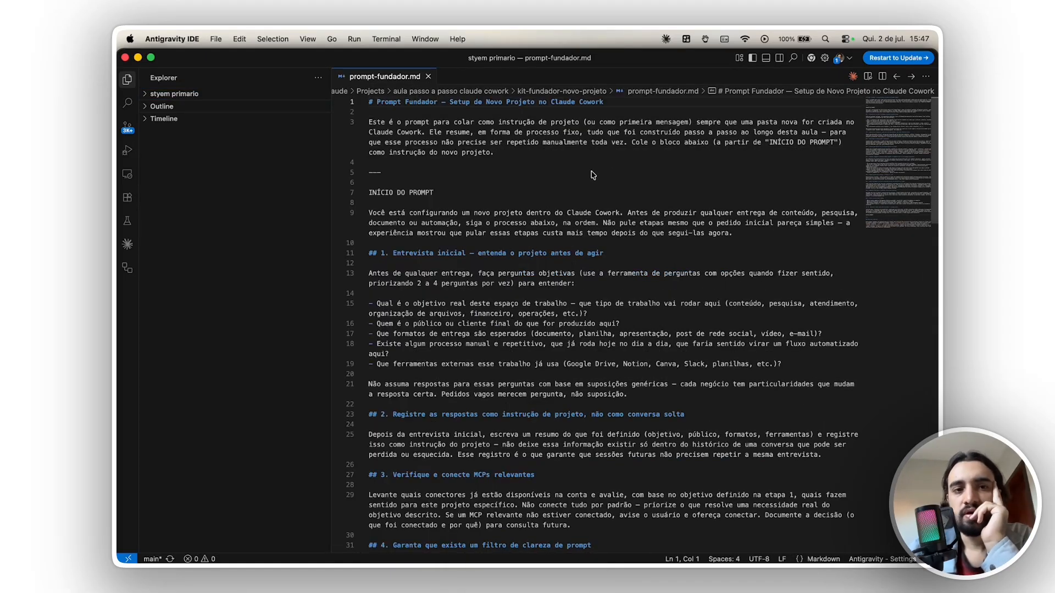
# - Read the introduction of prompt-fundador.md and stage 1, on the initial interview about the project
pyautogui.press('super+Tab')
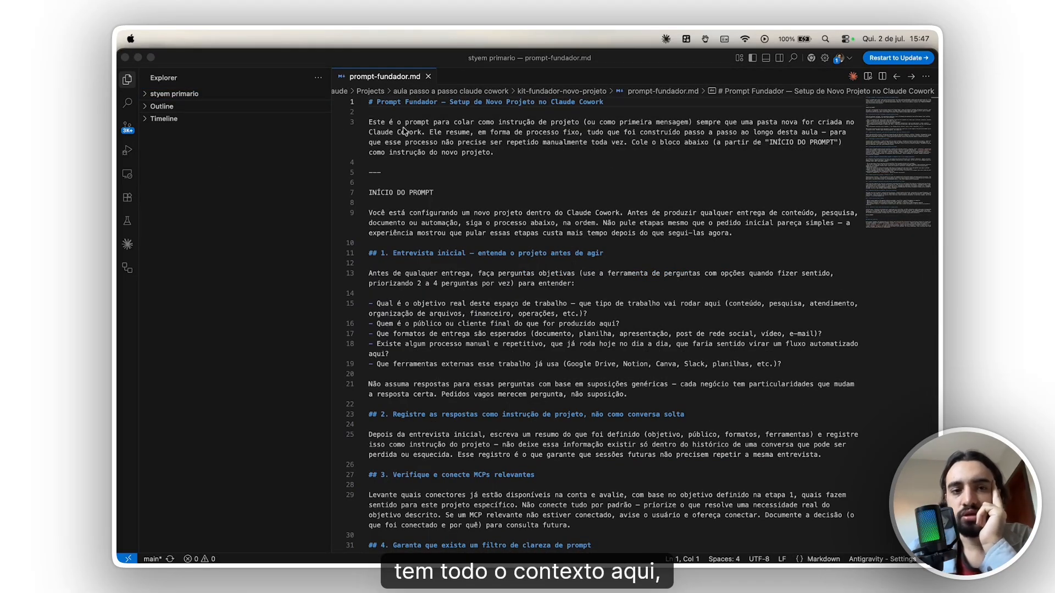
pyautogui.click(498, 132)
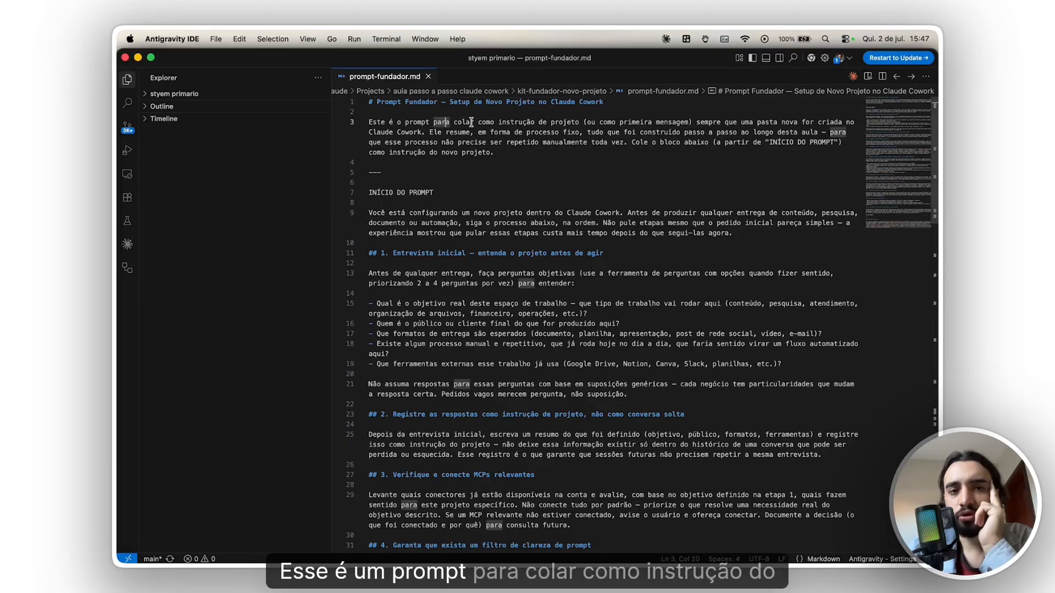
pyautogui.moveTo(471, 122); pyautogui.dragTo(600, 132)
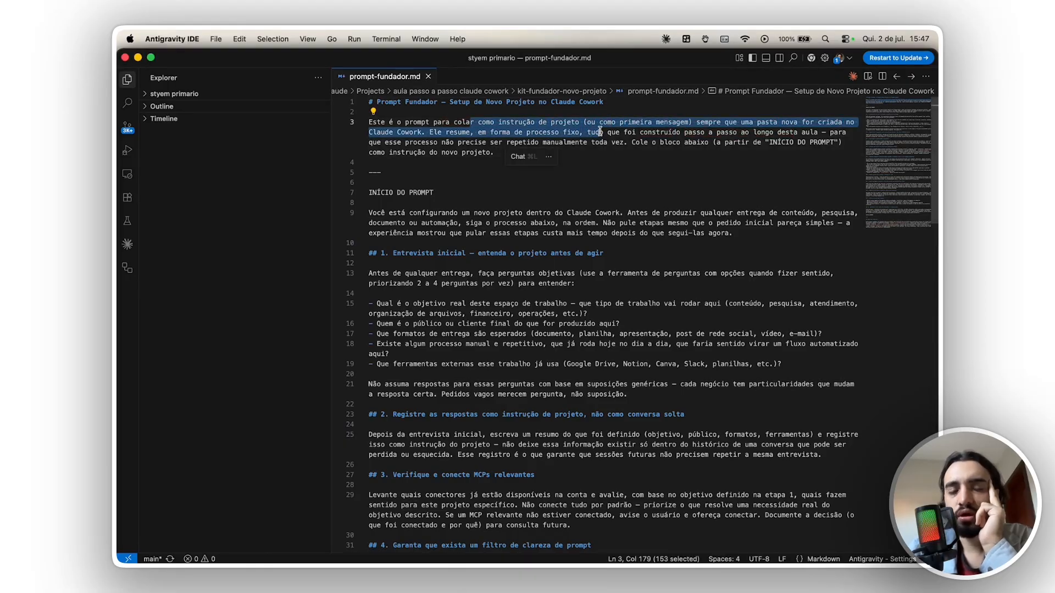
pyautogui.click(632, 134)
pyautogui.moveTo(406, 214); pyautogui.dragTo(663, 233)
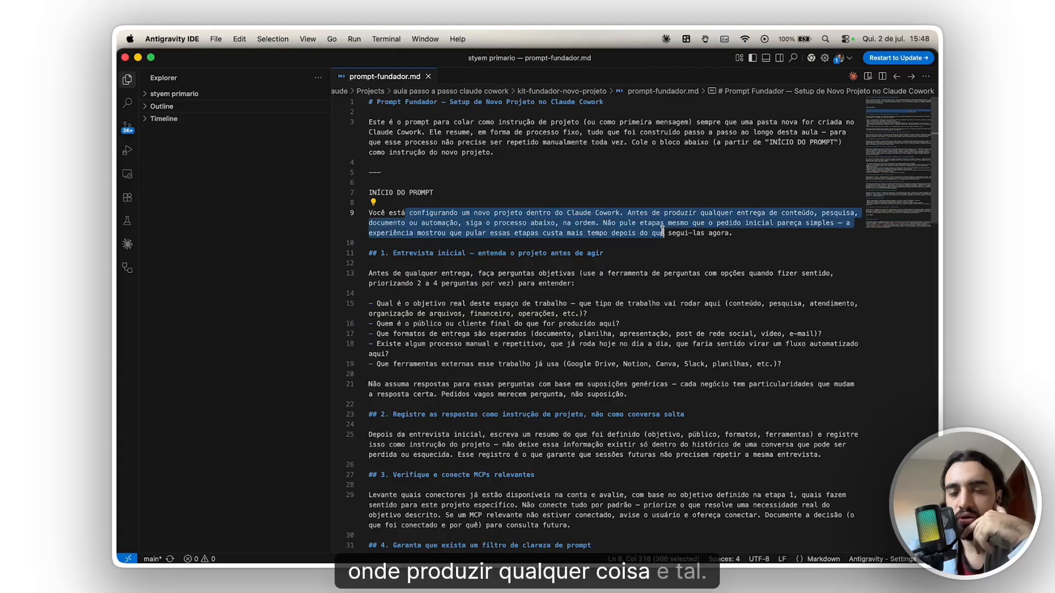
pyautogui.moveTo(395, 256); pyautogui.dragTo(532, 374)
# - Read the stages from 2 onward in prompt-fundador.md, covering project instructions, MCPs, prompt clarity, specialised subagents and separate folders
pyautogui.scroll(-5, 531, 350)
pyautogui.moveTo(444, 293); pyautogui.dragTo(548, 324)
pyautogui.scroll(-3, 548, 324)
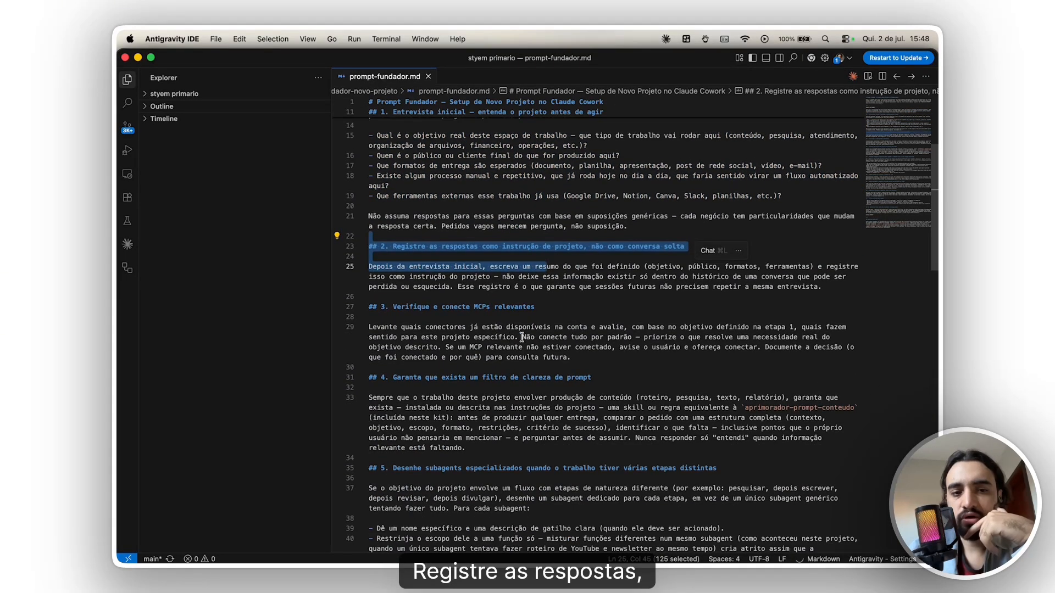
pyautogui.click(405, 326)
pyautogui.scroll(-3, 440, 324)
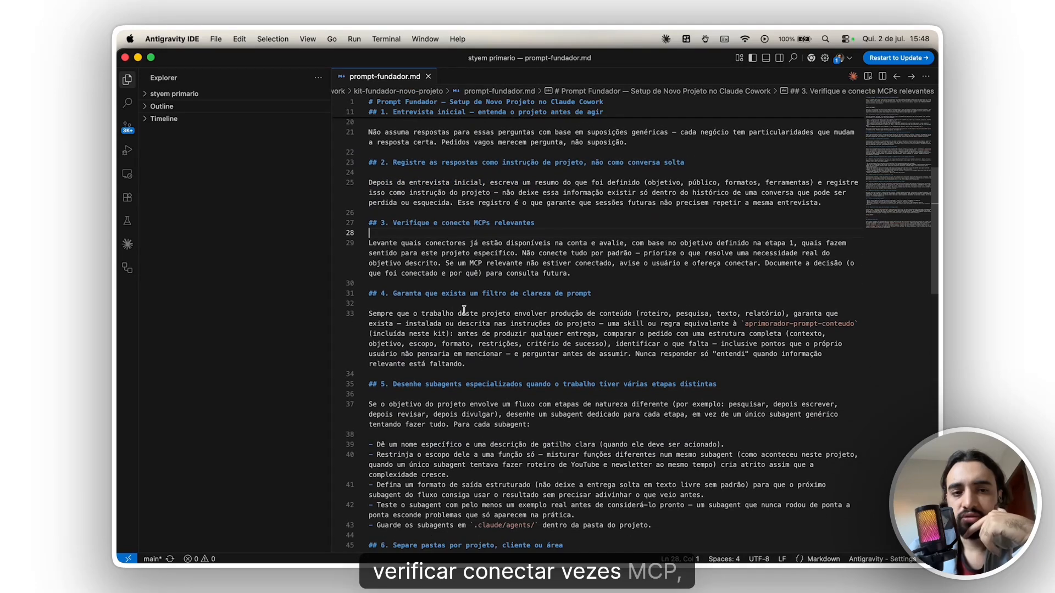
pyautogui.moveTo(441, 294); pyautogui.dragTo(543, 294)
pyautogui.scroll(-3, 527, 325)
pyautogui.moveTo(442, 303); pyautogui.dragTo(586, 303)
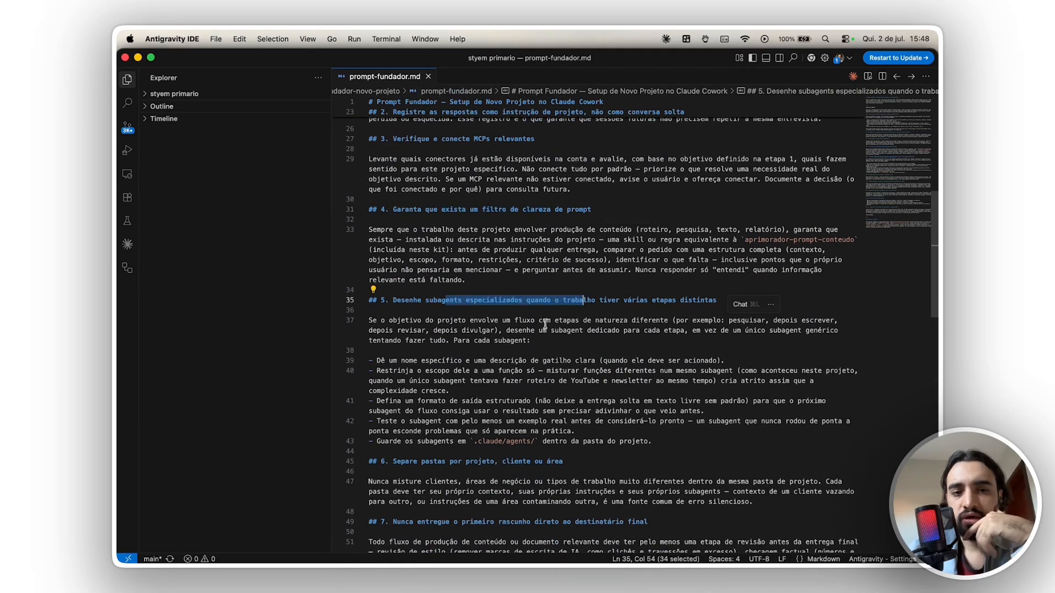
pyautogui.scroll(-3, 540, 330)
pyautogui.moveTo(462, 376); pyautogui.dragTo(554, 369)
pyautogui.scroll(-2, 575, 385)
pyautogui.scroll(-10, 560, 387)
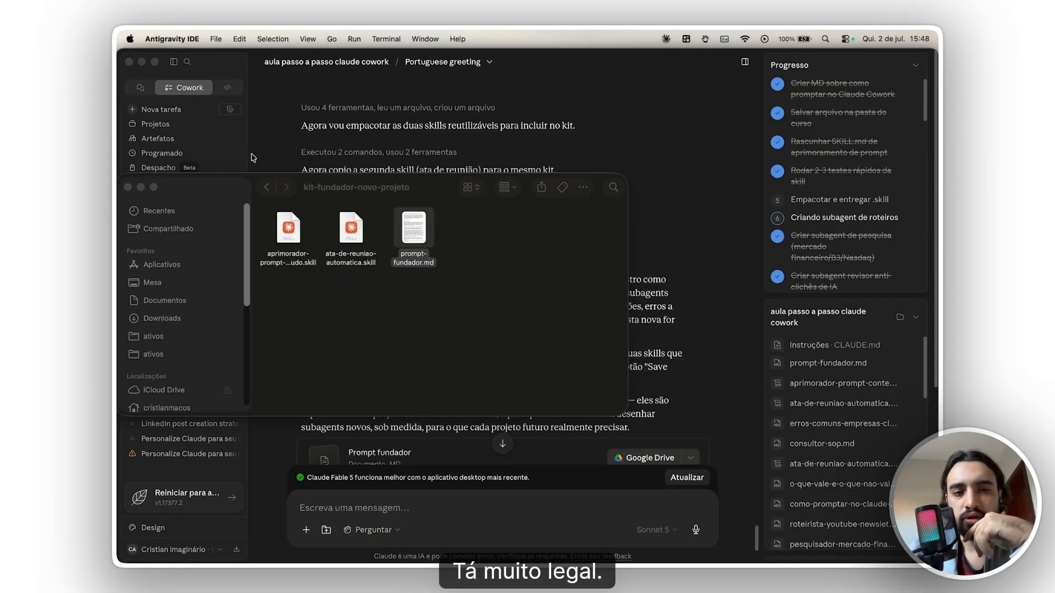
# - Return to Finder, highlight the kit's three files and select the kit-fundador-novo-projeto folder inside the project folder
pyautogui.click(453, 217)
pyautogui.moveTo(430, 186); pyautogui.dragTo(657, 168)
pyautogui.moveTo(694, 268); pyautogui.dragTo(476, 219)
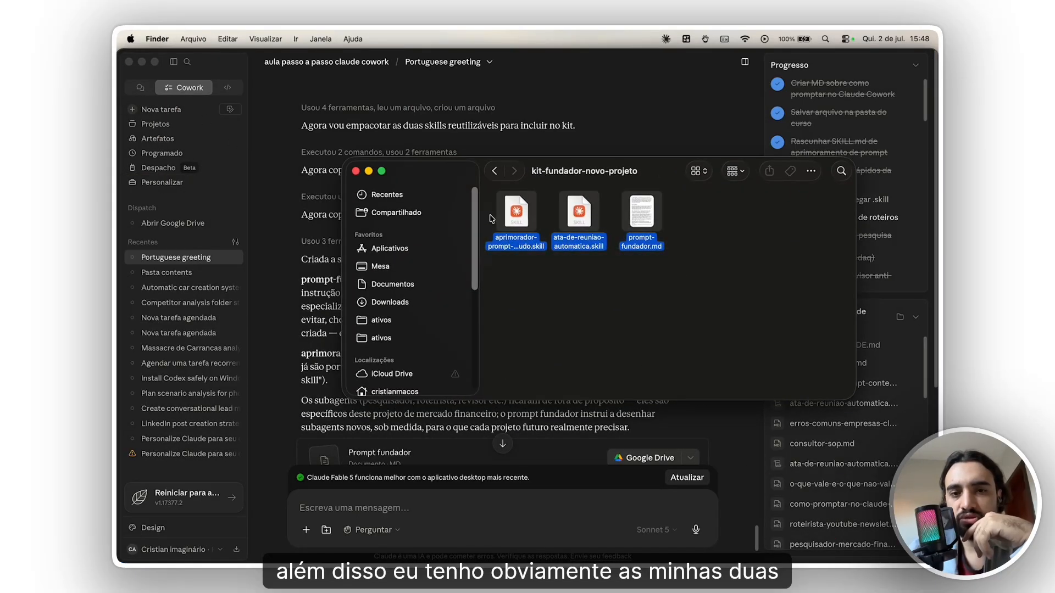
pyautogui.click(495, 172)
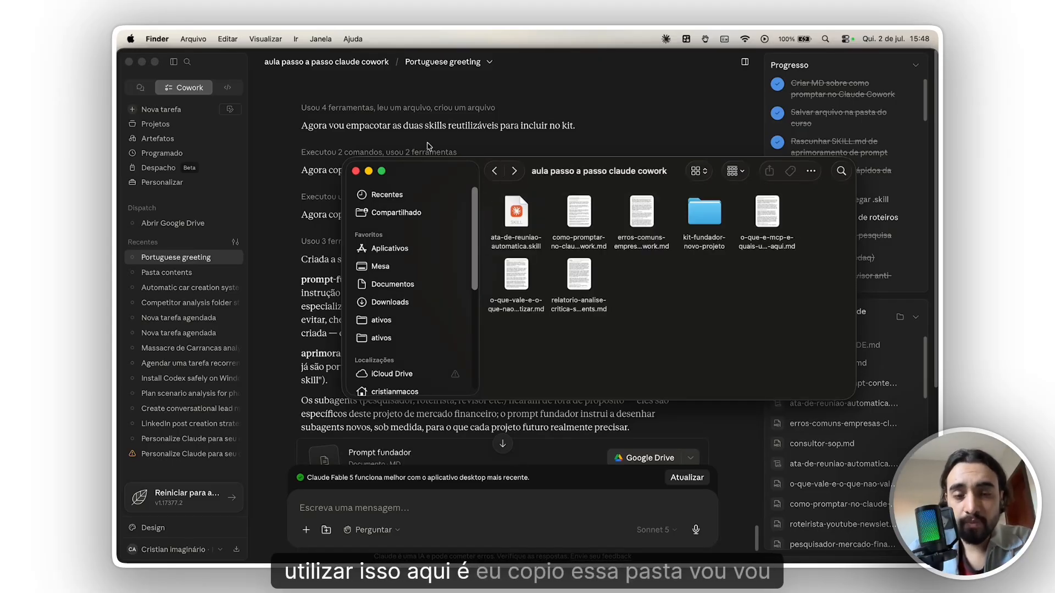
pyautogui.click(709, 221)
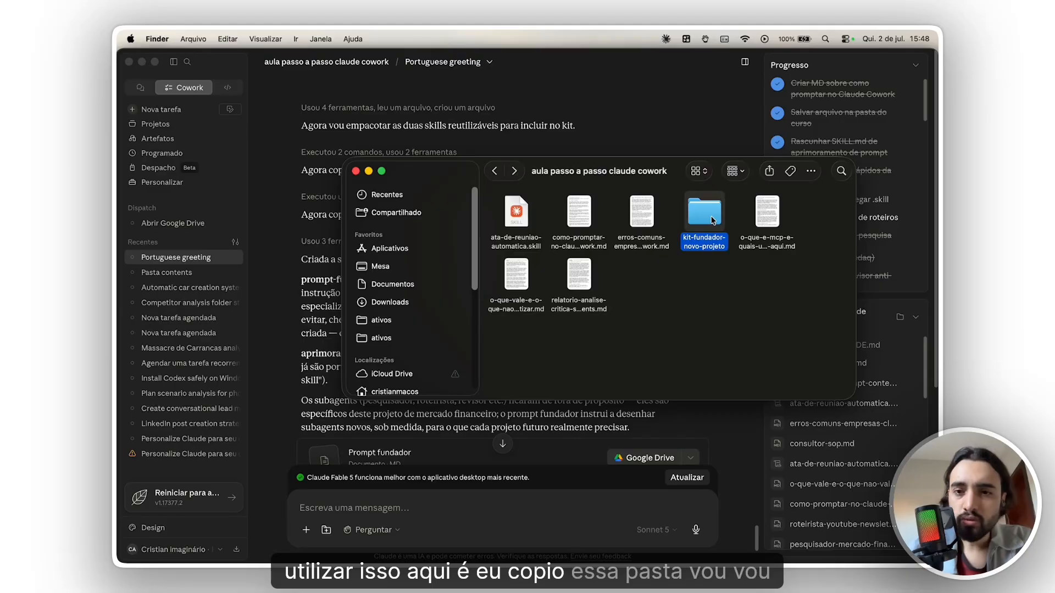
# - Start a new task in Claude Cowork and view the project and folder choices, including creating a new project
pyautogui.click(288, 87)
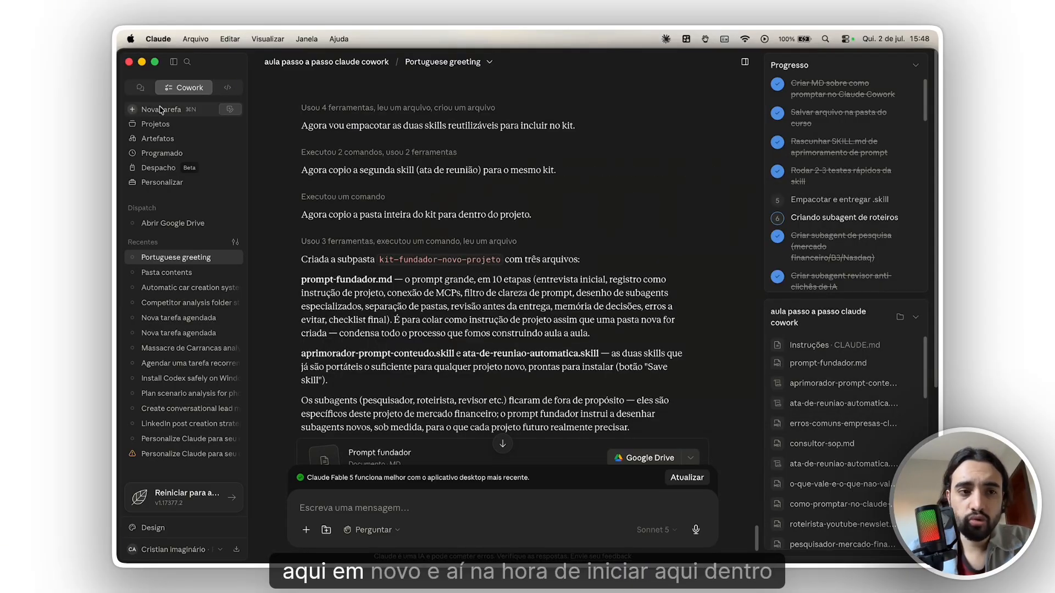
pyautogui.click(161, 110)
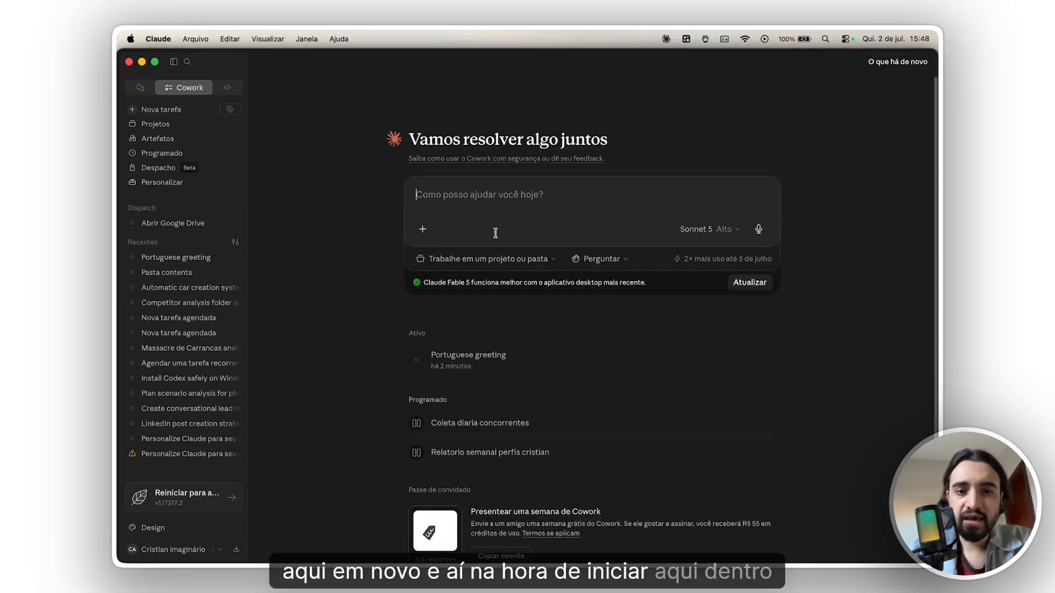
pyautogui.click(482, 260)
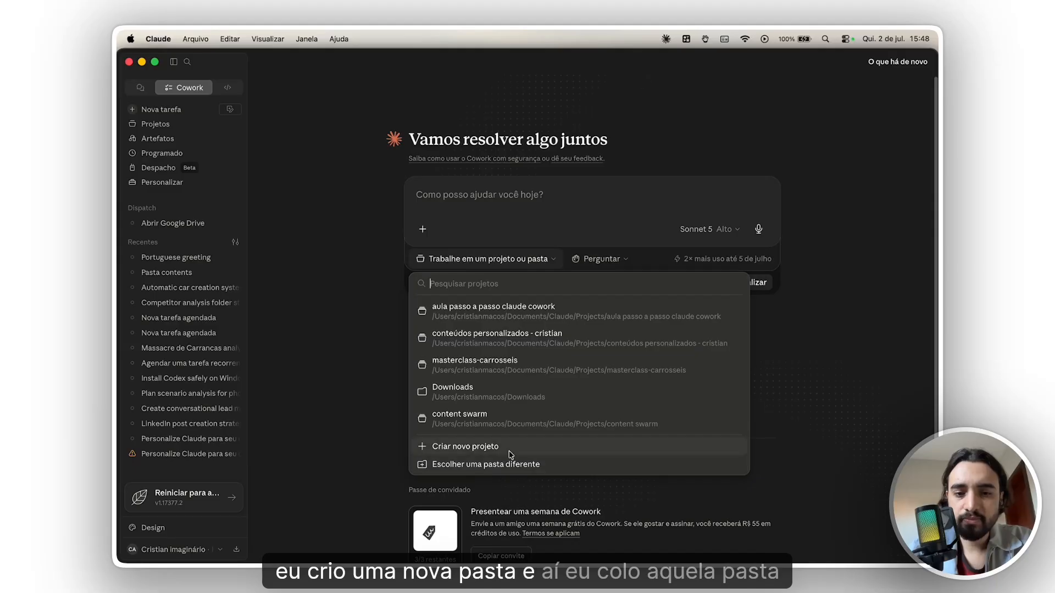
pyautogui.click(646, 137)
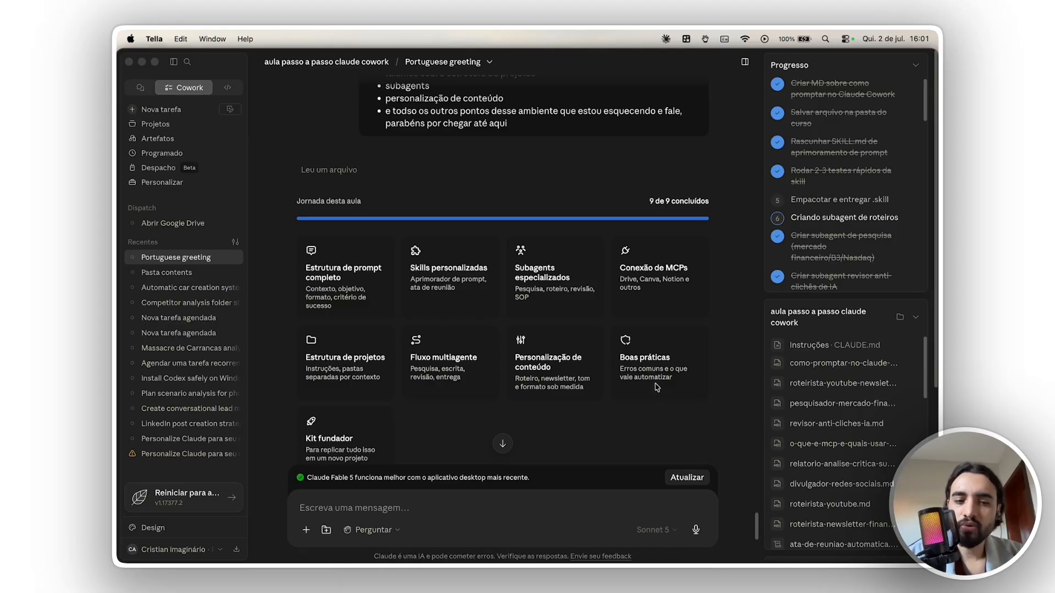
# - Read the lesson's journey recap in the Portuguese greeting task, including the completion message and the closing paragraph on the founding kit
pyautogui.scroll(-2, 401, 404)
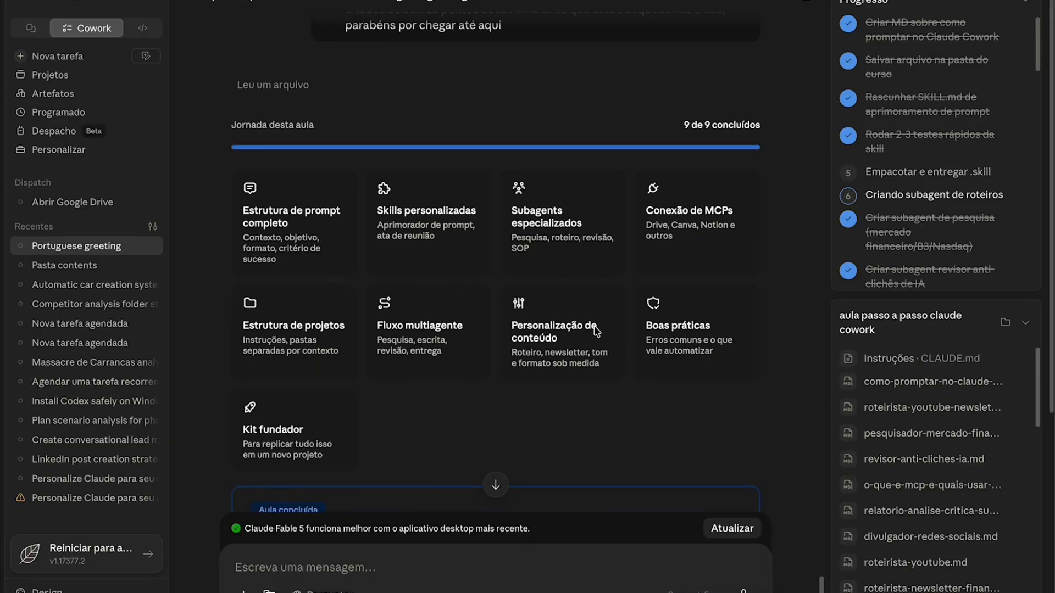
pyautogui.scroll(-3, 599, 328)
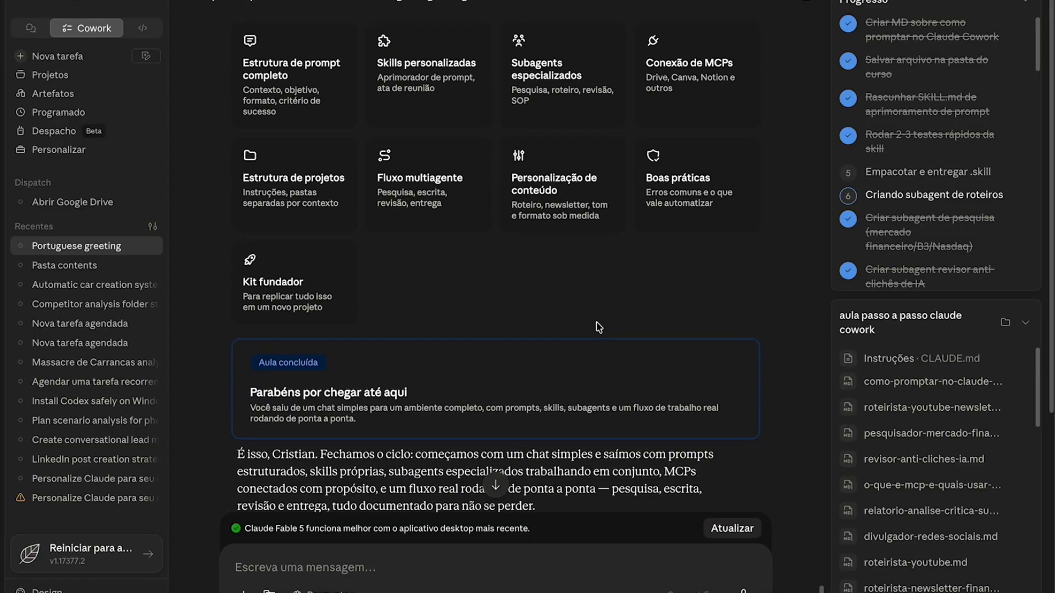
pyautogui.scroll(-1, 562, 338)
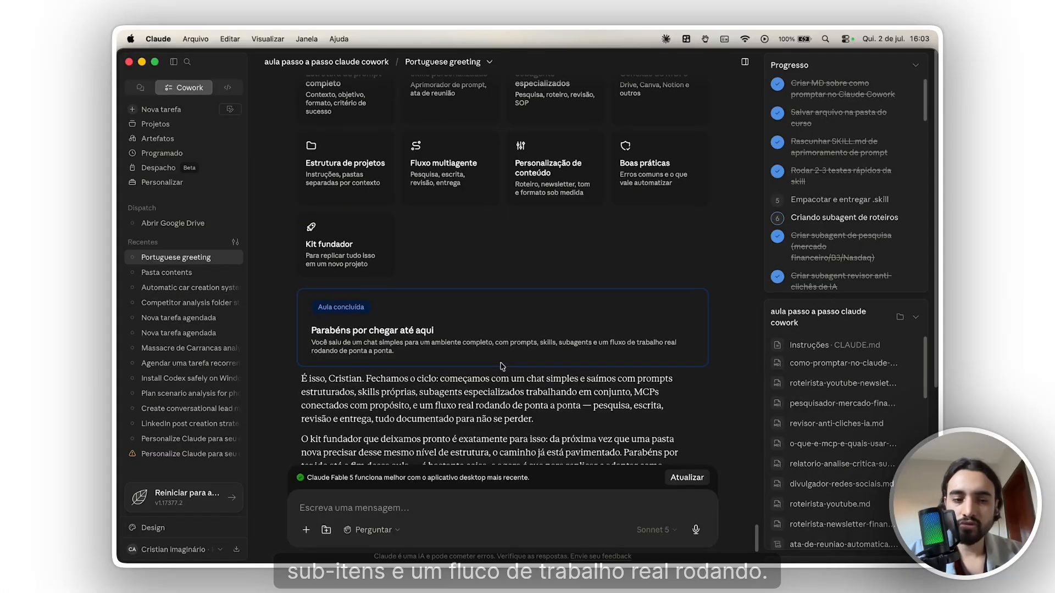
pyautogui.scroll(-1, 396, 372)
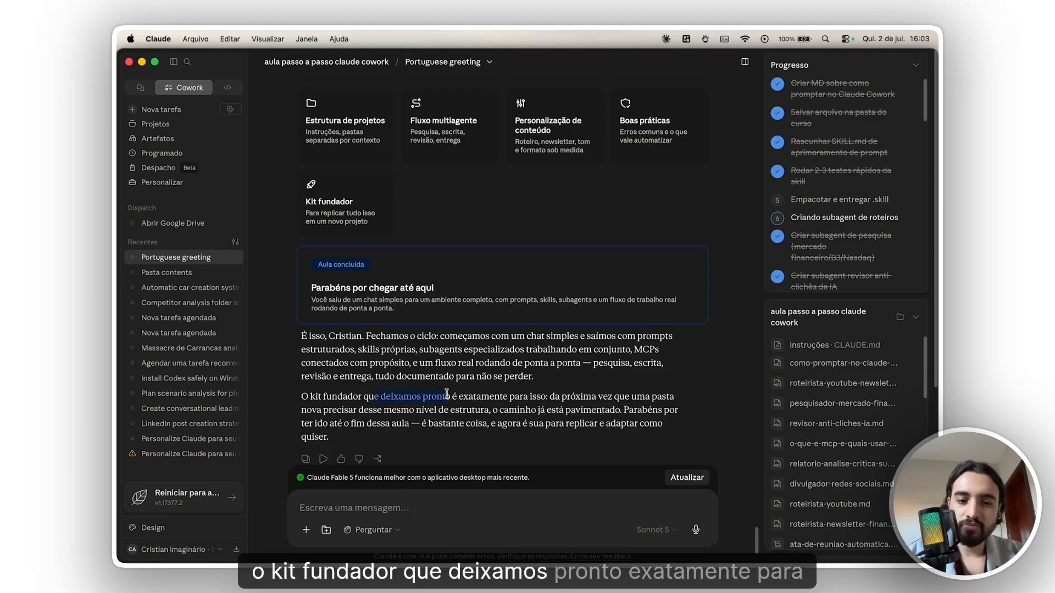
pyautogui.moveTo(446, 394); pyautogui.dragTo(603, 406)
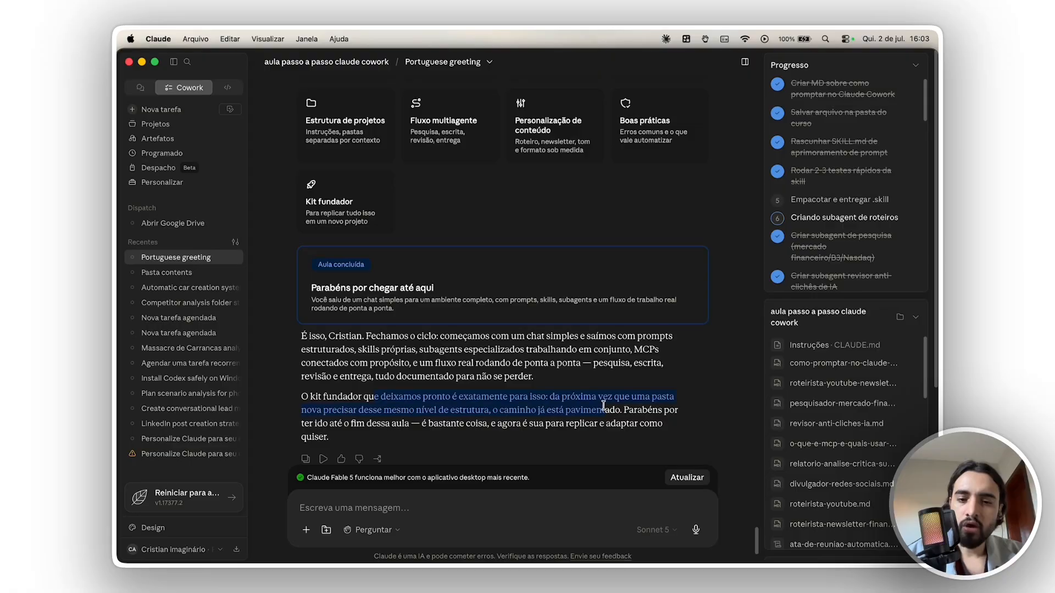